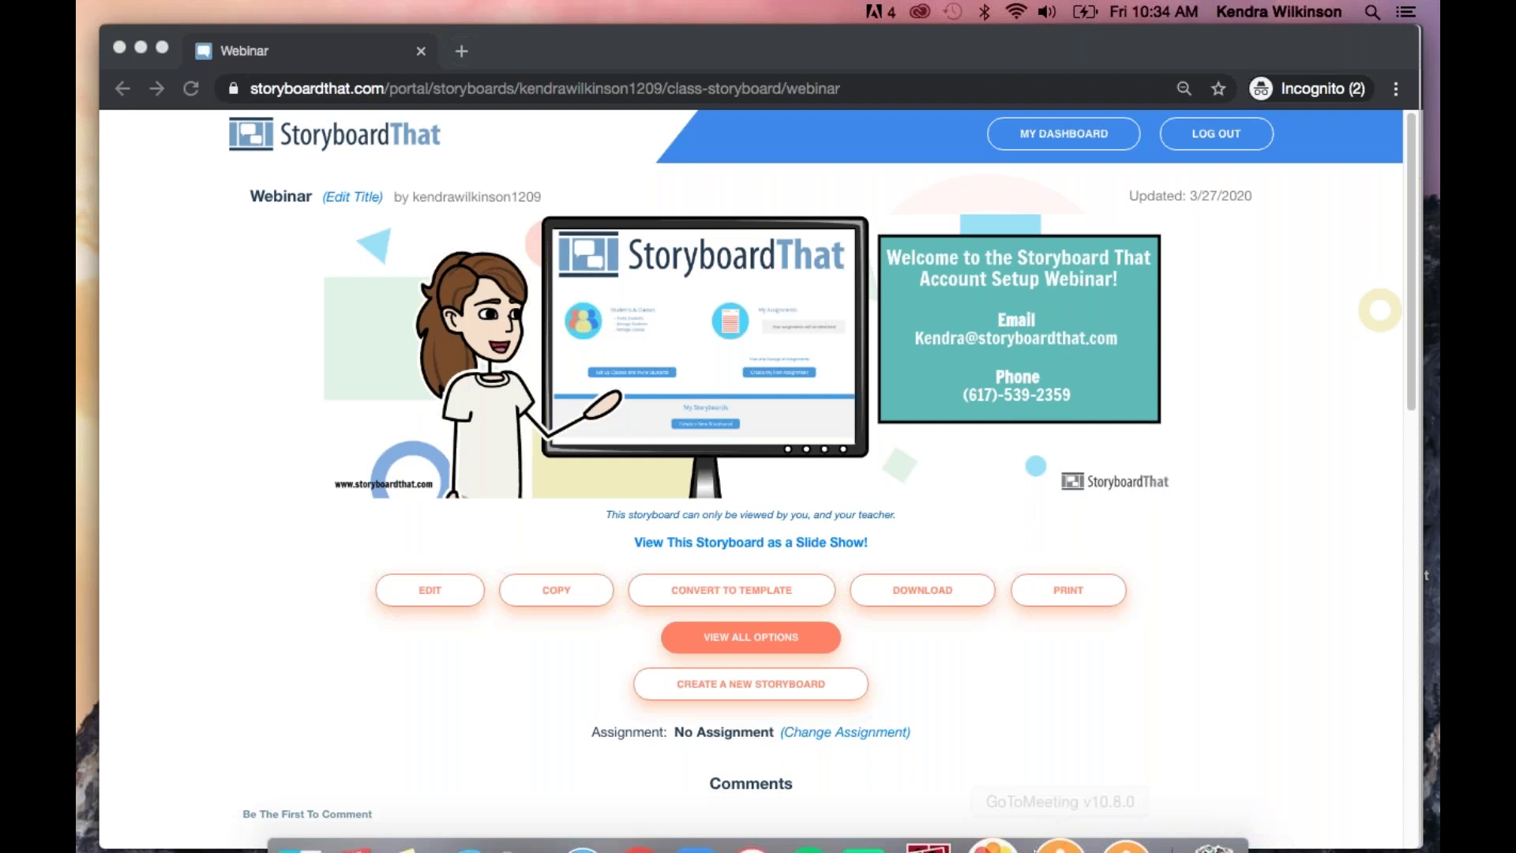
Minimize the Chrome window to show the Webinar 3/26 agenda document in Google Docs
left_click(142, 47)
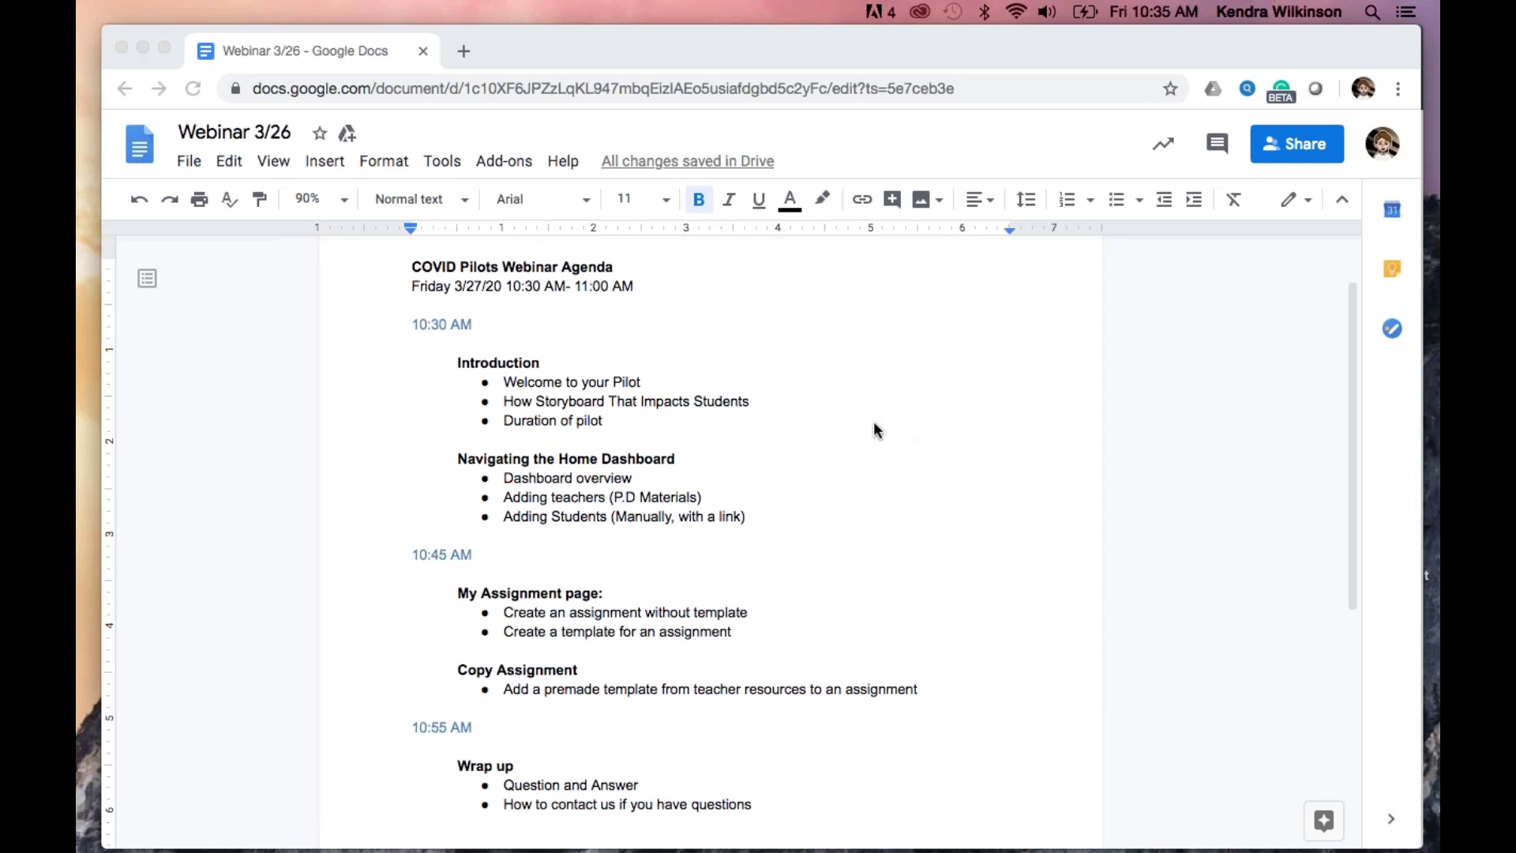
Minimize the Google Docs agenda window to bring back the Storyboard That homepage
left_click(142, 48)
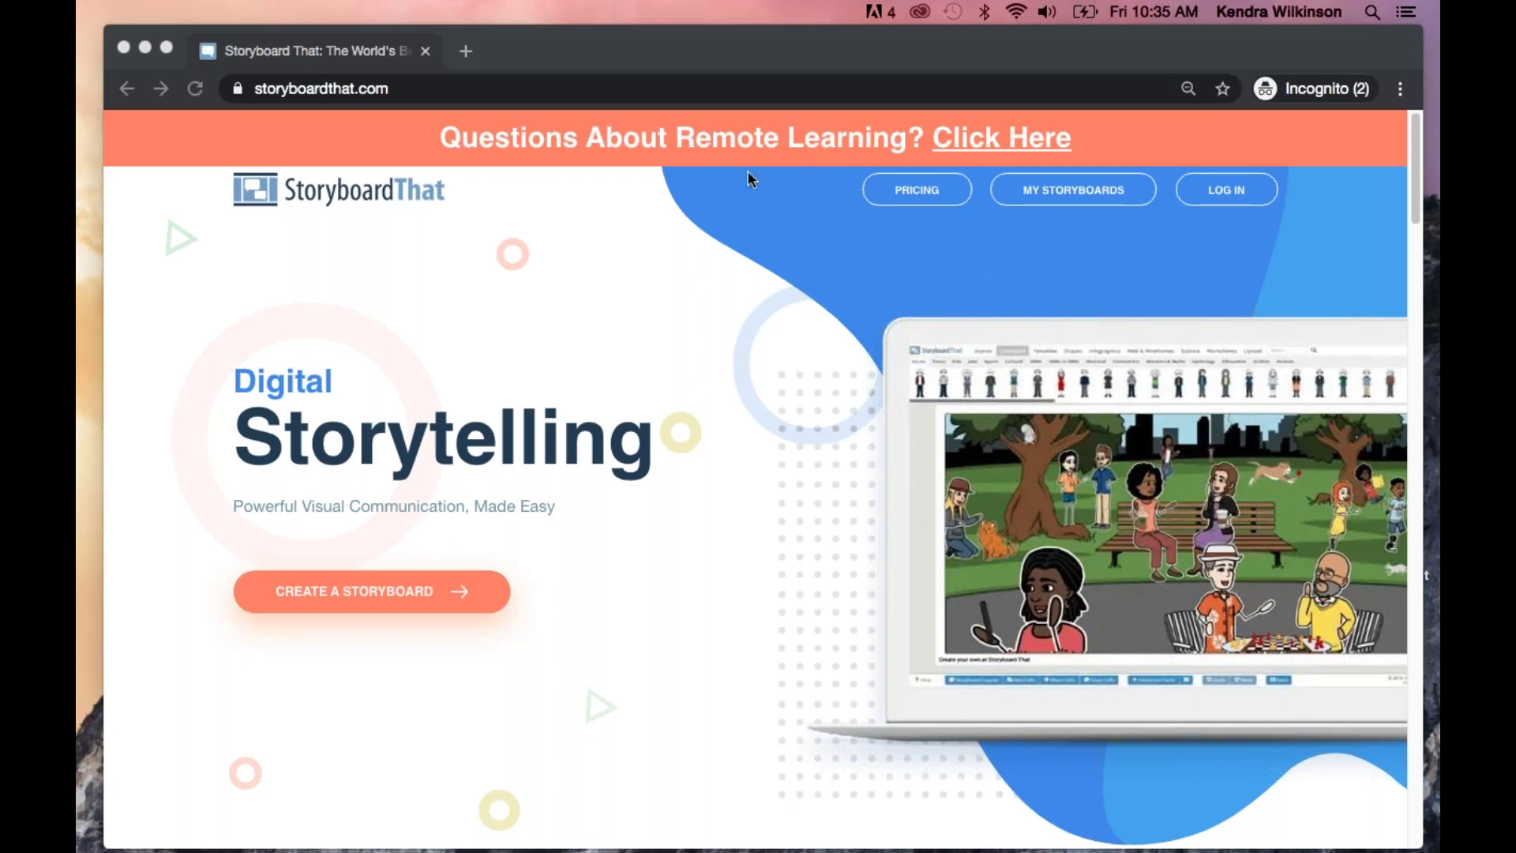
Open the Remote Learning article from the banner and scroll to the Request Access form
left_click(958, 50)
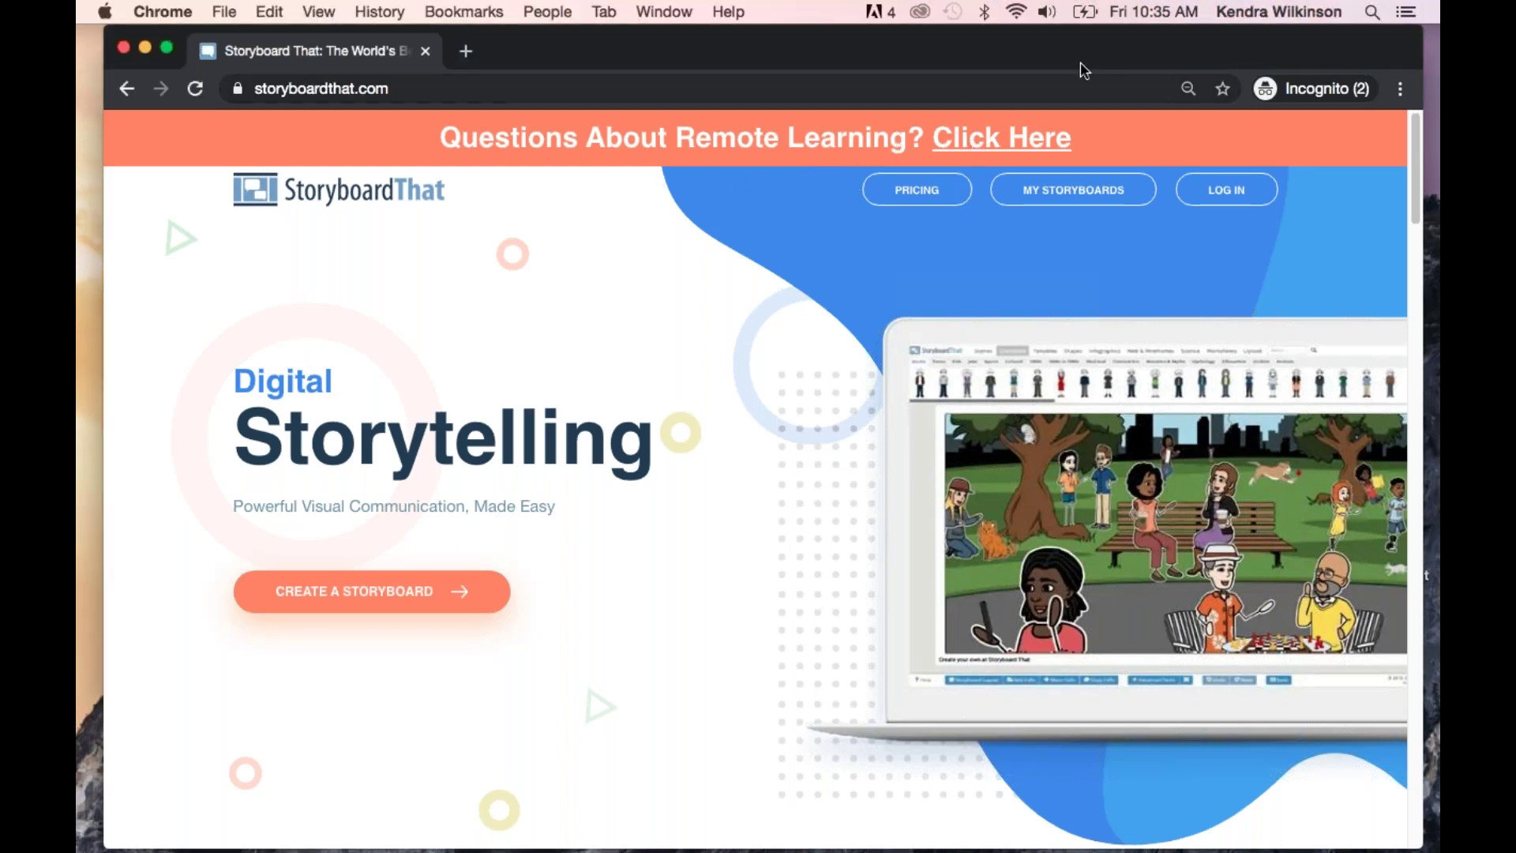
left_click(987, 150)
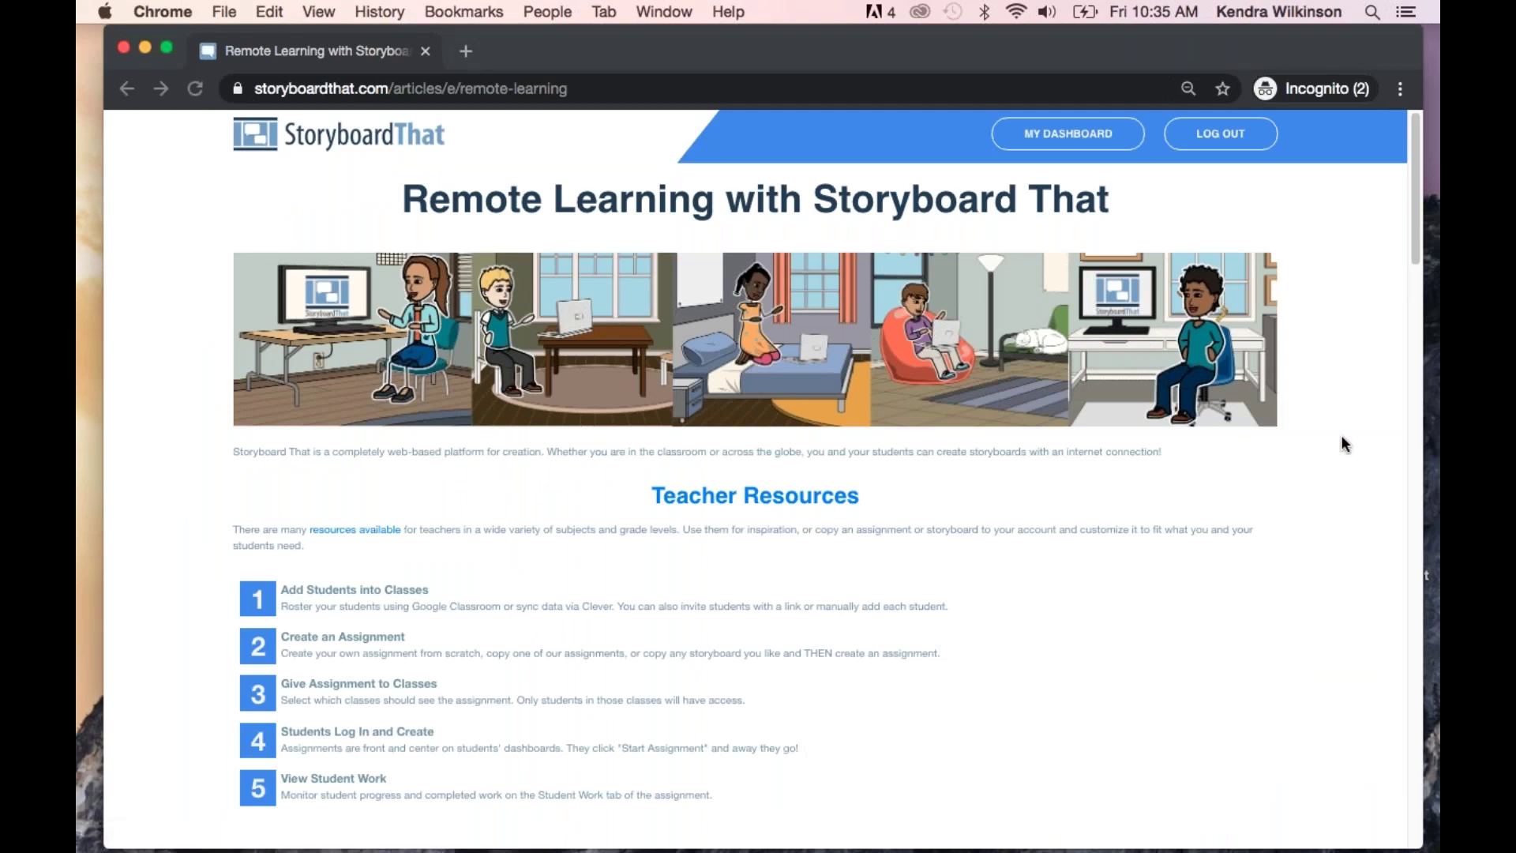
scroll(1345, 444, "down", 3)
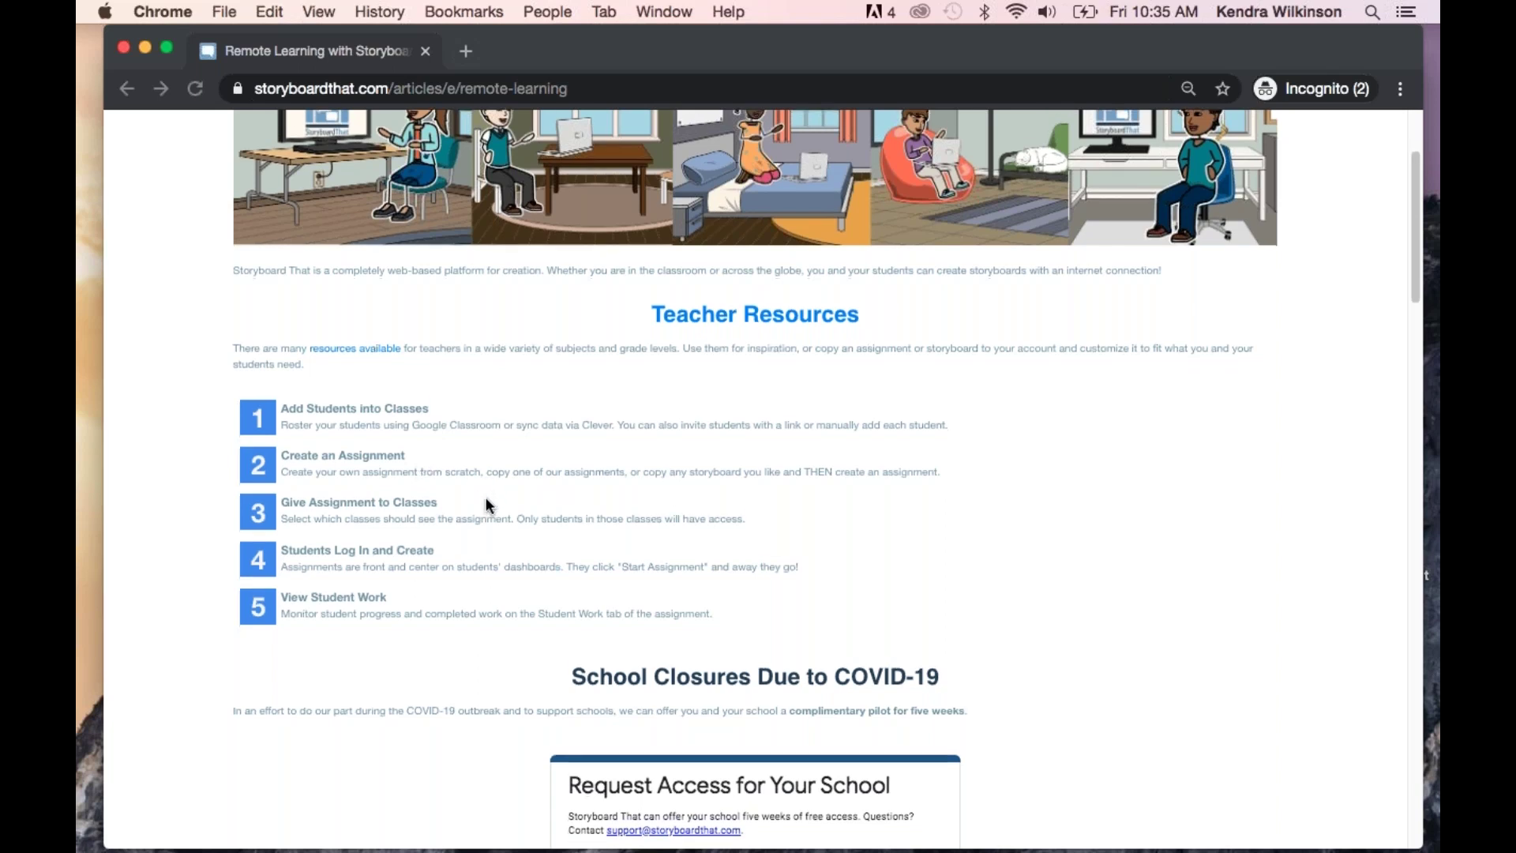
scroll(486, 500, "down", 1)
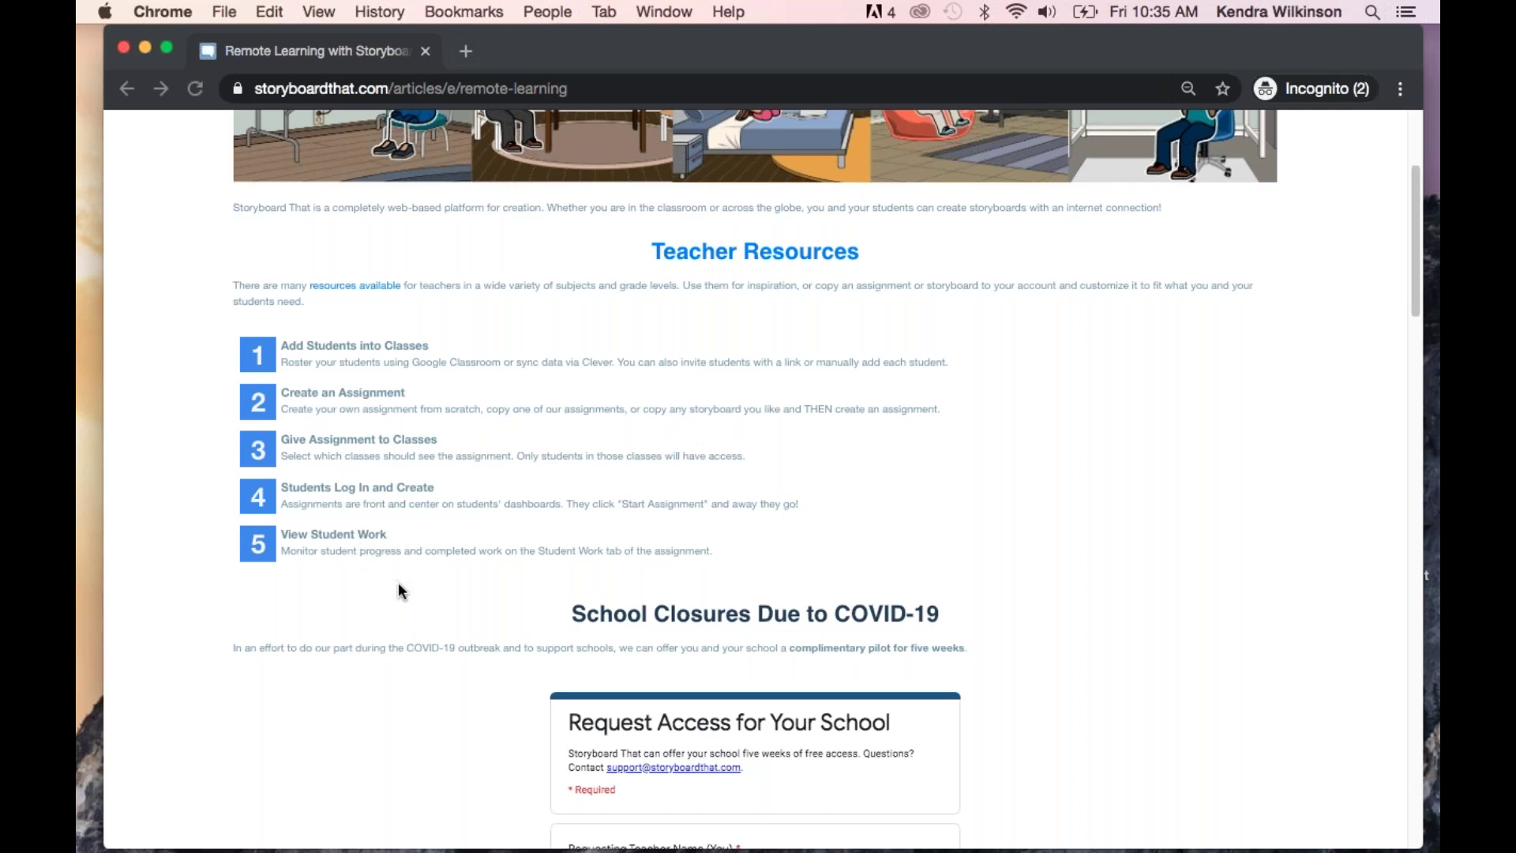
scroll(399, 588, "down", 5)
scroll(398, 584, "down", 3)
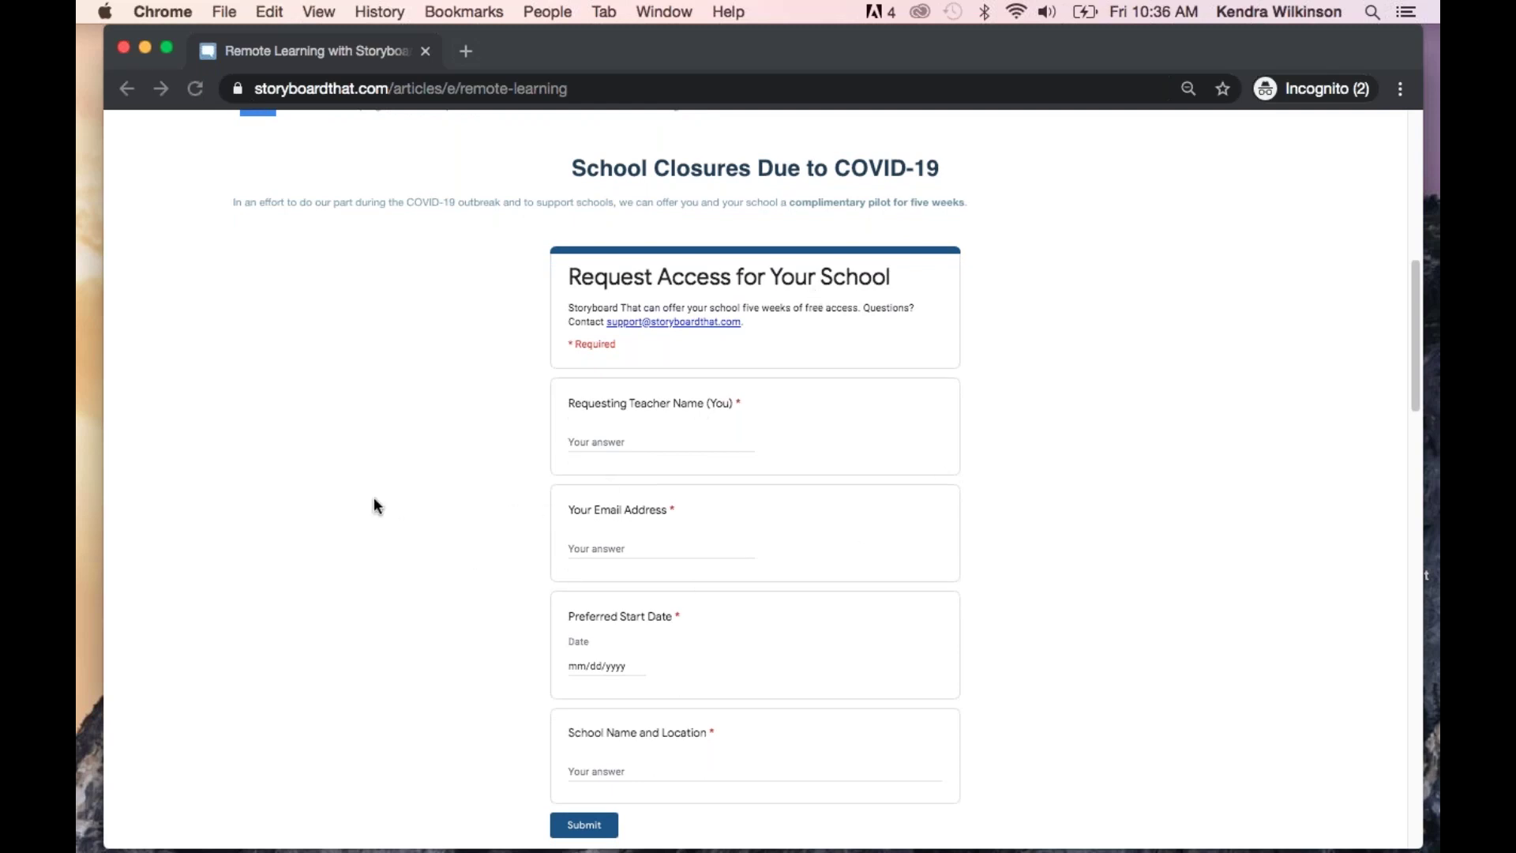
Scroll down through the Remote Learning article's FAQ section
scroll(374, 499, "down", 1)
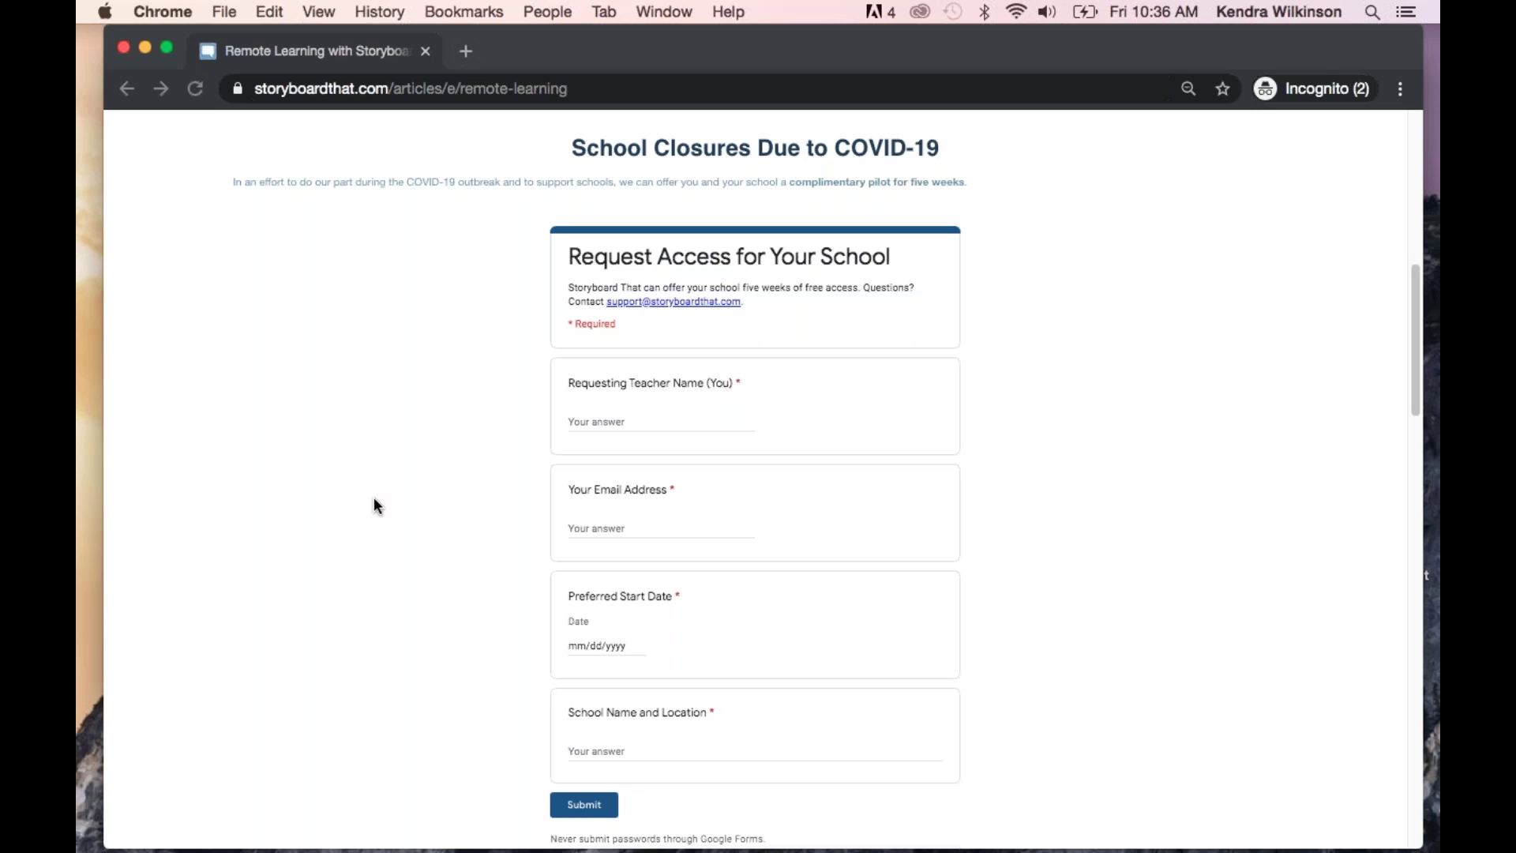
scroll(373, 499, "down", 5)
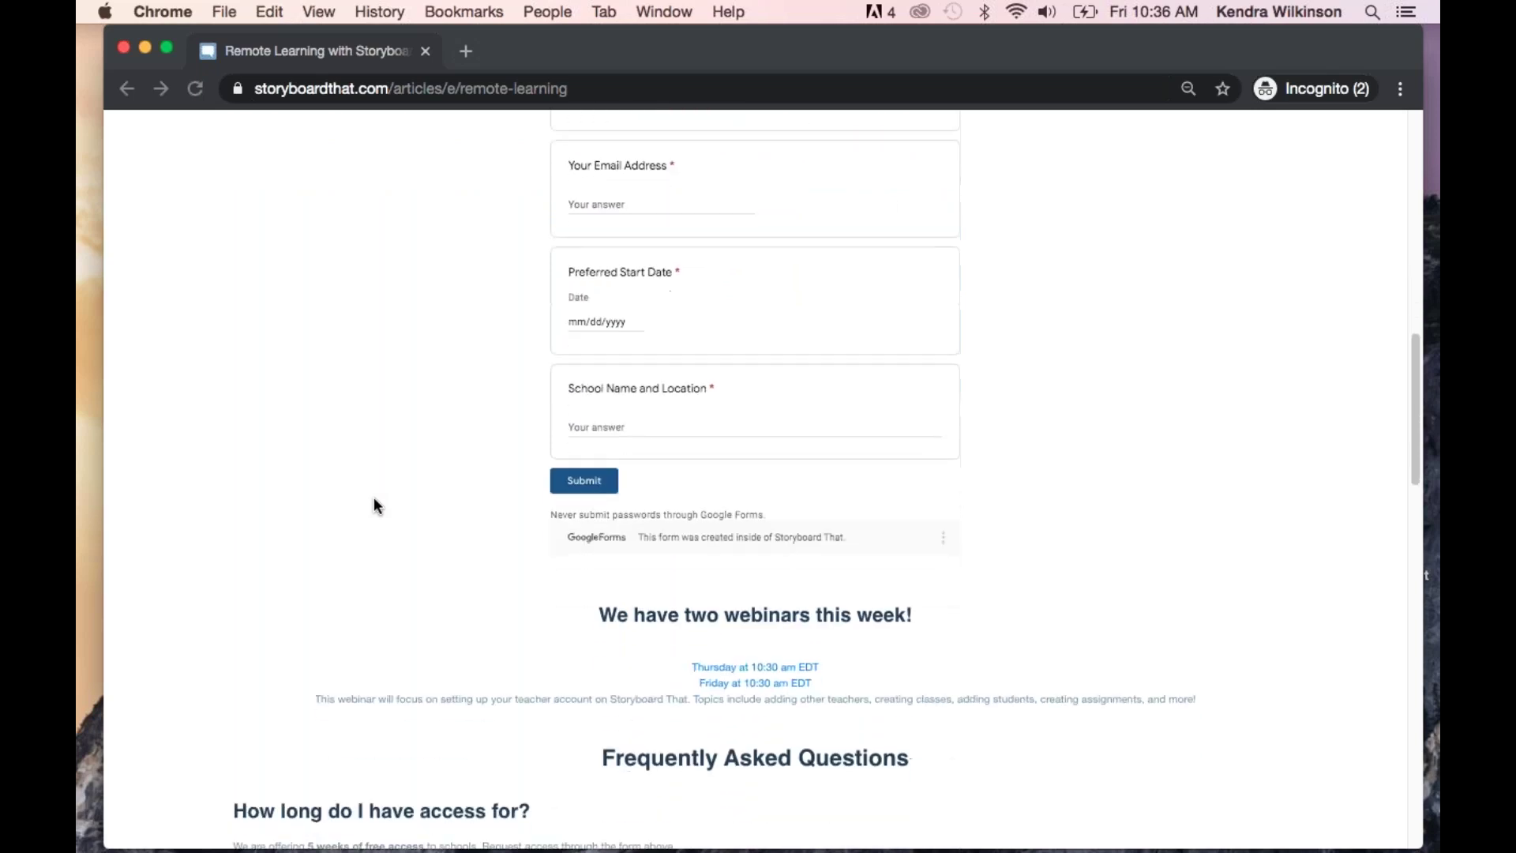
scroll(373, 499, "down", 4)
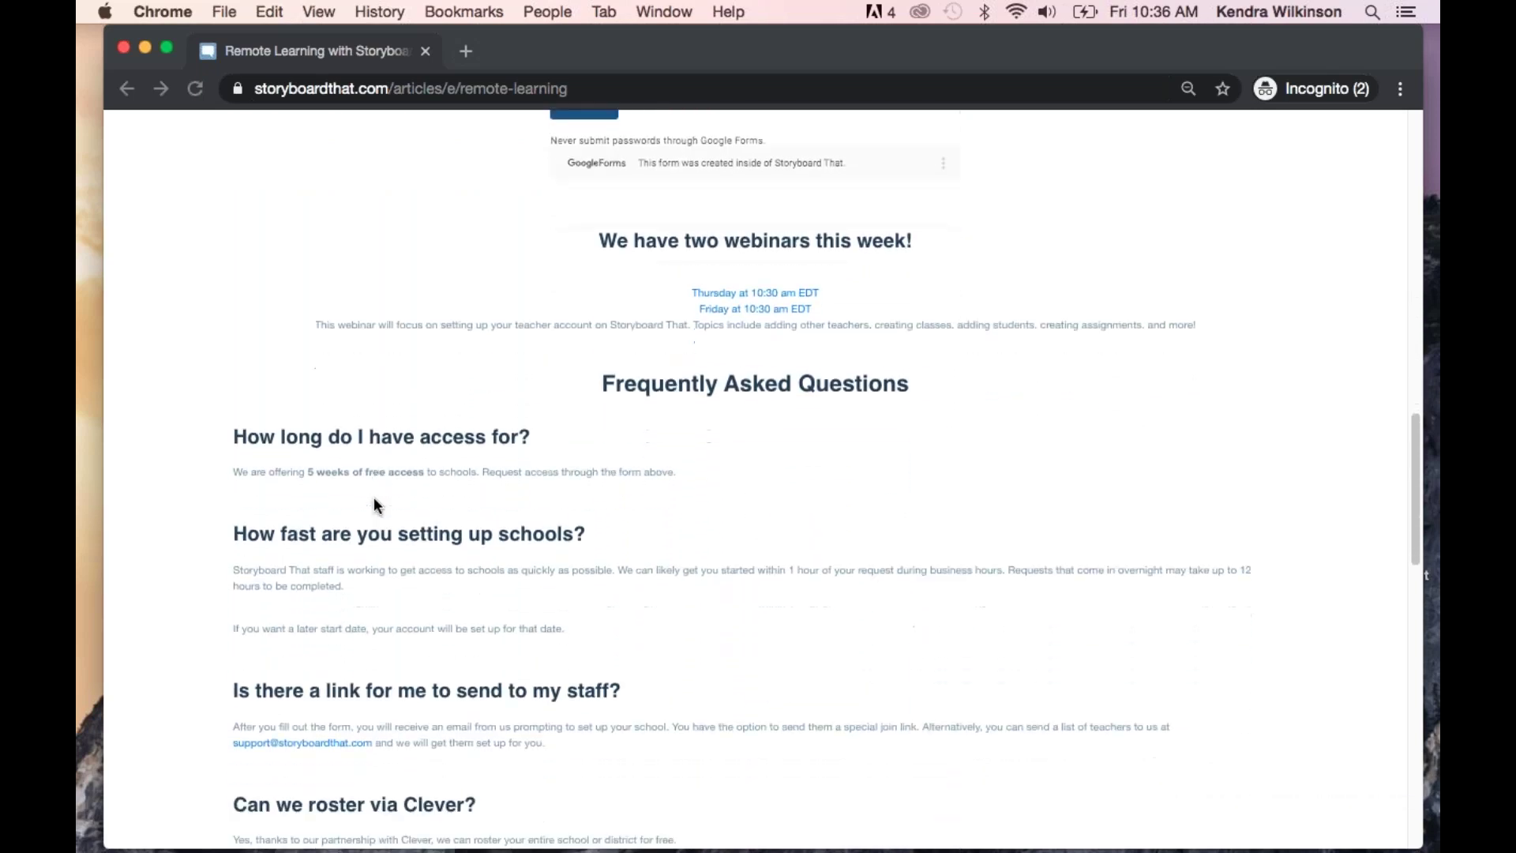
scroll(372, 496, "down", 2)
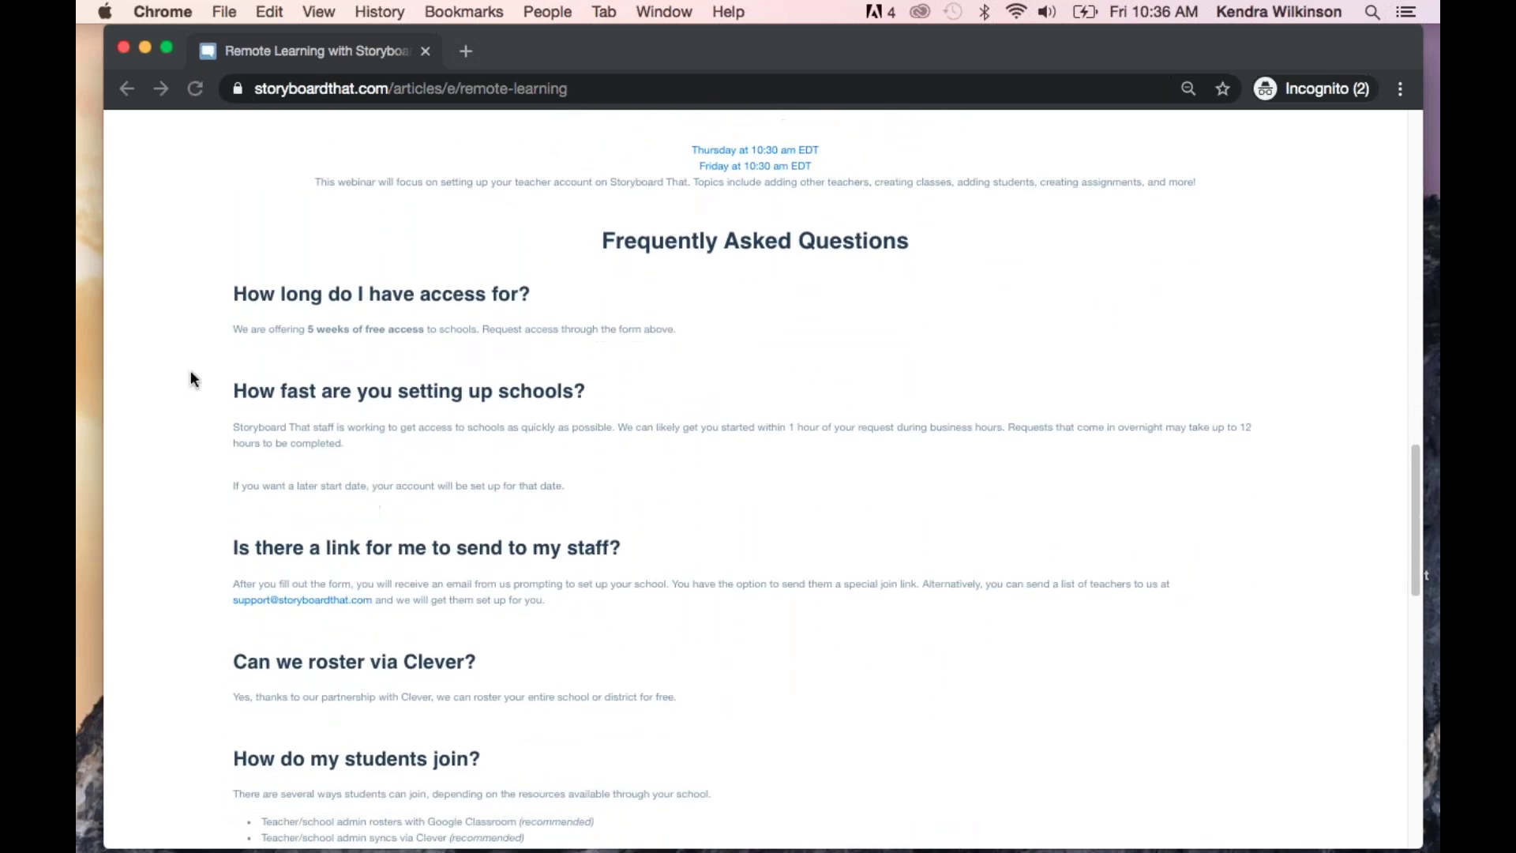
scroll(184, 366, "down", 1)
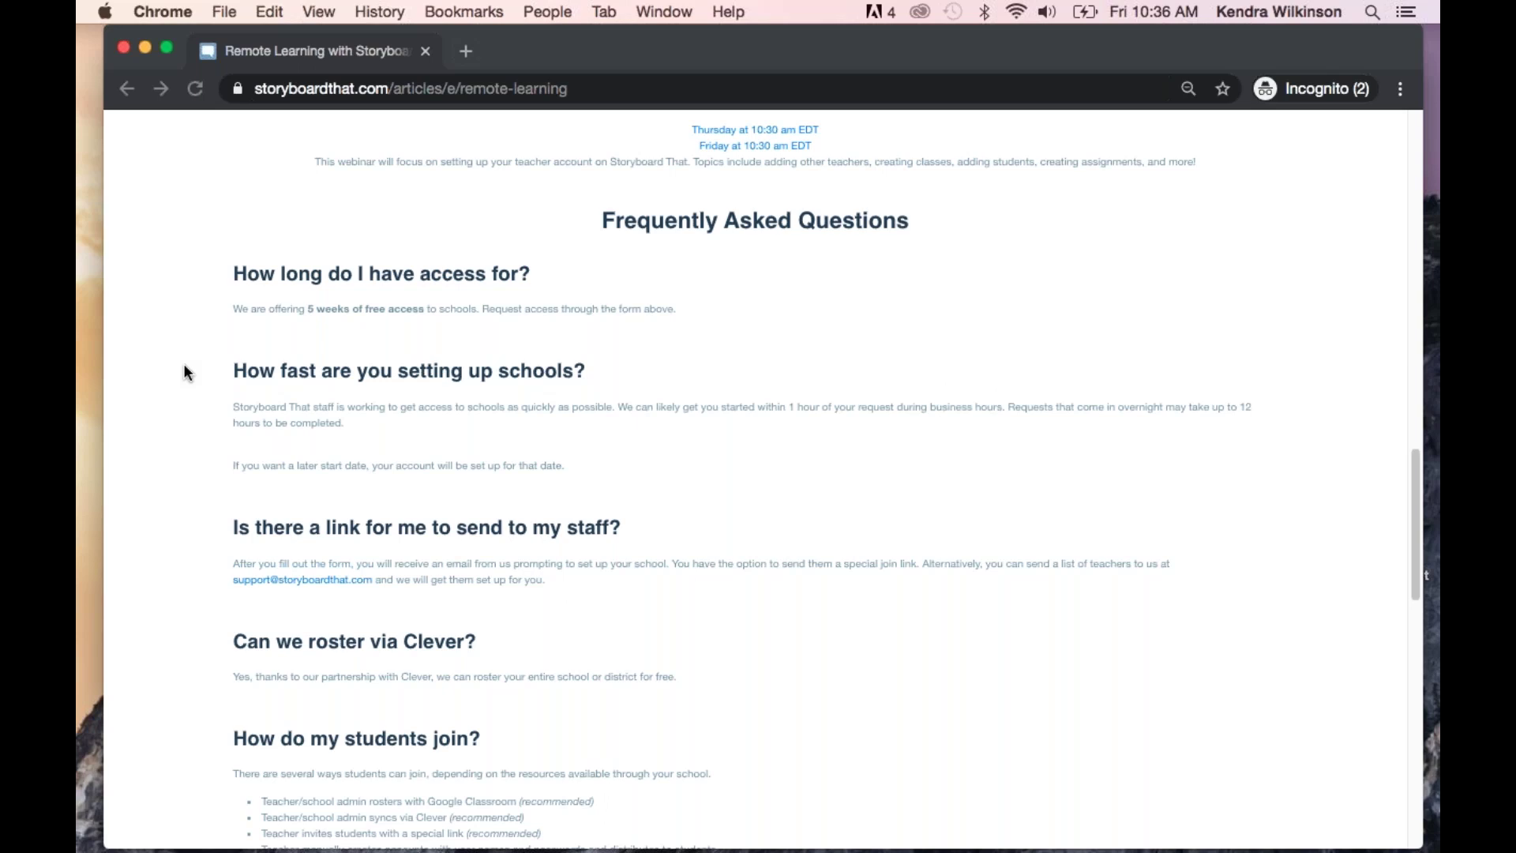
scroll(184, 366, "down", 3)
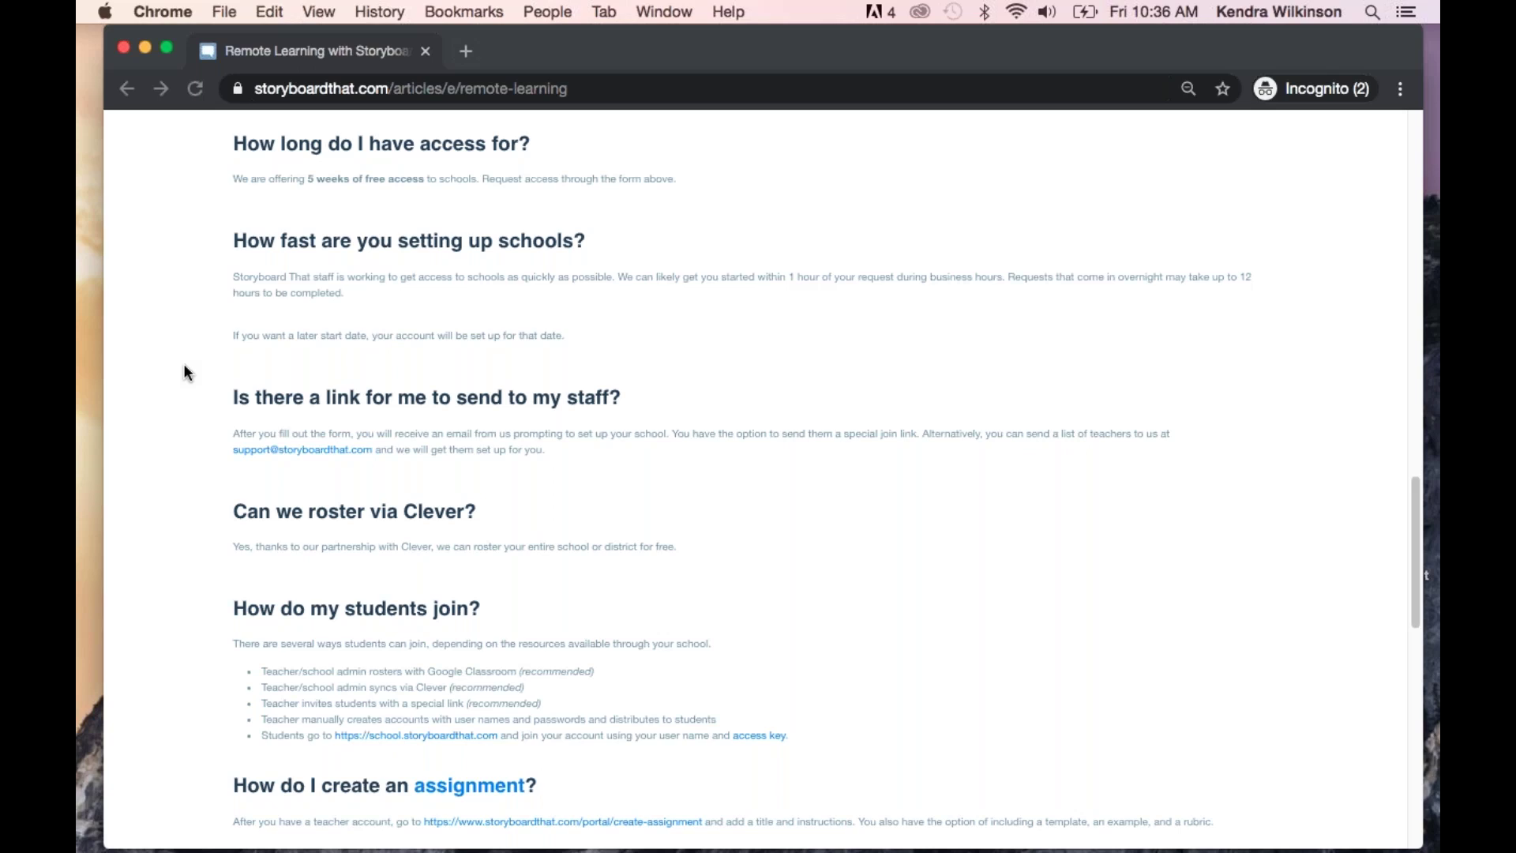
scroll(184, 366, "down", 3)
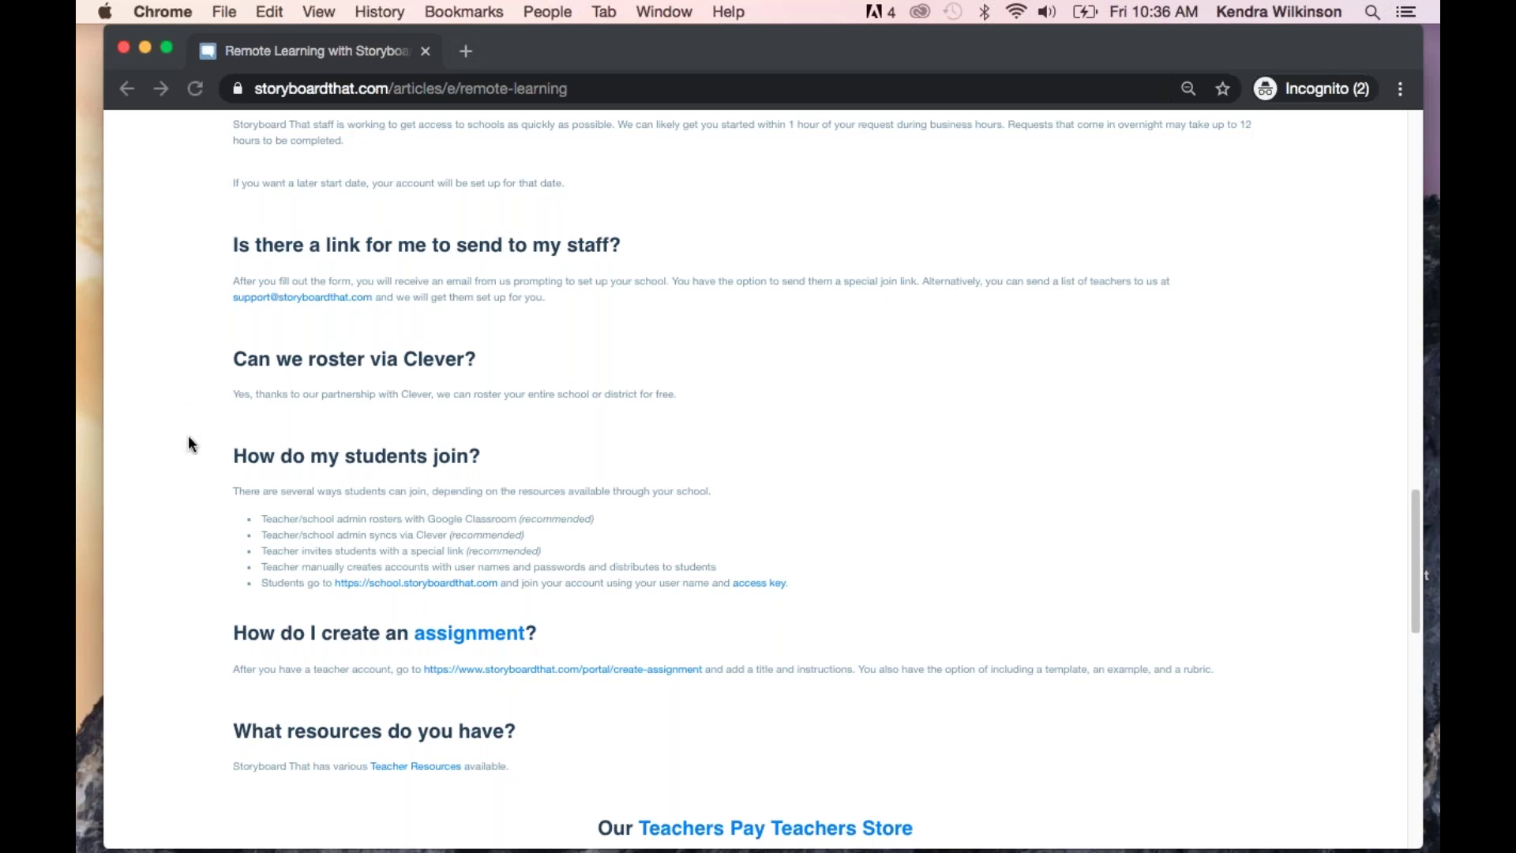
scroll(187, 447, "down", 1)
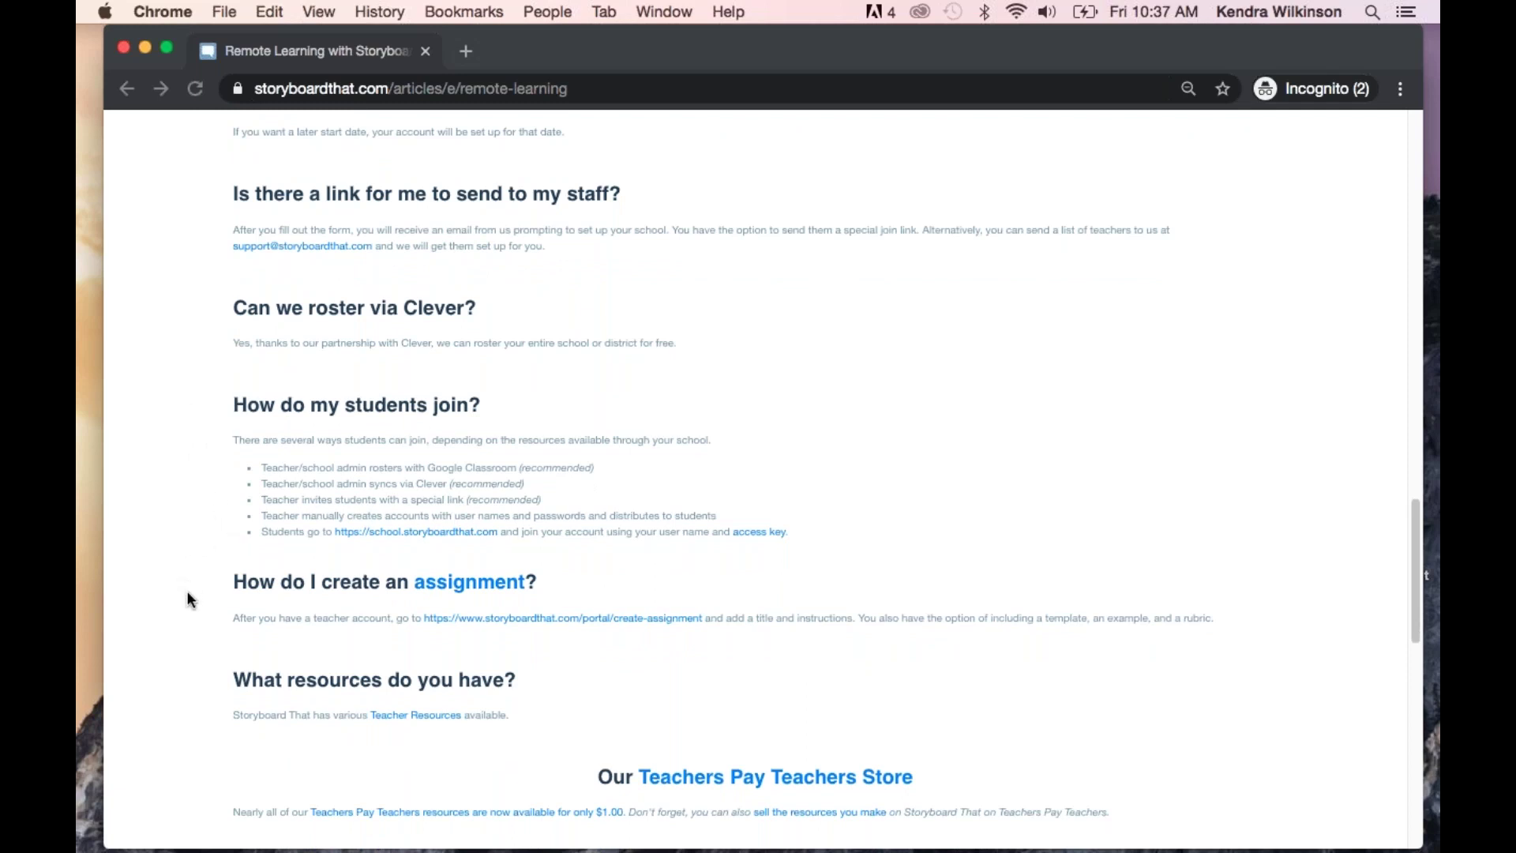
scroll(188, 594, "down", 2)
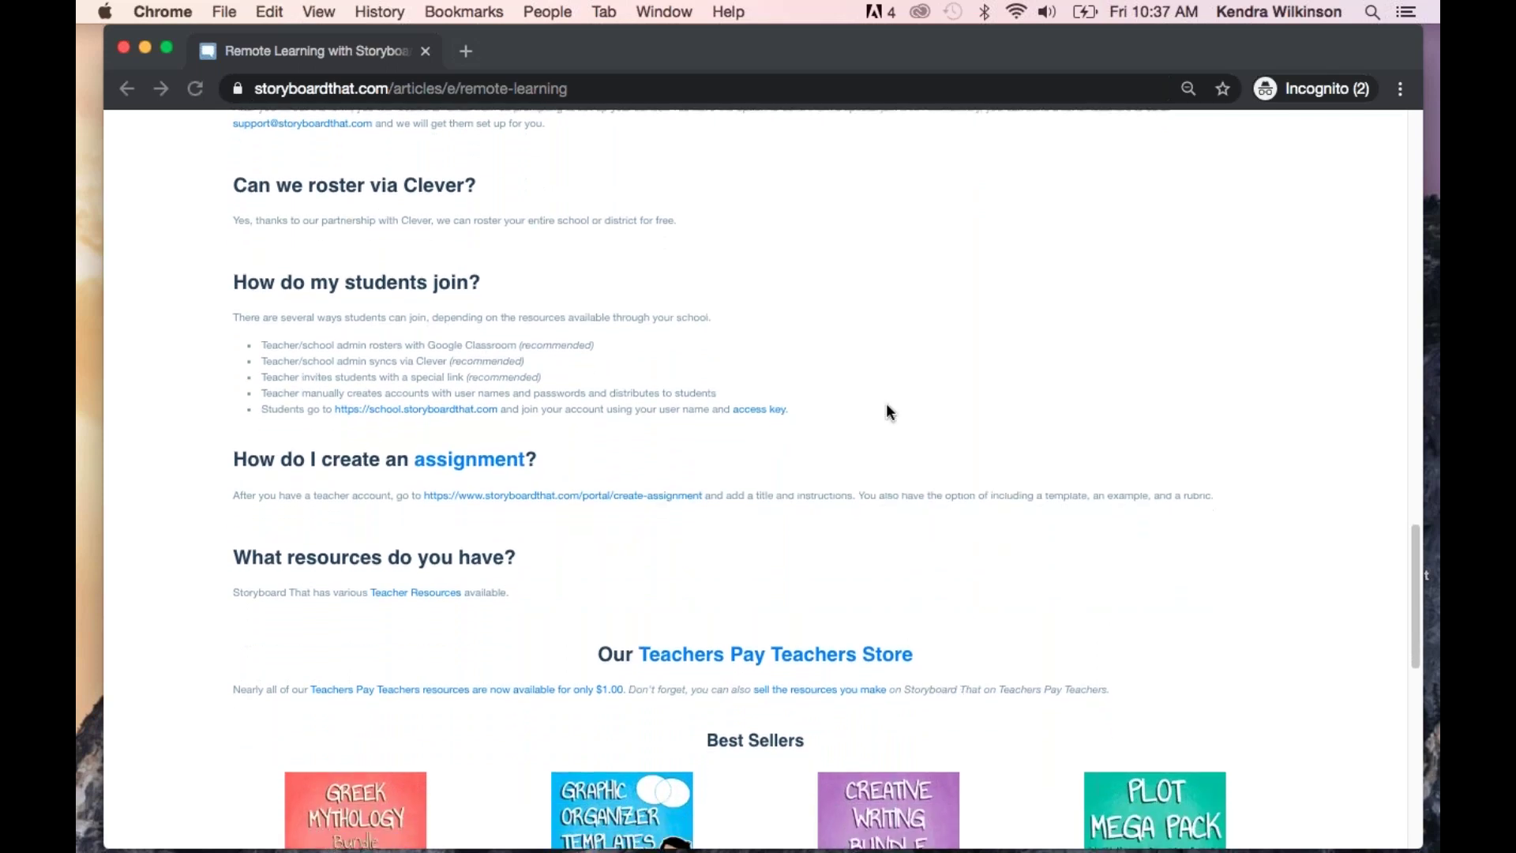
Go to My Dashboard, then log out to the Create a New Account page
scroll(886, 407, "up", 7)
scroll(887, 408, "up", 20)
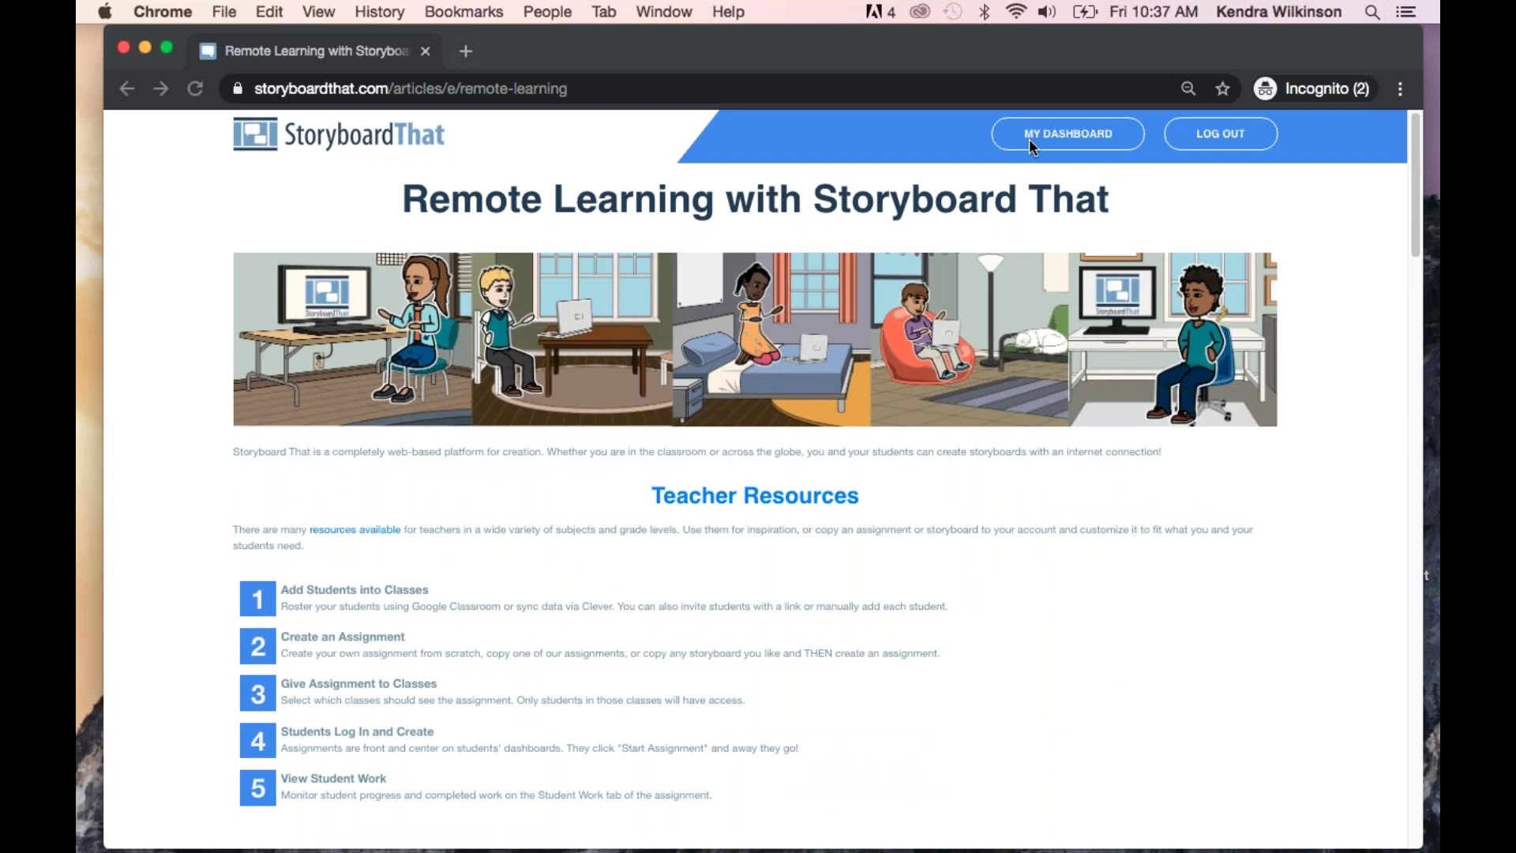
left_click(1029, 135)
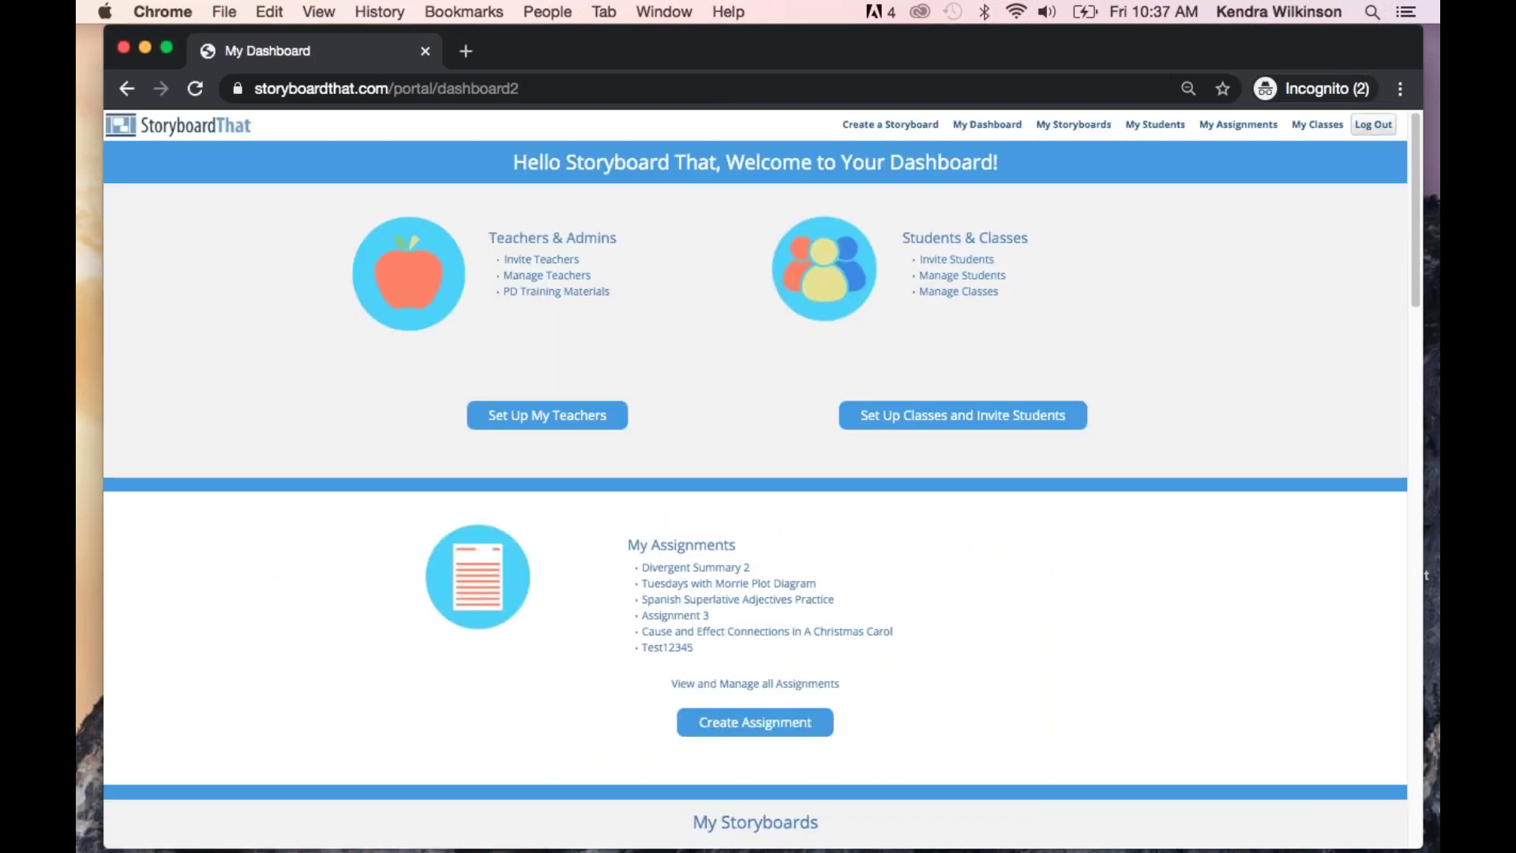
left_click(1376, 126)
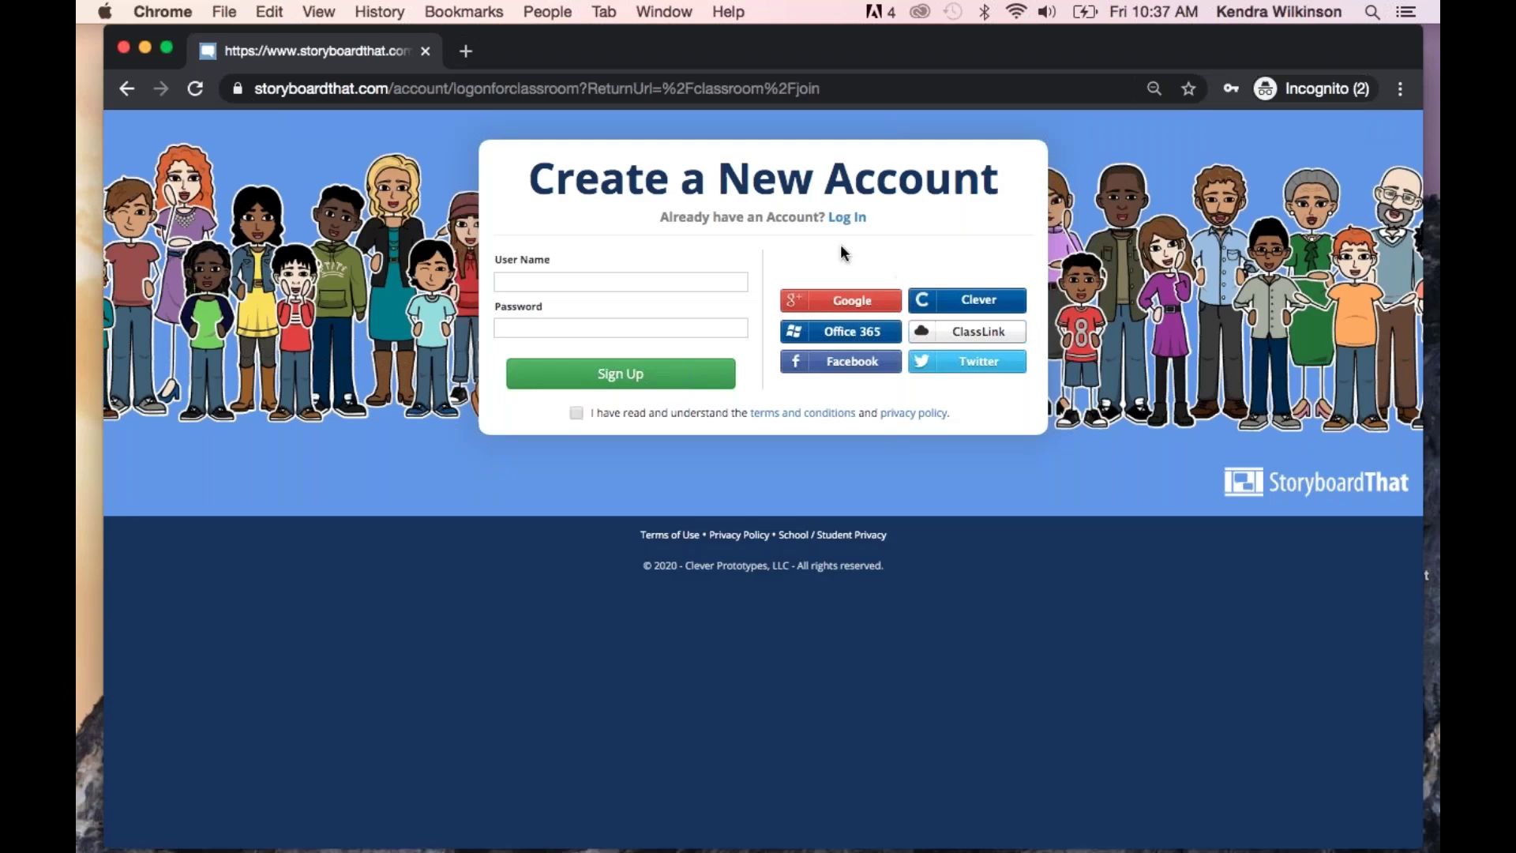
On the Log In form, enter the account e-mail and password and submit
left_click(845, 220)
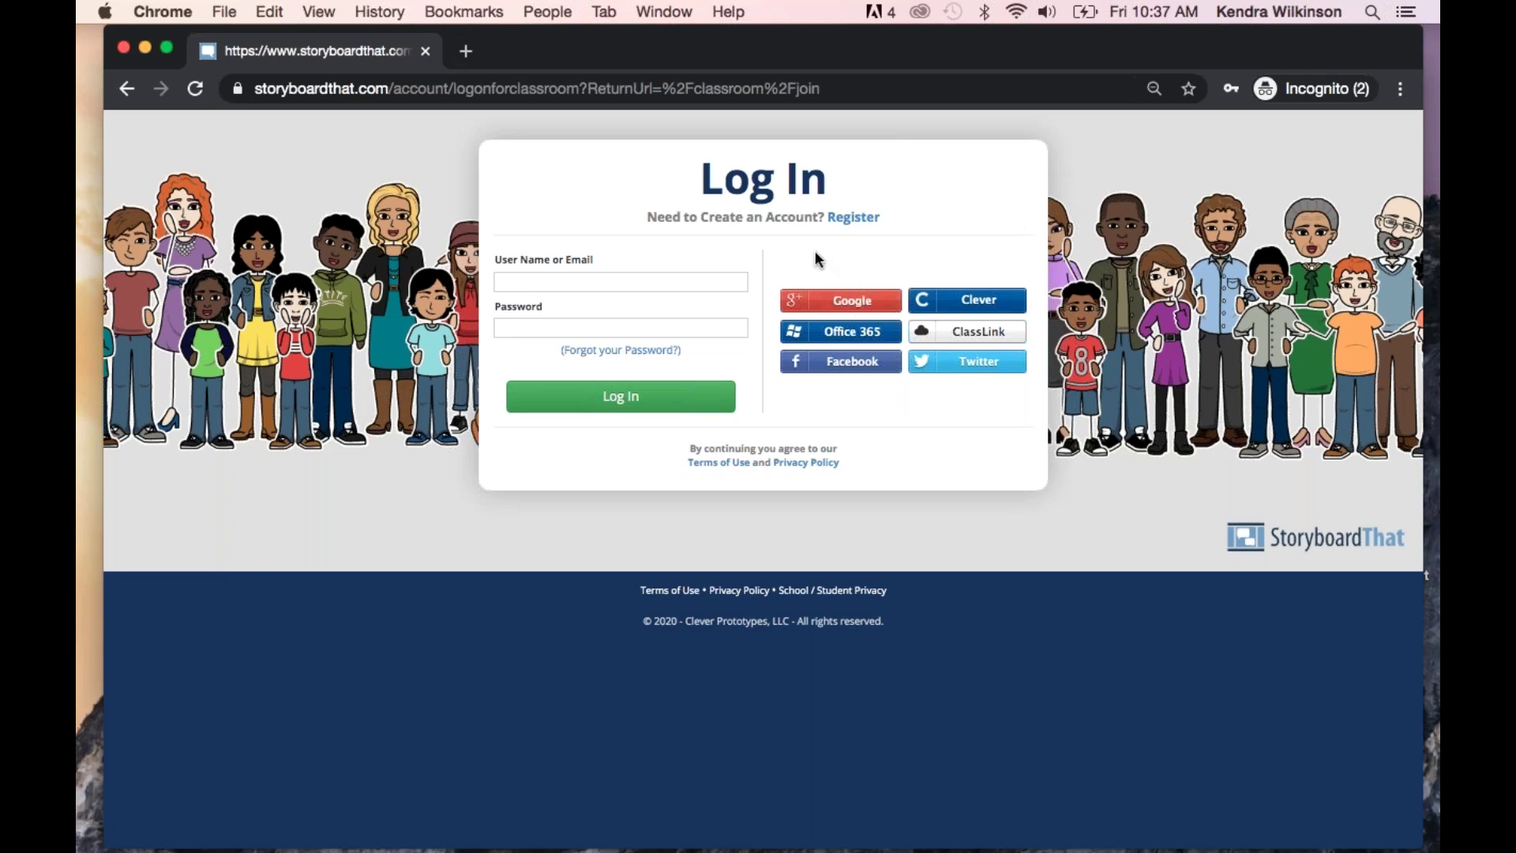
left_click(657, 278)
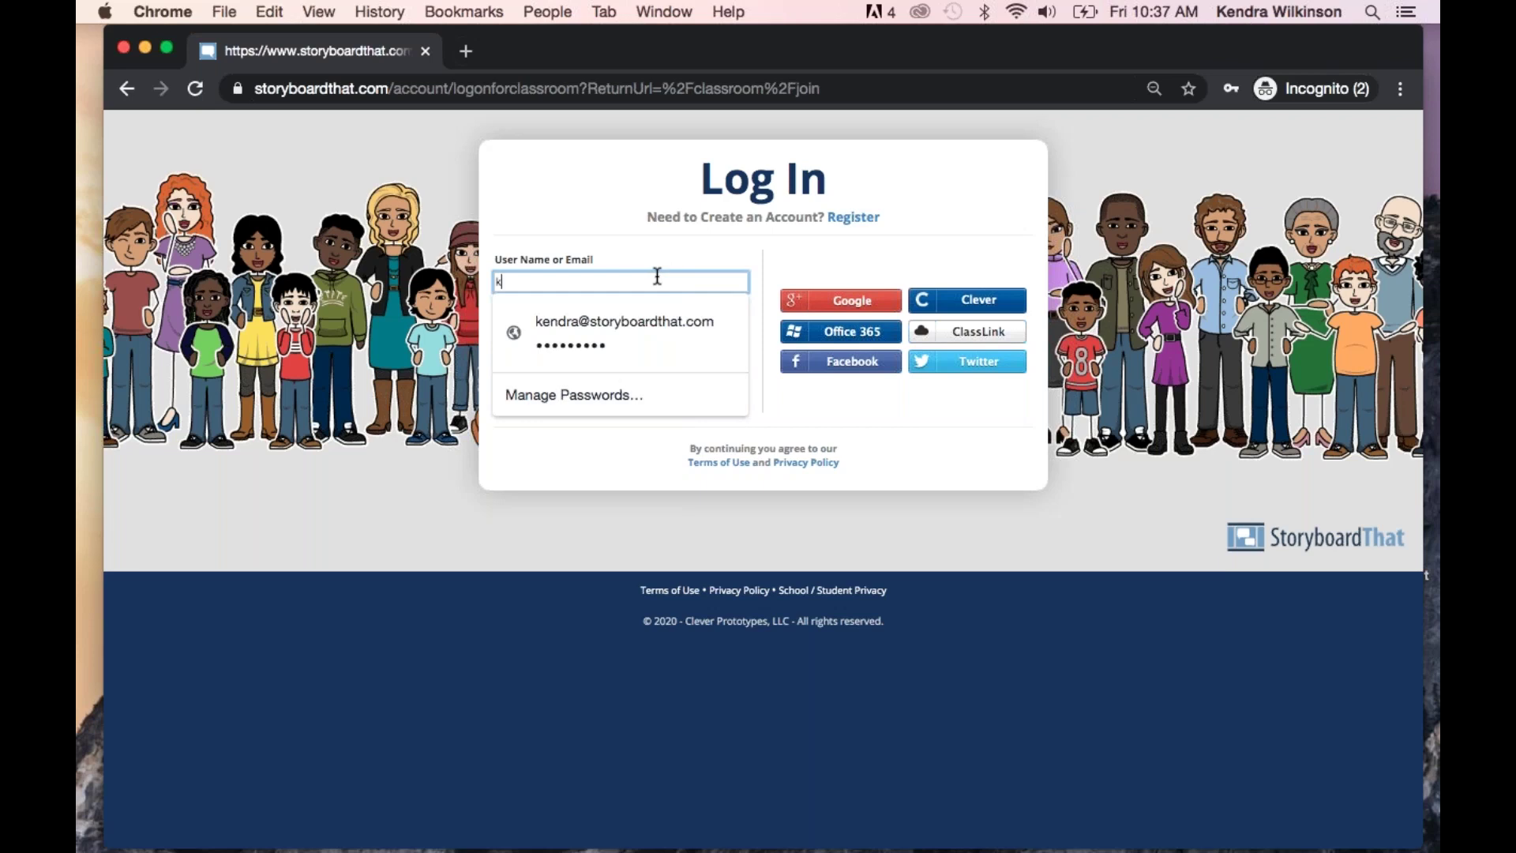
left_click(584, 329)
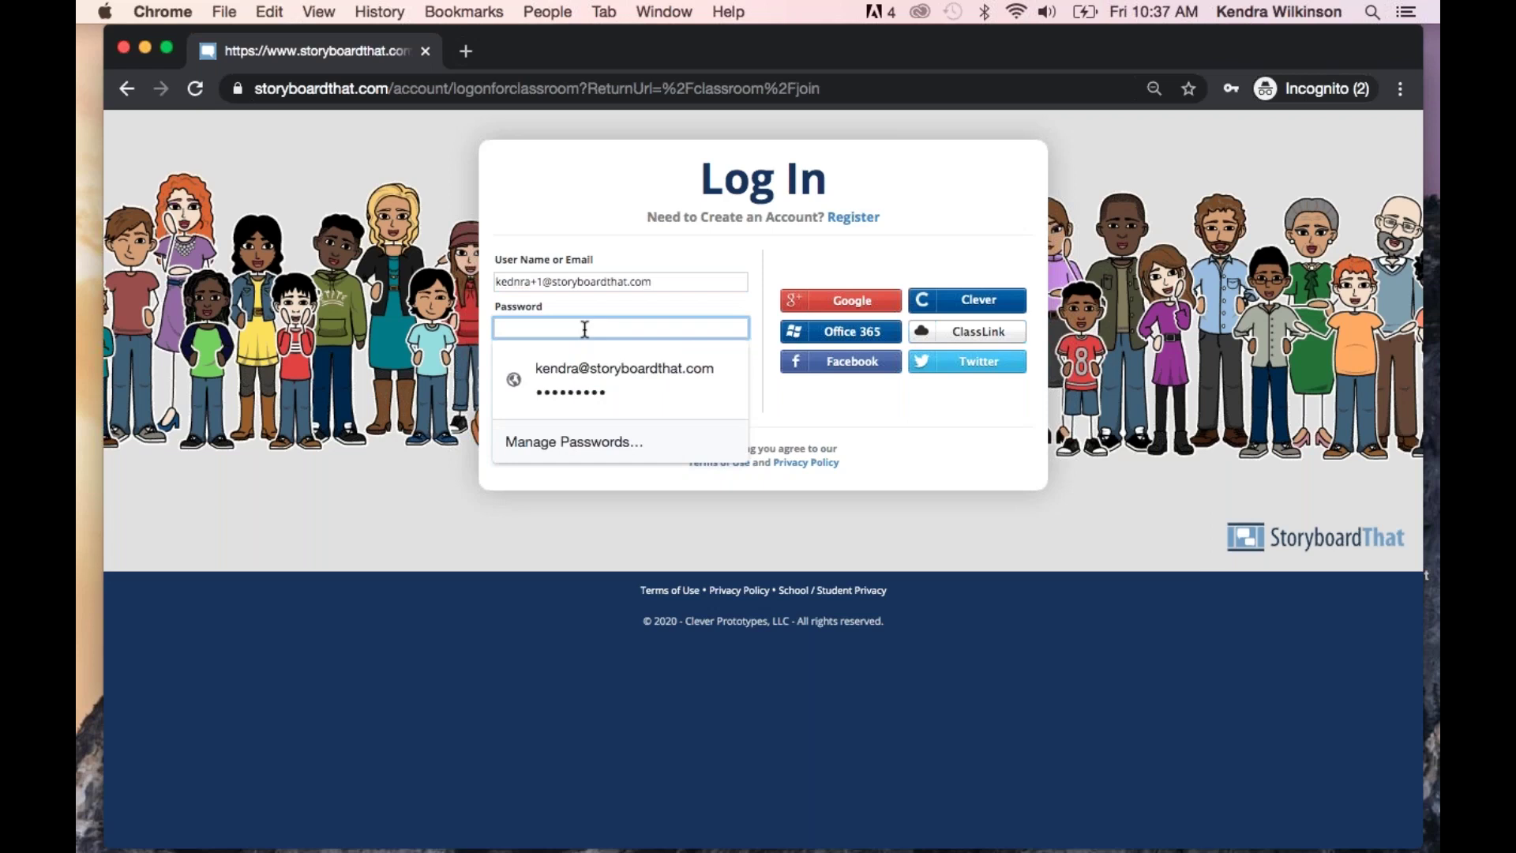
type("••••••••••")
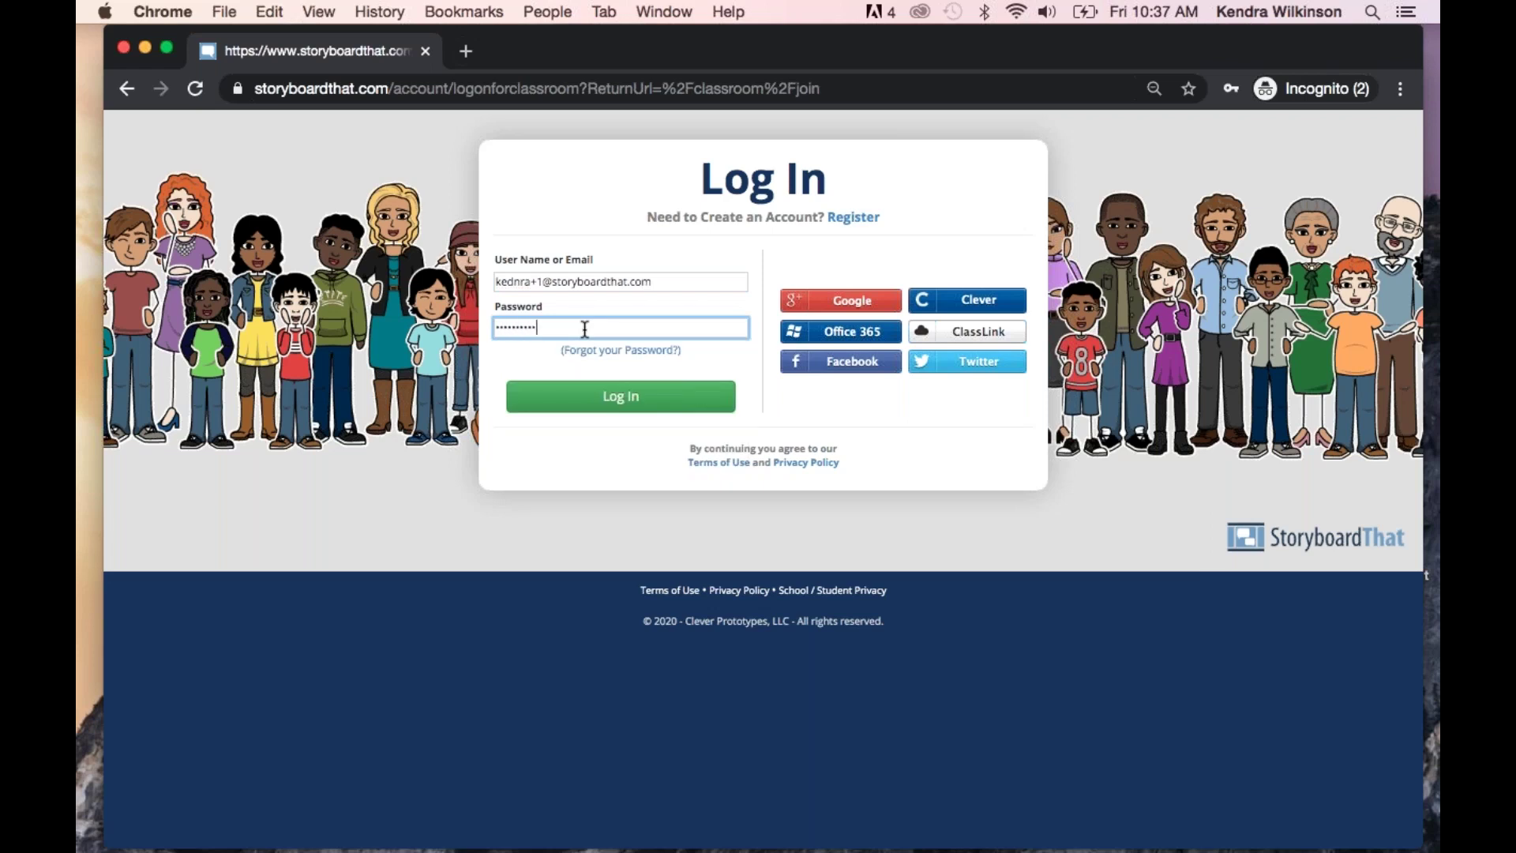
left_click(584, 396)
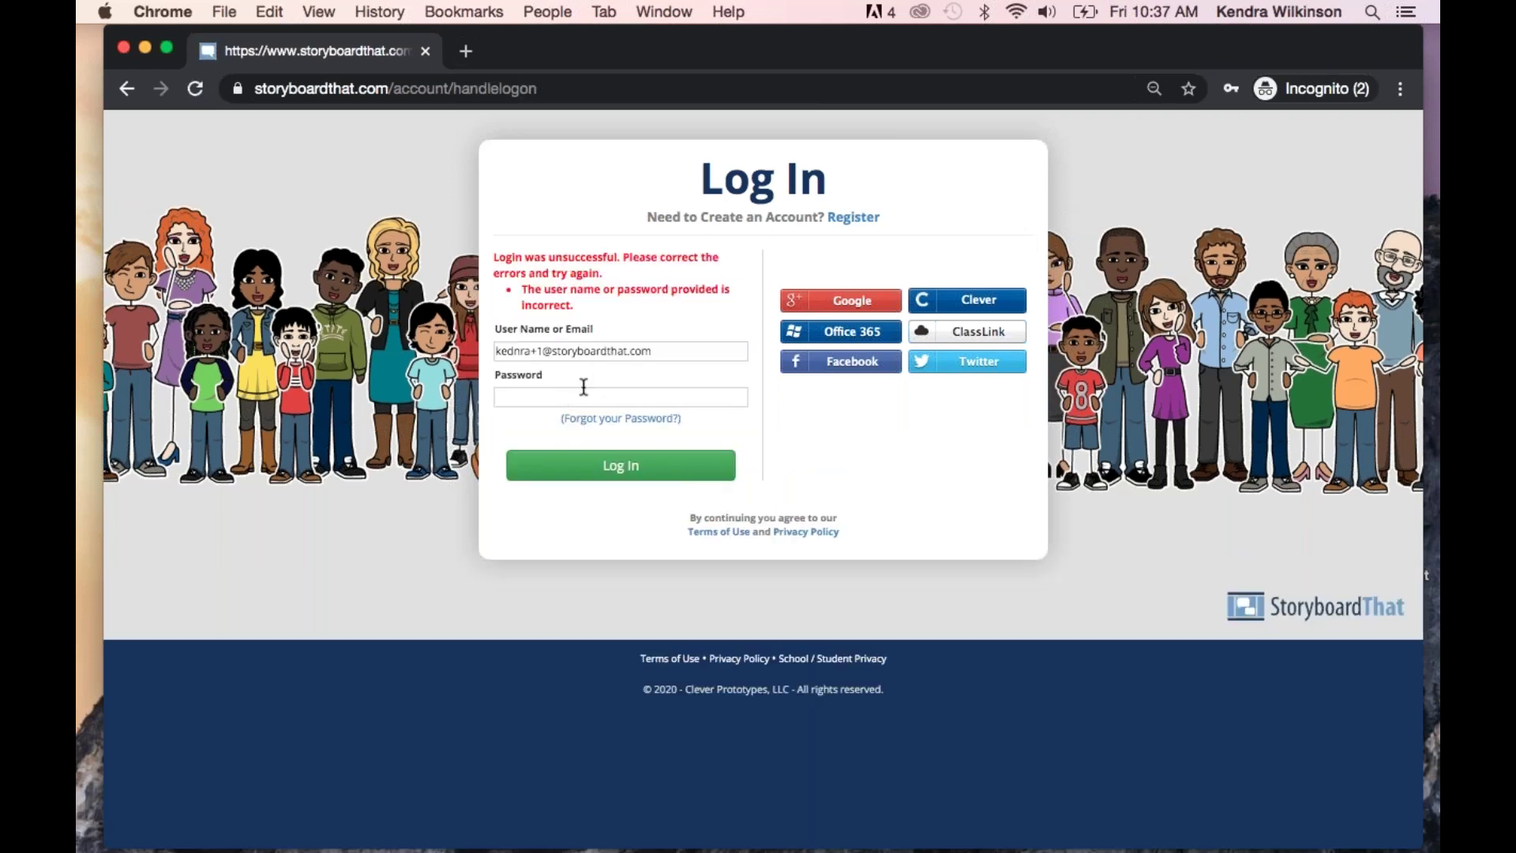
Correct the misspelled username, re-enter the password, and log in to My Dashboard
left_click(531, 352)
key("BackSpace")
key("BackSpace")
key("BackSpace")
key("BackSpace")
type("ndra")
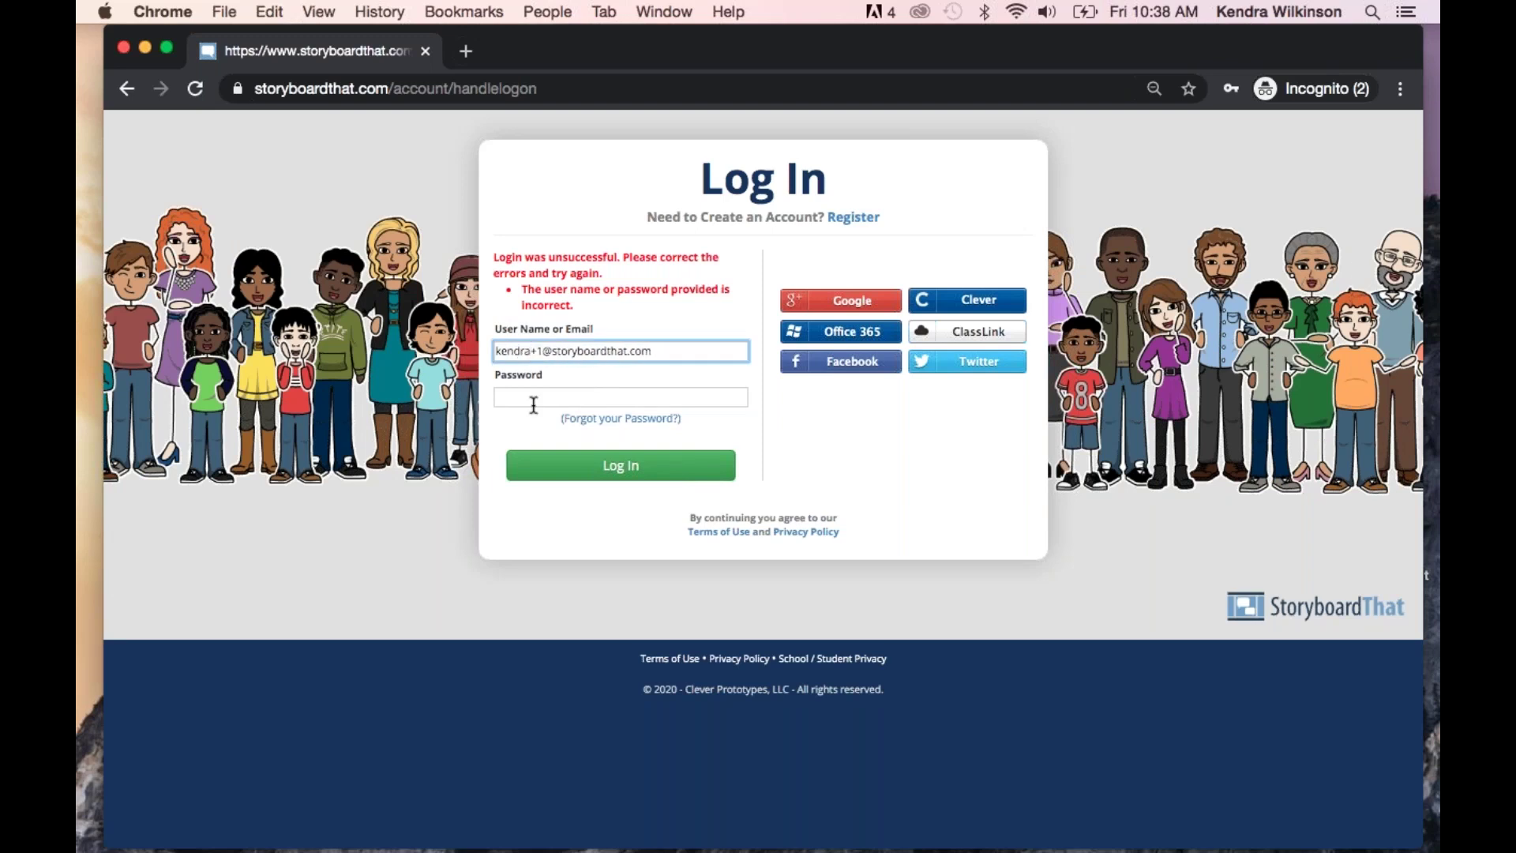
left_click(534, 404)
type("••••••••••")
left_click(580, 465)
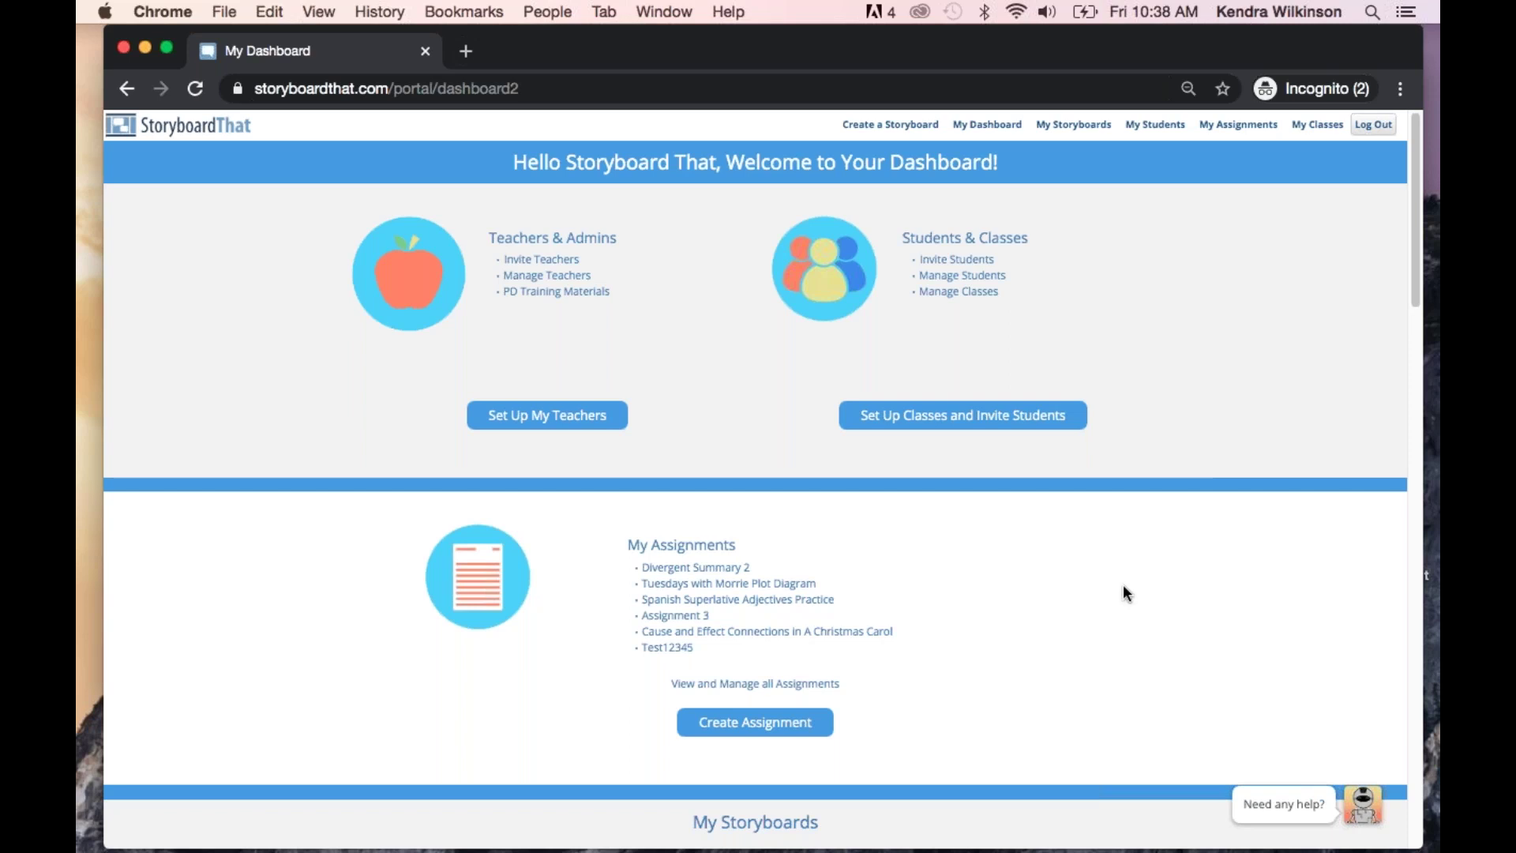
scroll(1125, 592, "down", 5)
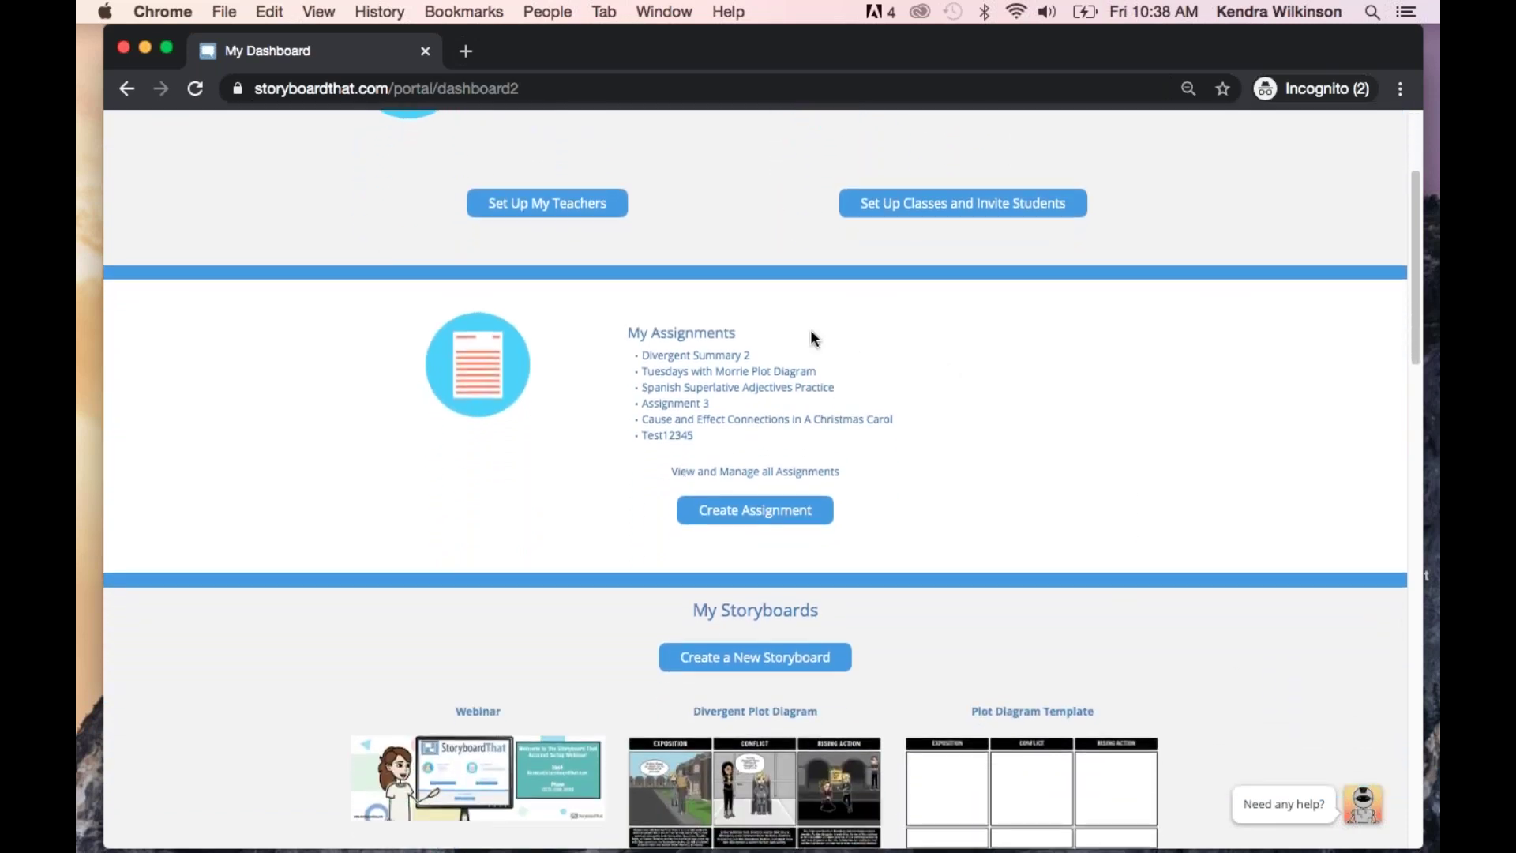
left_click(690, 335)
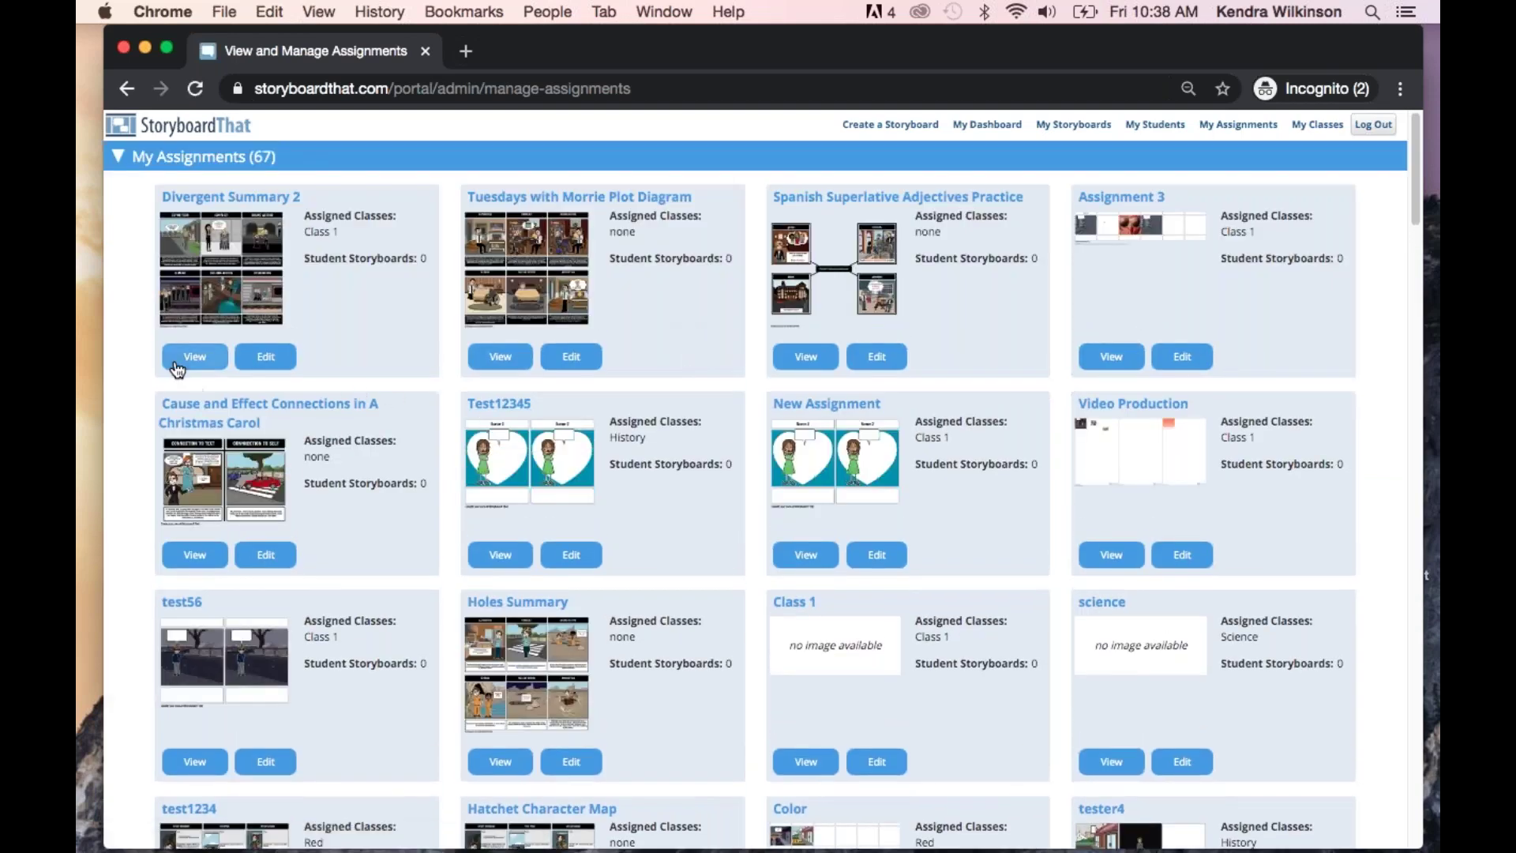
left_click(127, 92)
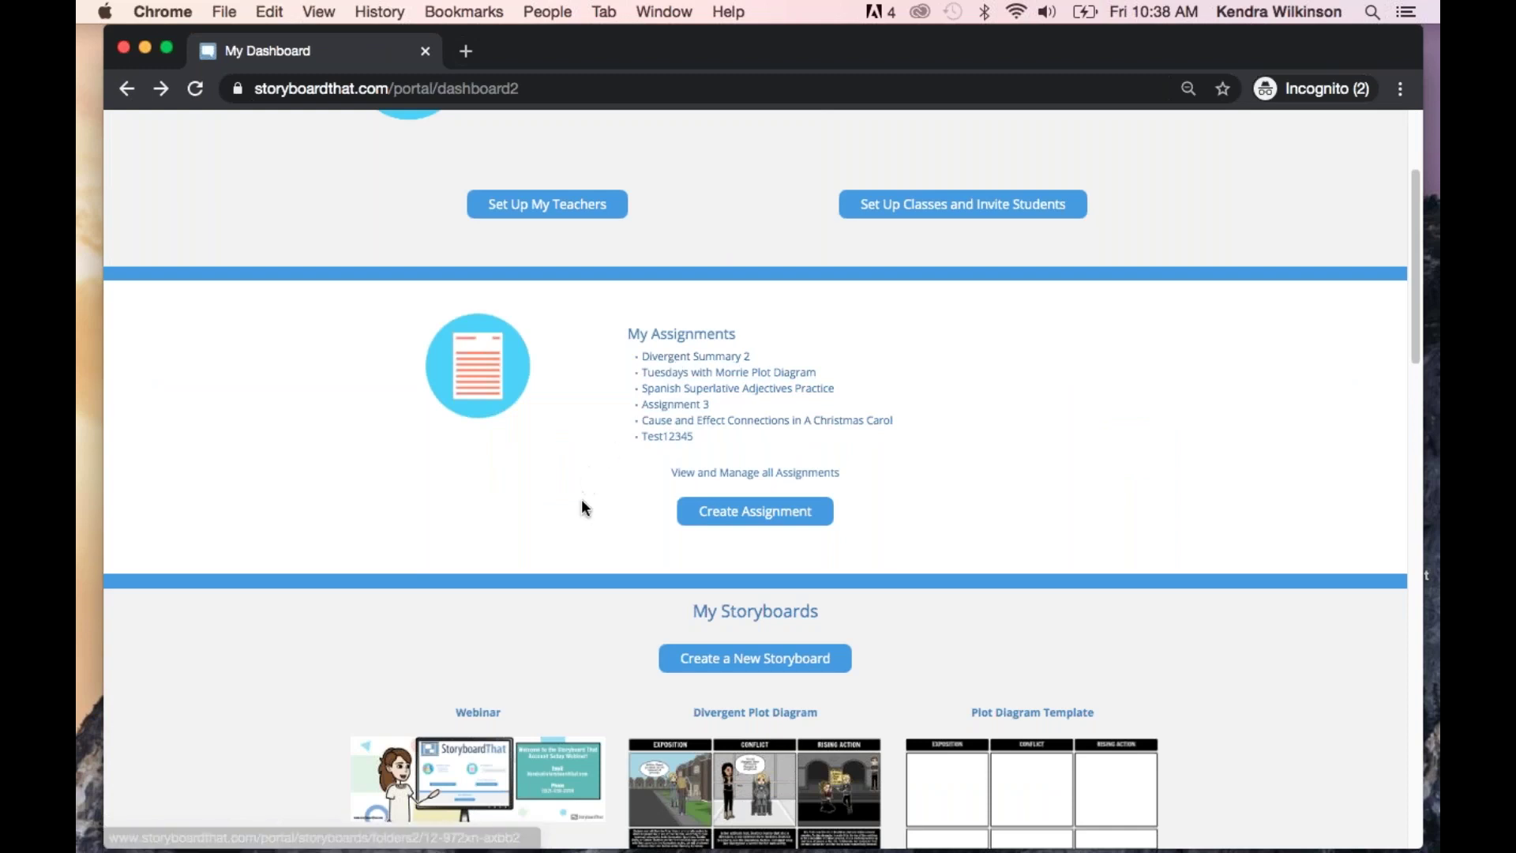
scroll(582, 503, "down", 5)
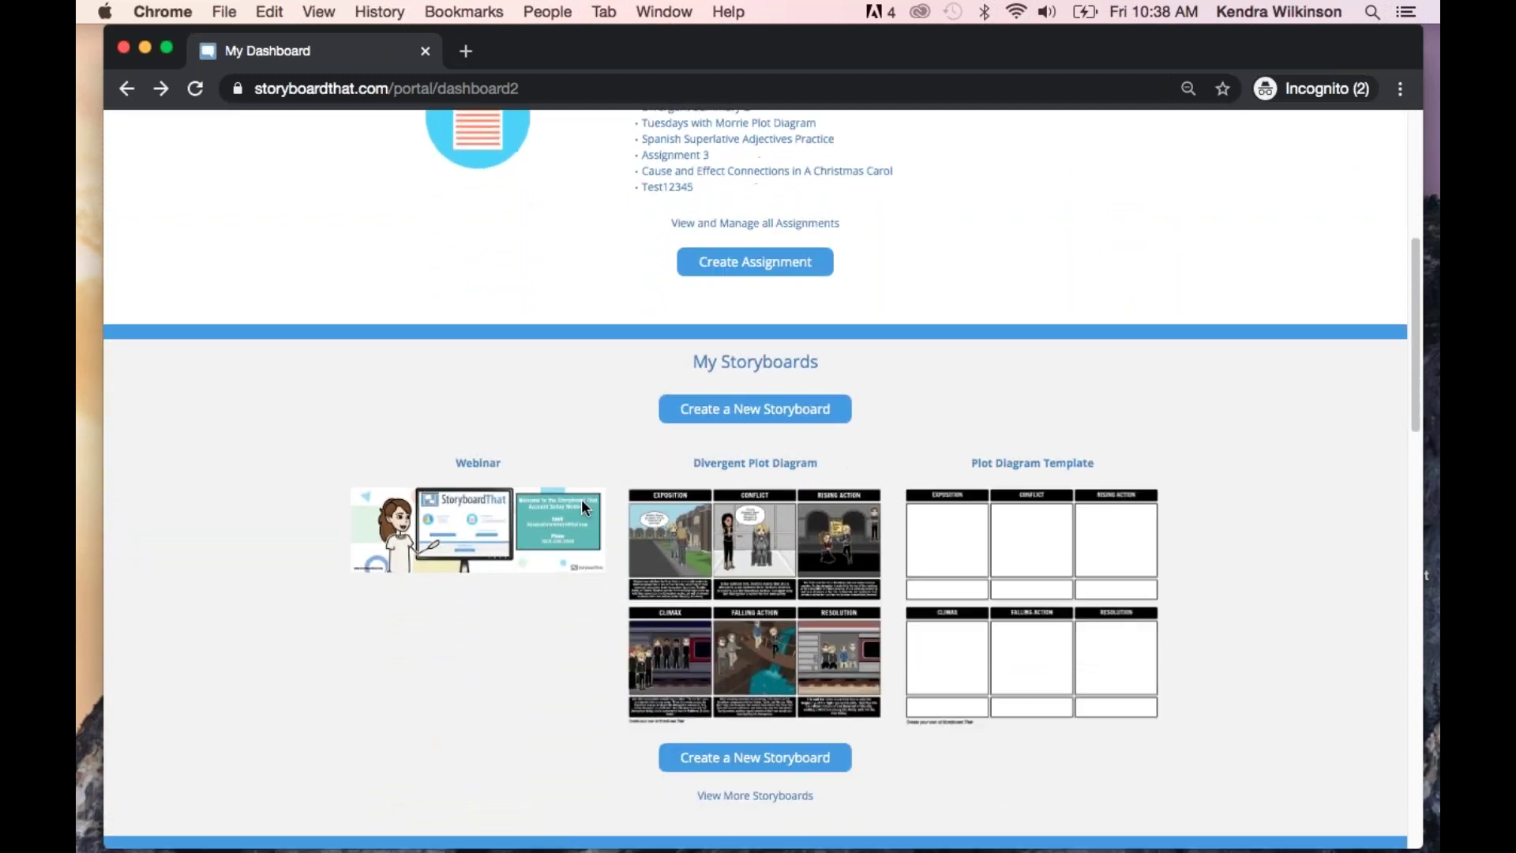
scroll(568, 521, "down", 2)
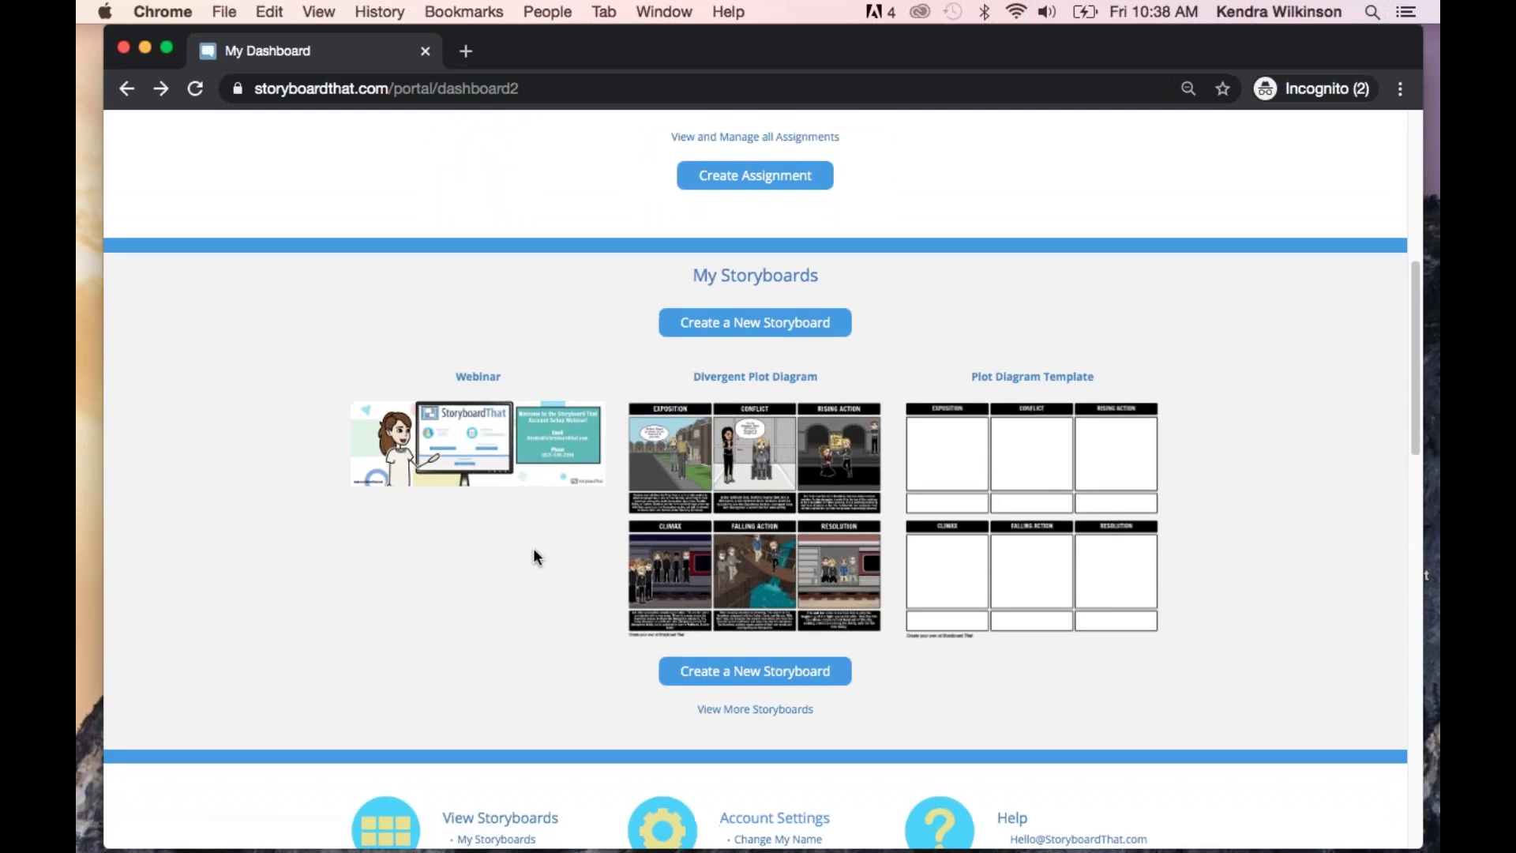
scroll(536, 556, "down", 1)
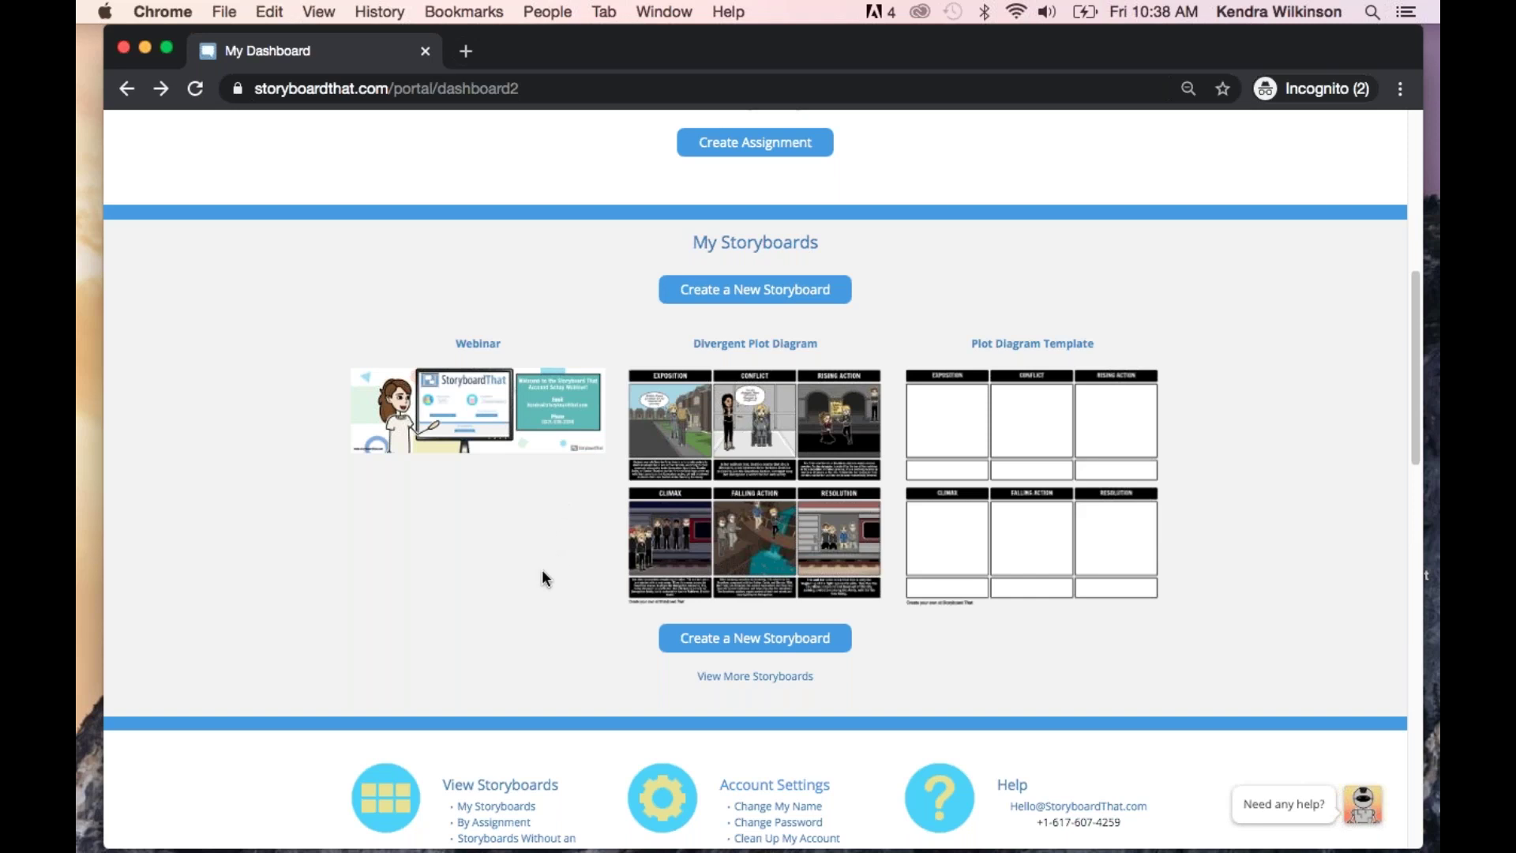
scroll(542, 578, "down", 4)
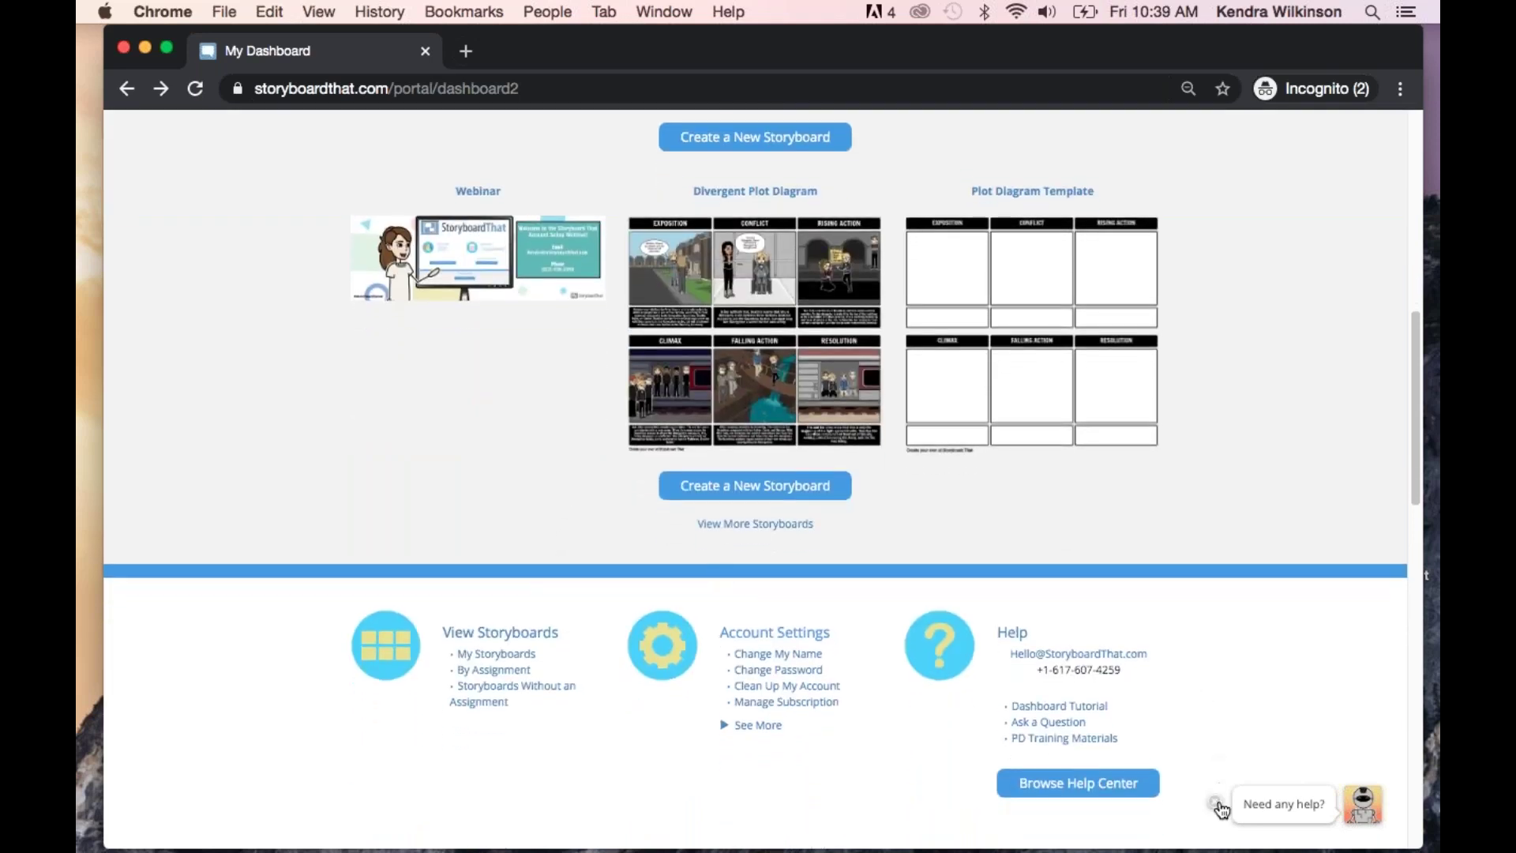
Expand Account Settings with See More to show Email, Language, Security and Creator options
scroll(1222, 808, "down", 6)
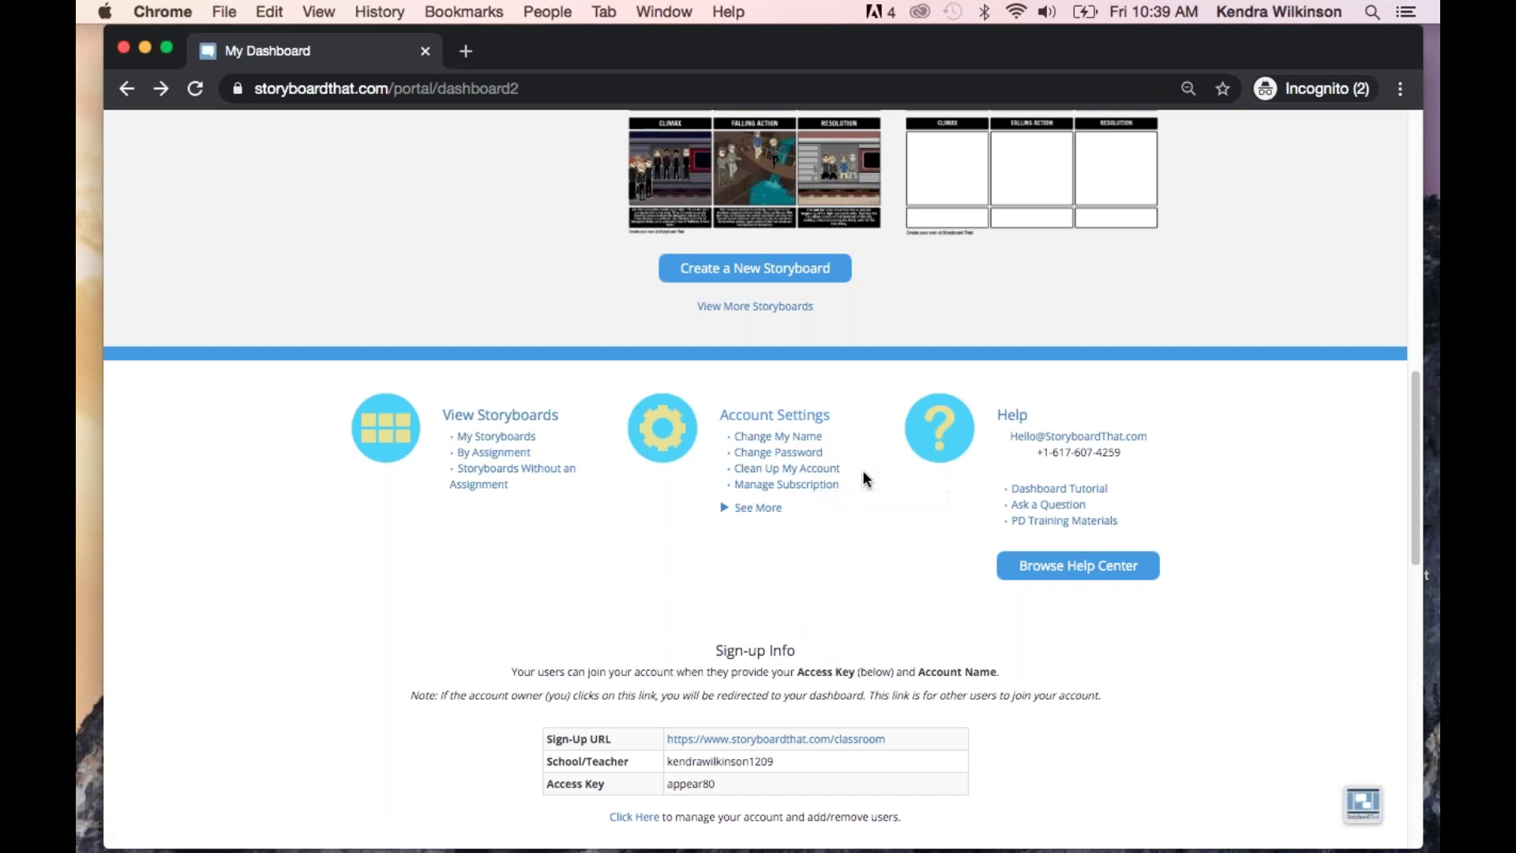
scroll(866, 476, "down", 1)
left_click(741, 483)
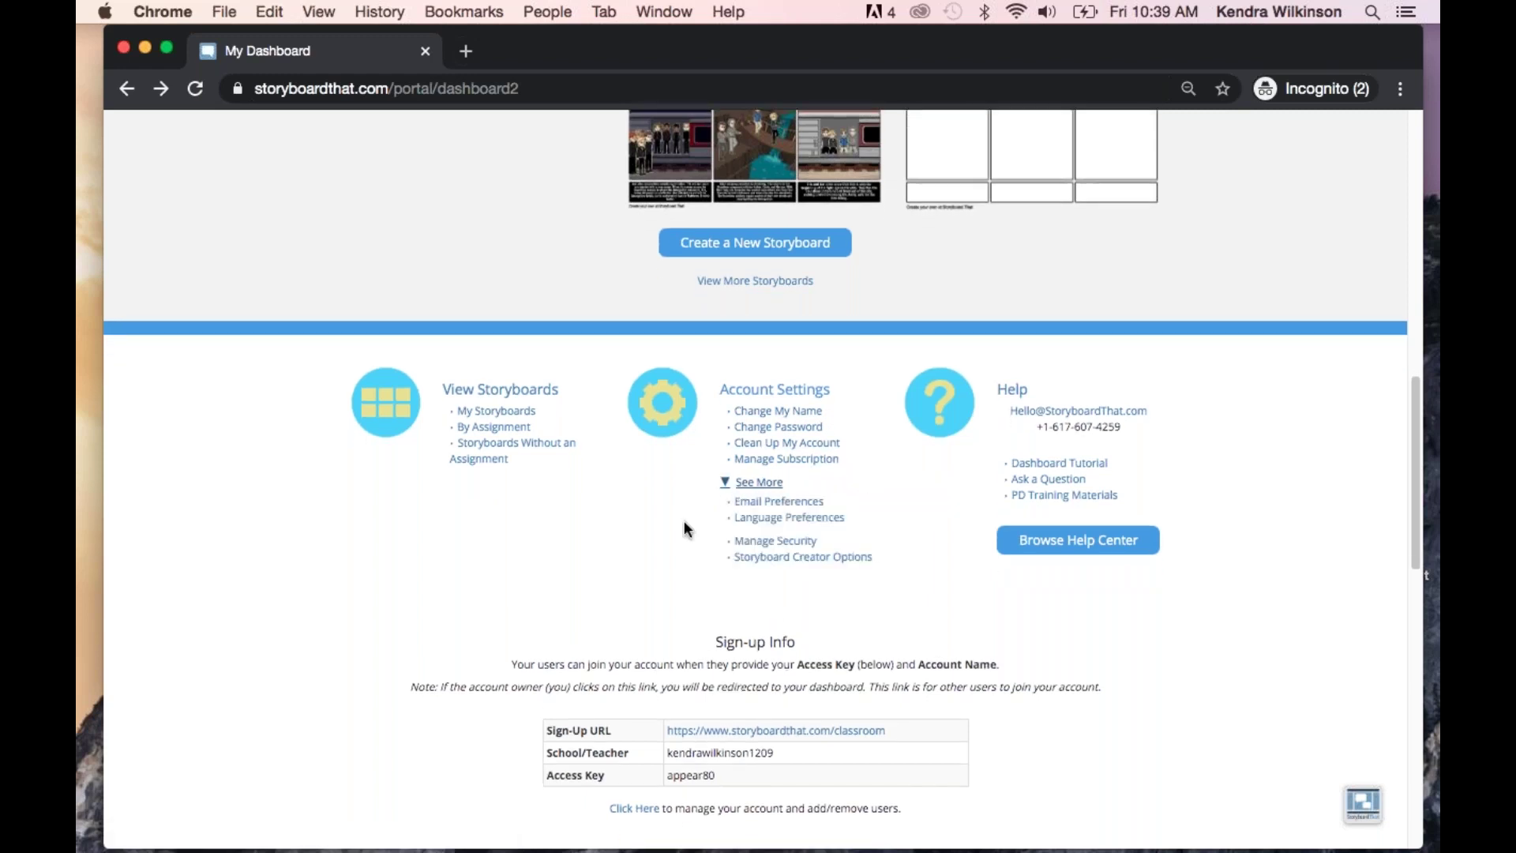
scroll(740, 473, "down", 2)
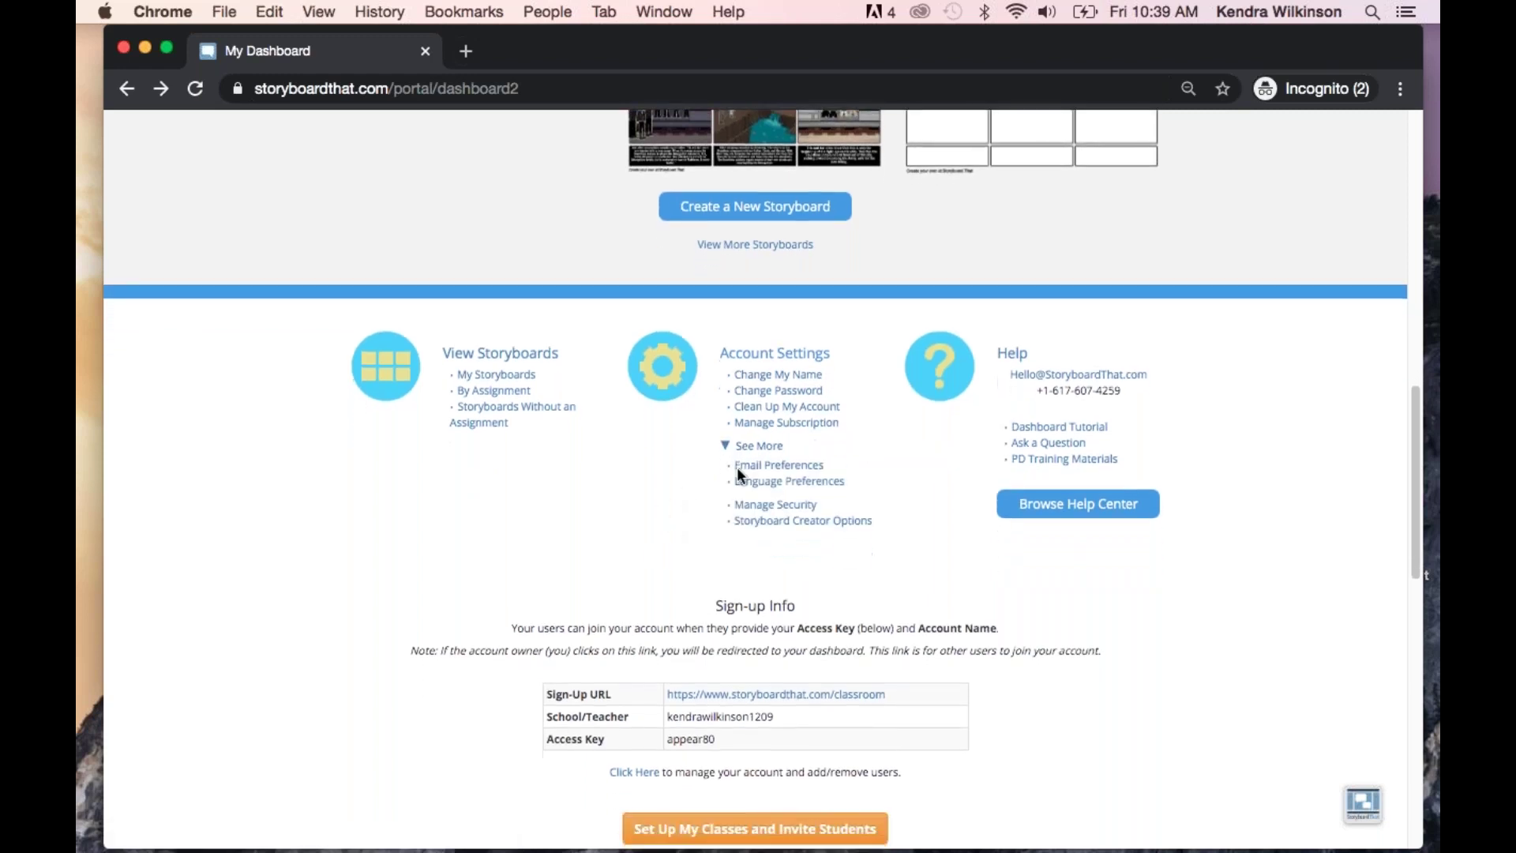
left_click(819, 486)
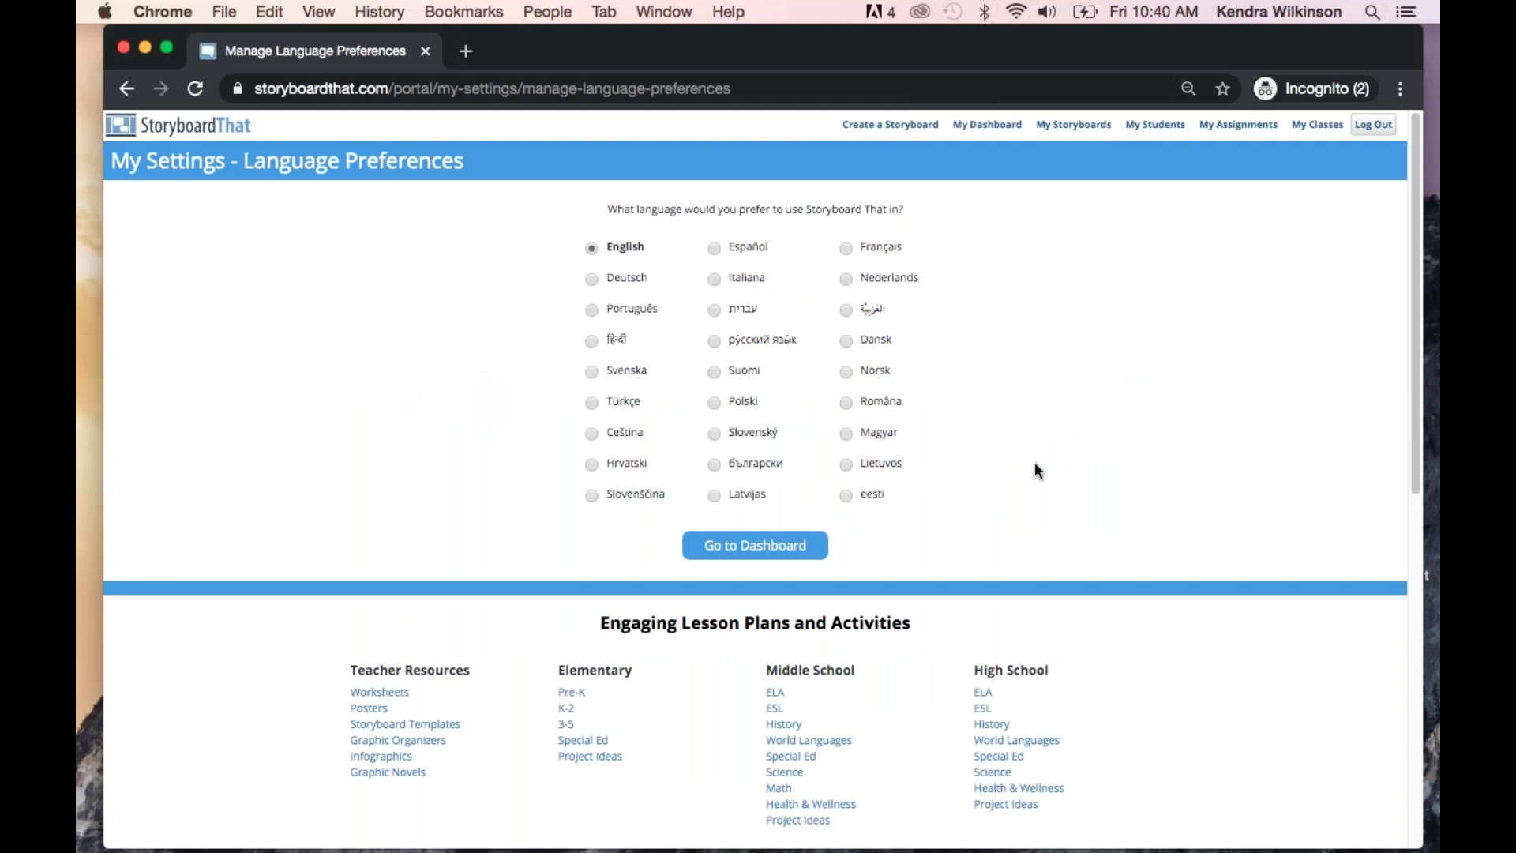
left_click(126, 89)
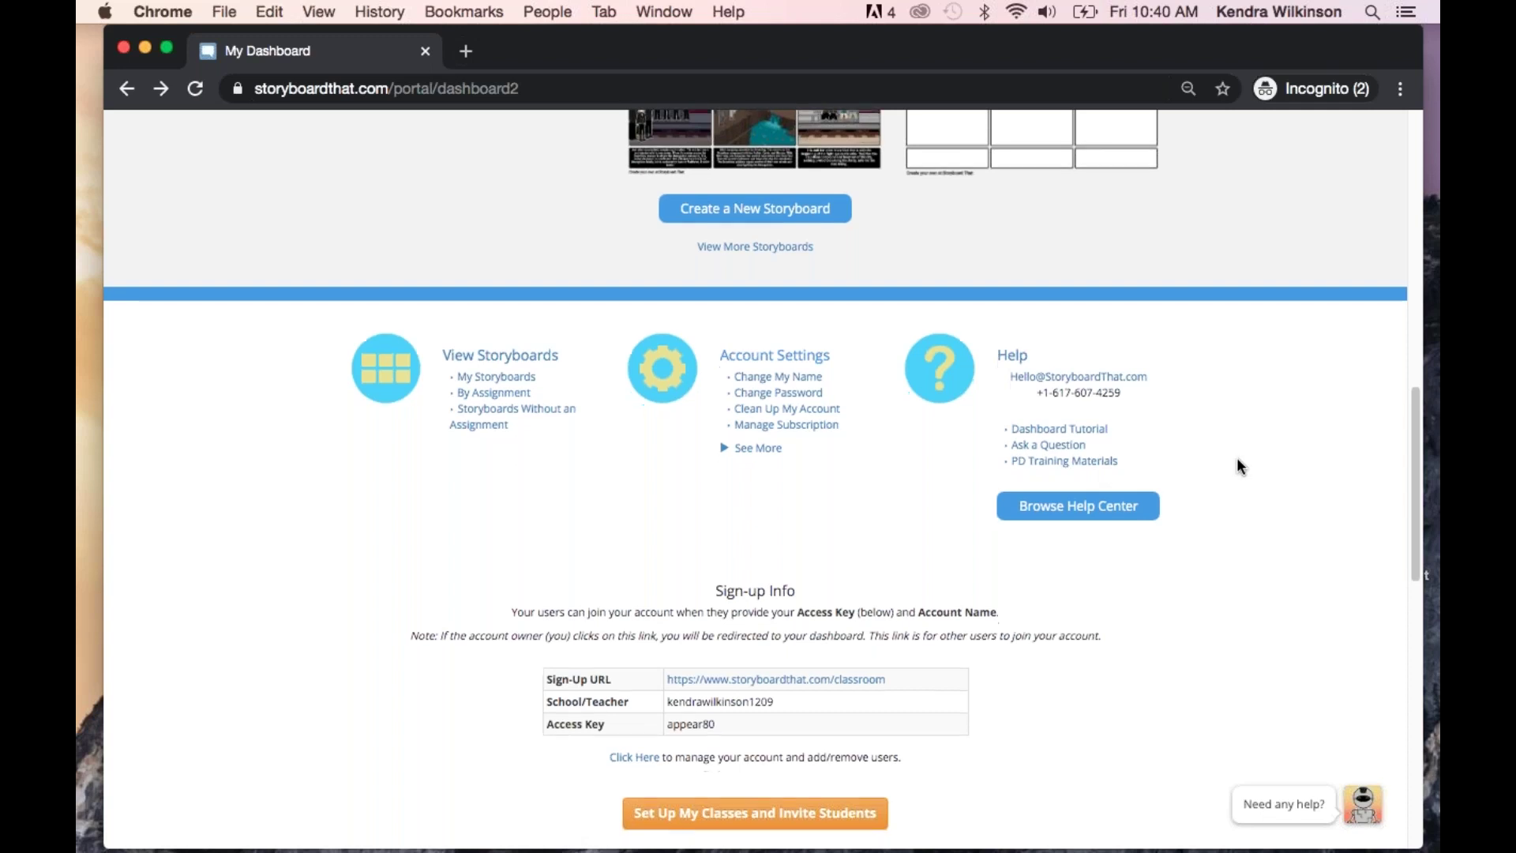
scroll(1237, 461, "up", 4)
scroll(1238, 461, "up", 10)
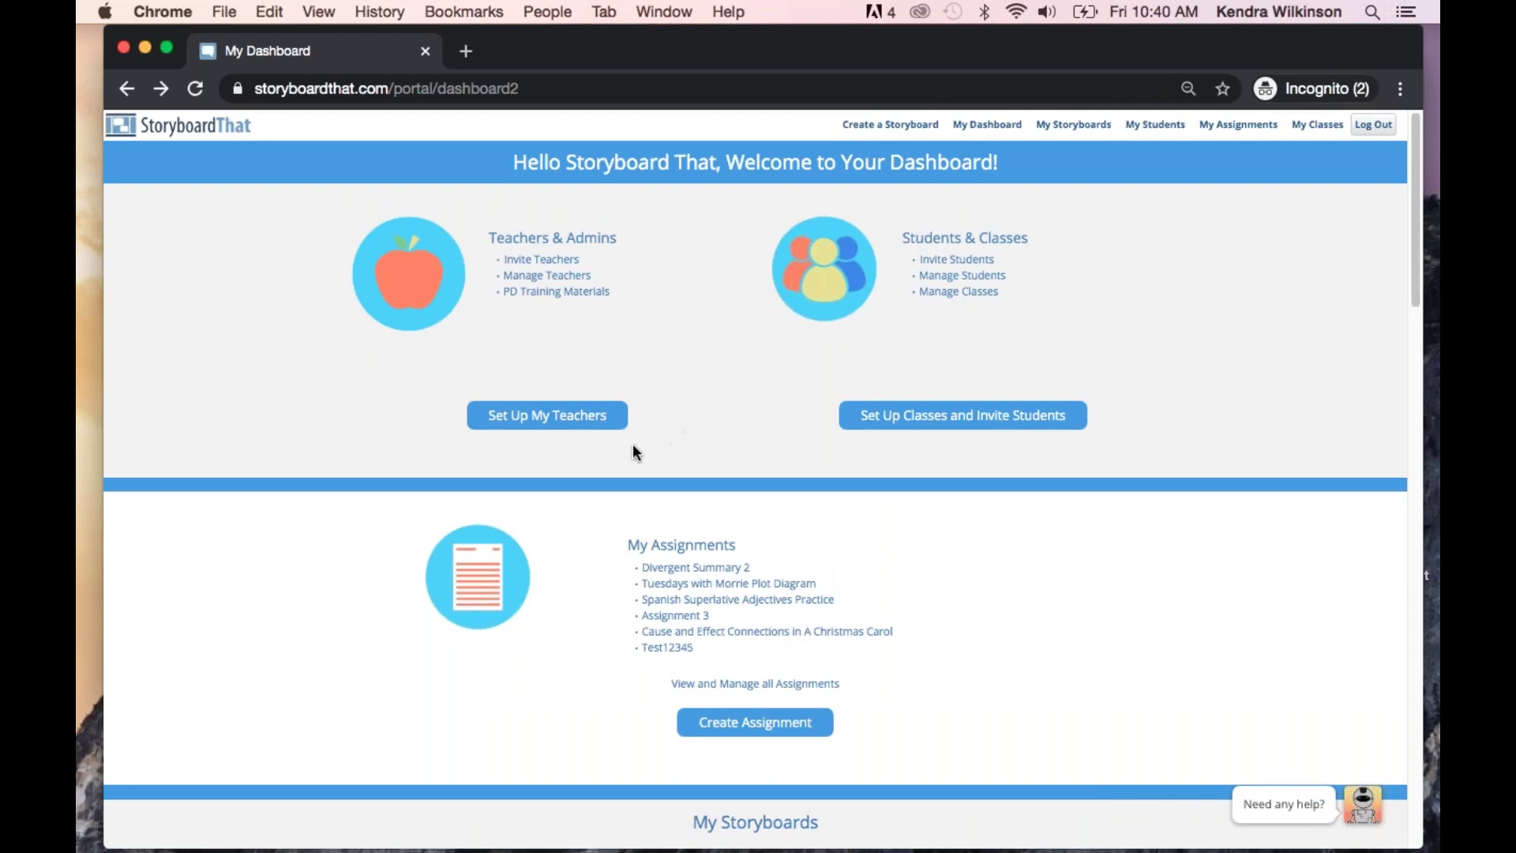
left_click(555, 424)
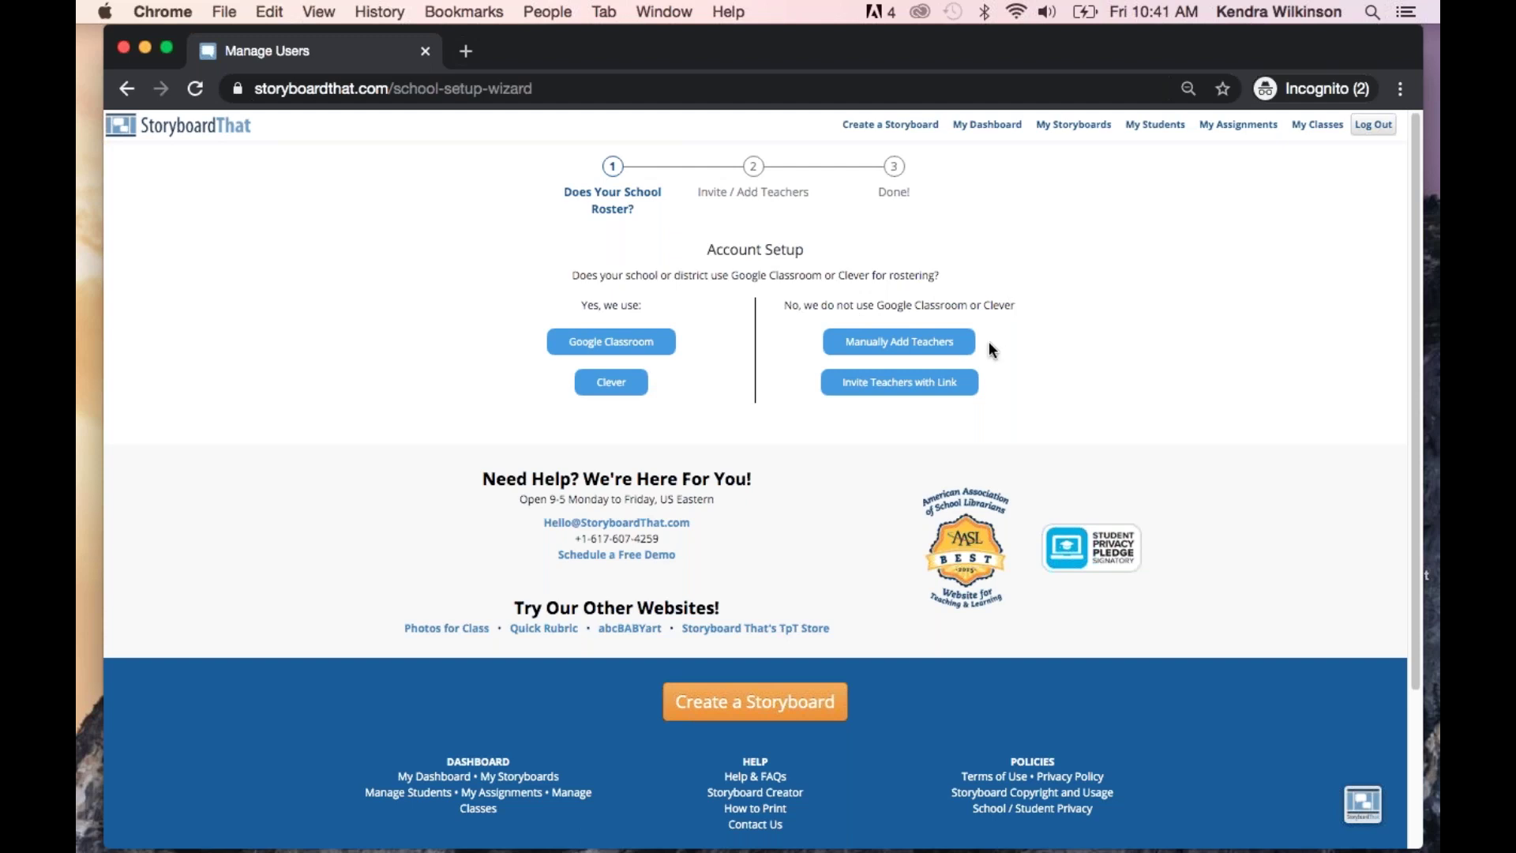
left_click(936, 348)
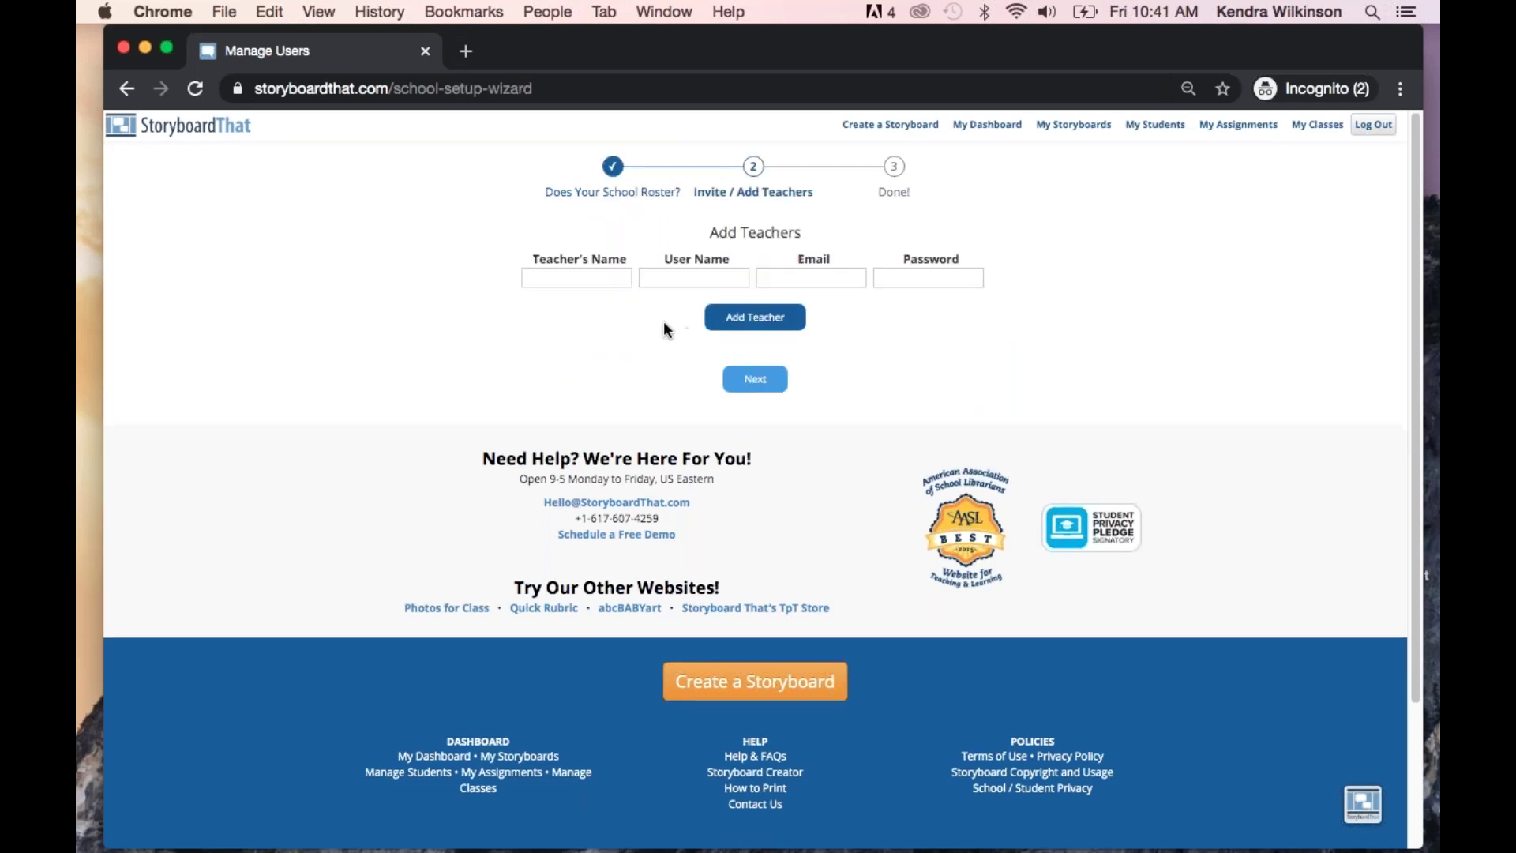
left_click(599, 278)
type("Kendra")
left_click(698, 282)
type("kend")
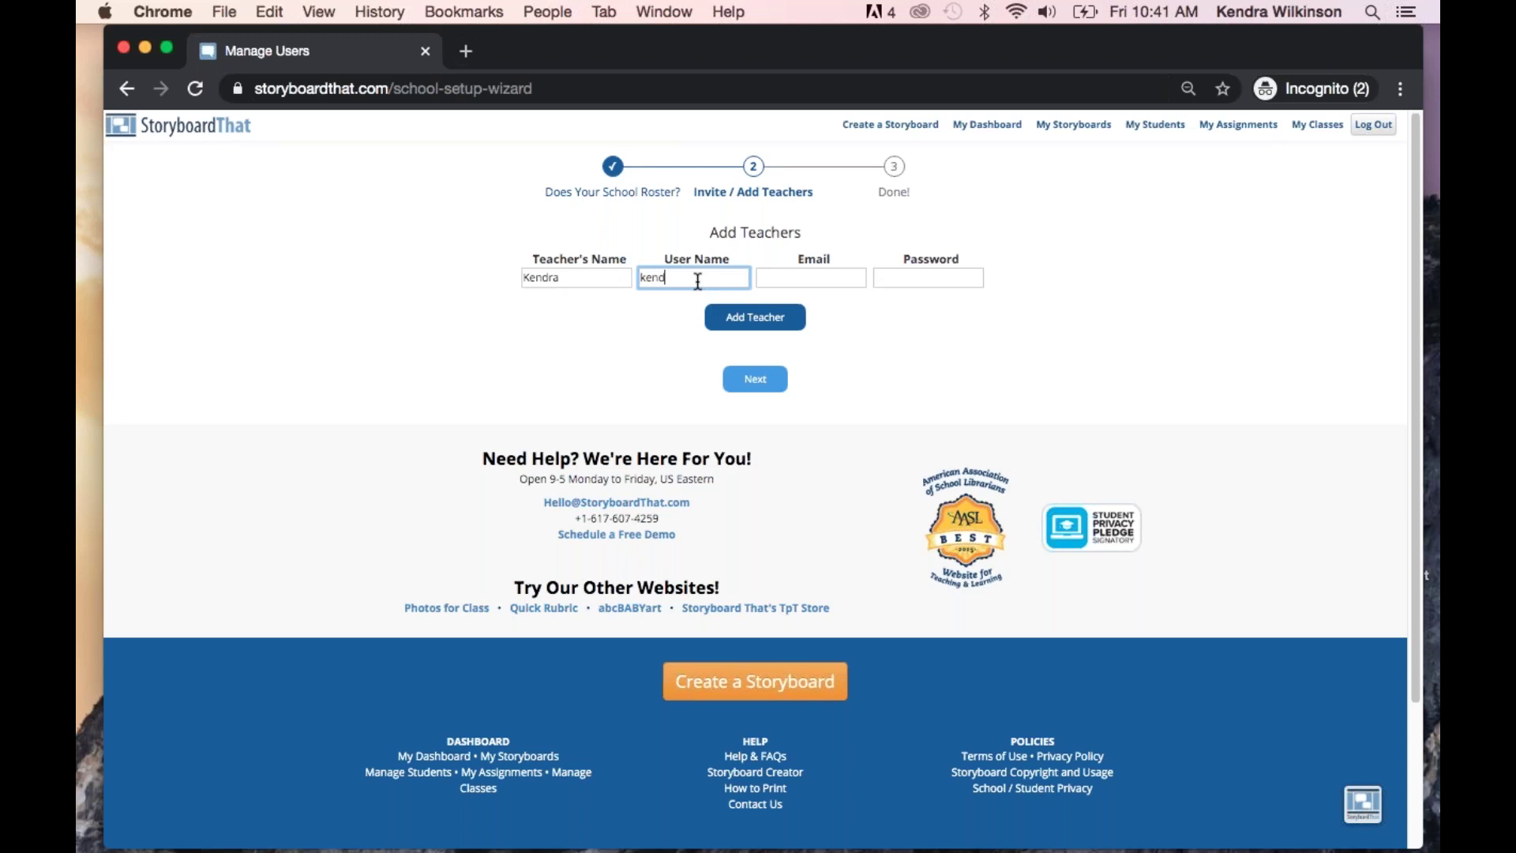
type("ra12345")
left_click(806, 277)
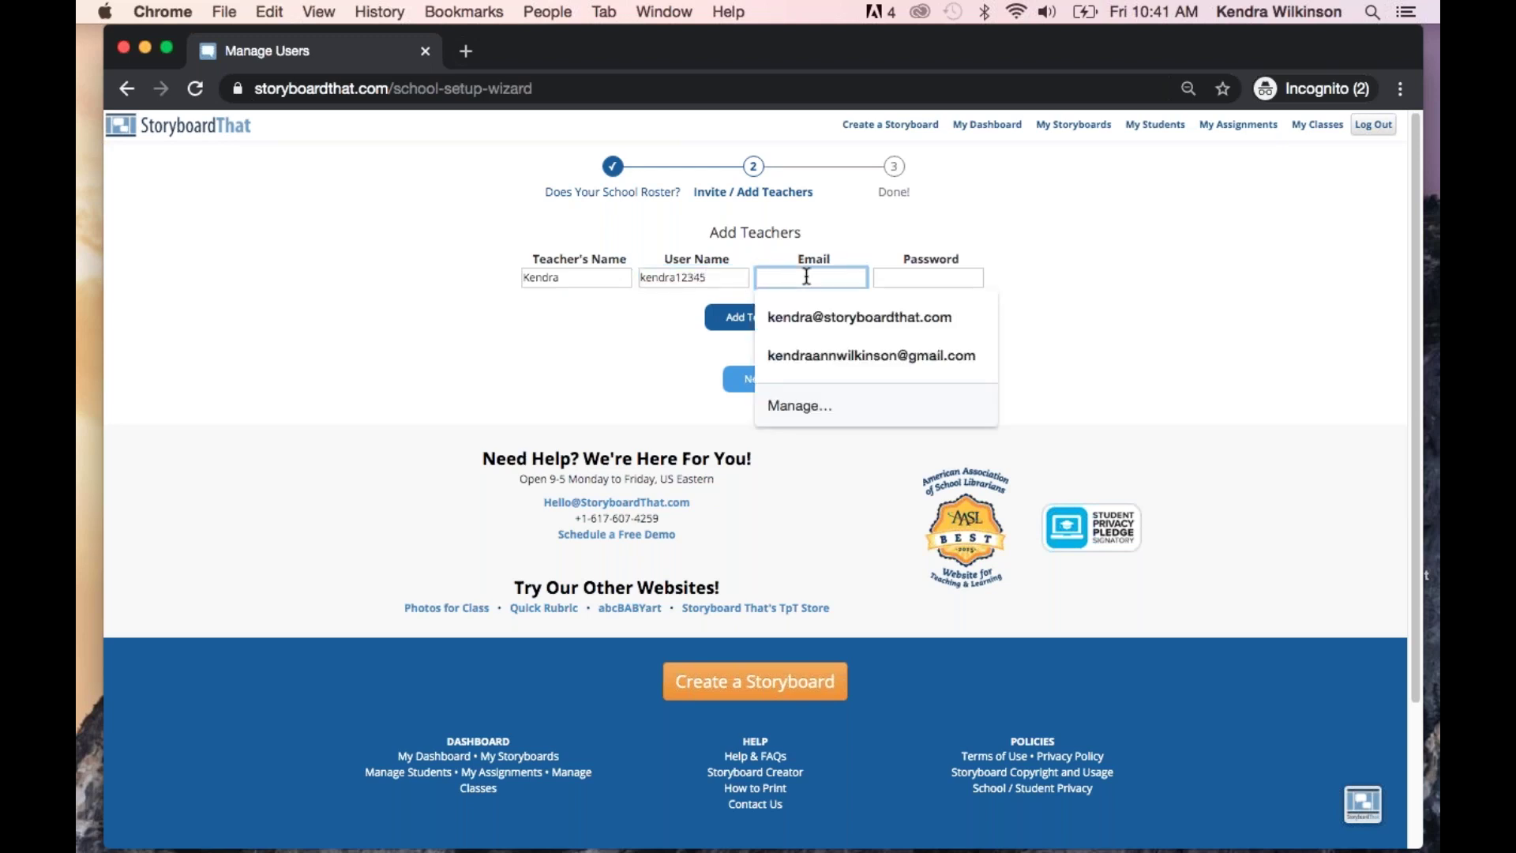
left_click(819, 354)
left_click(915, 276)
type("pa")
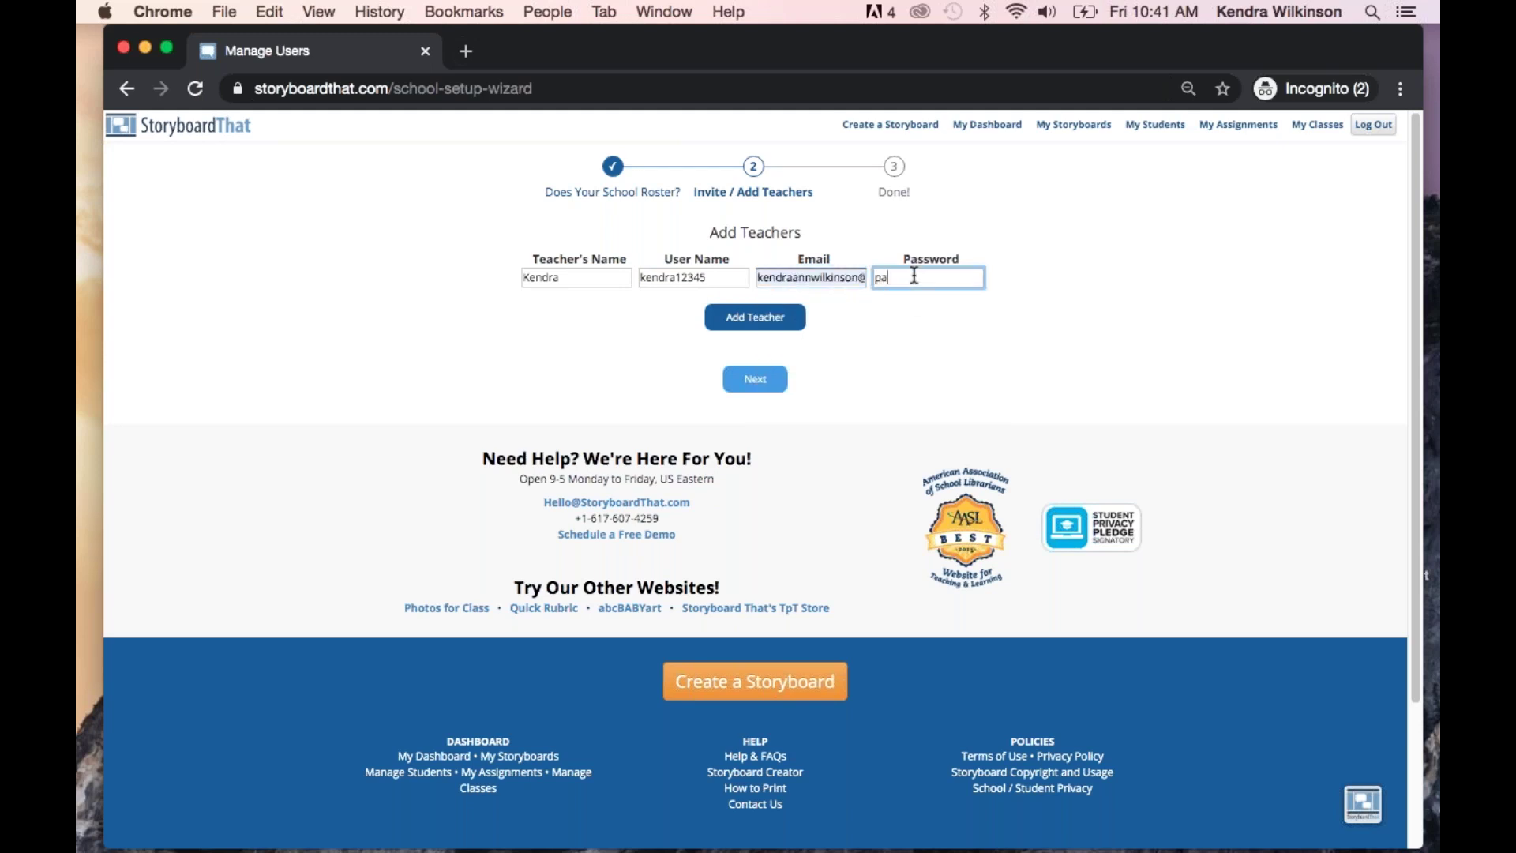
type("ssword")
left_click(765, 323)
left_click(752, 543)
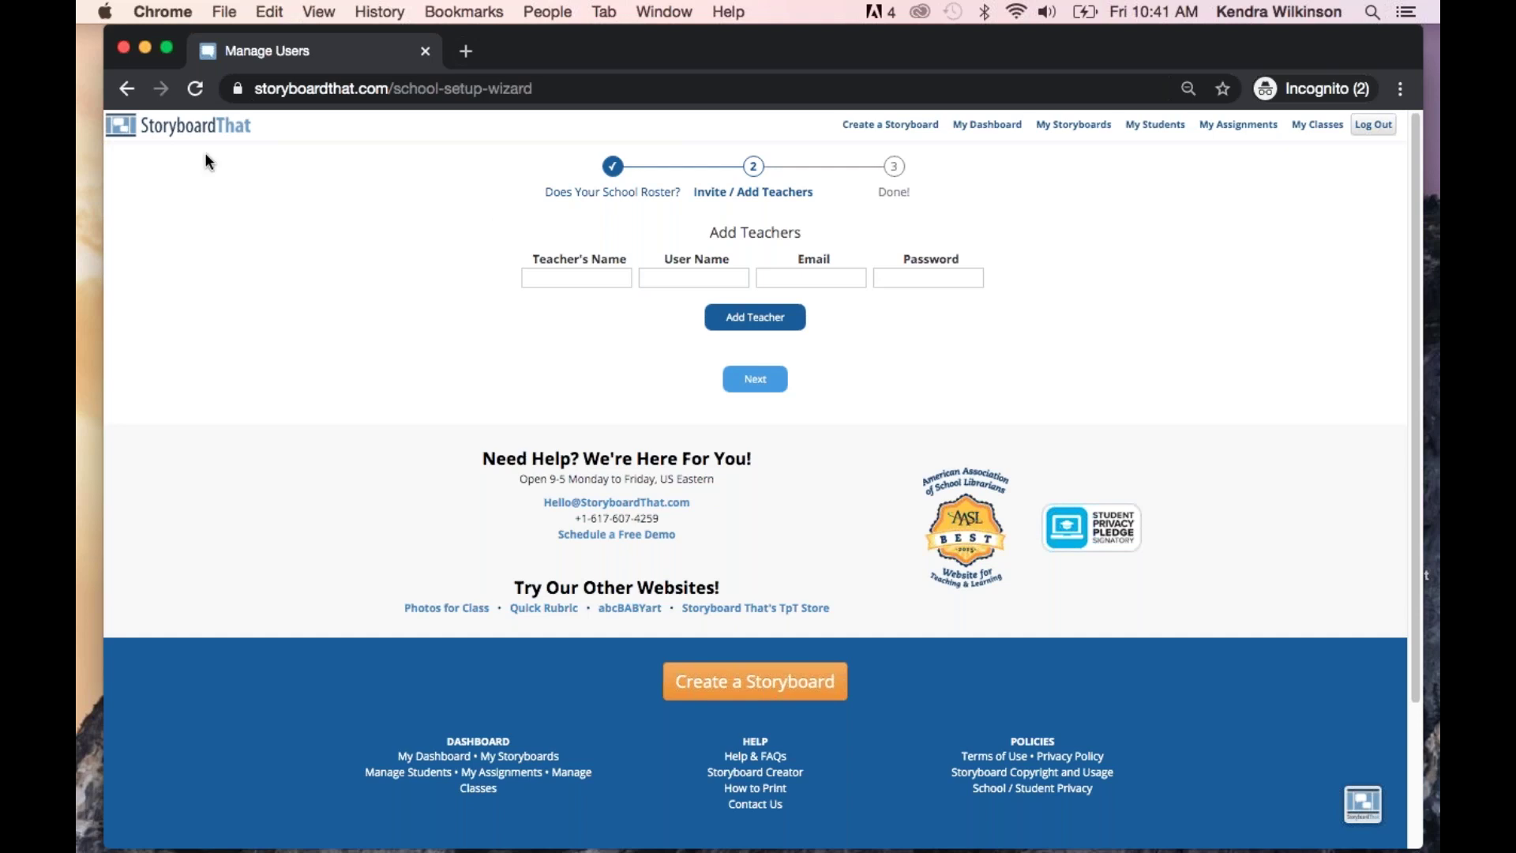
left_click(122, 88)
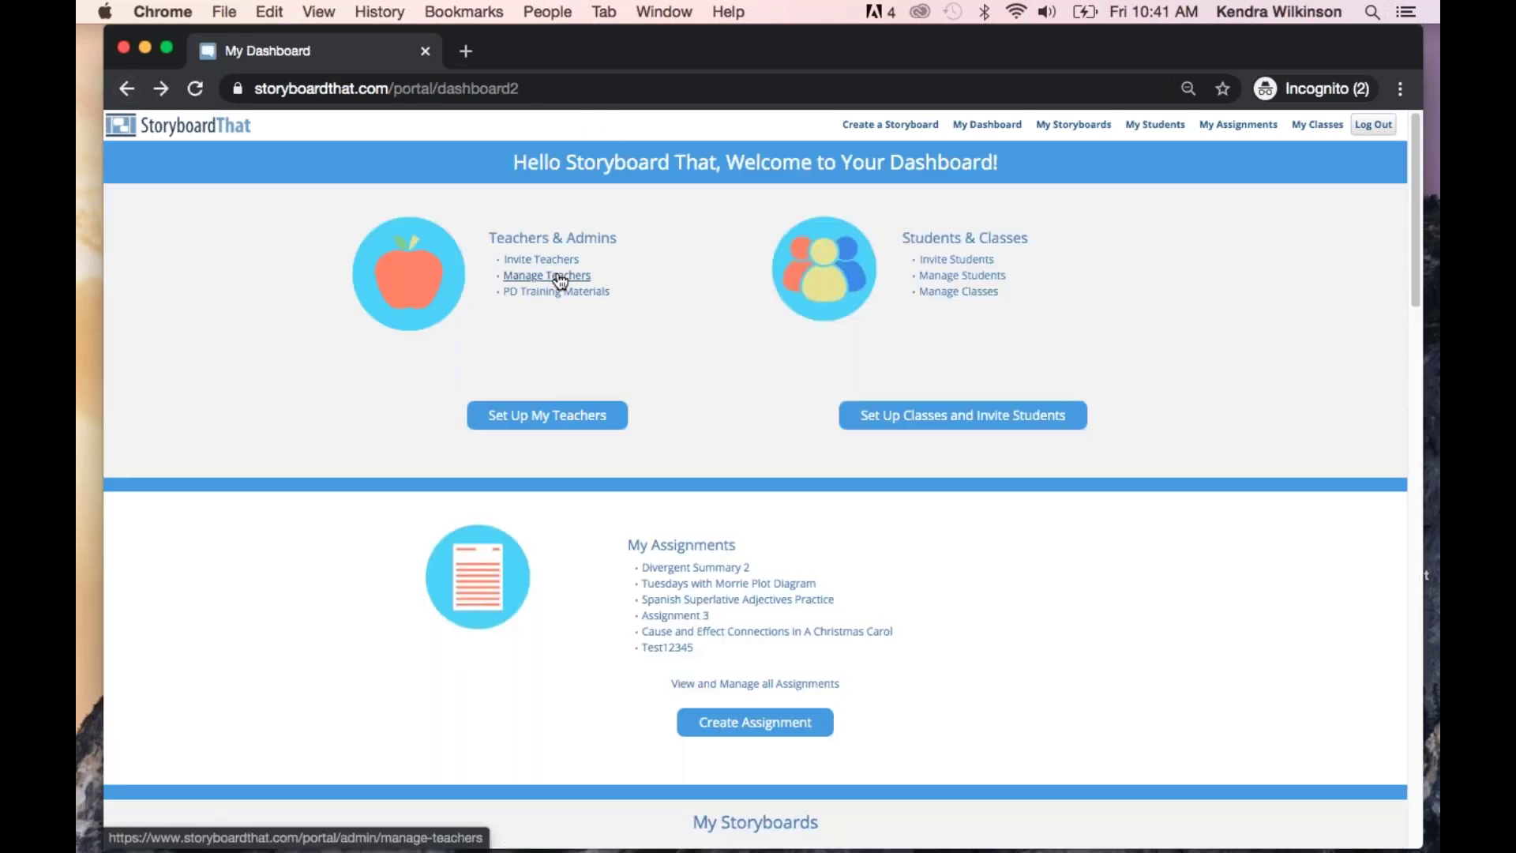
left_click(523, 278)
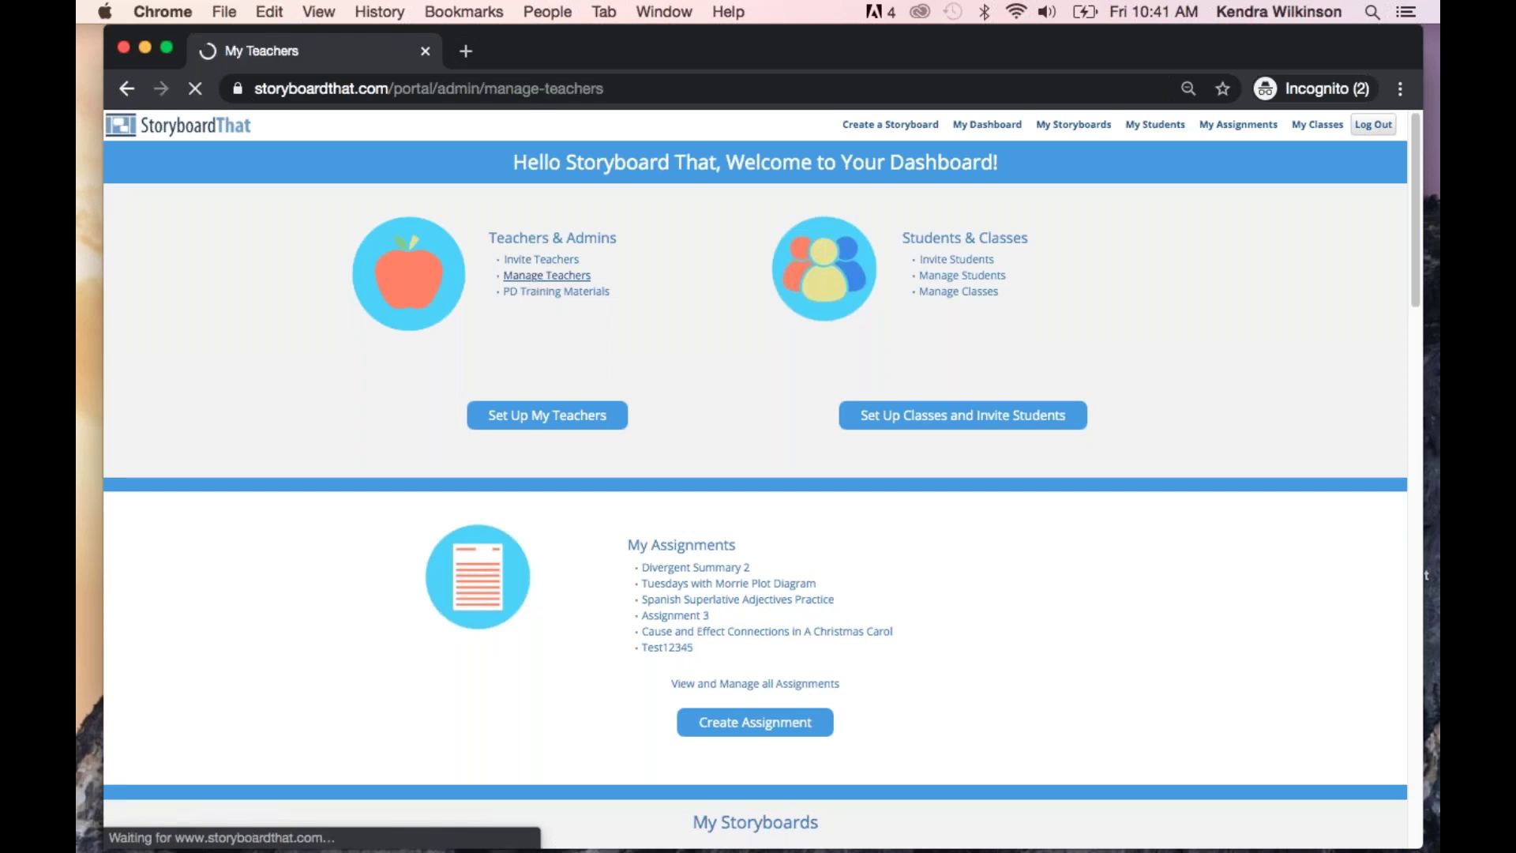
scroll(548, 558, "down", 2)
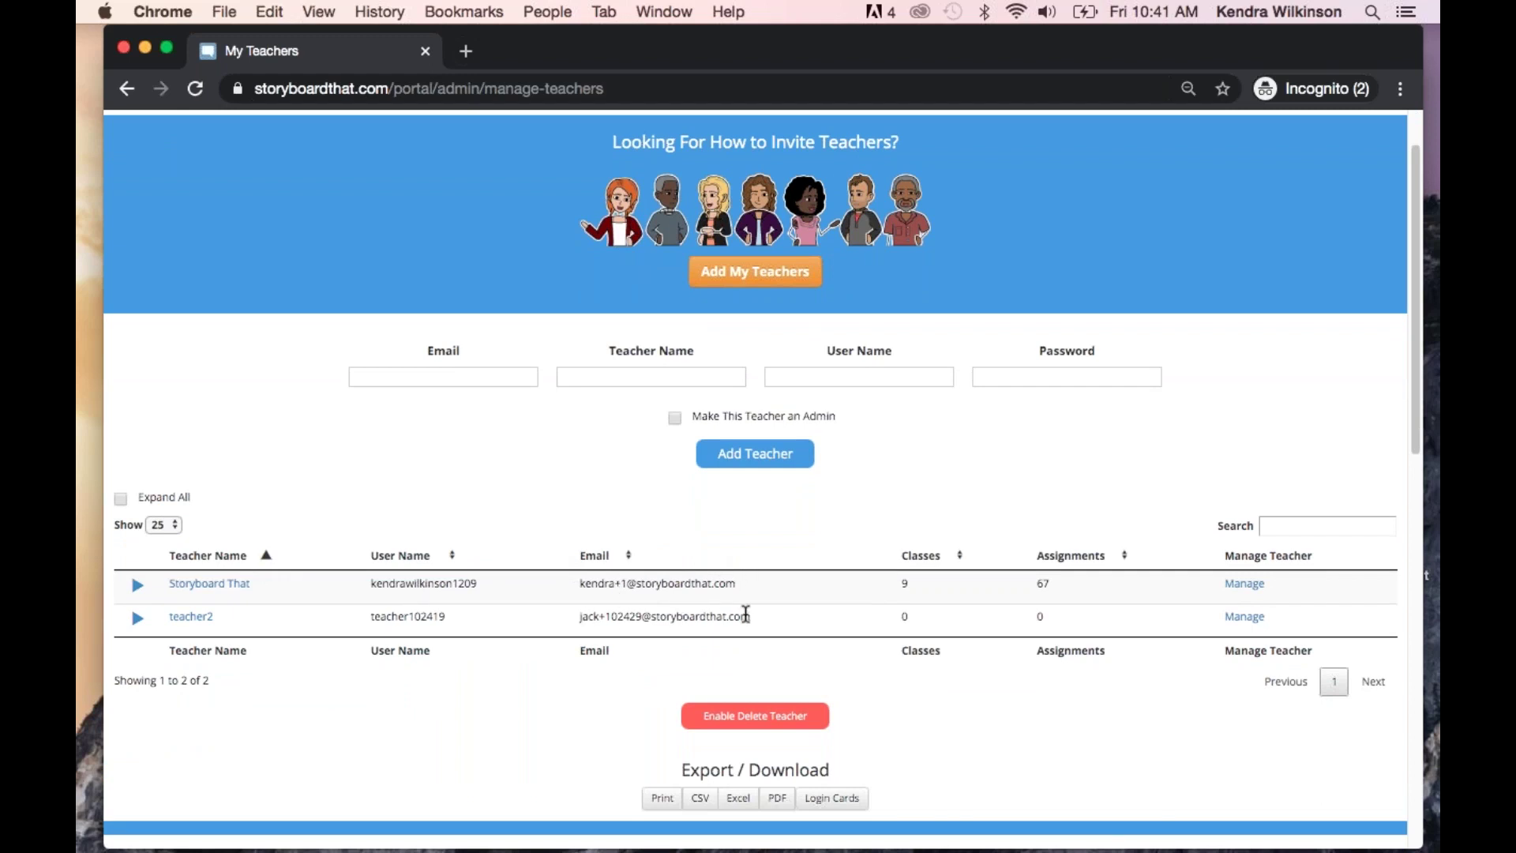
scroll(829, 474, "up", 2)
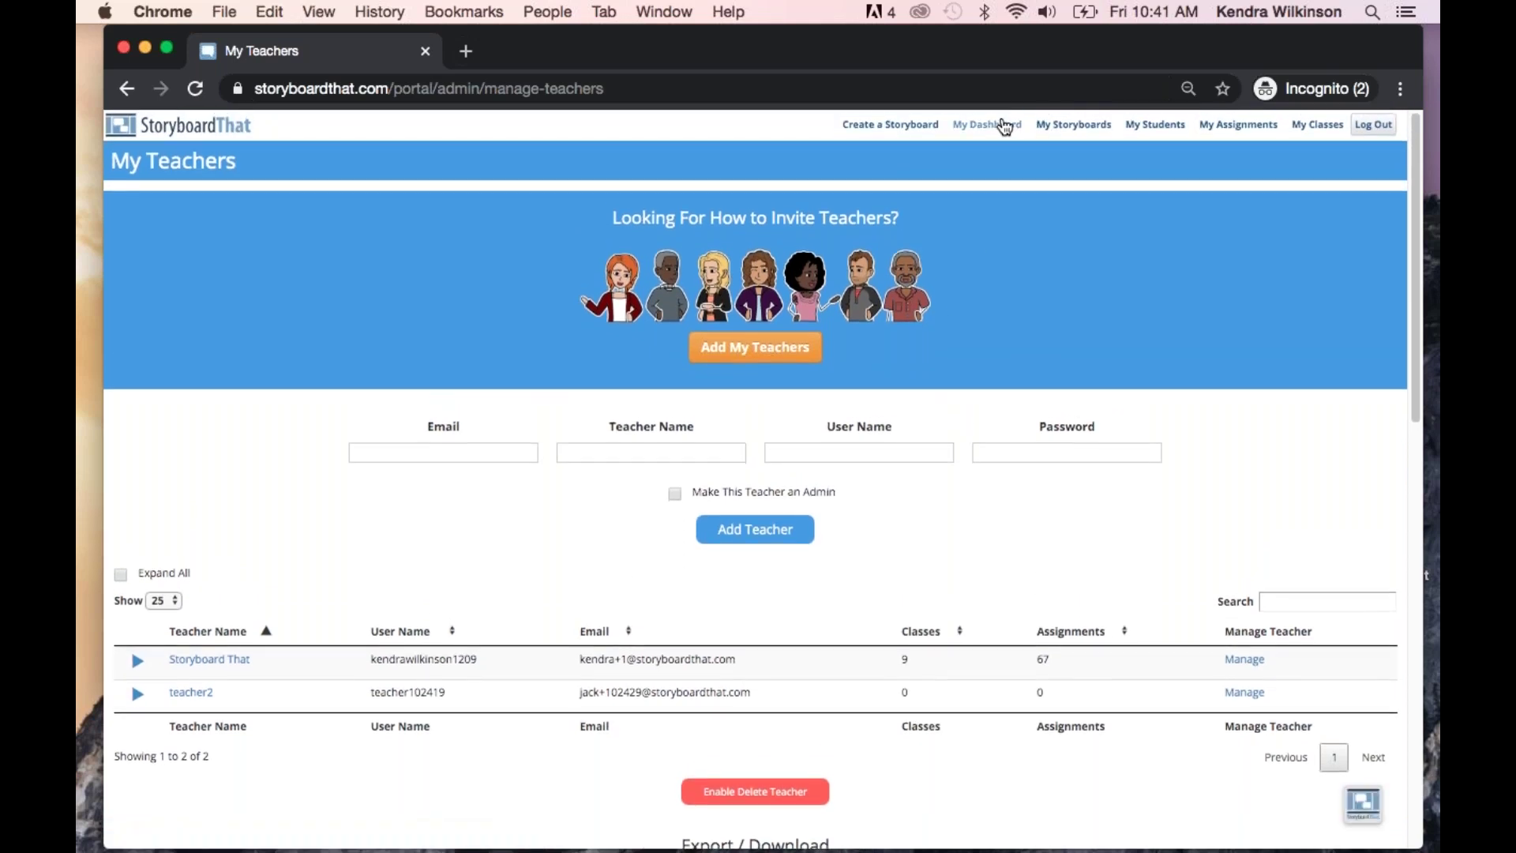
left_click(1003, 127)
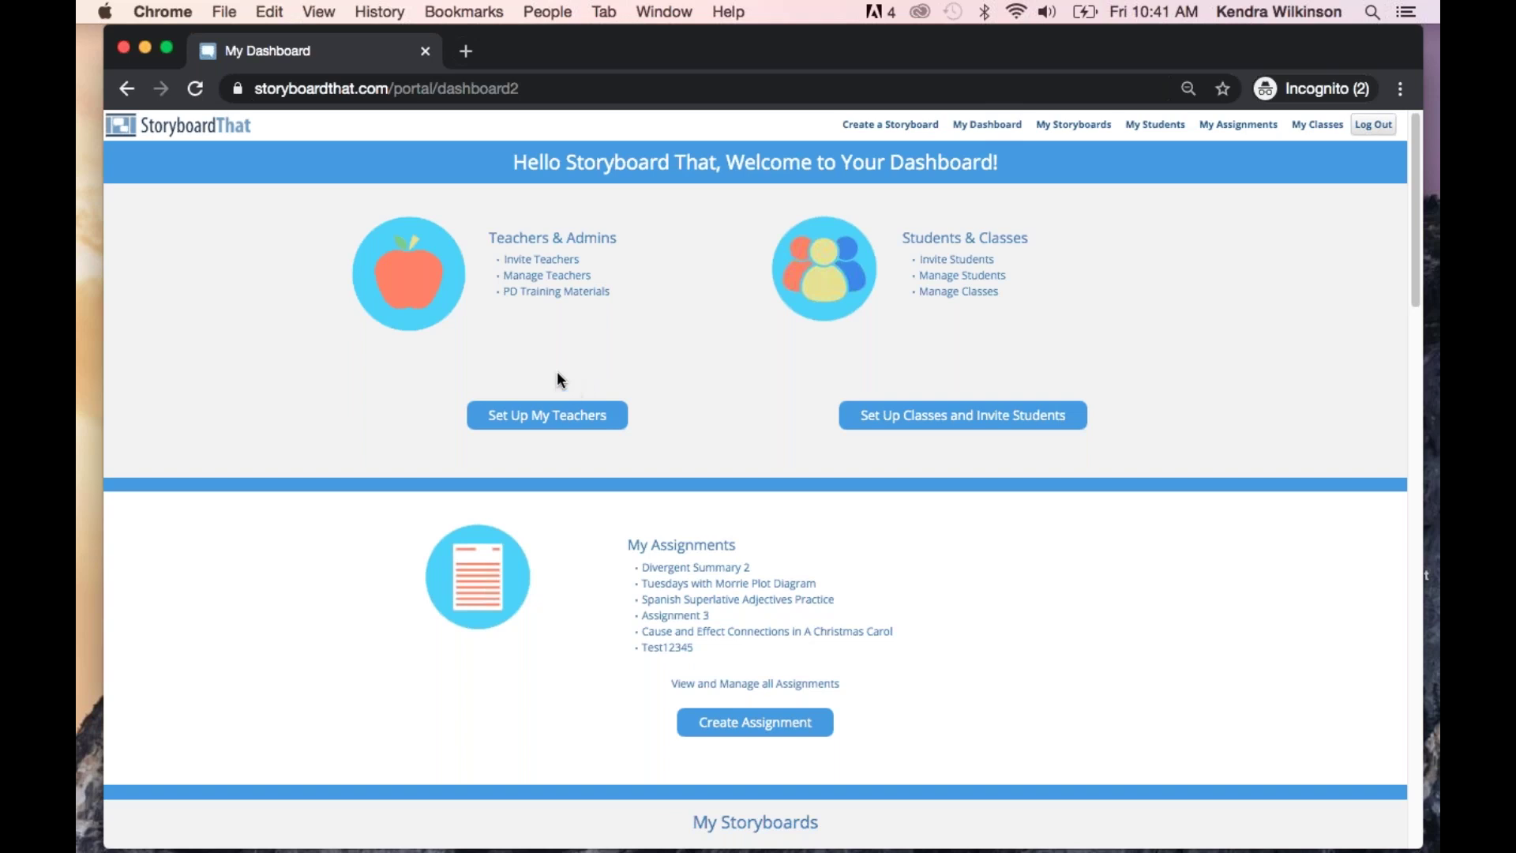
left_click(561, 262)
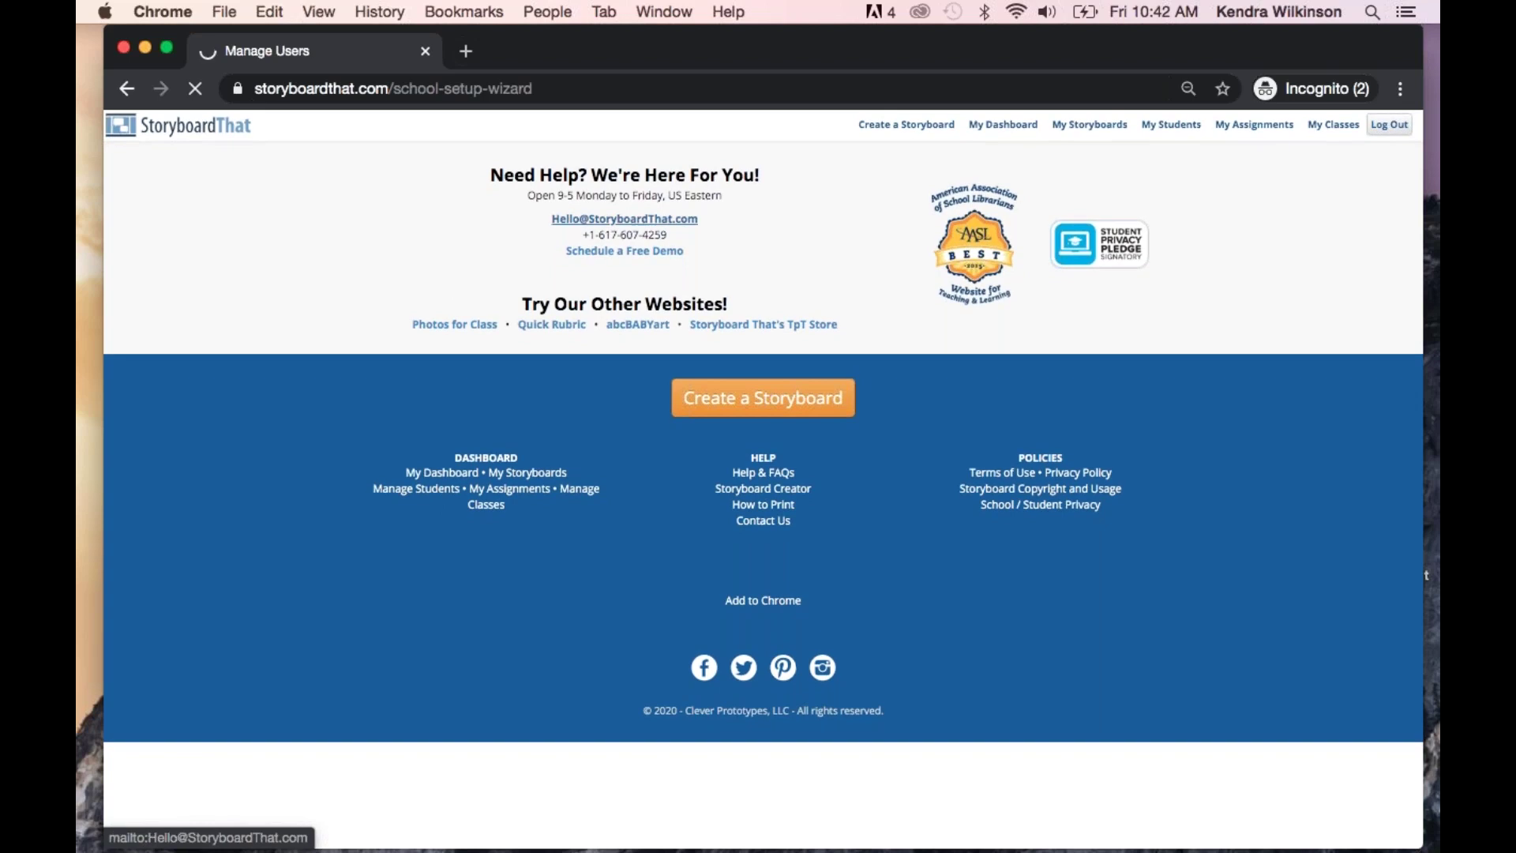
left_click(128, 90)
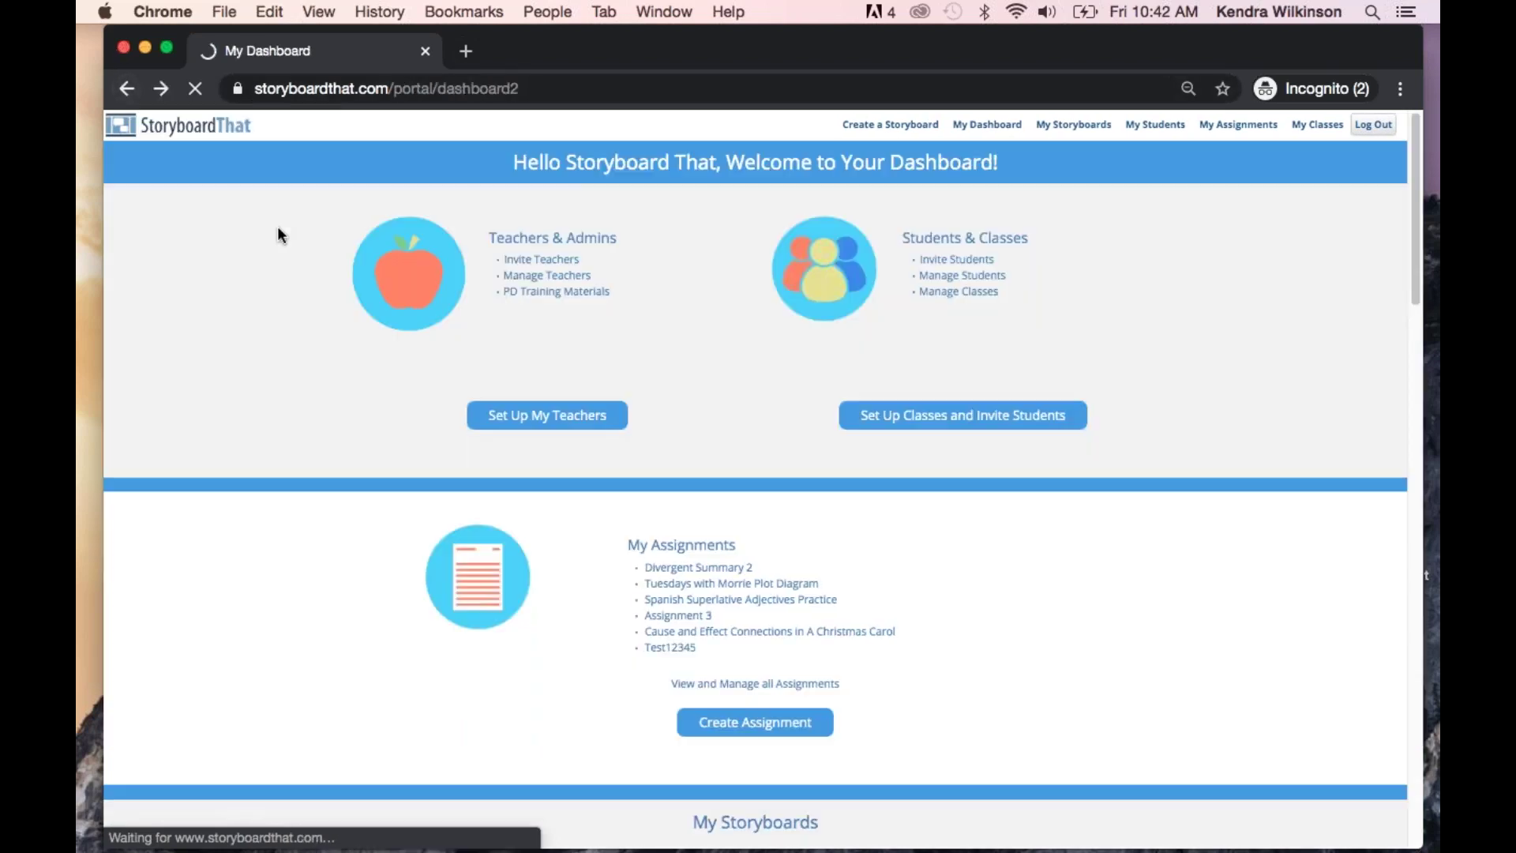
Create a Teacher's Choice signup link via Invite Teachers with Link, select it, and return to the dashboard
left_click(531, 416)
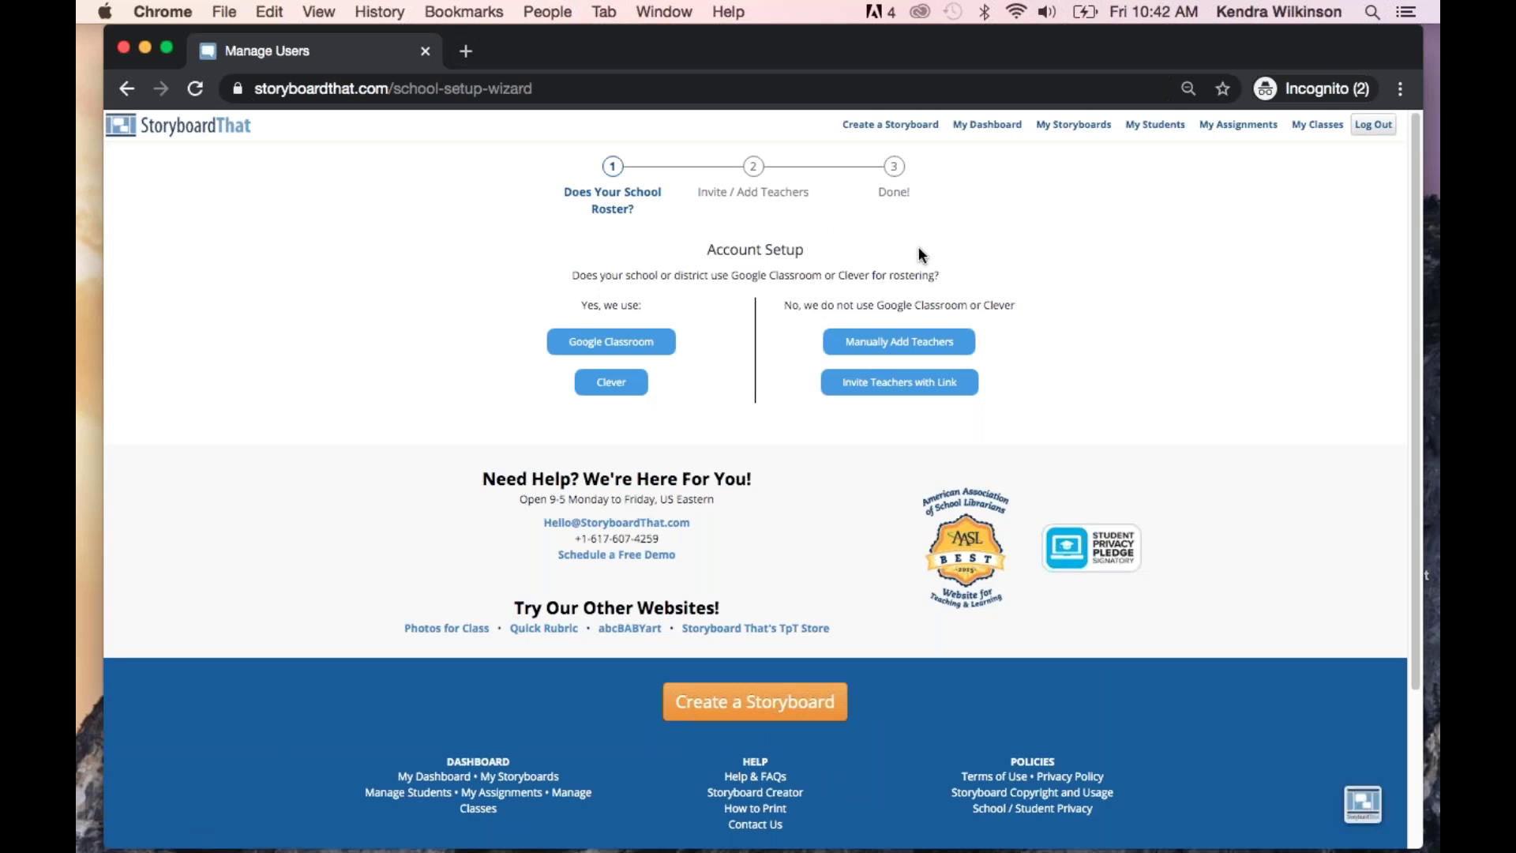
left_click(890, 395)
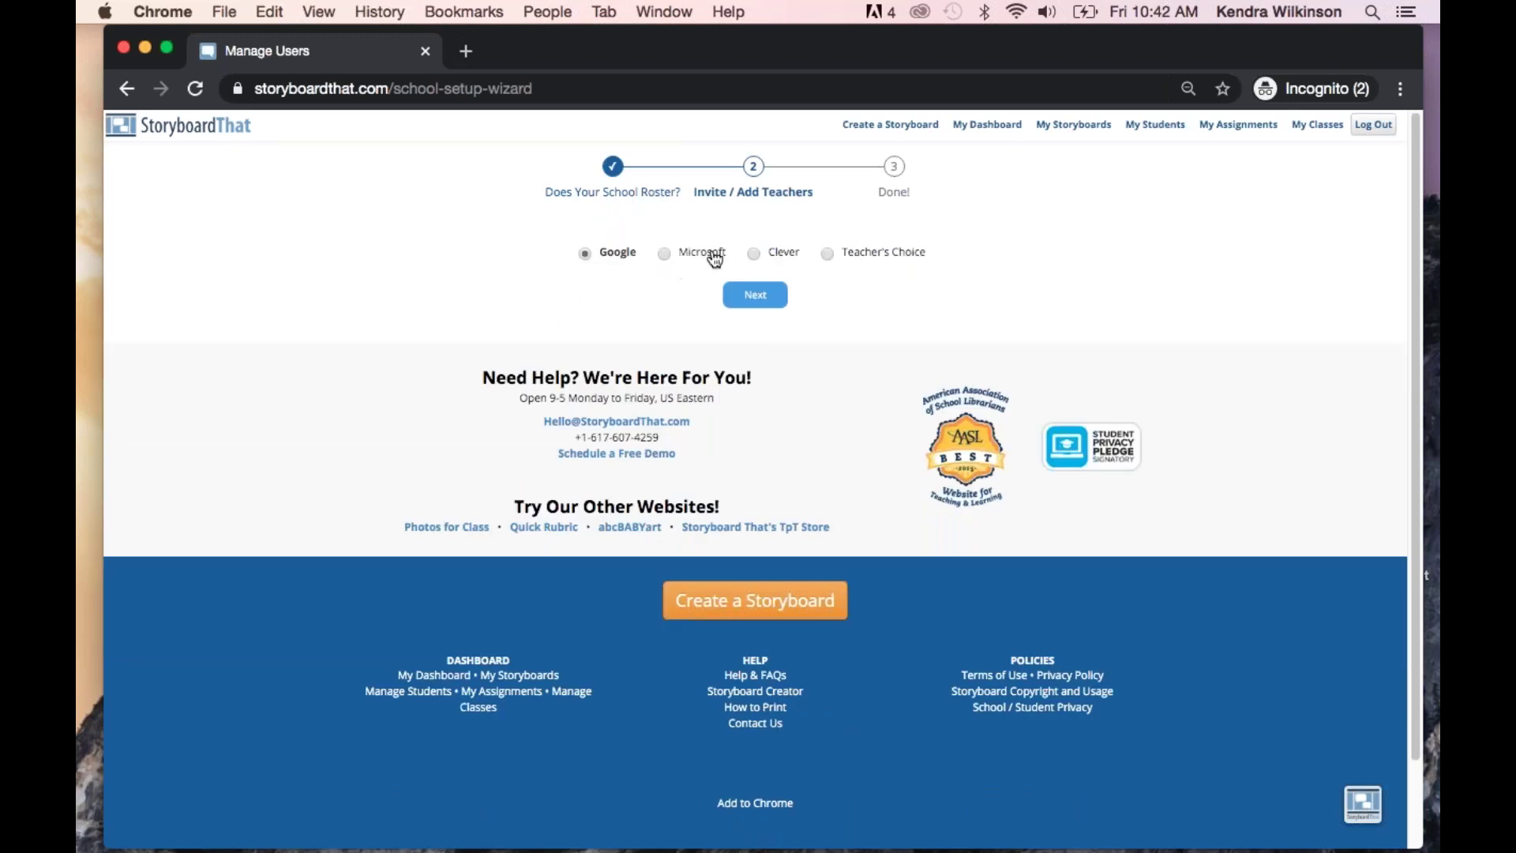
left_click(827, 256)
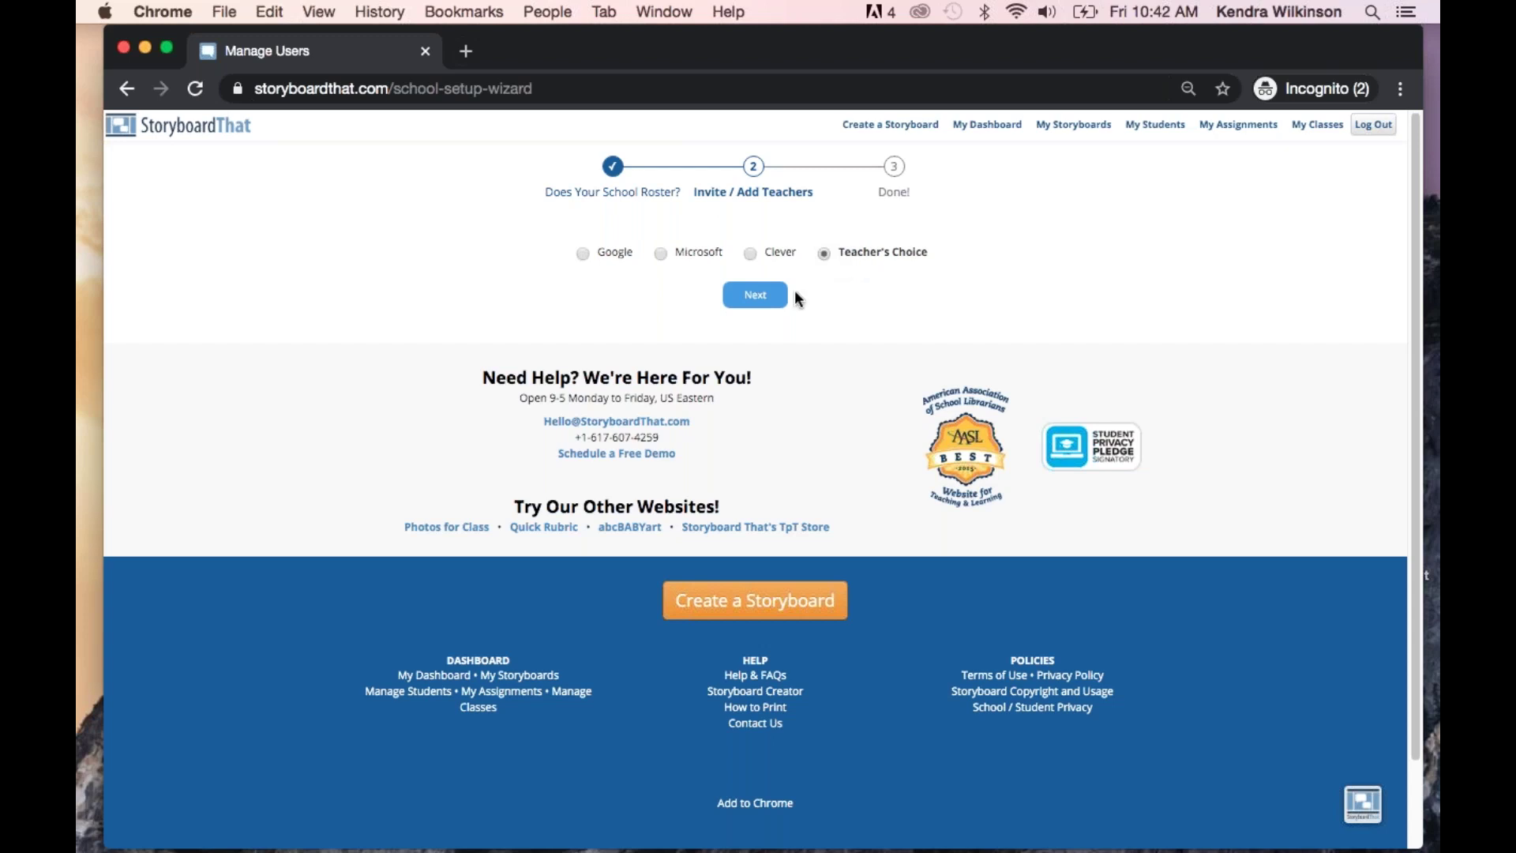
left_click(754, 298)
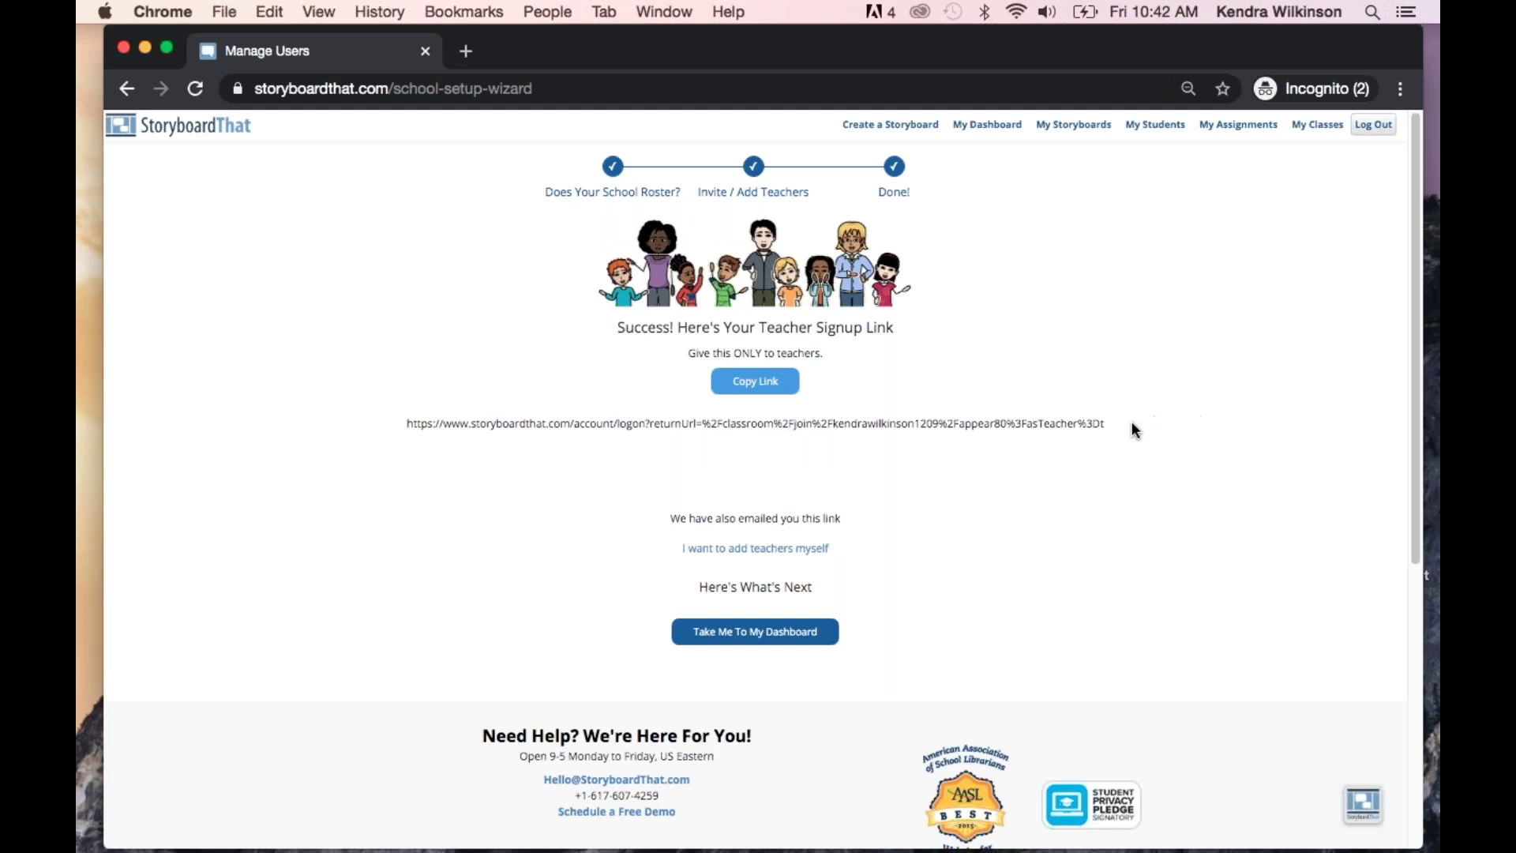
left_click_drag(1131, 425, 409, 425)
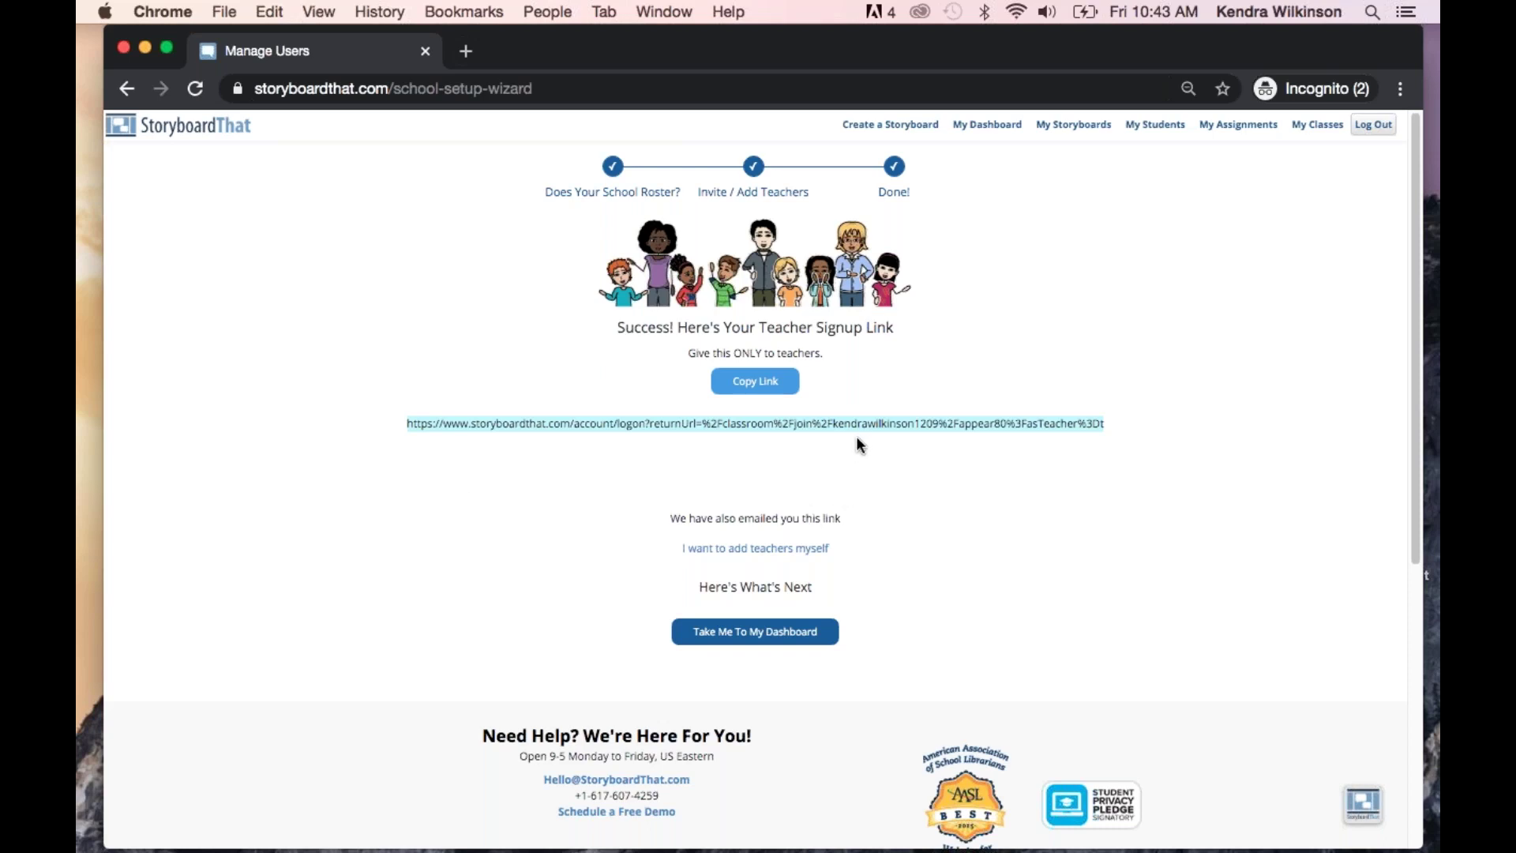
left_click(994, 127)
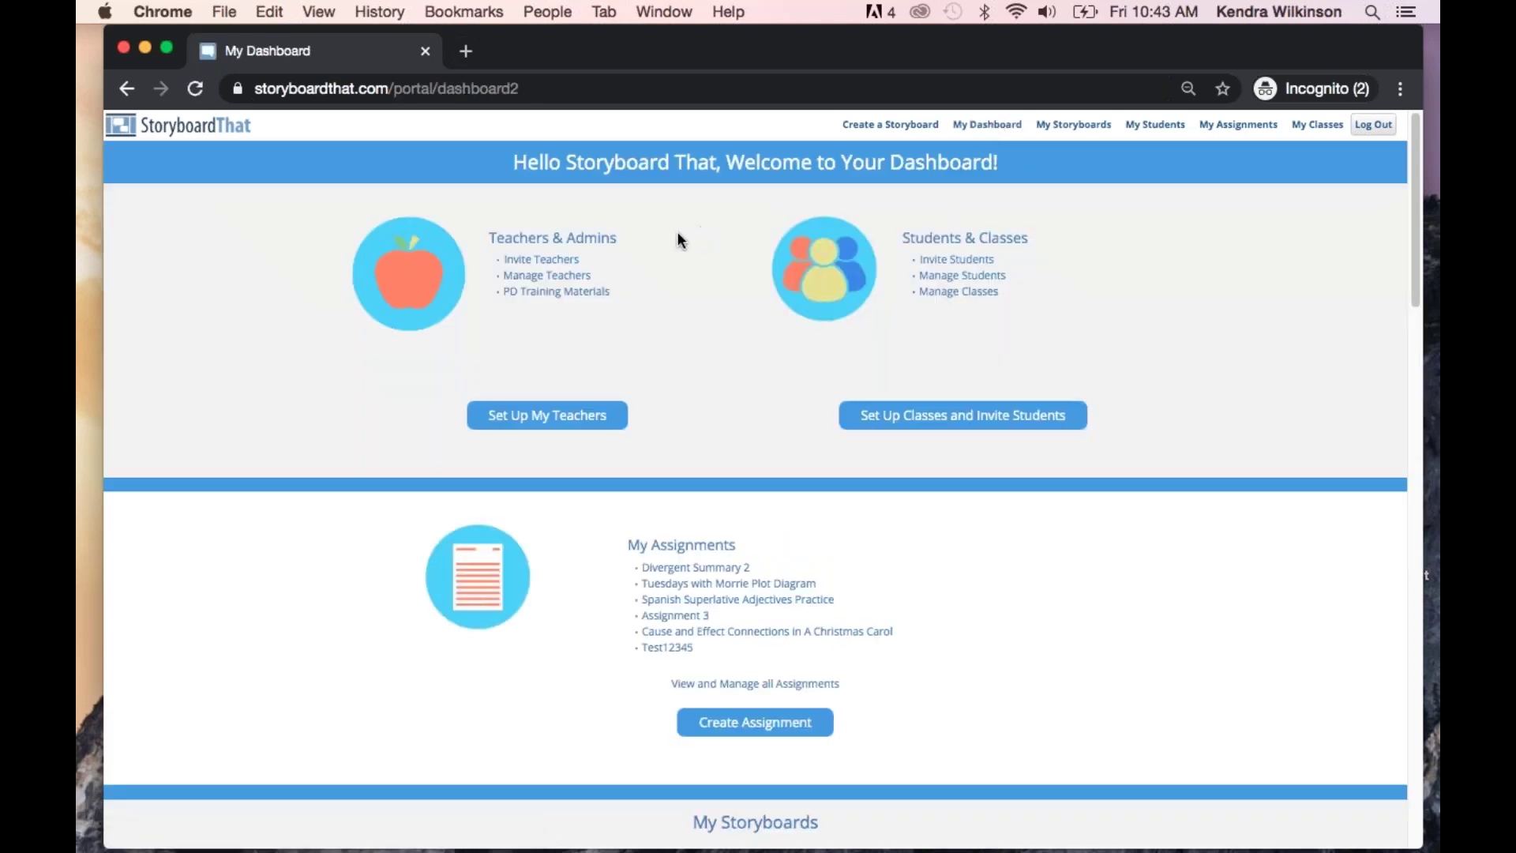
left_click(576, 294)
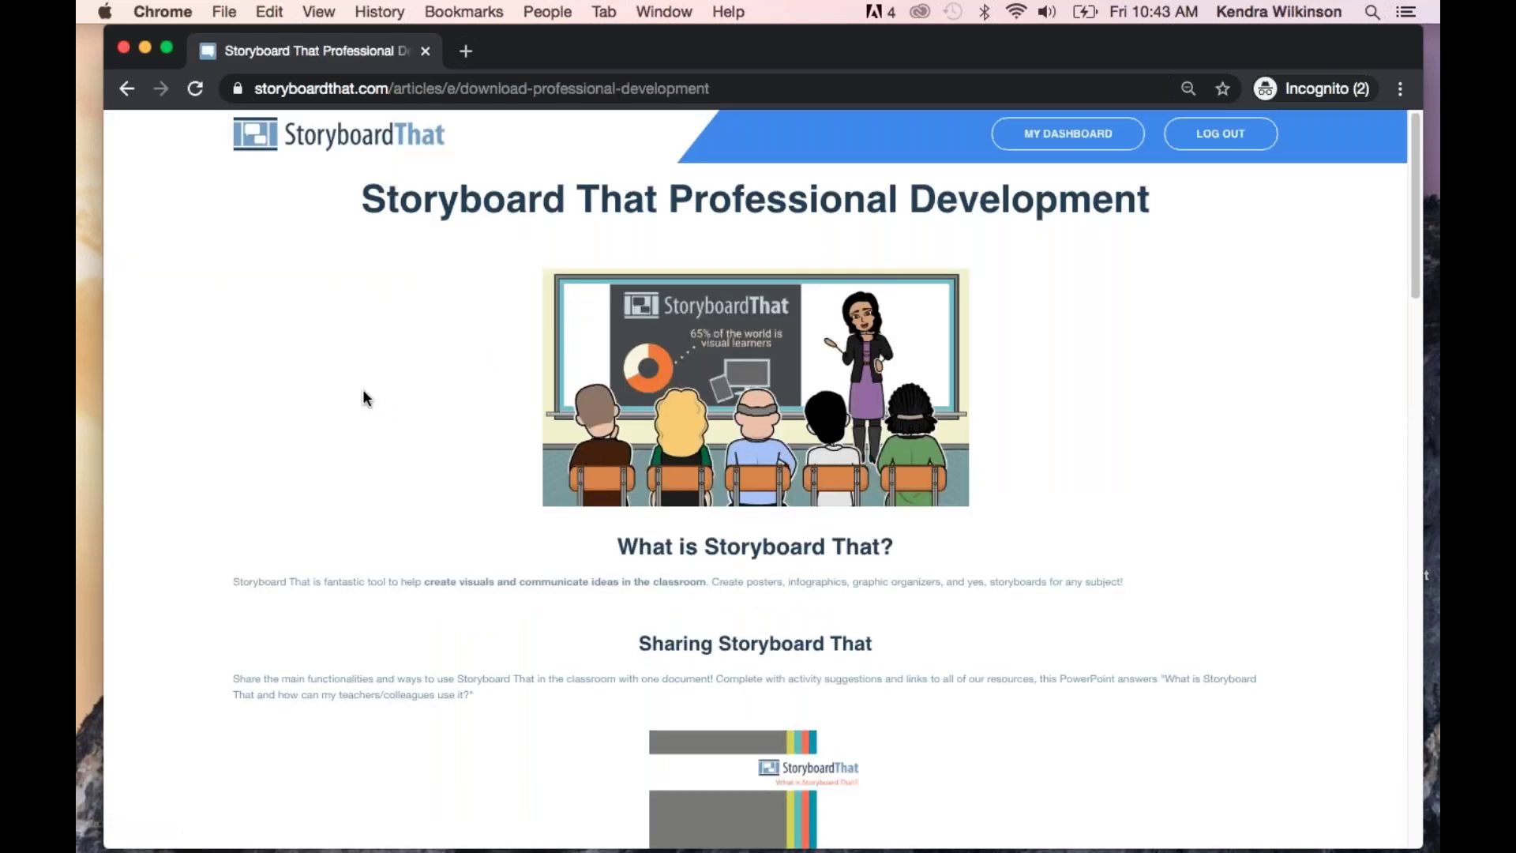
scroll(364, 395, "down", 3)
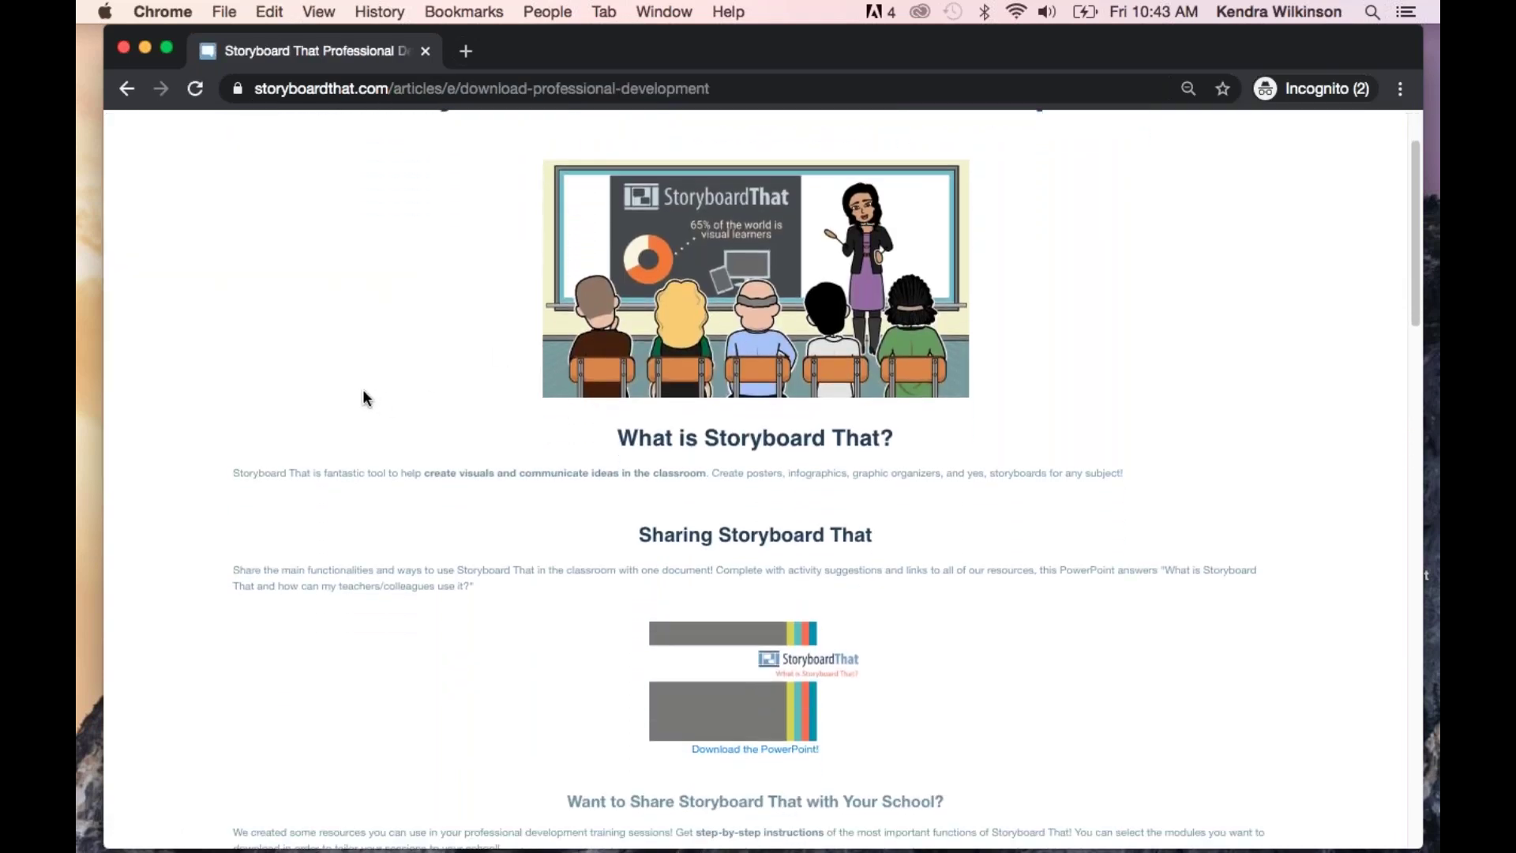
scroll(364, 391, "down", 1)
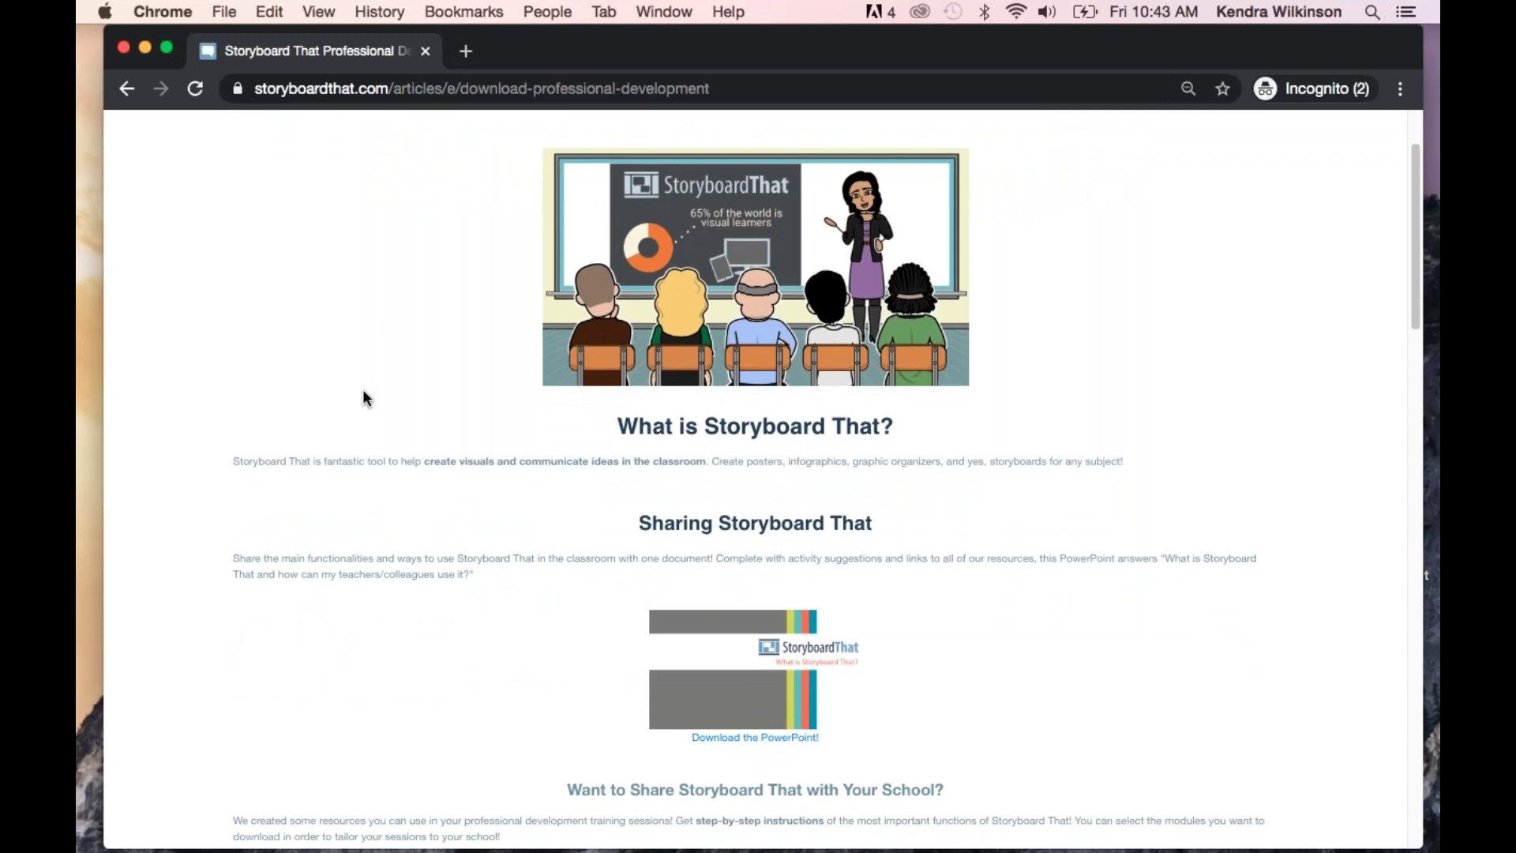
scroll(361, 378, "down", 1)
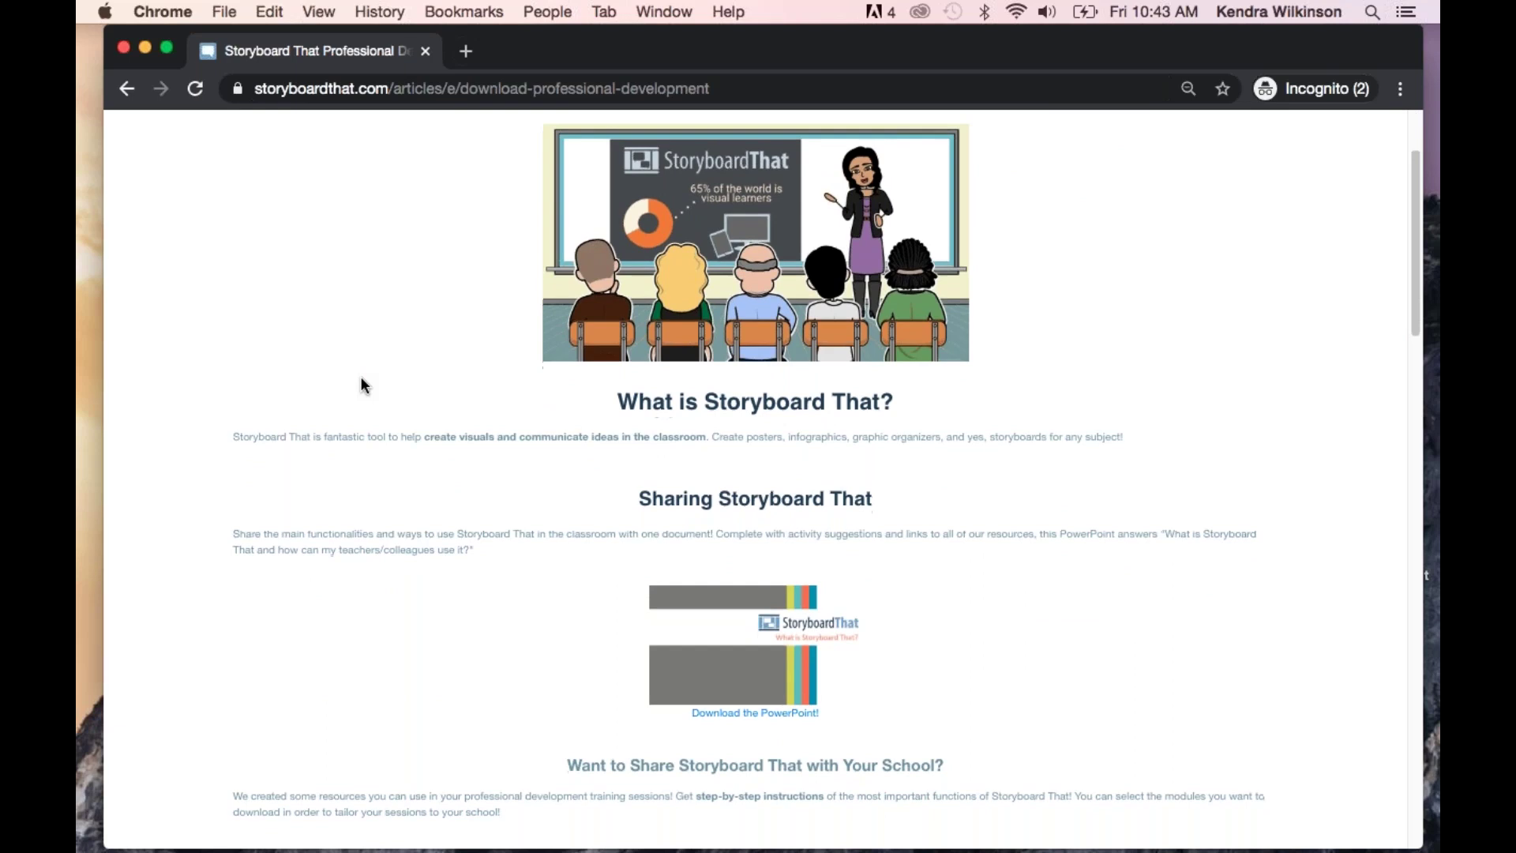
scroll(361, 384, "down", 2)
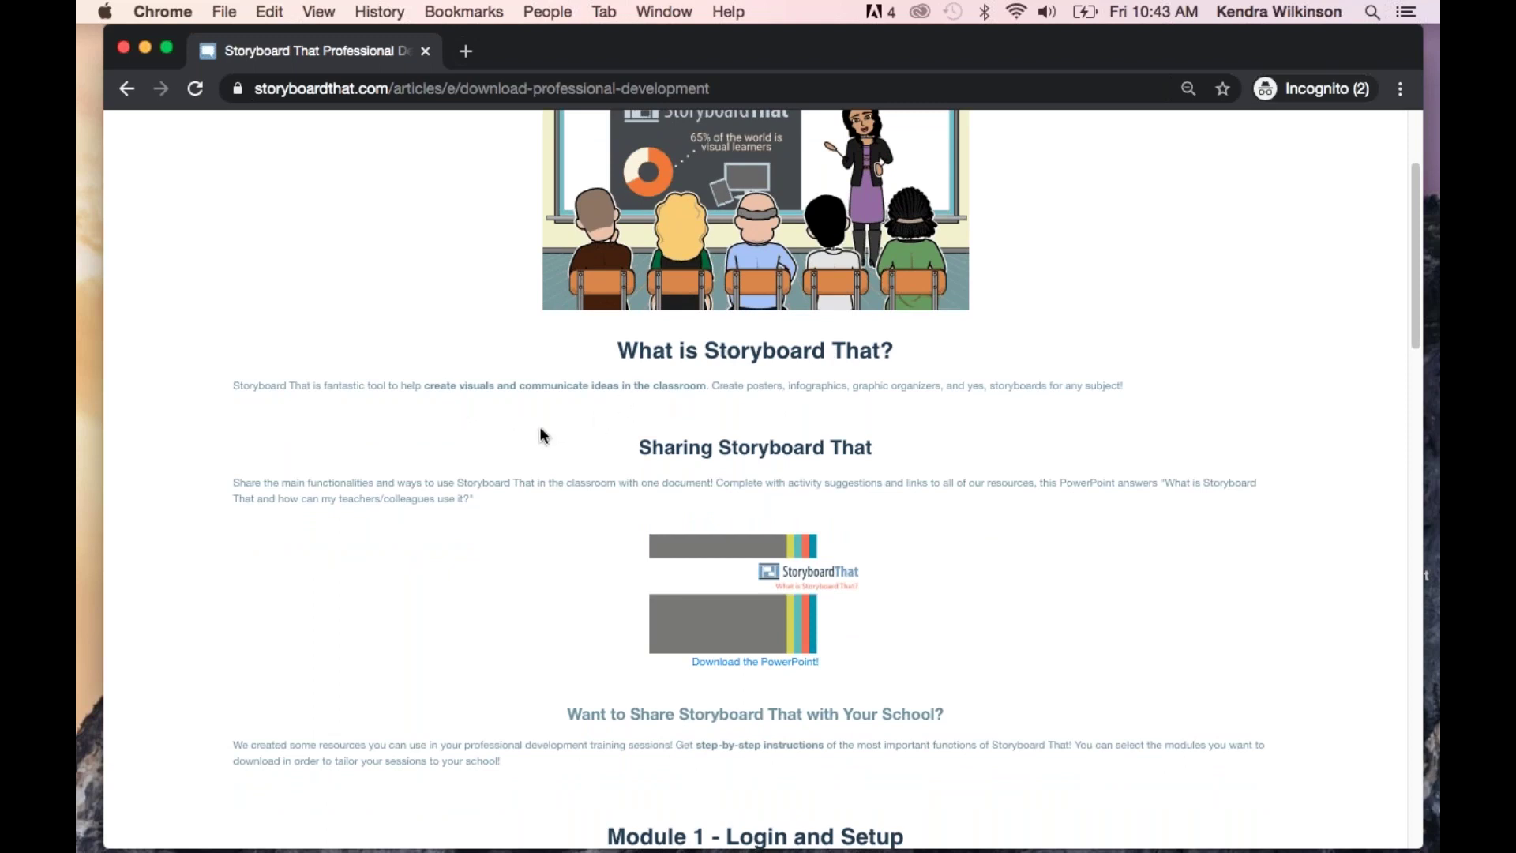
scroll(540, 429, "down", 2)
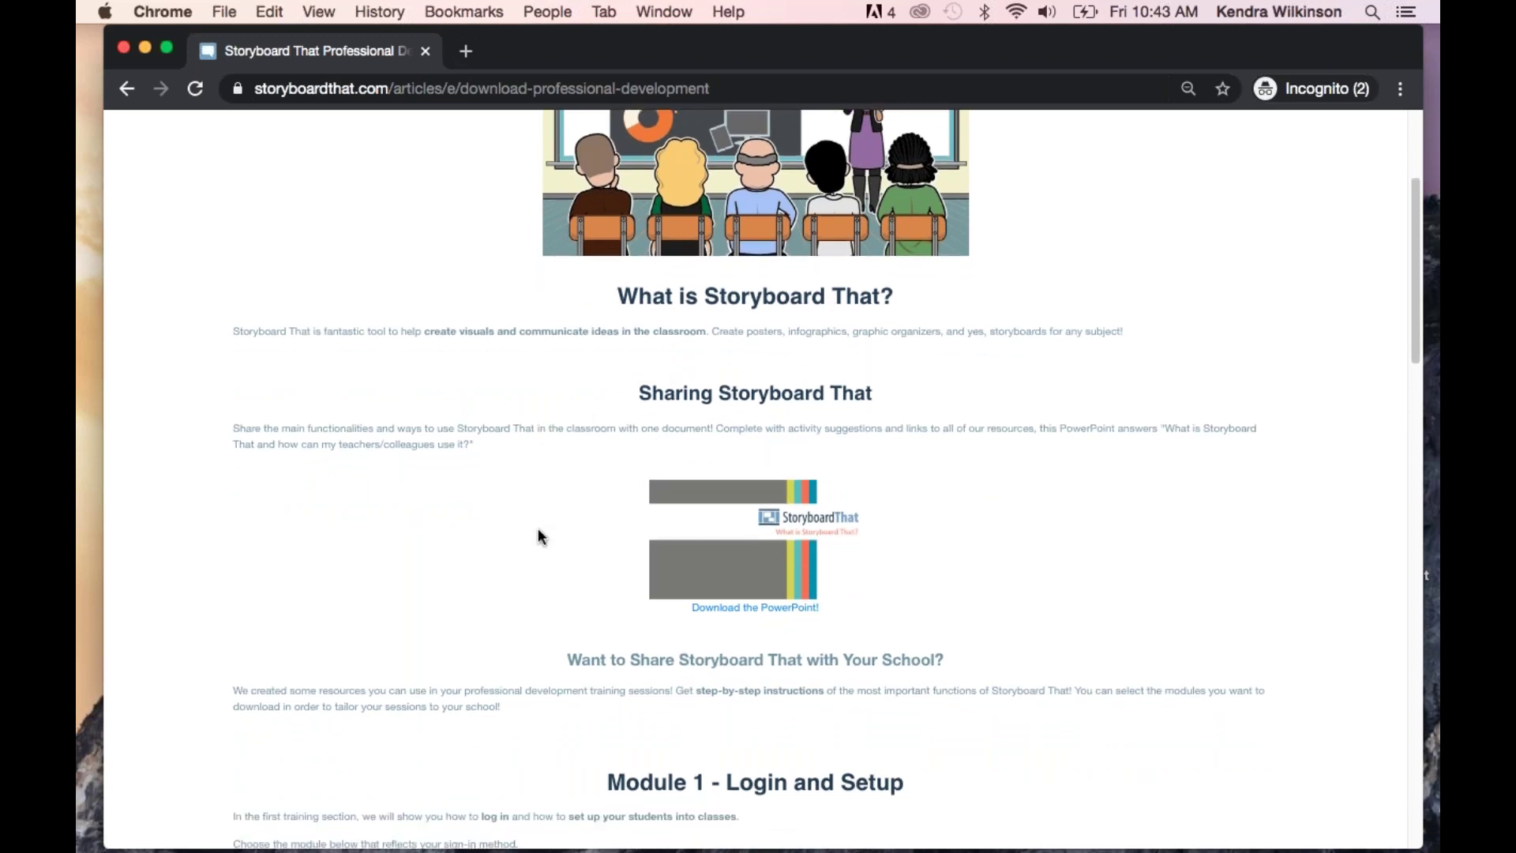
scroll(538, 529, "down", 4)
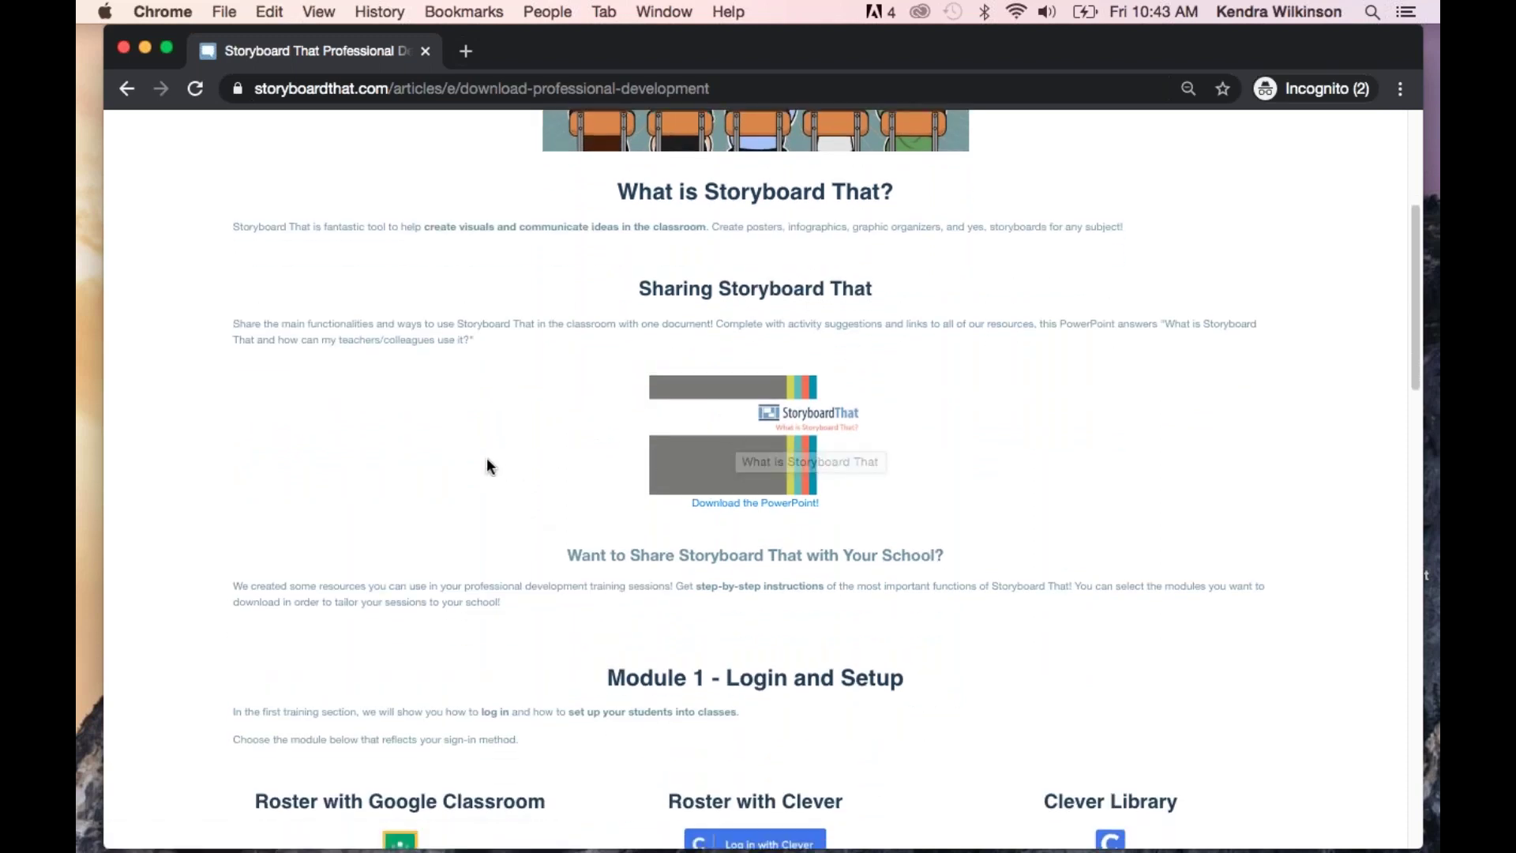
scroll(486, 460, "down", 10)
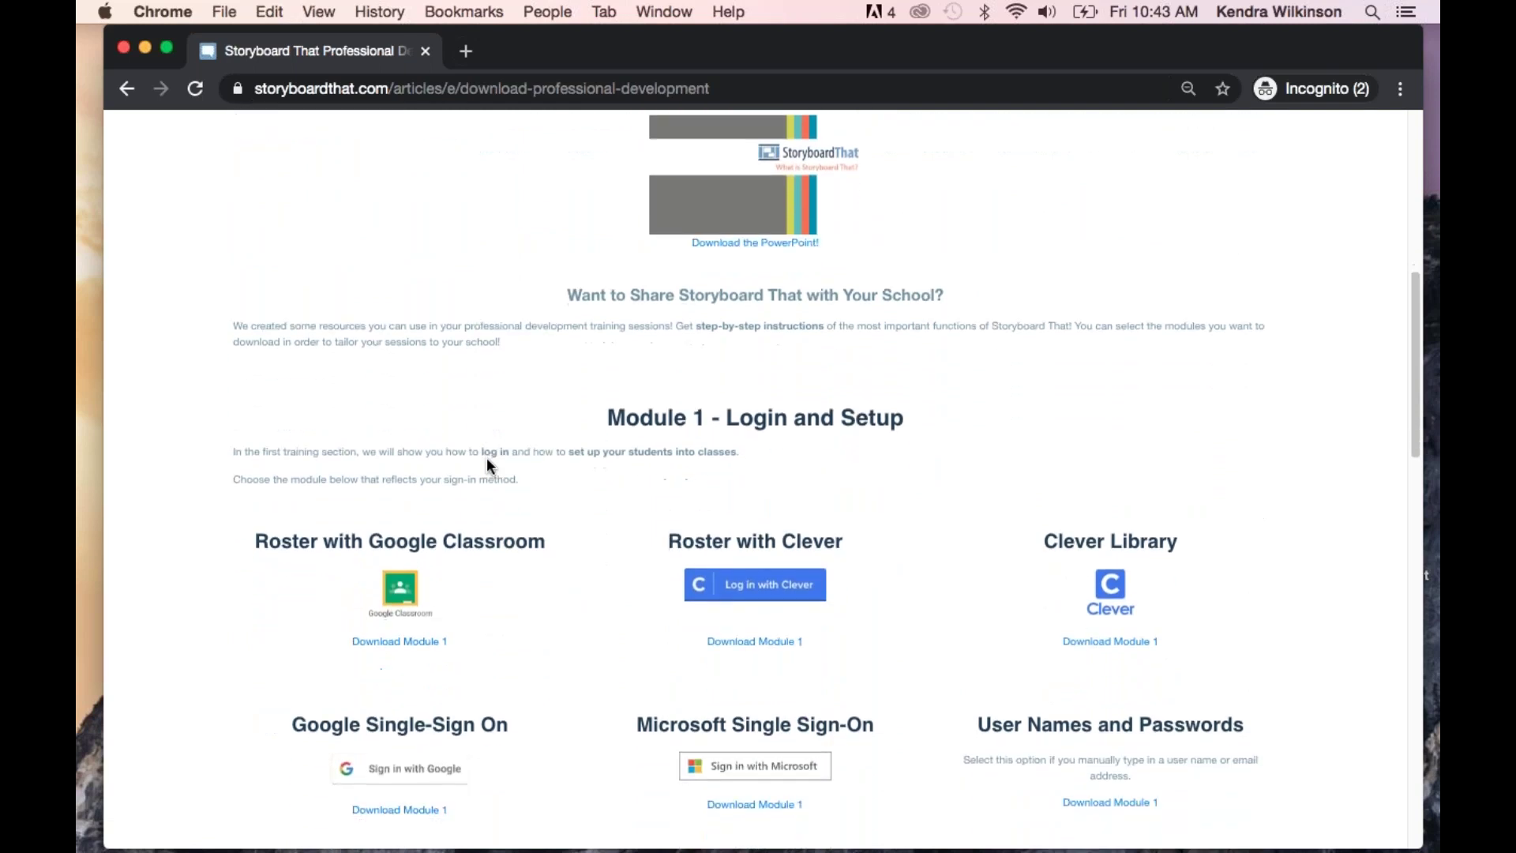
scroll(487, 460, "down", 4)
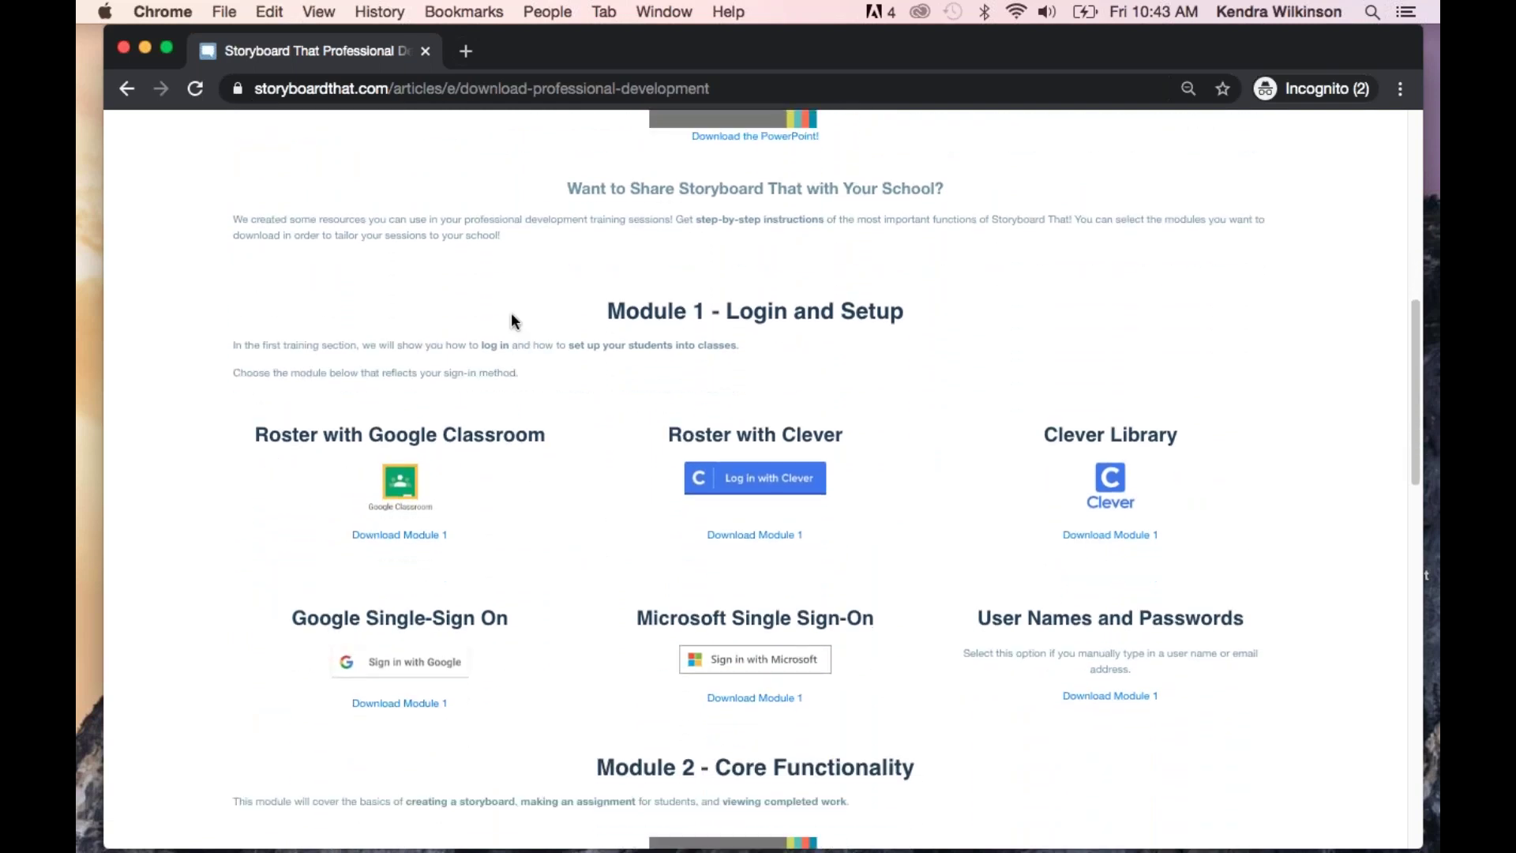
scroll(514, 312, "down", 2)
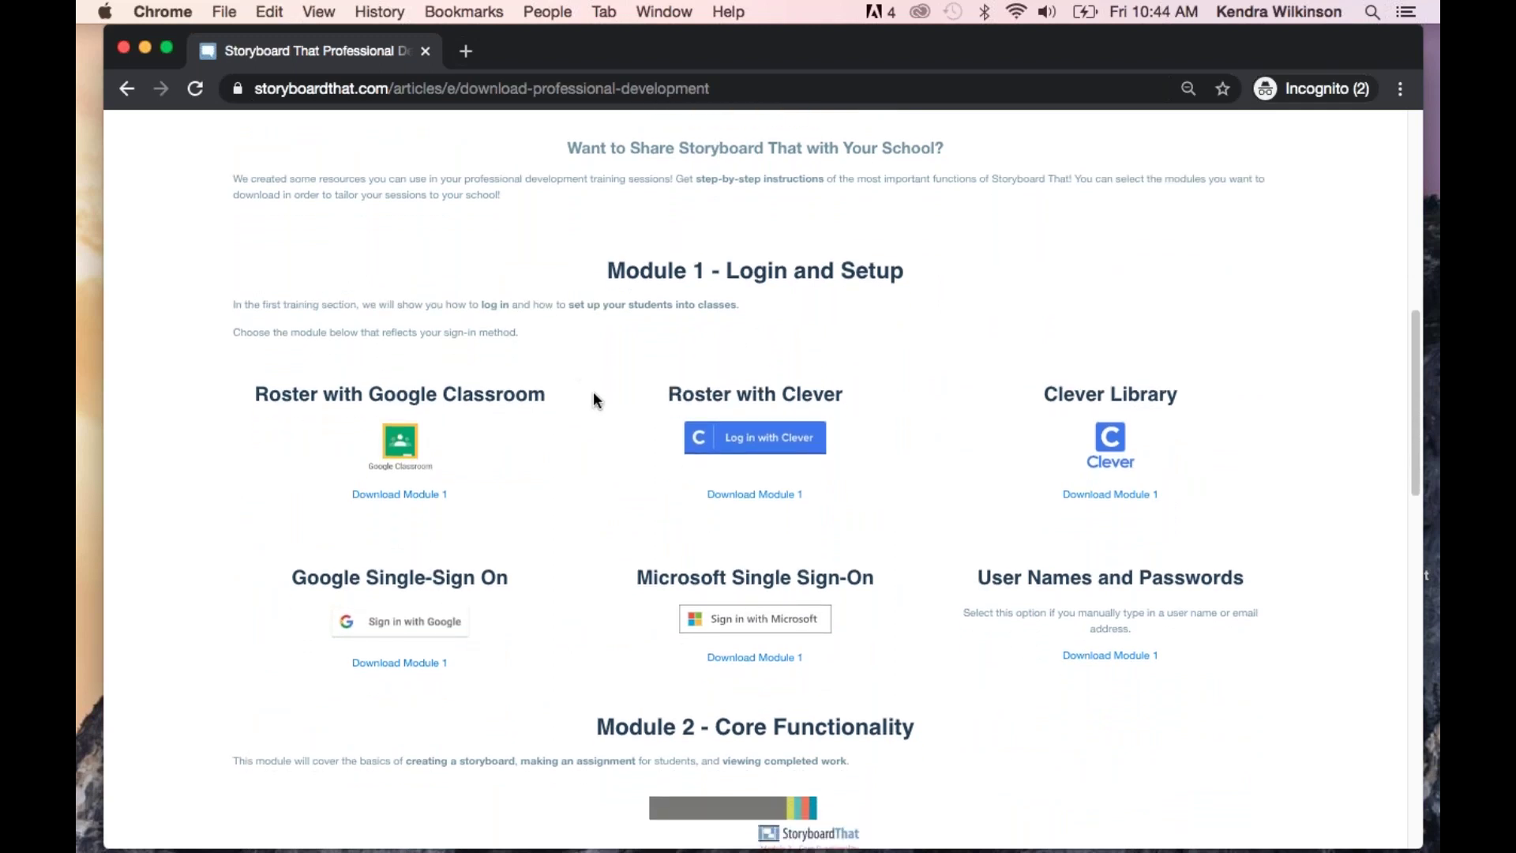
scroll(594, 392, "down", 5)
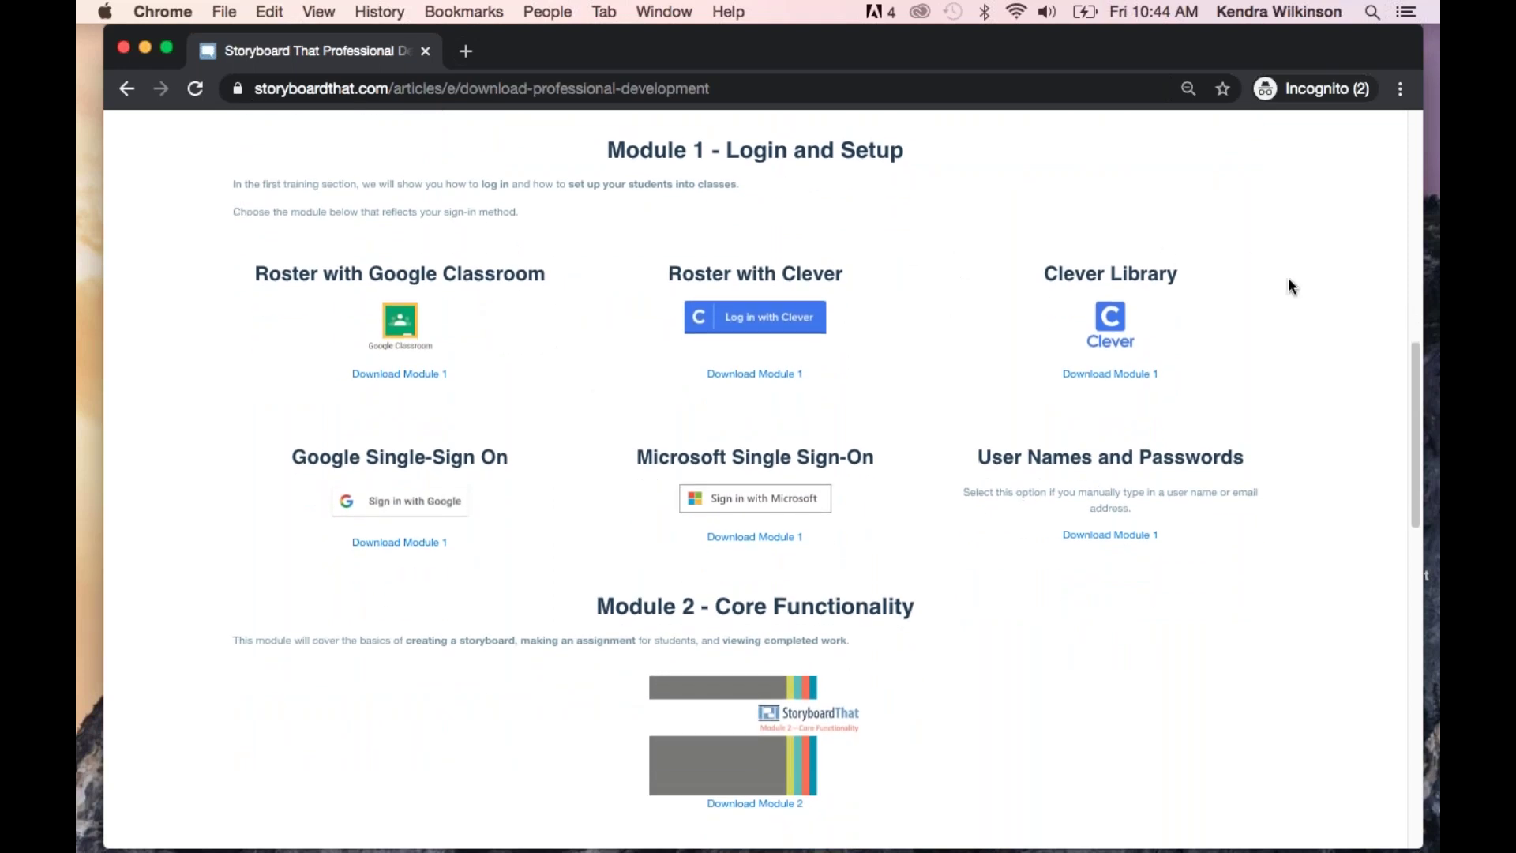
scroll(1371, 343, "down", 3)
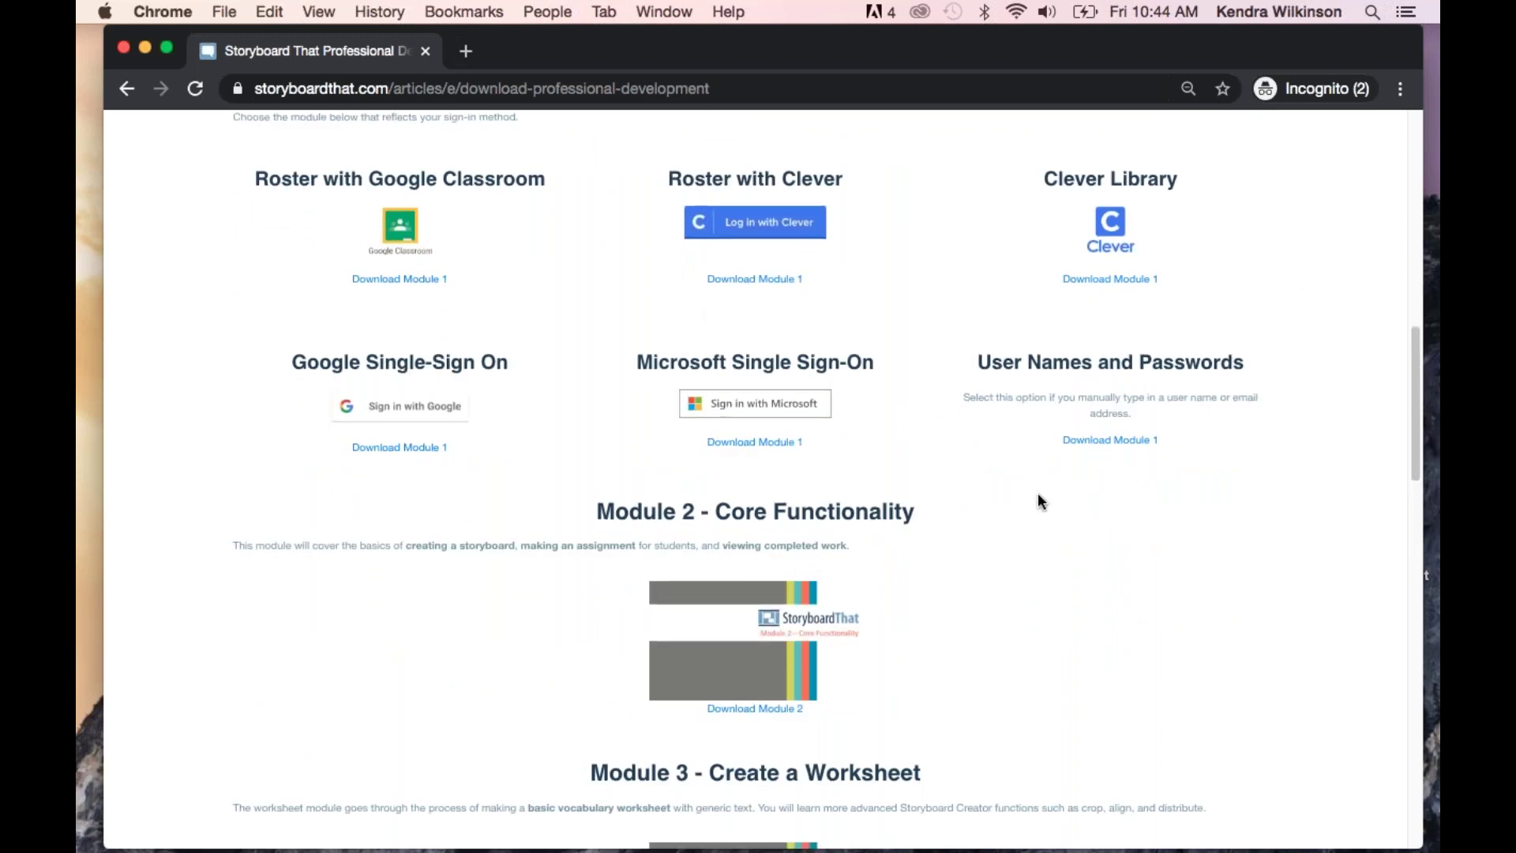
scroll(1037, 495, "down", 1)
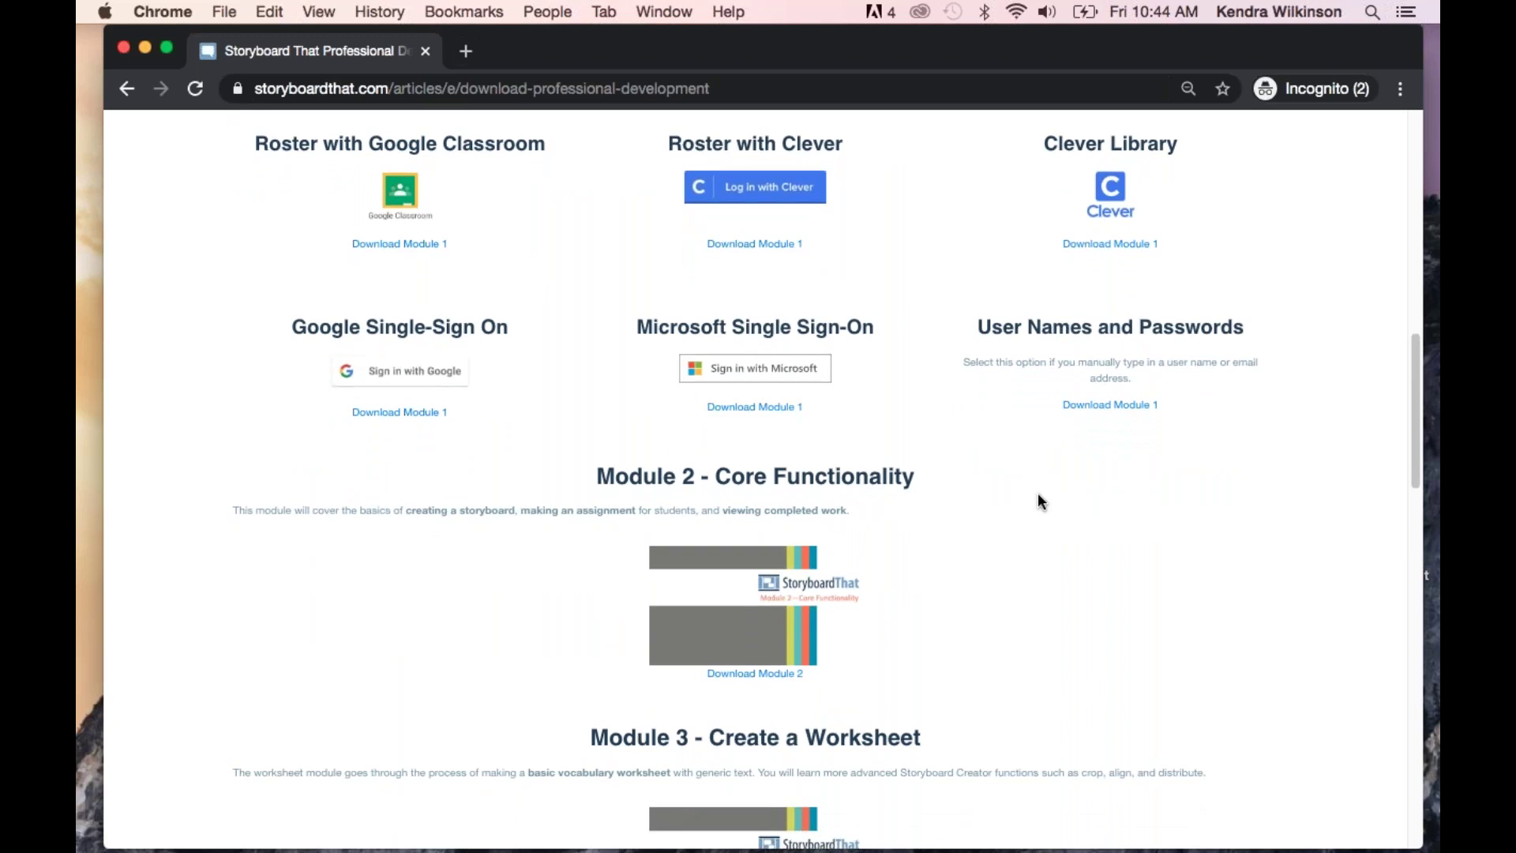
scroll(1038, 494, "down", 1)
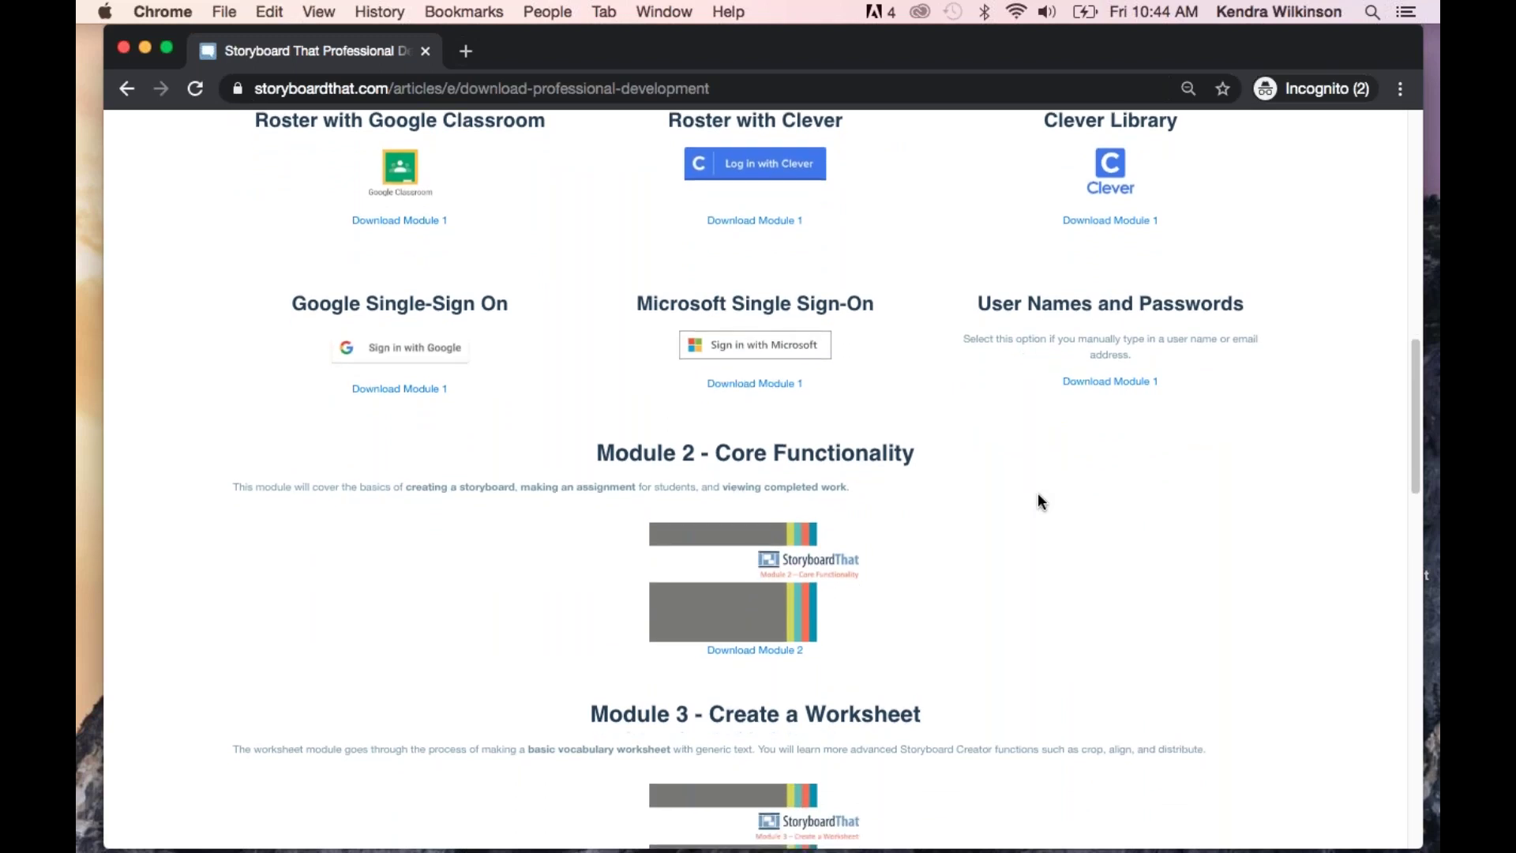
scroll(1038, 502, "down", 2)
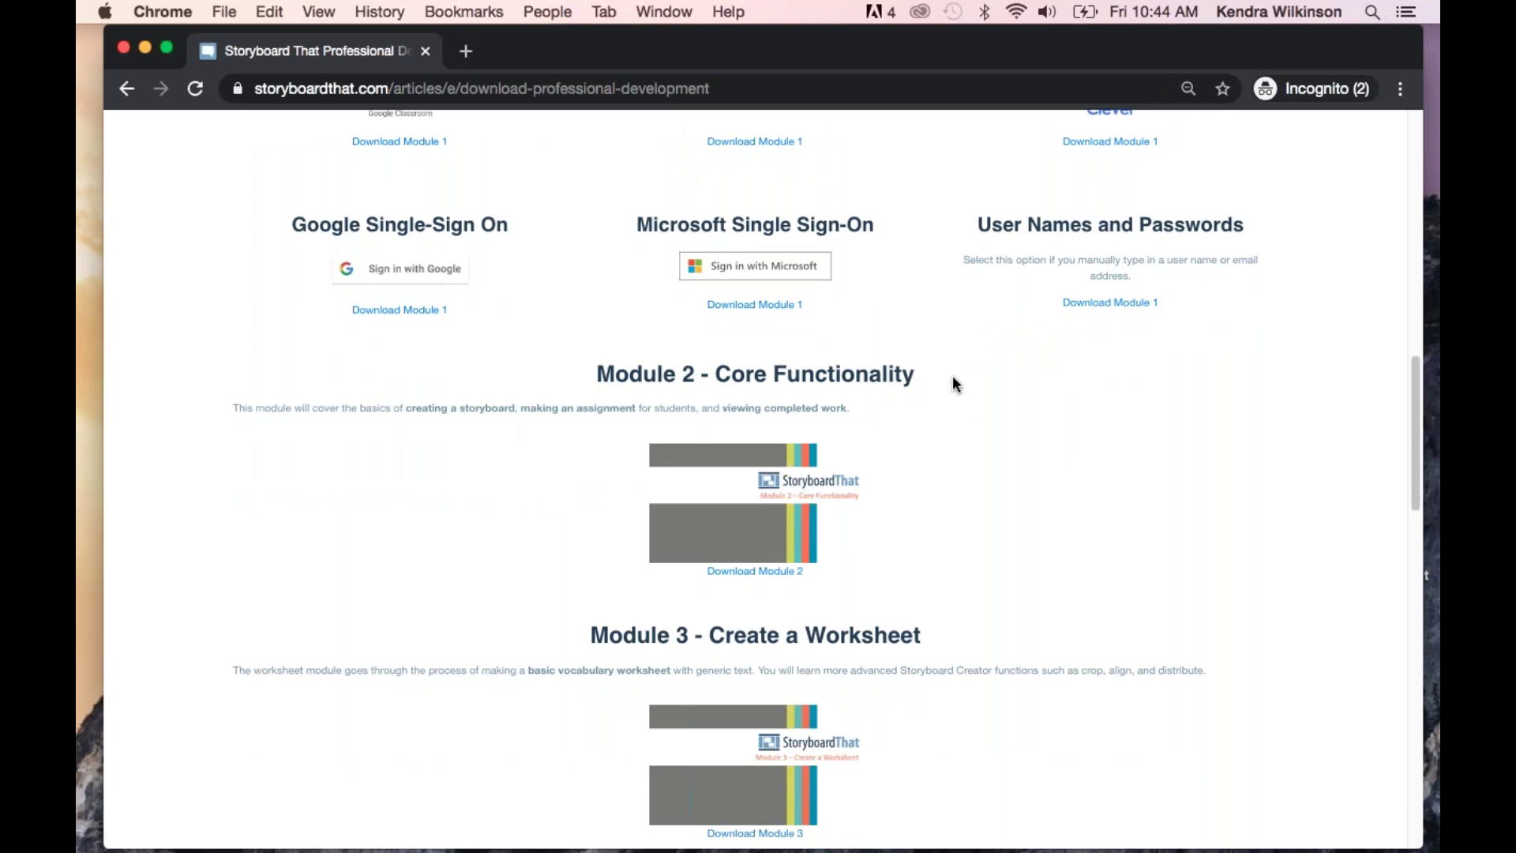
scroll(953, 379, "down", 5)
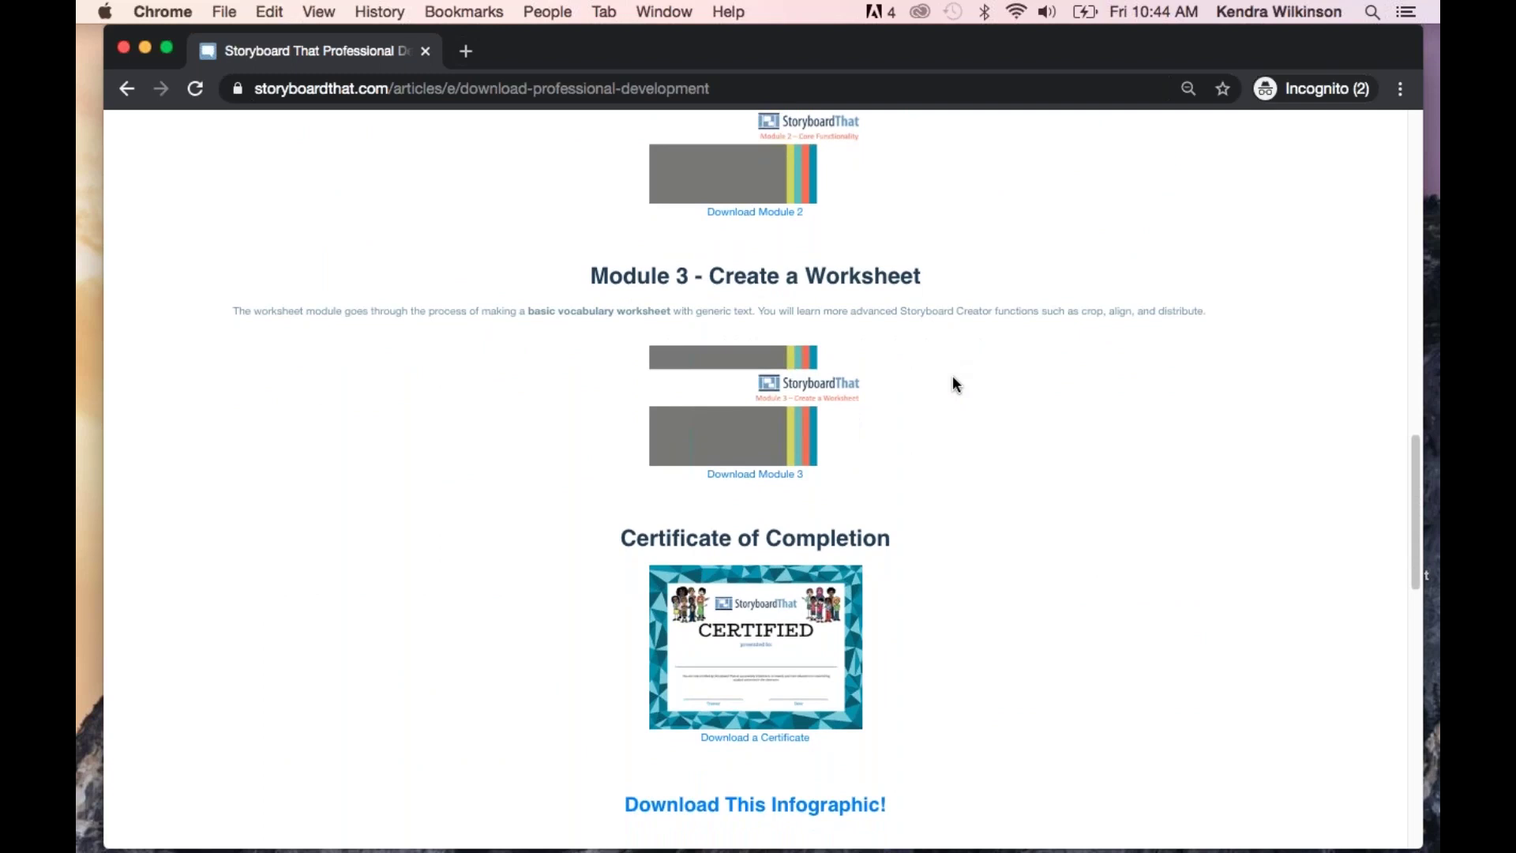
scroll(953, 379, "down", 1)
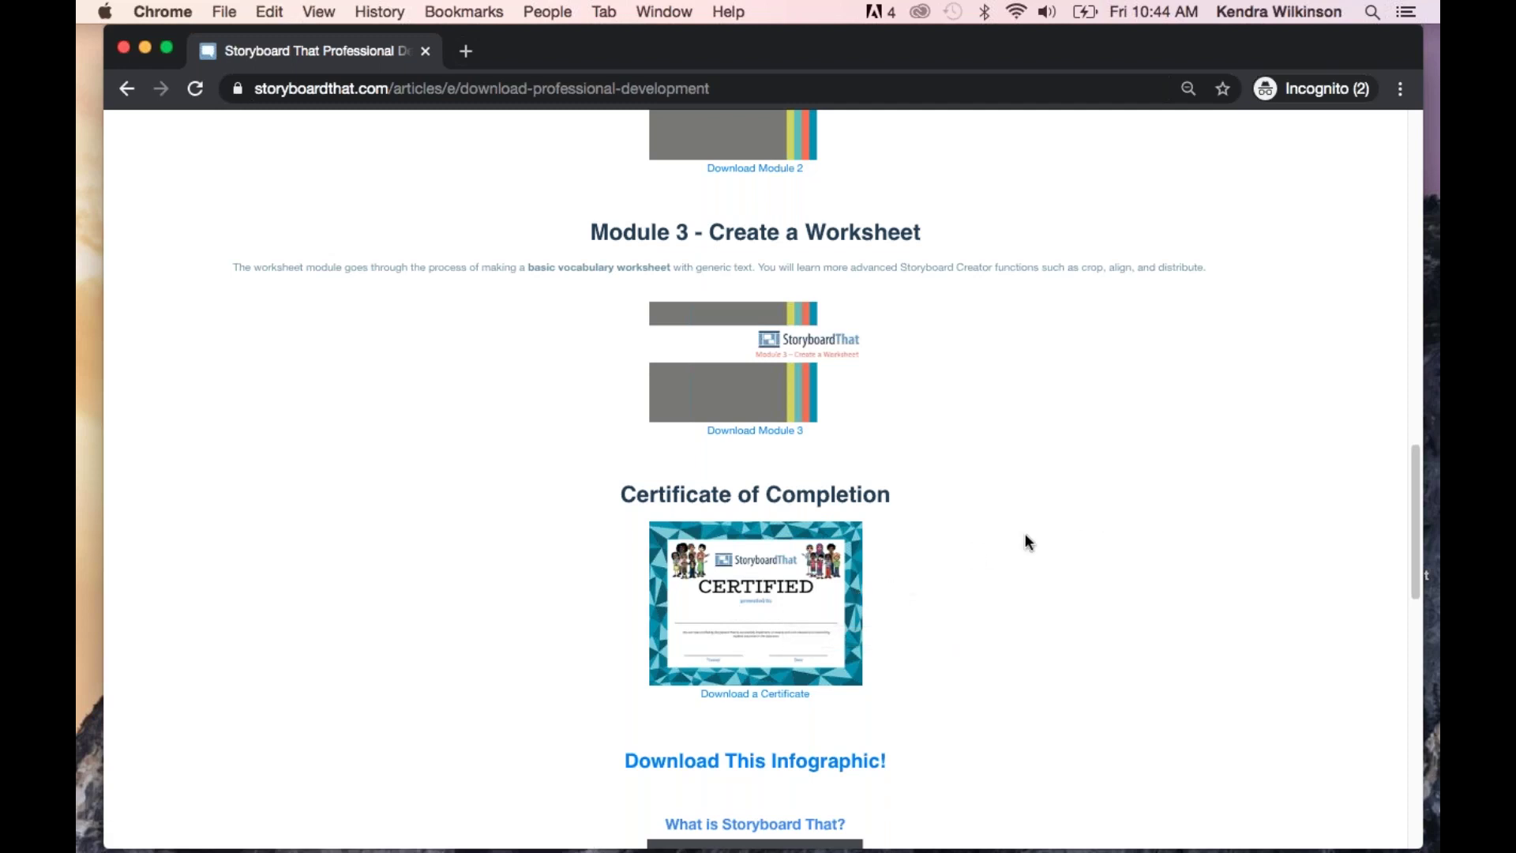
scroll(1025, 542, "down", 3)
scroll(1026, 542, "up", 3)
scroll(1027, 541, "up", 20)
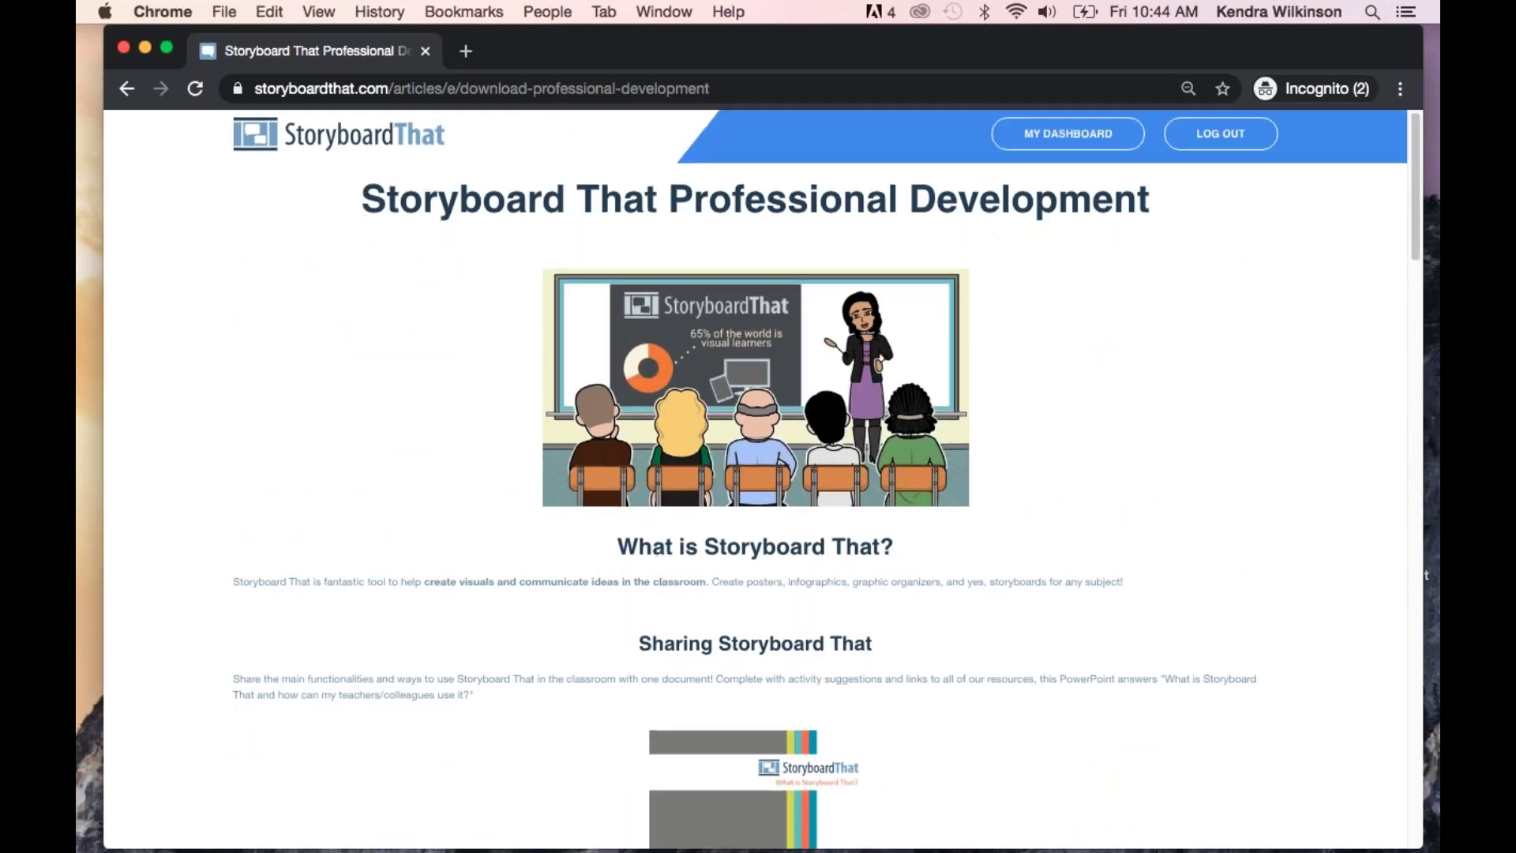
Go to My Dashboard, then open My Storyboards from the top navigation
left_click(1062, 139)
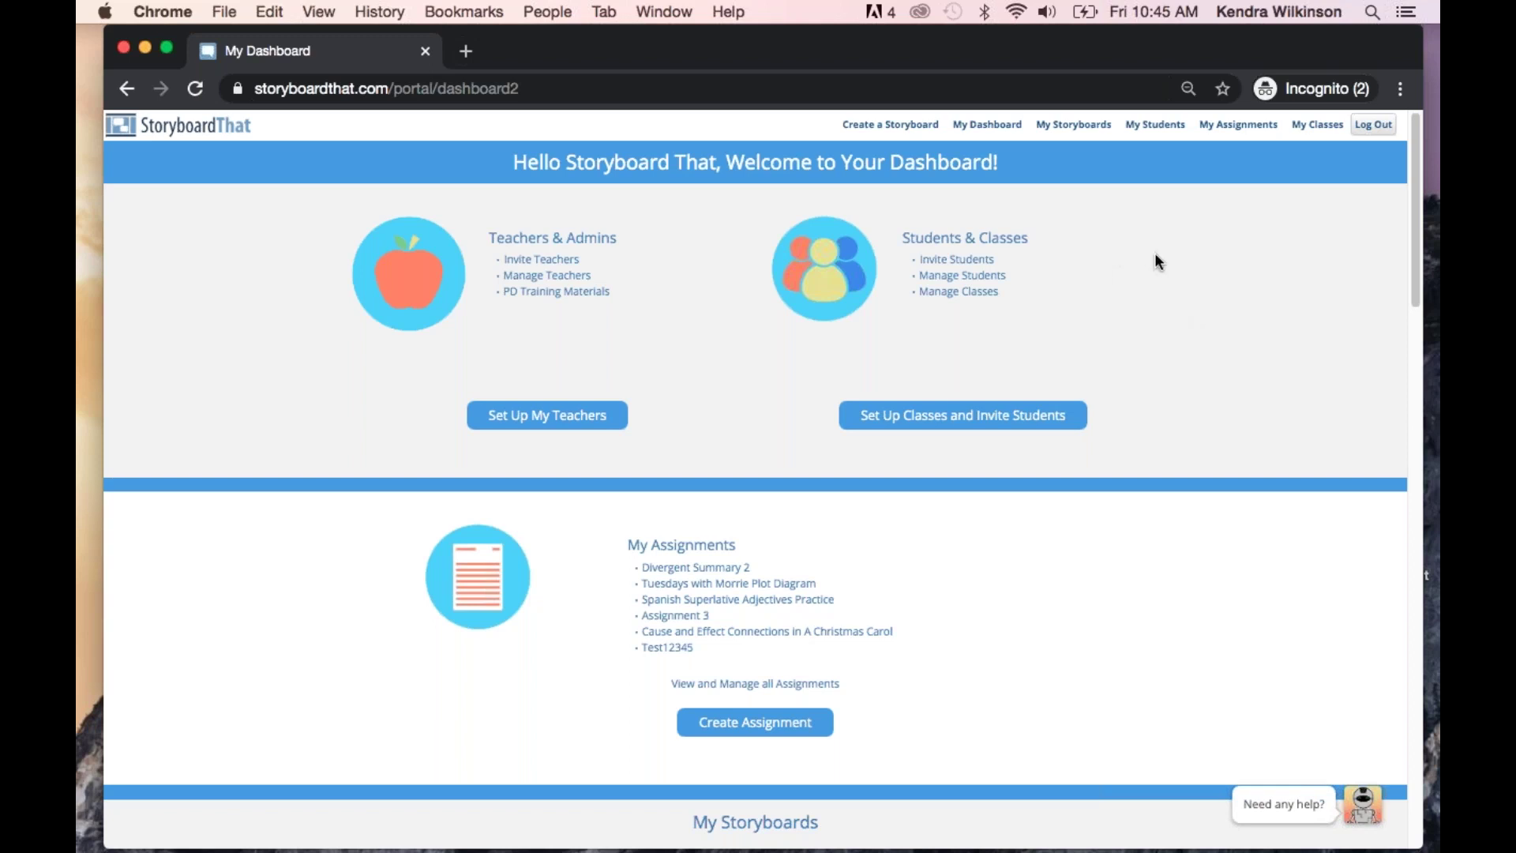
left_click(1070, 131)
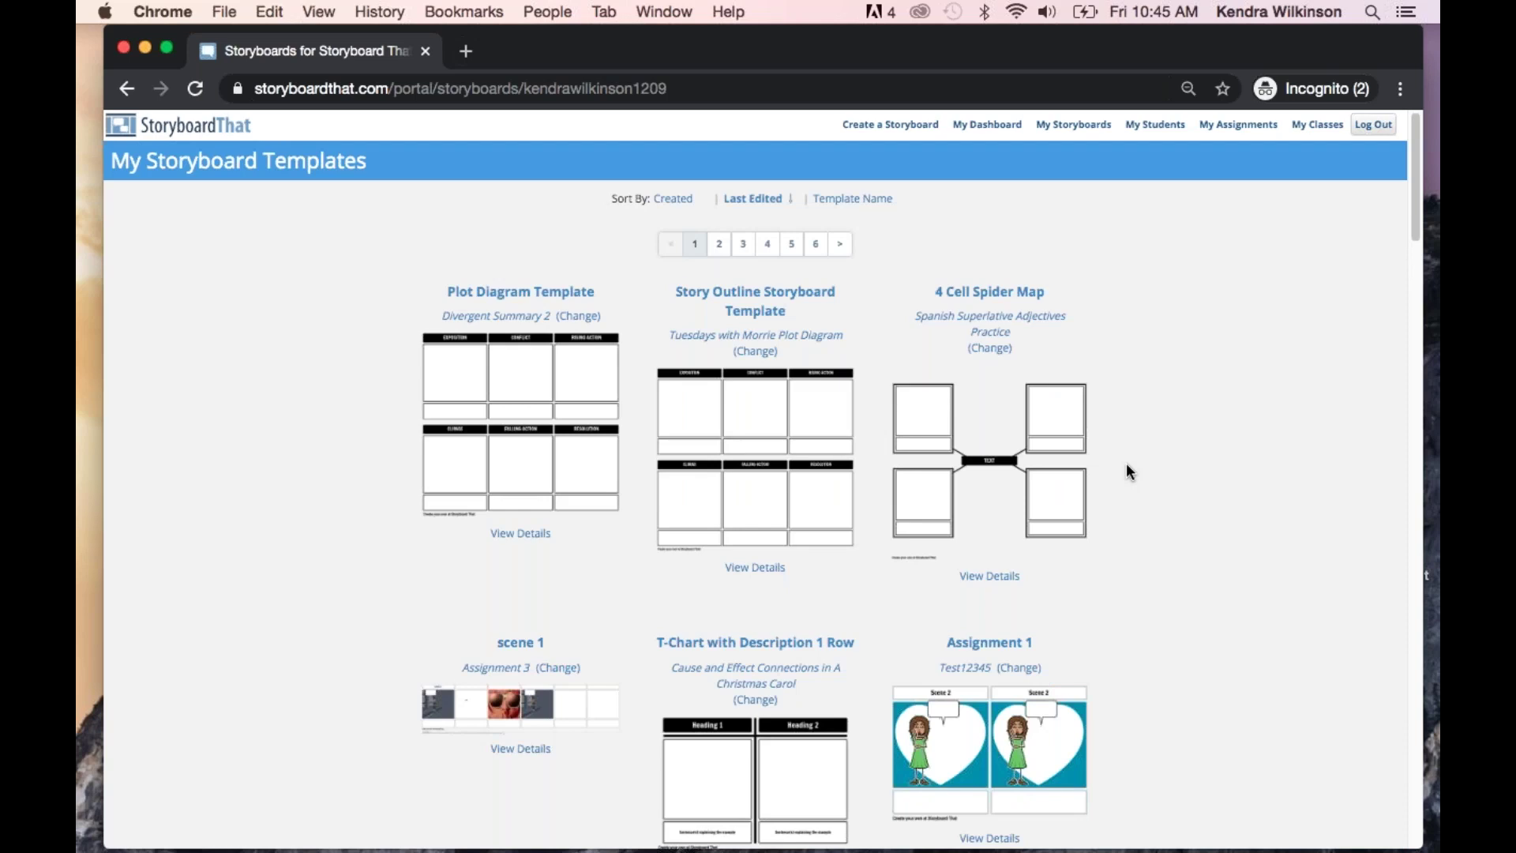
scroll(1149, 423, "down", 1)
scroll(1148, 423, "up", 1)
Scroll through the My Students table, then go back to My Dashboard
left_click(1153, 127)
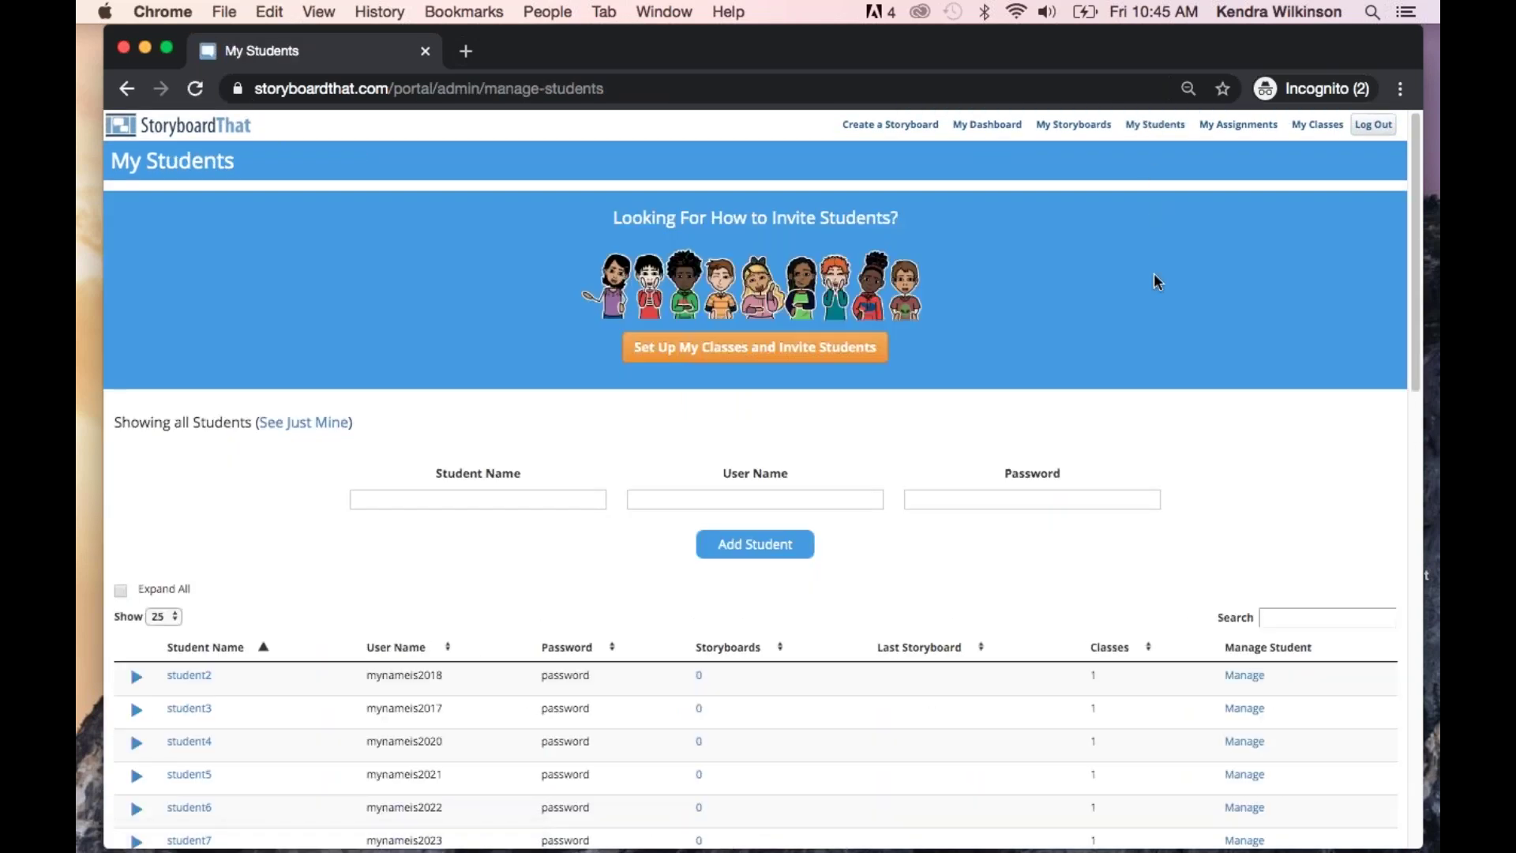
scroll(1153, 281, "down", 5)
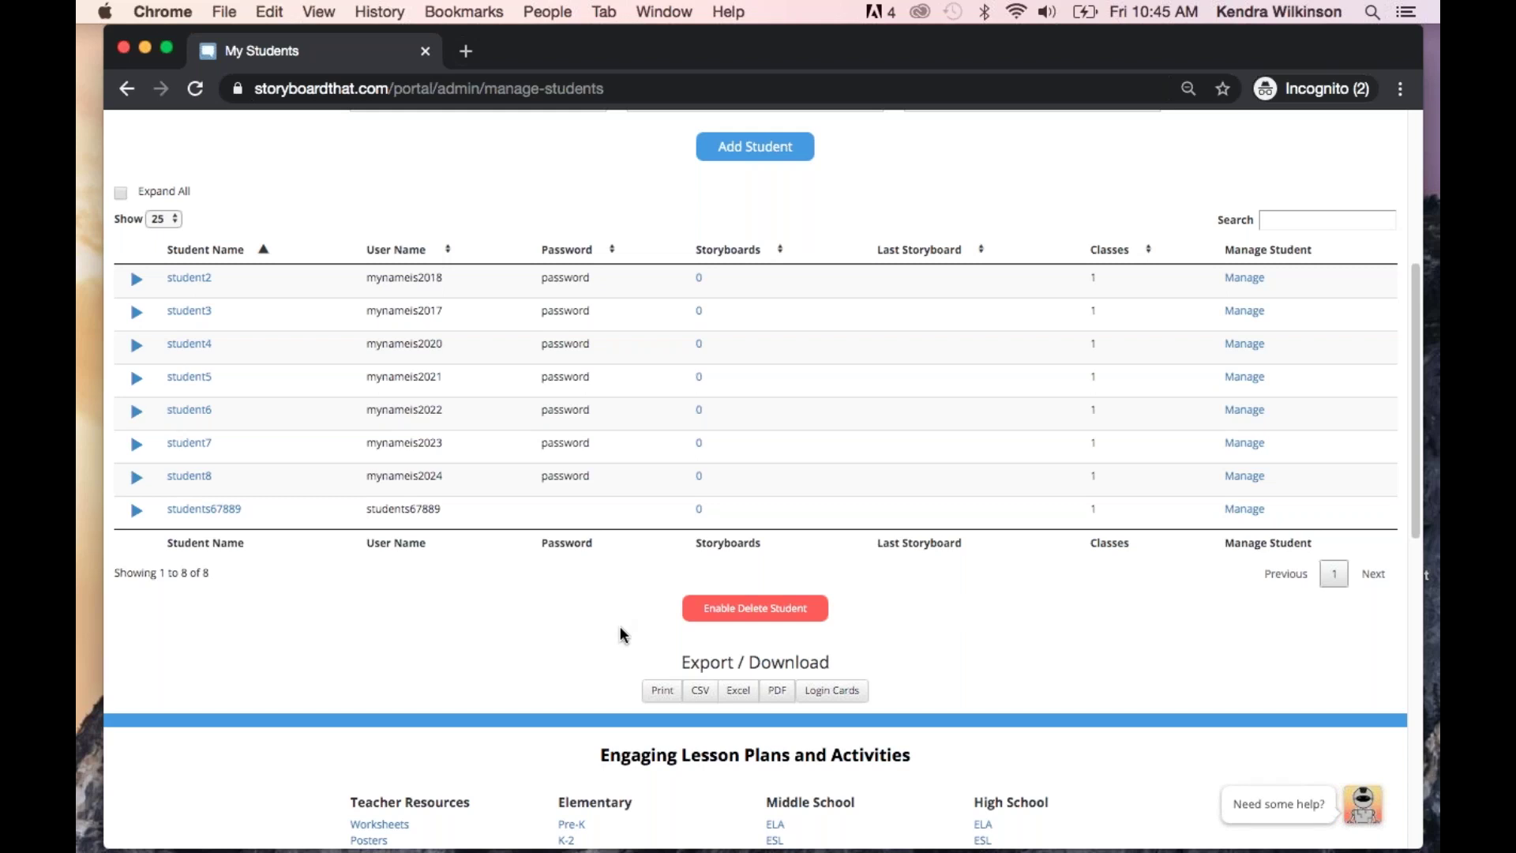
scroll(620, 627, "up", 5)
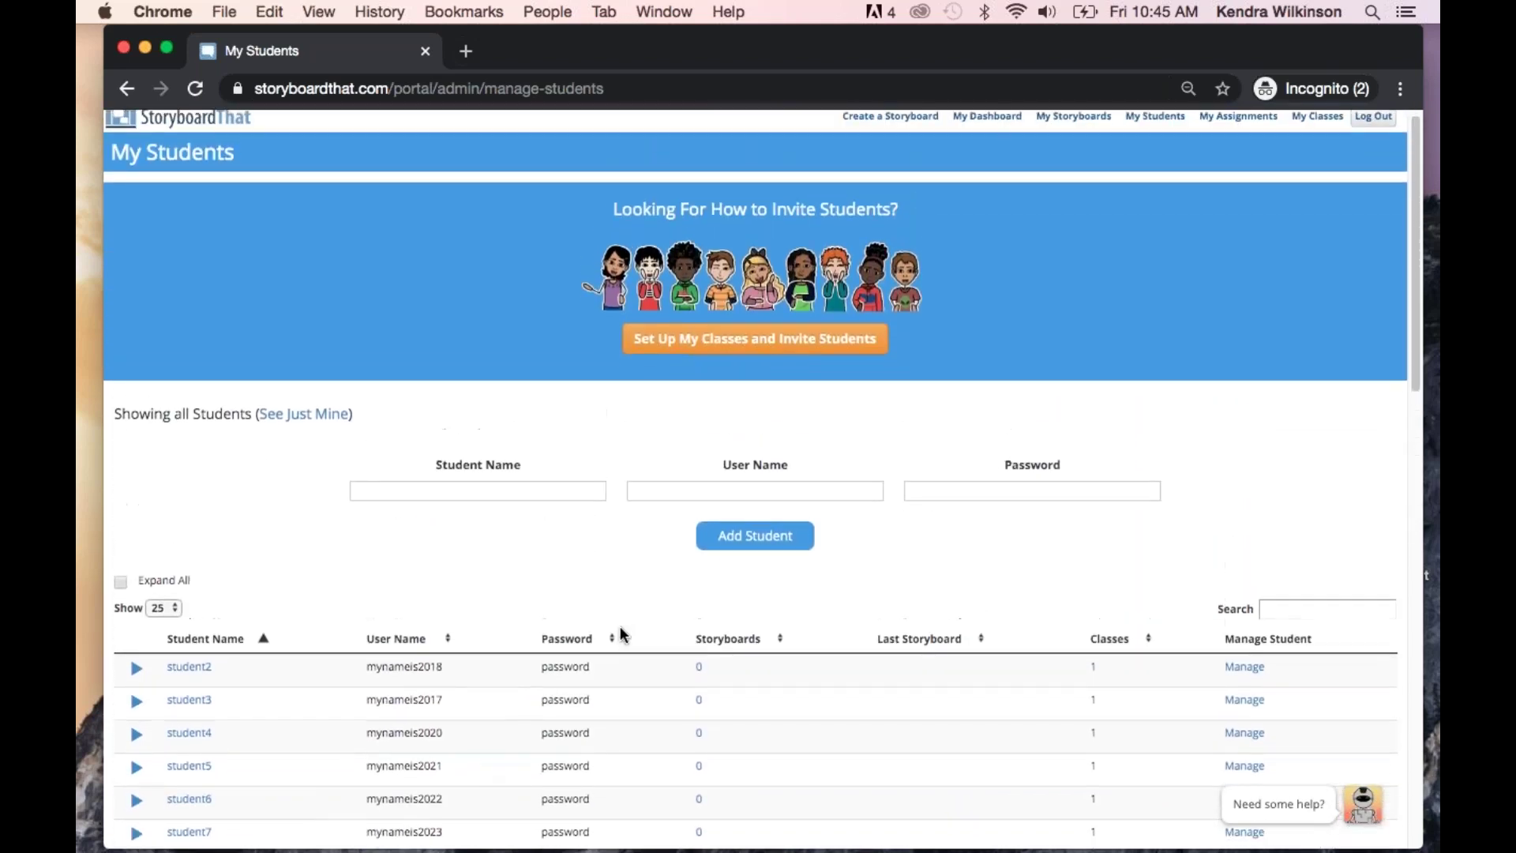
left_click(980, 126)
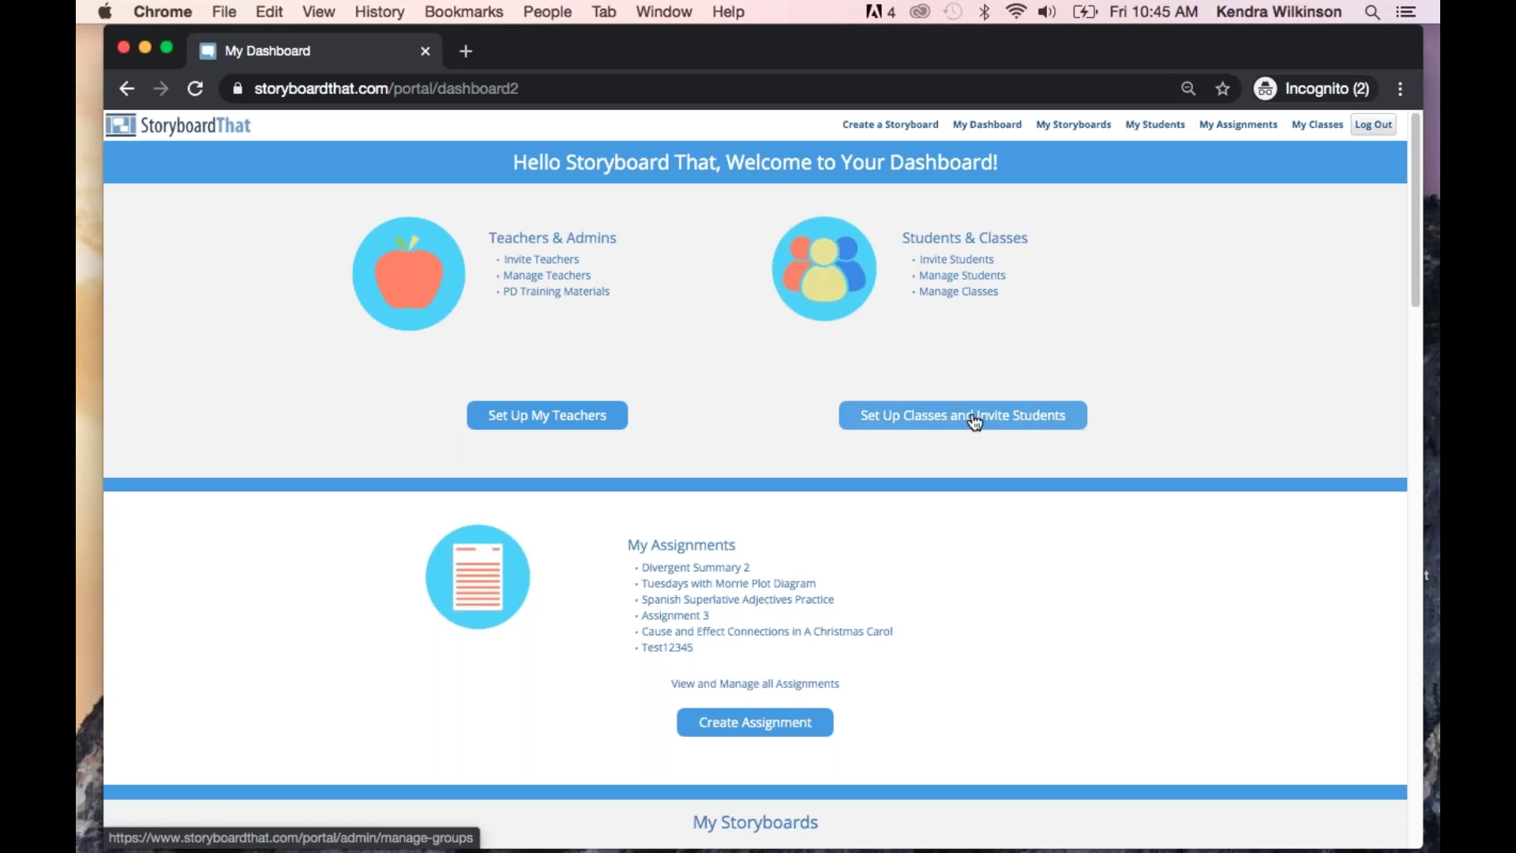
Under Set Up Classes and Invite Students, add a class named 'Webinar class'
left_click(976, 422)
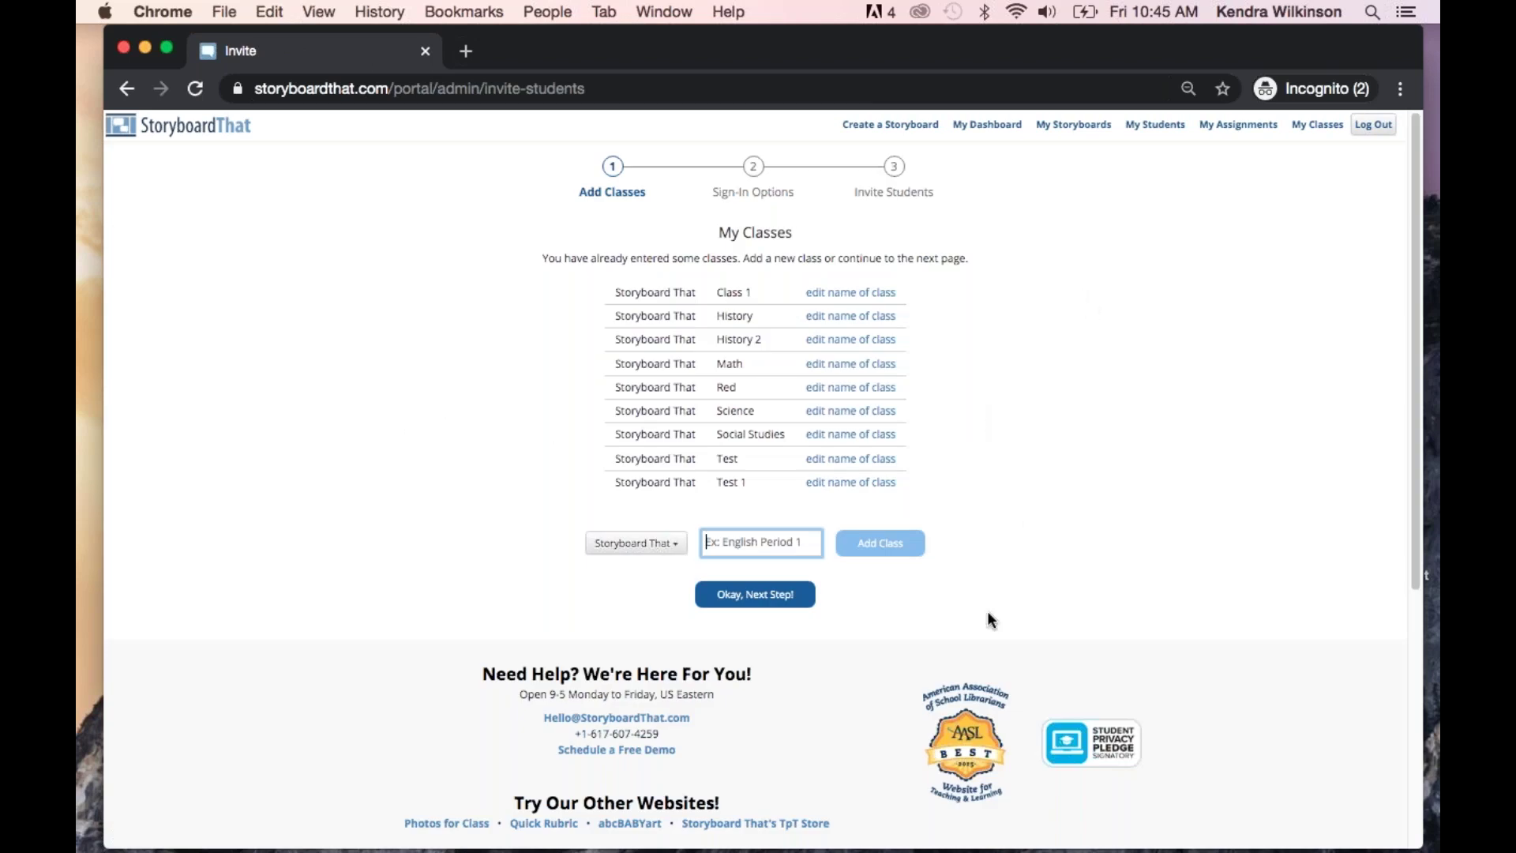
type("Webinar")
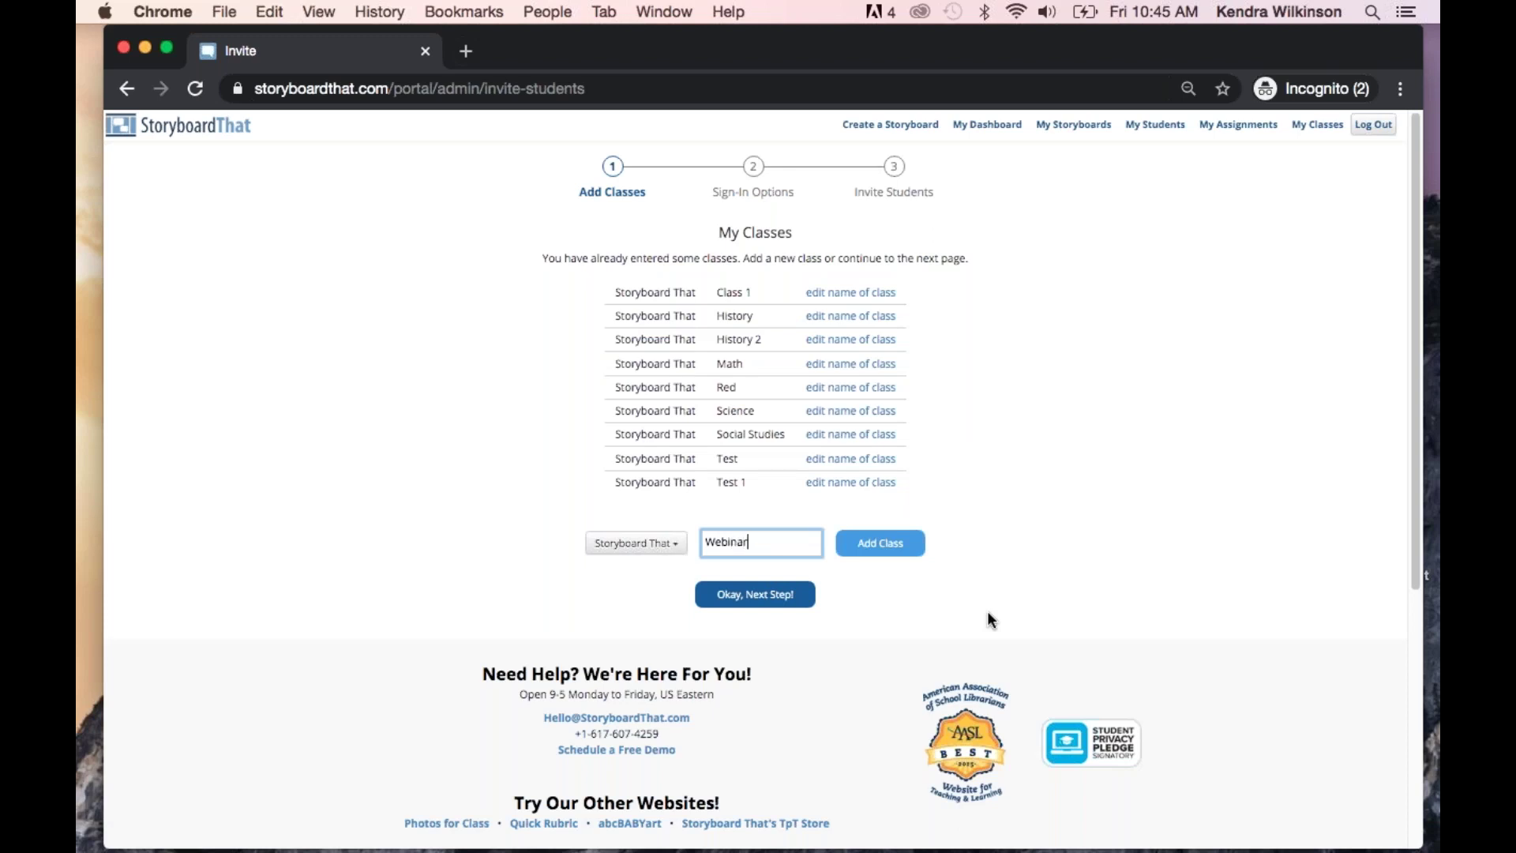
type("class")
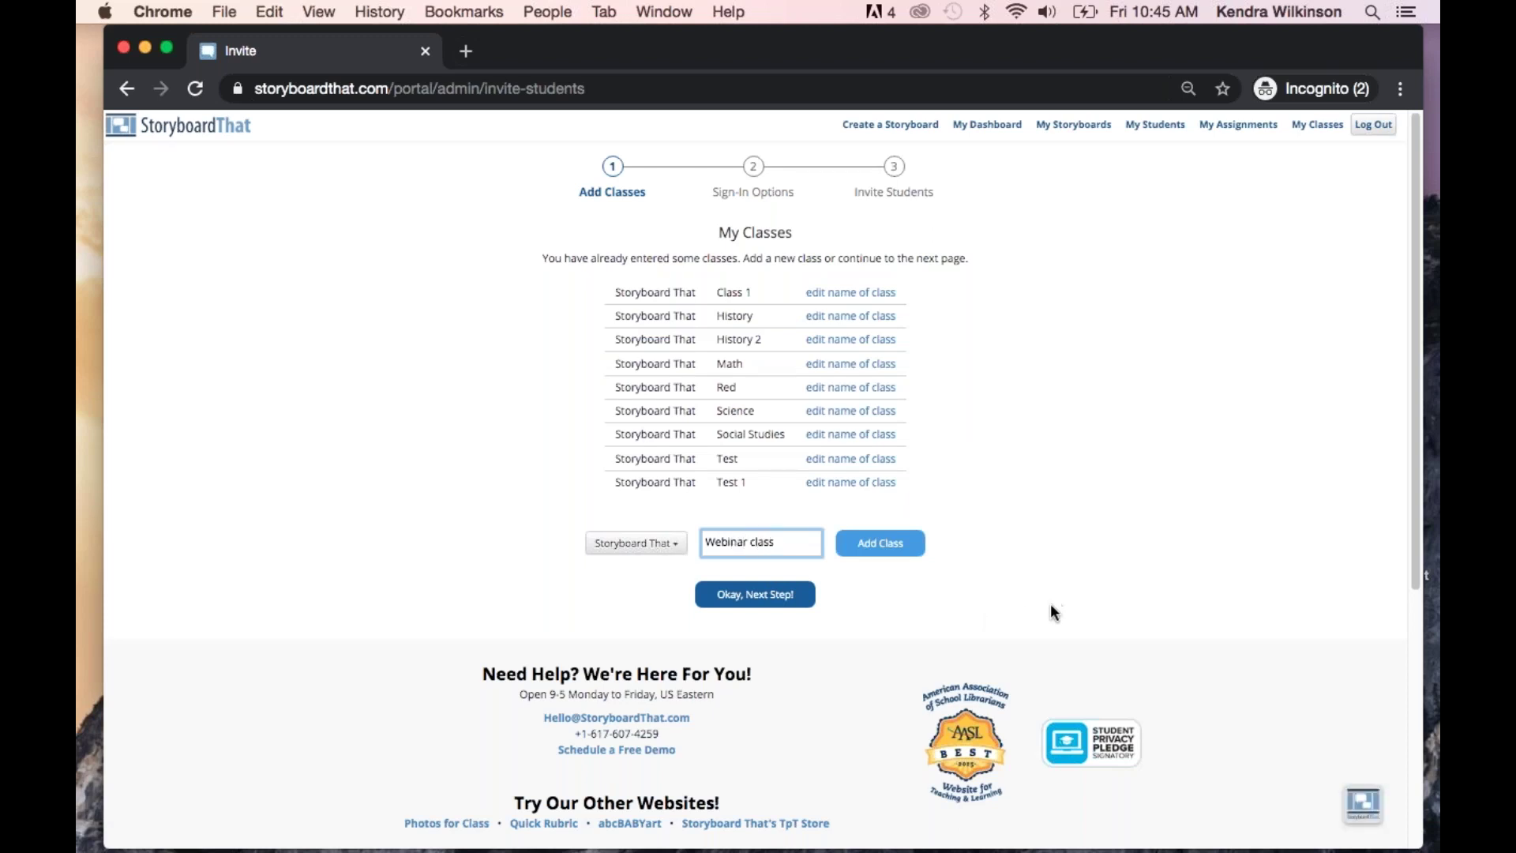
left_click(897, 556)
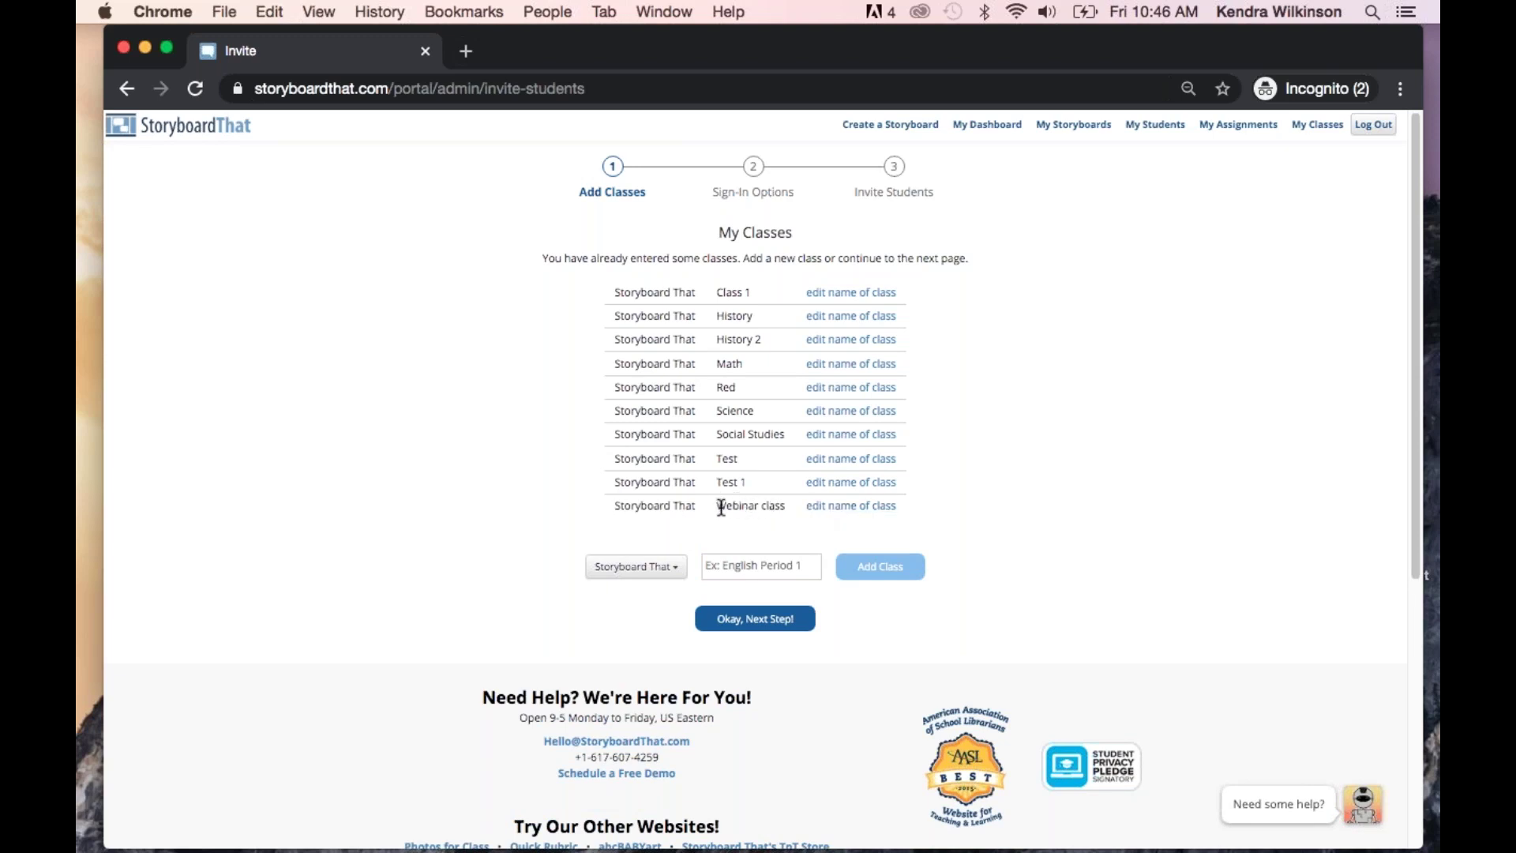
Continue the wizard and have students sign in with user names and passwords they create
left_click(771, 623)
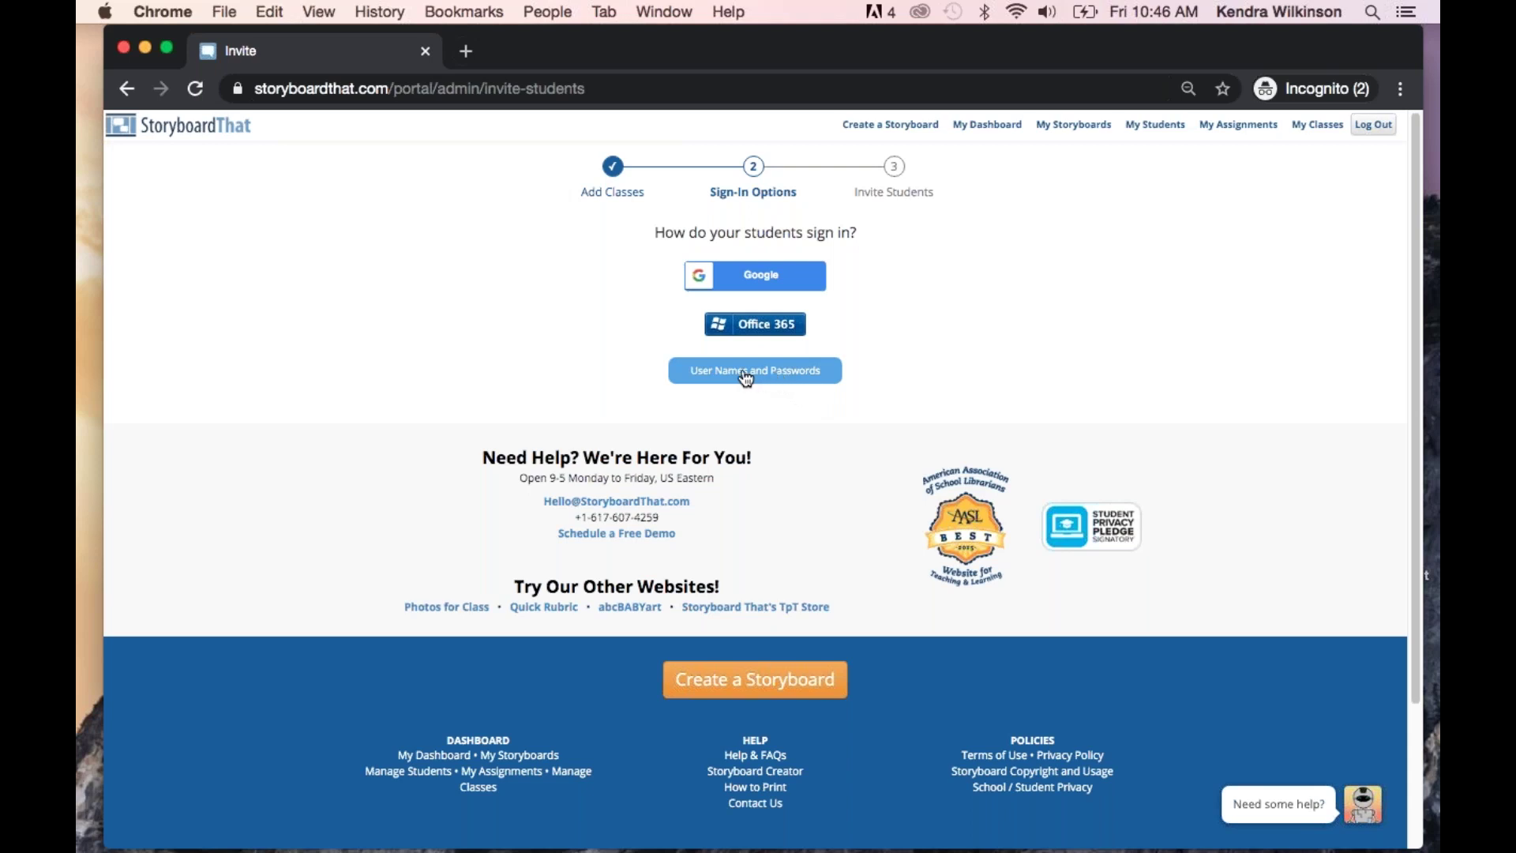
left_click(742, 370)
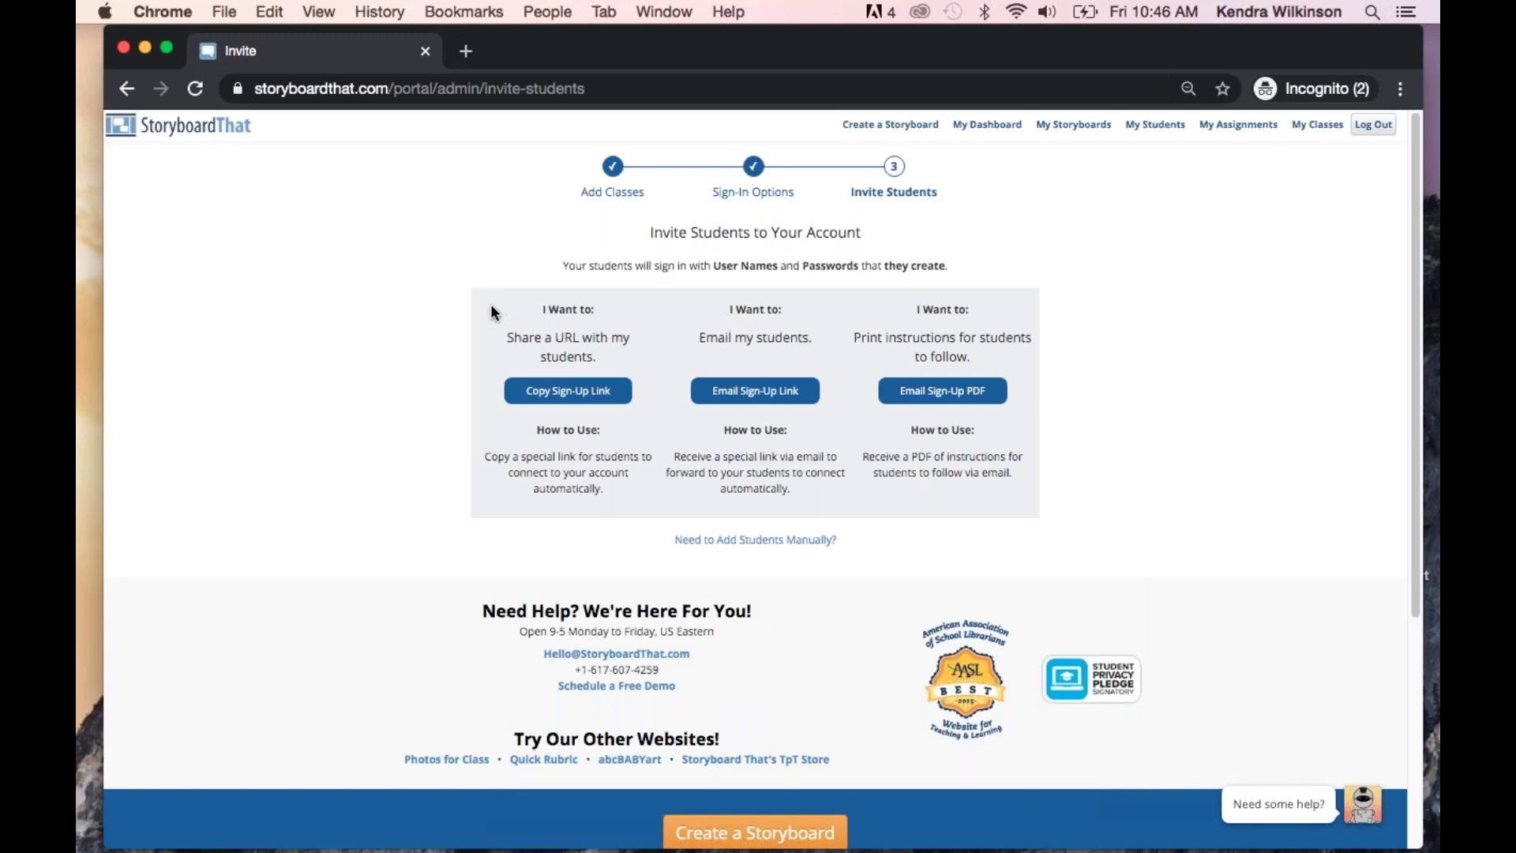
Copy the Webinar class sign-up link, then return to My Dashboard
left_click(551, 393)
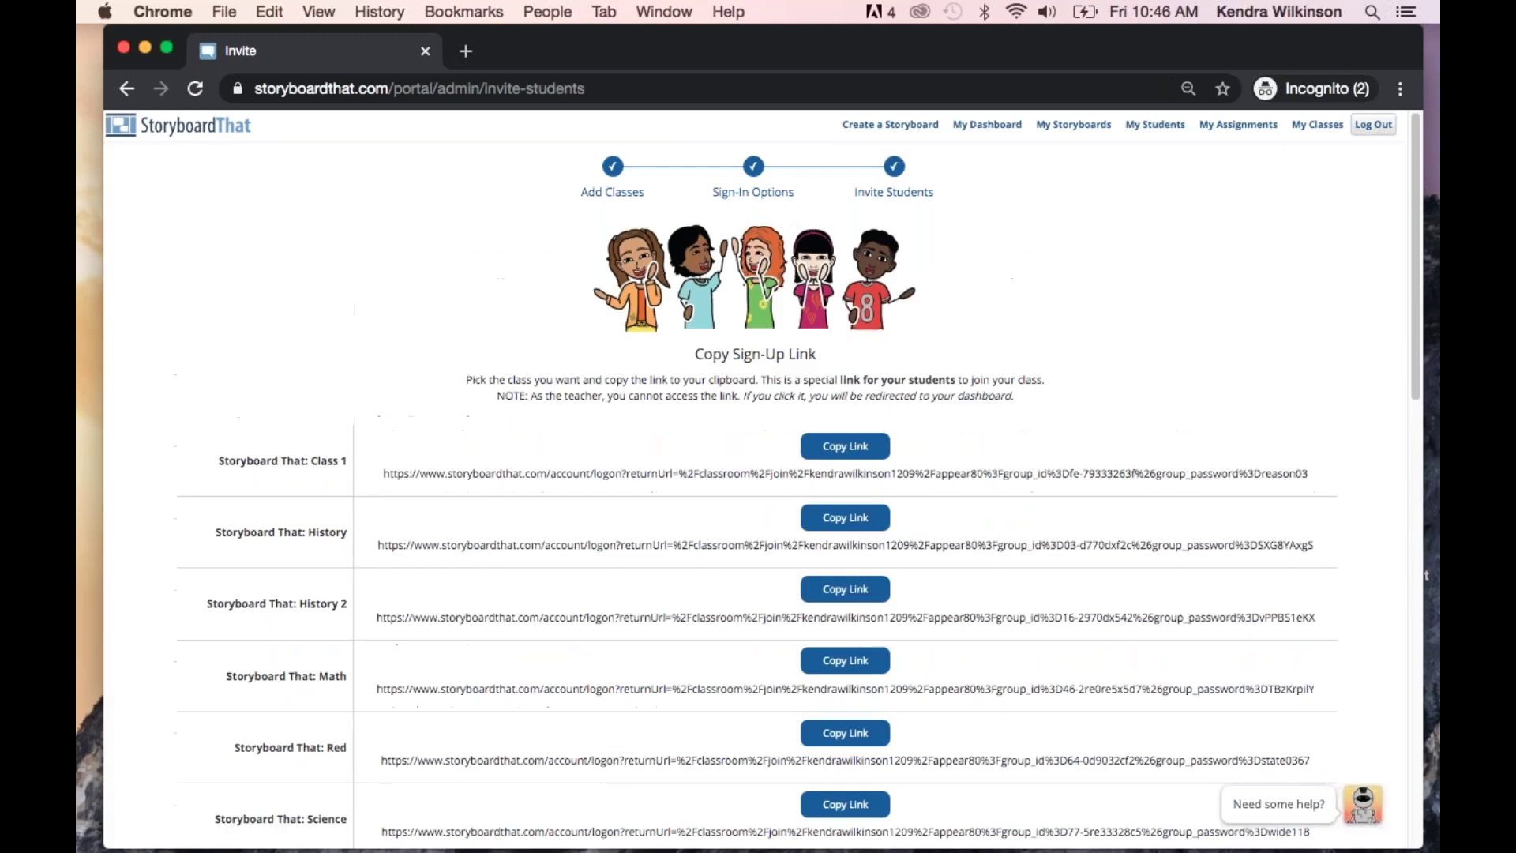
scroll(581, 507, "down", 5)
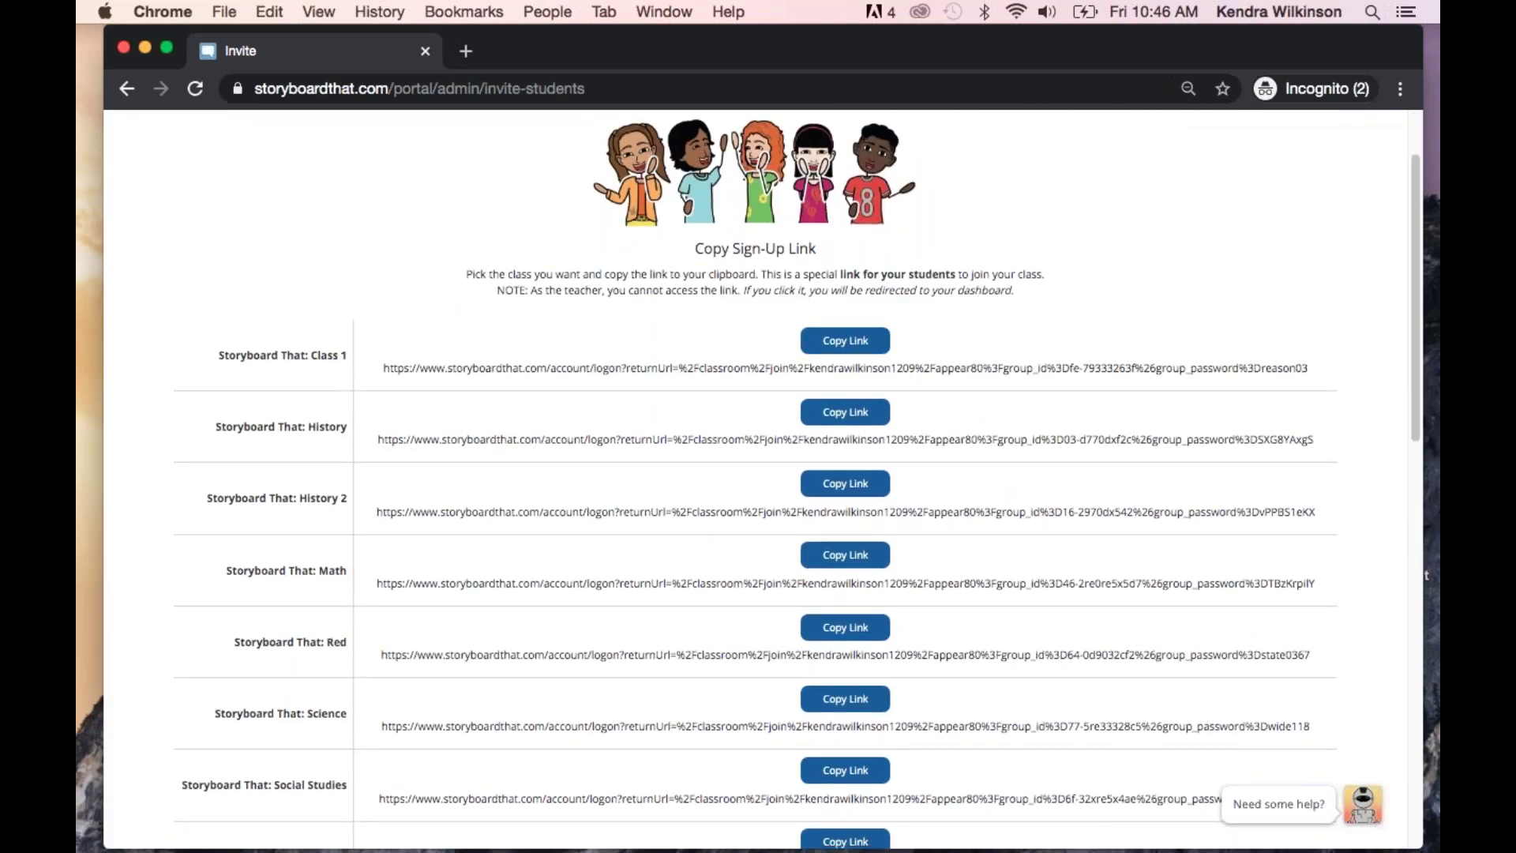
scroll(853, 636, "down", 7)
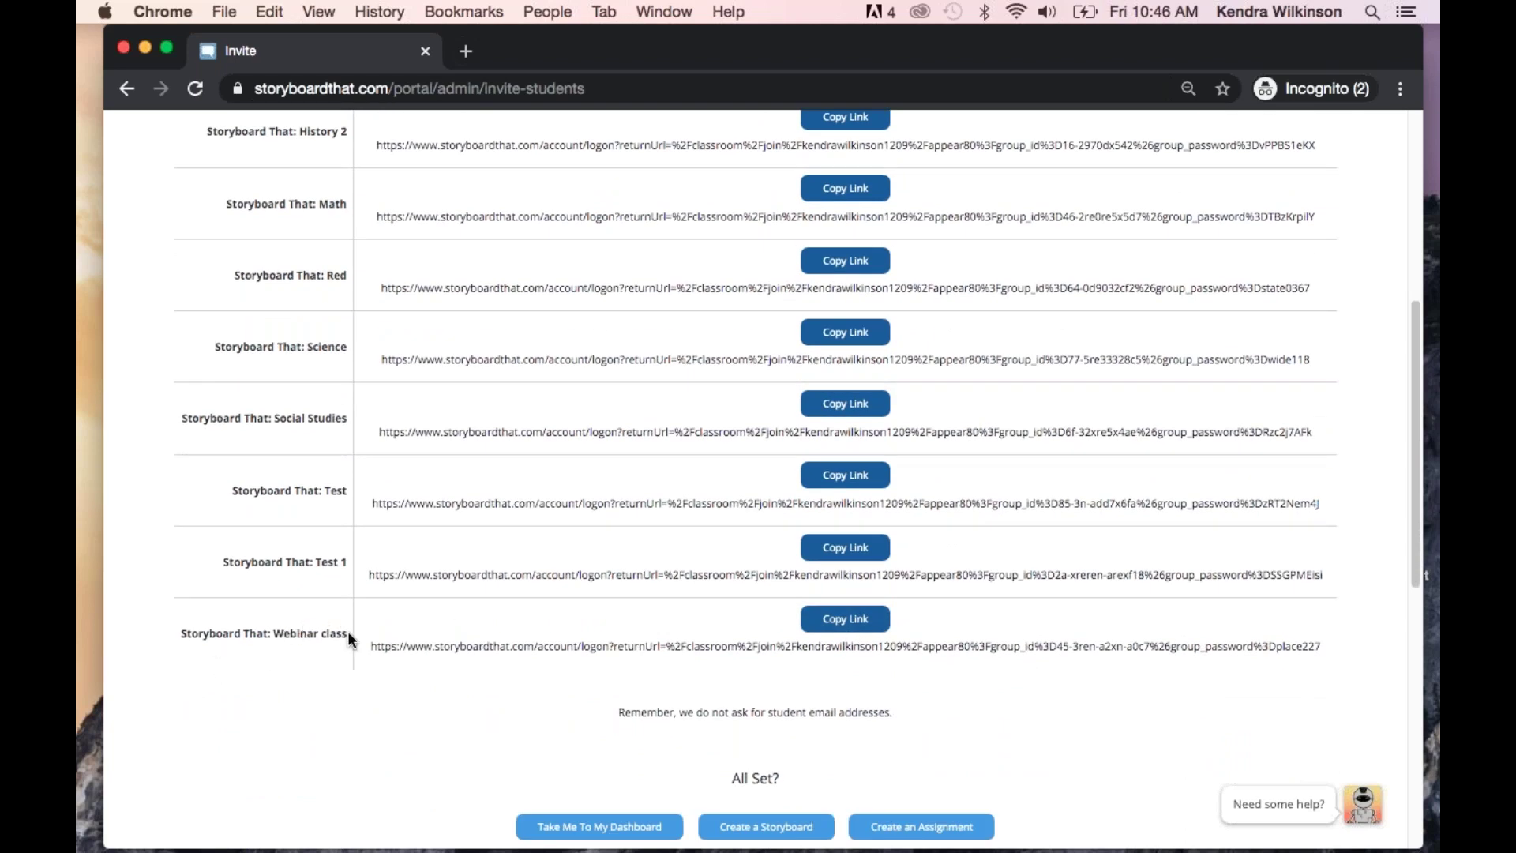
left_click_drag(365, 640, 1308, 646)
left_click(845, 619)
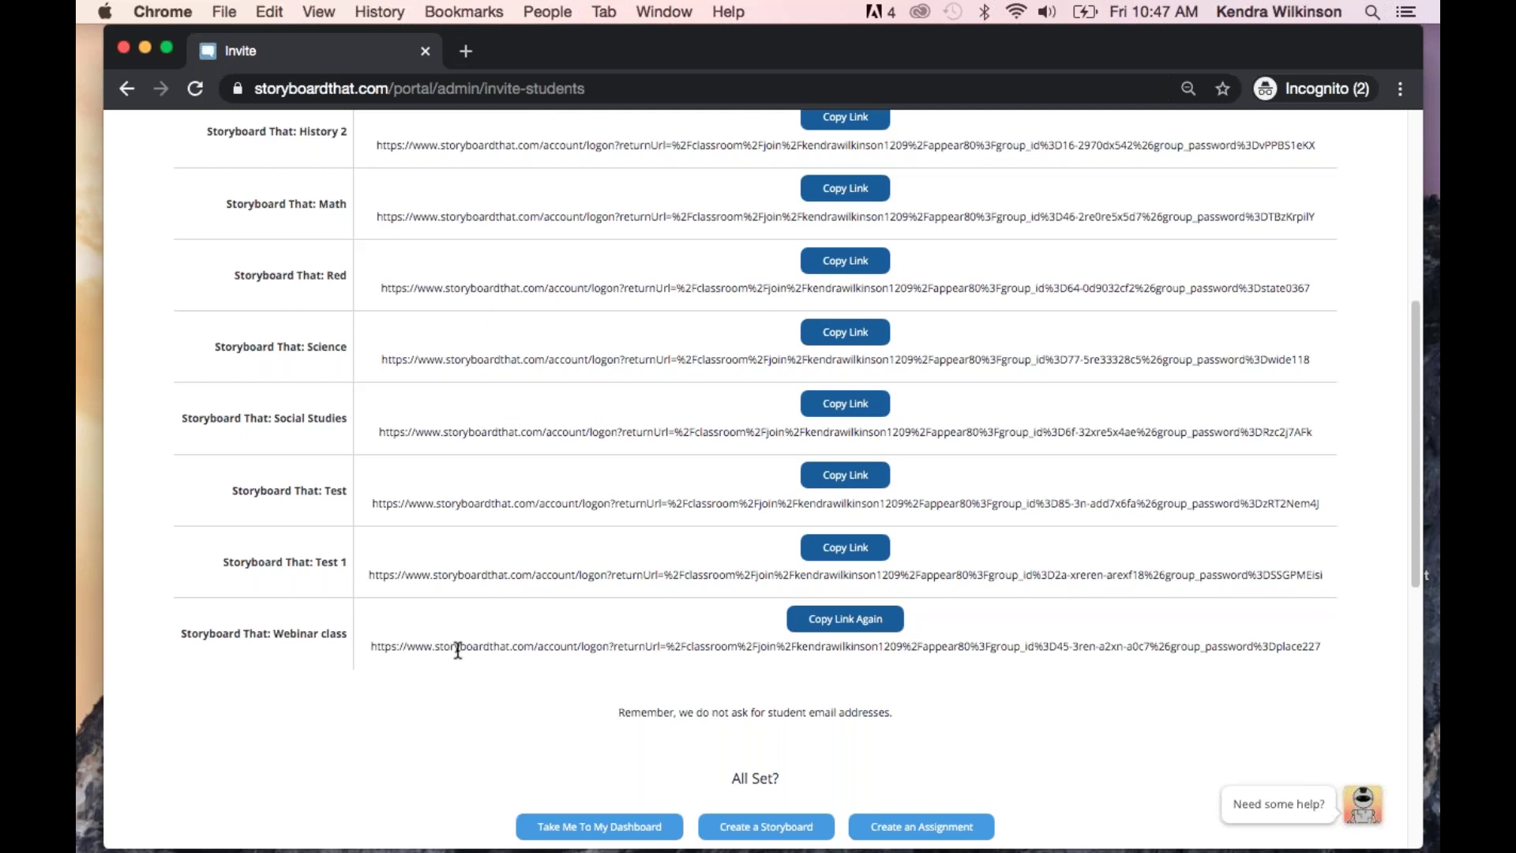
scroll(459, 647, "up", 10)
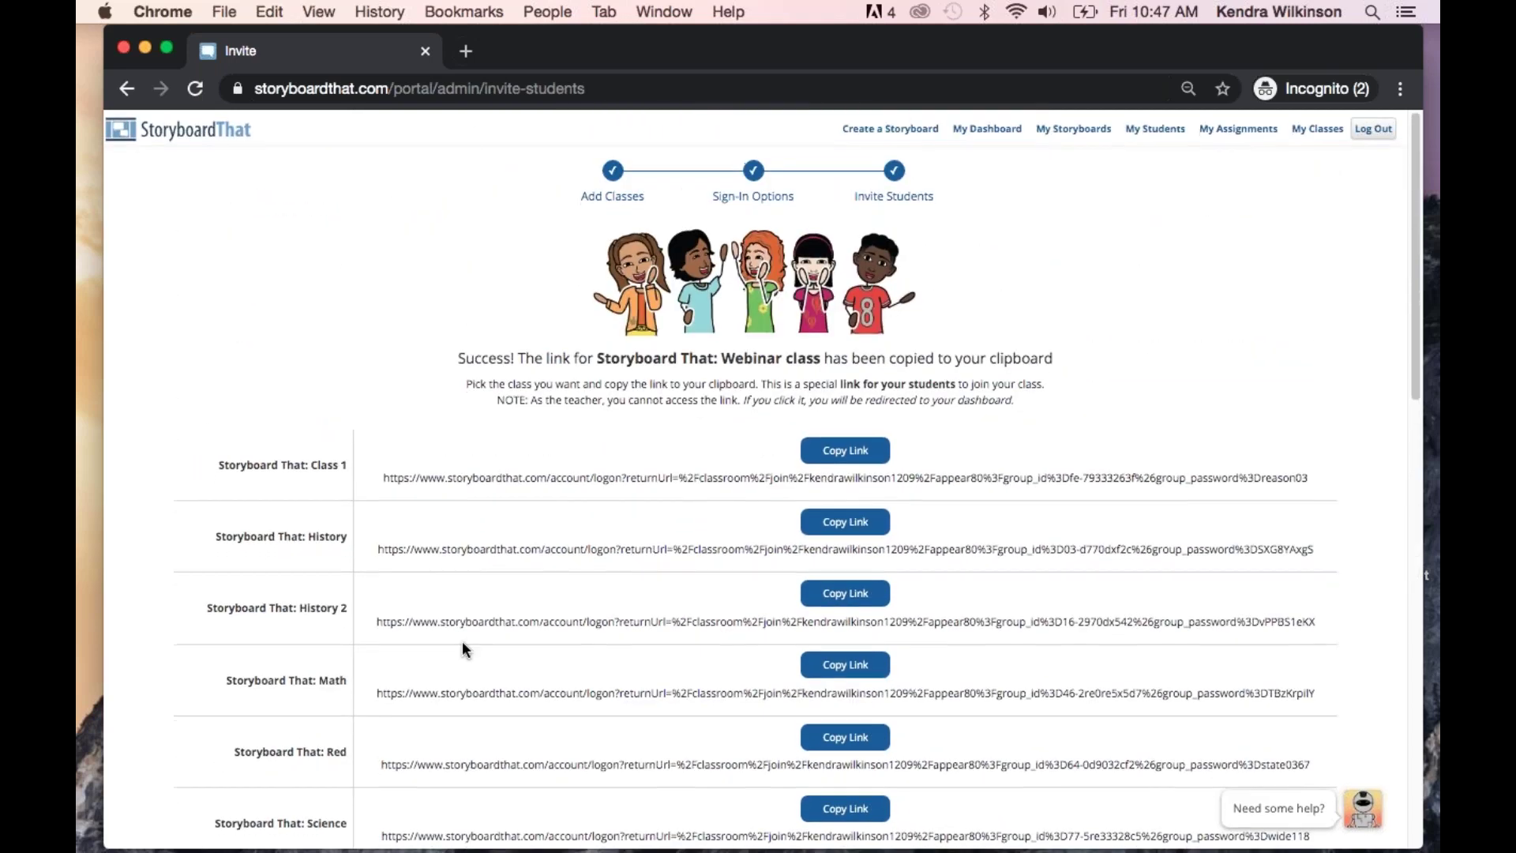
left_click(987, 126)
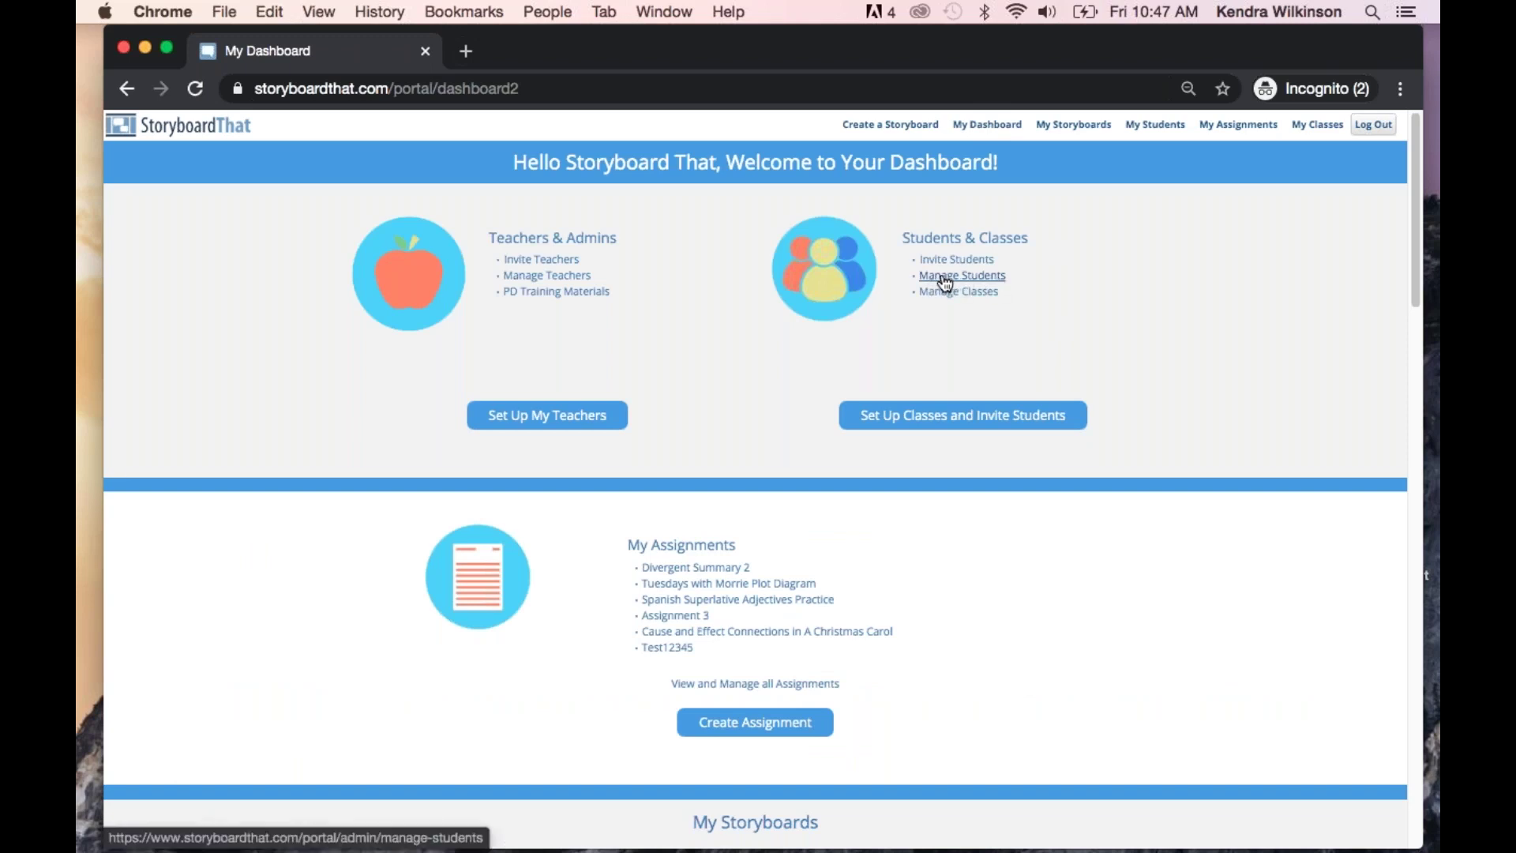
Under Manage Students, add a student with a full name, user name and password
left_click(986, 284)
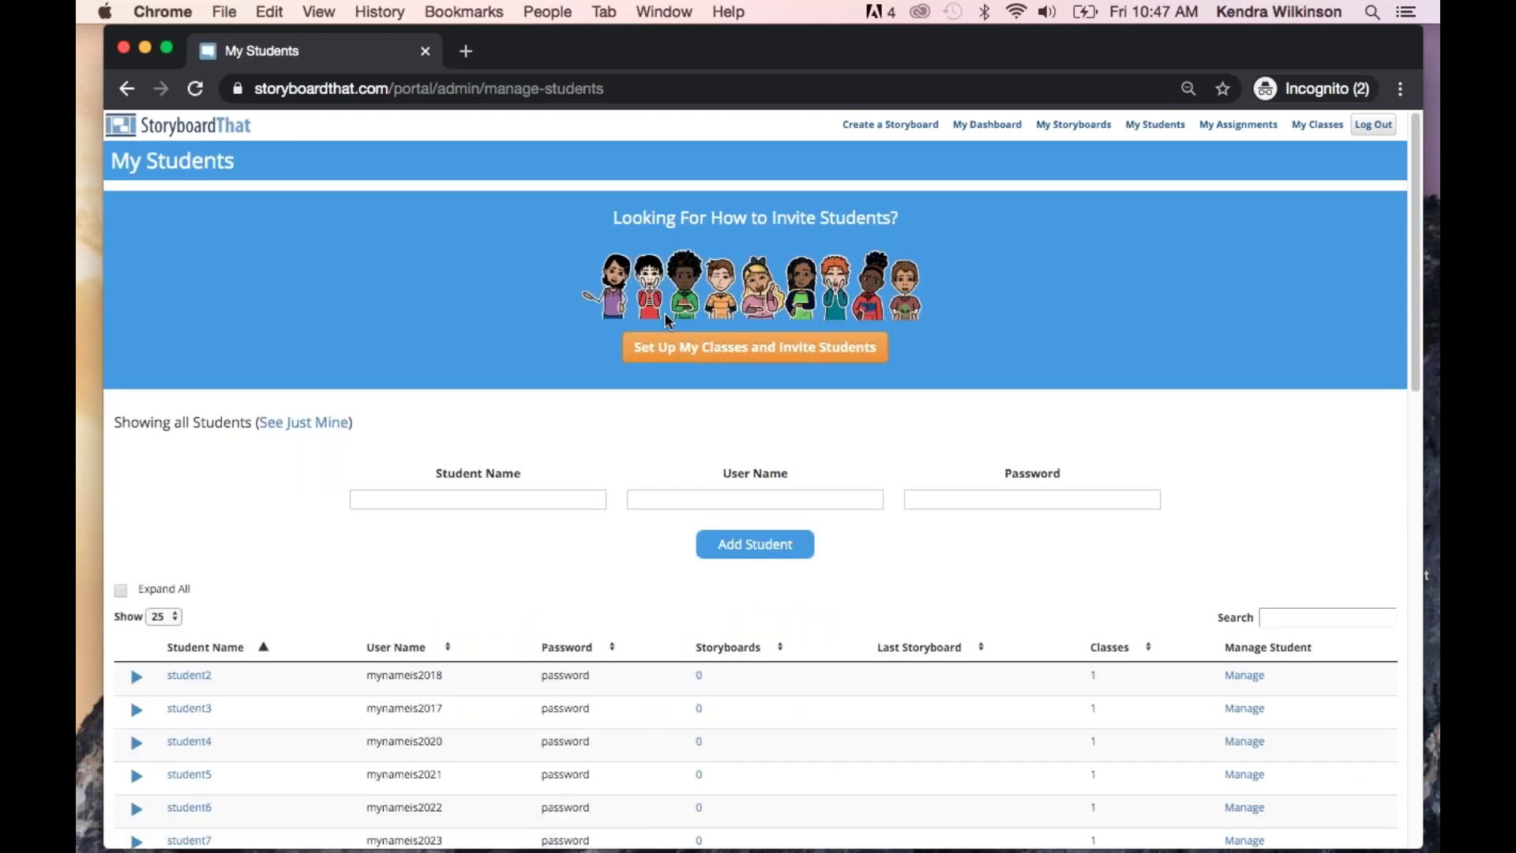
scroll(595, 440, "down", 3)
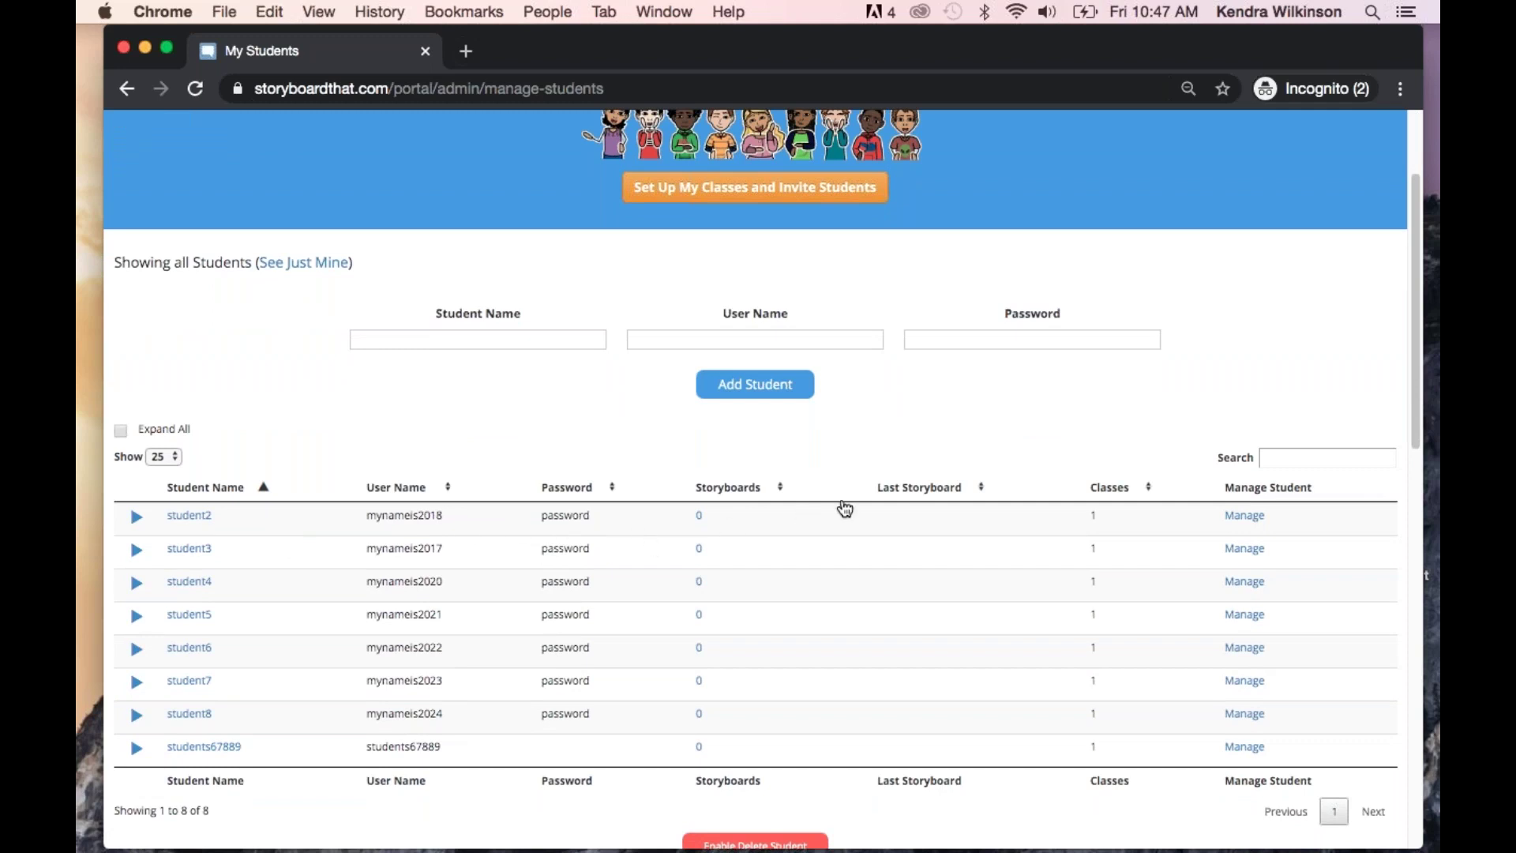
left_click(528, 340)
type("Kendra")
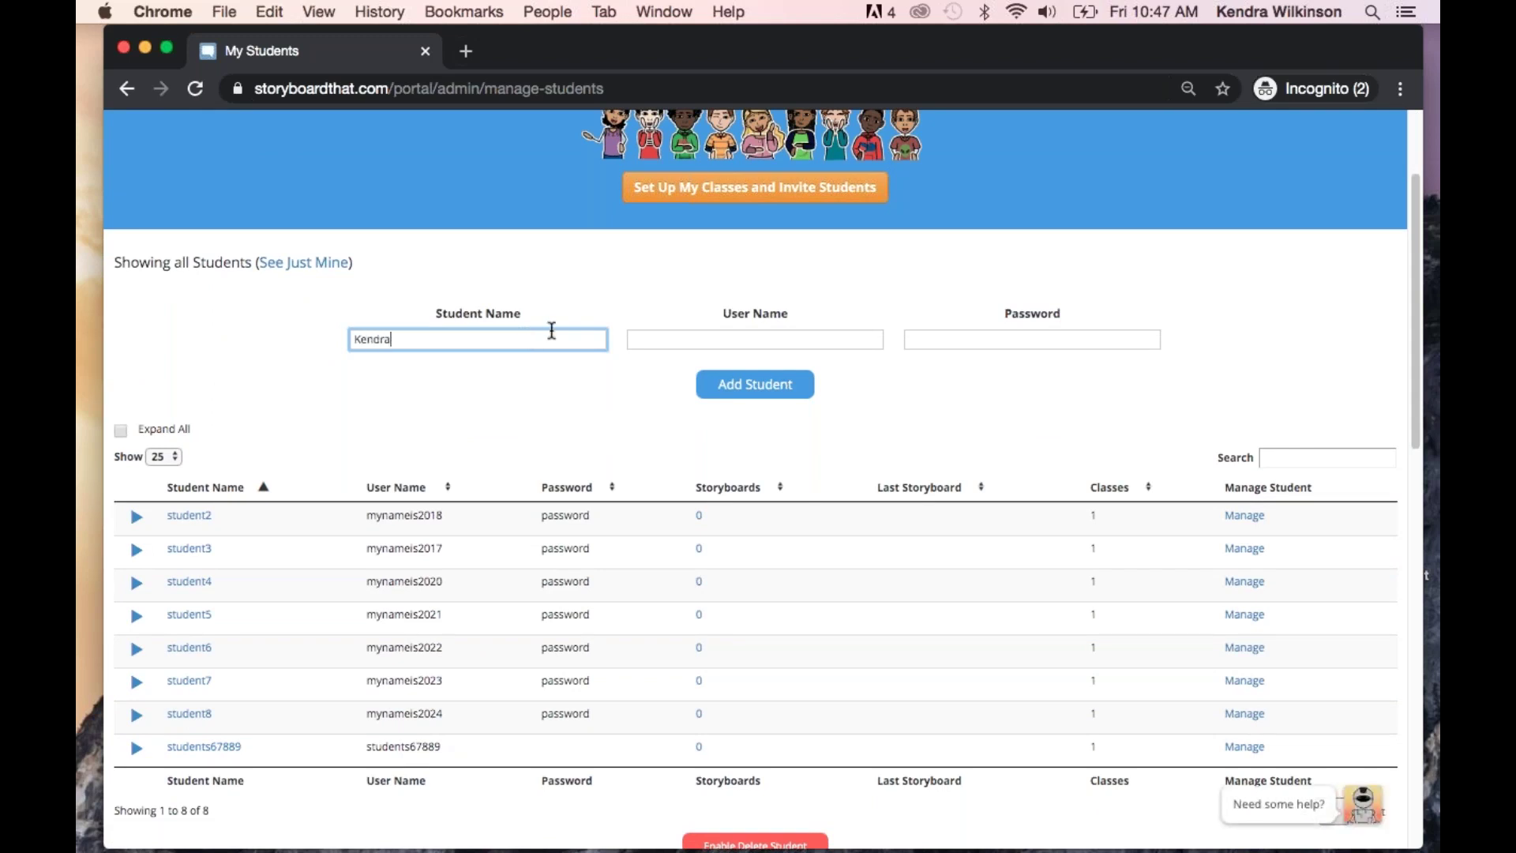
type("w")
left_click(712, 341)
type("kendra1234")
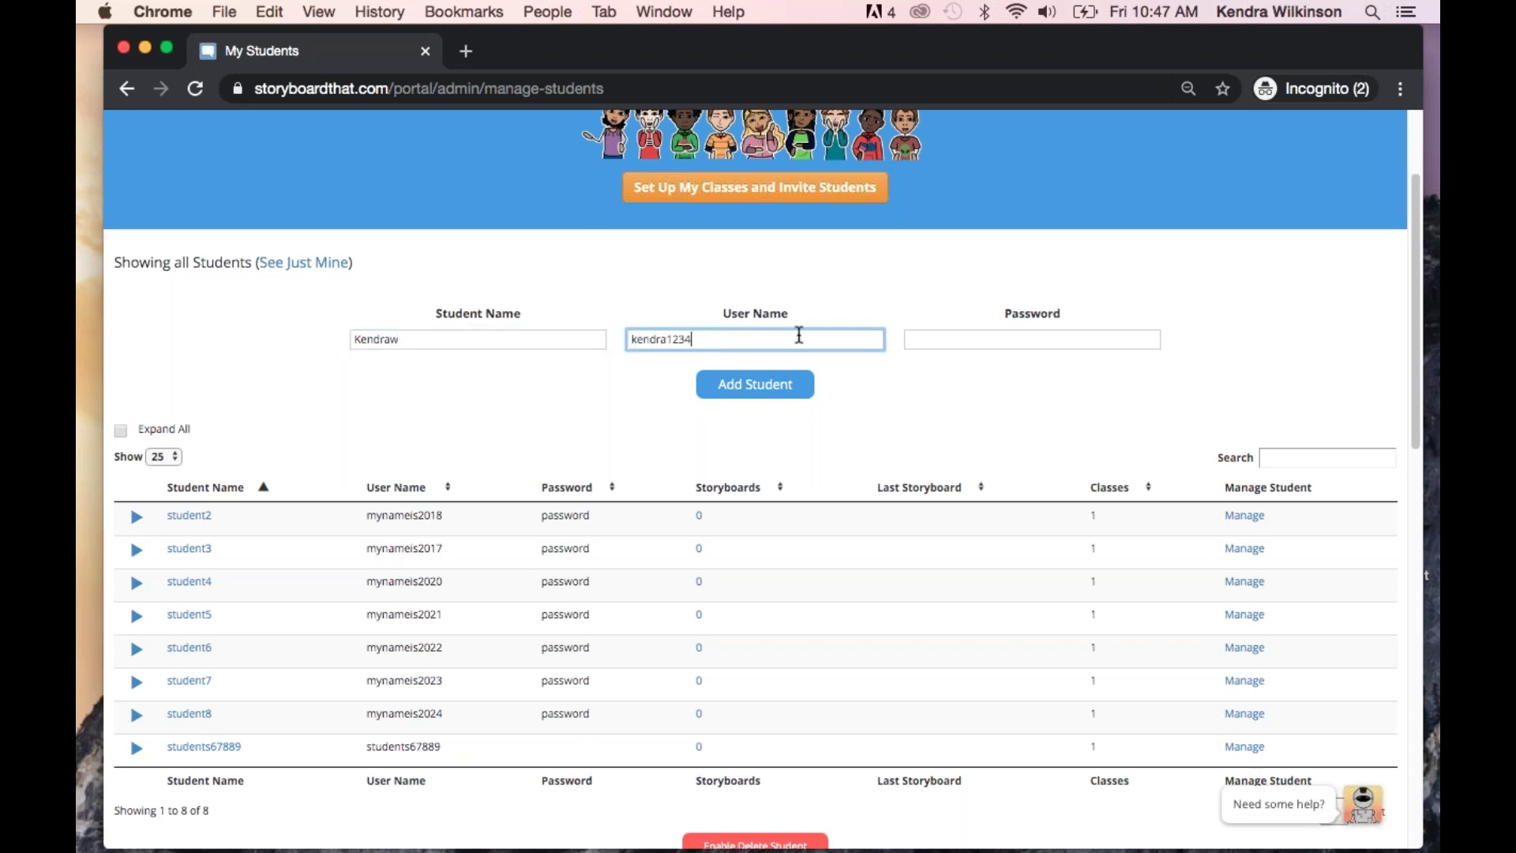
left_click(983, 341)
type("password")
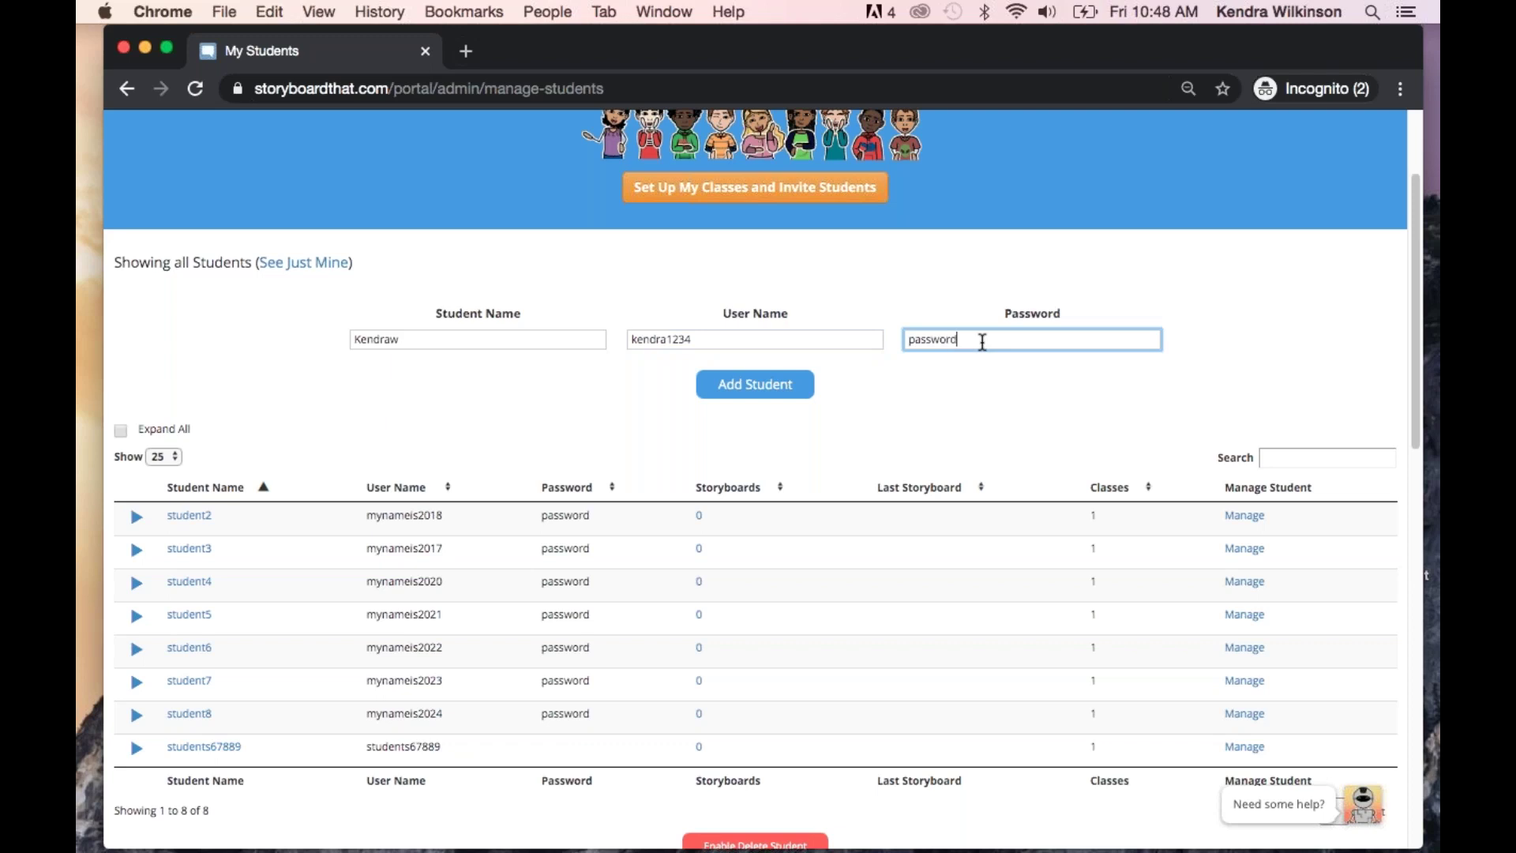
left_click(762, 387)
scroll(597, 417, "down", 3)
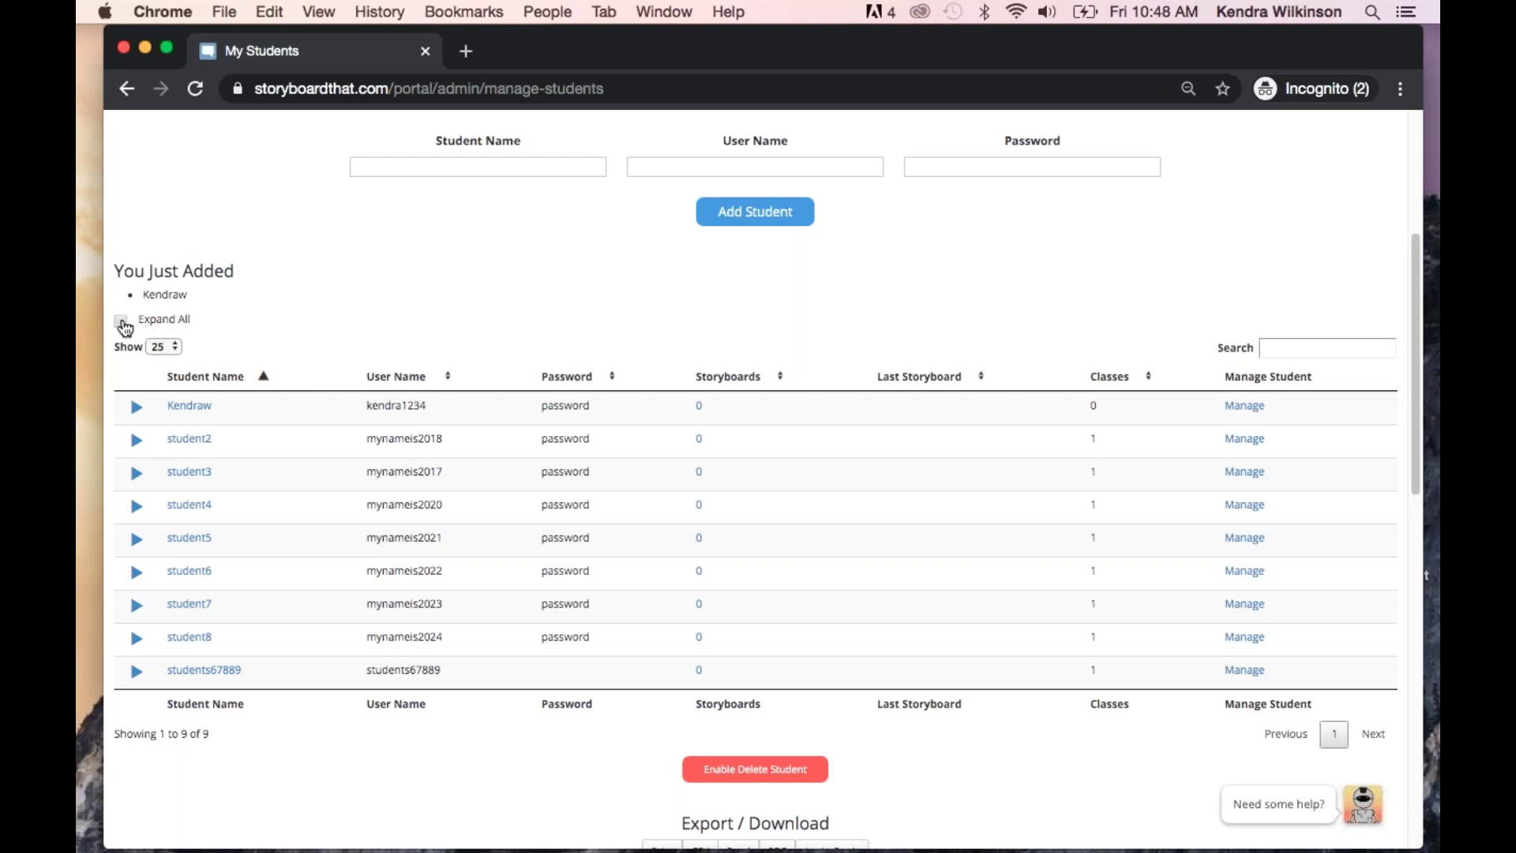
left_click(123, 322)
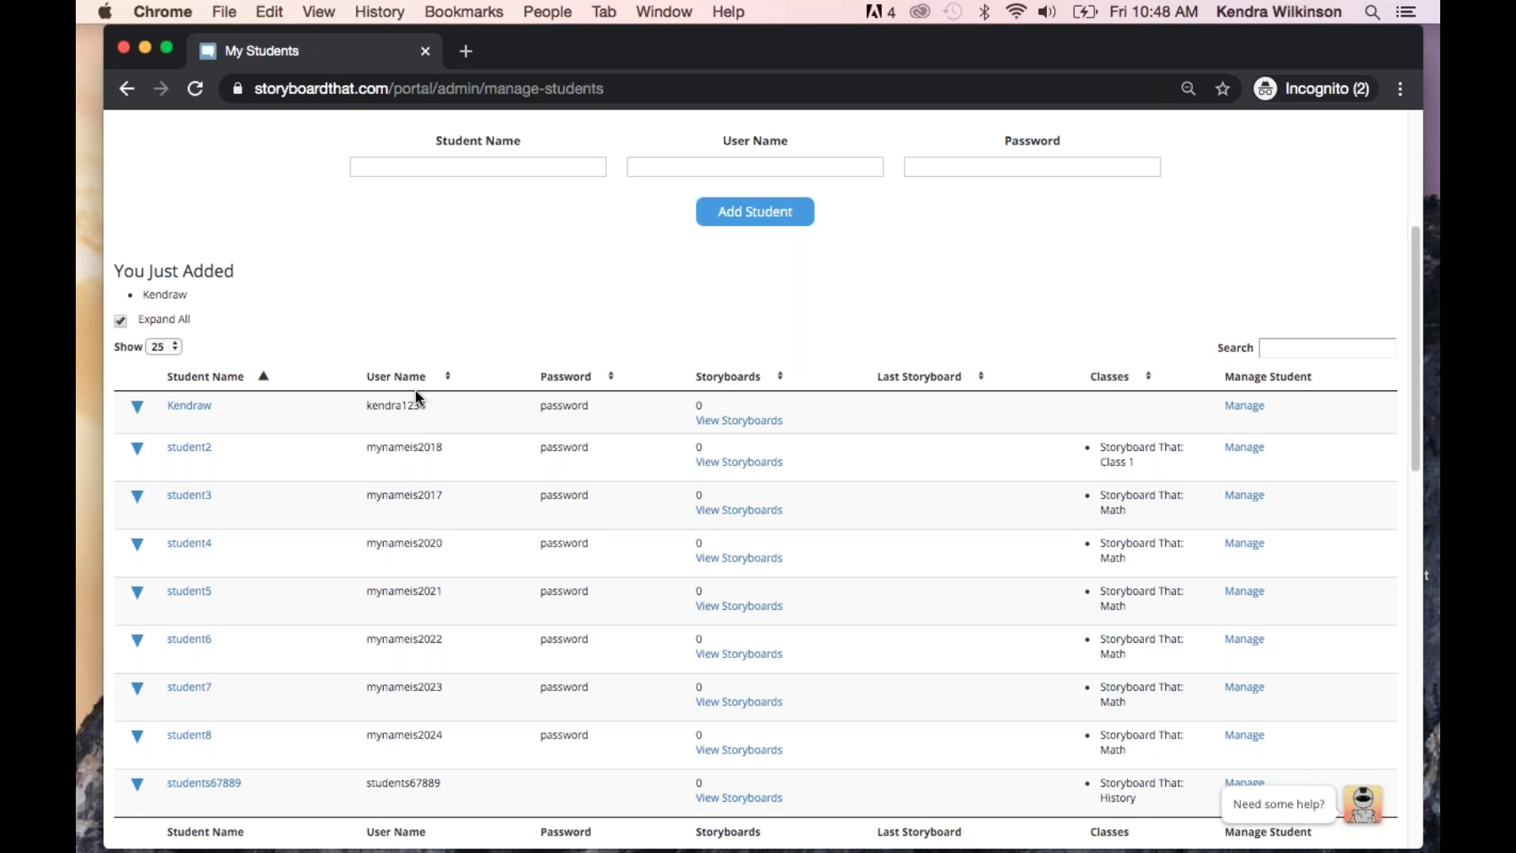
left_click(121, 321)
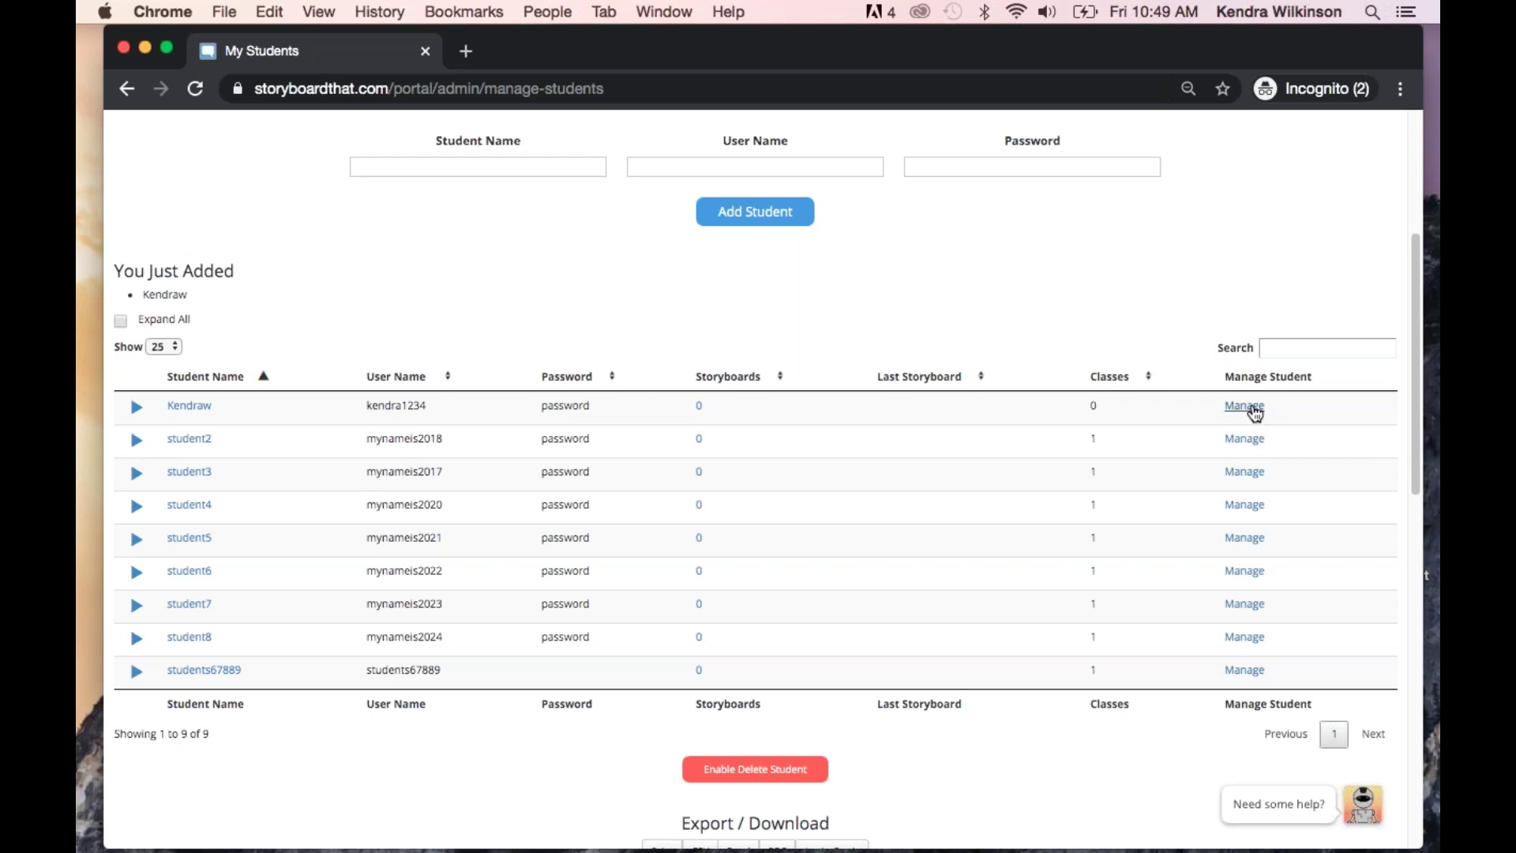
Add the newest student to Webinar class in their account settings, then close the dialog
left_click(1253, 411)
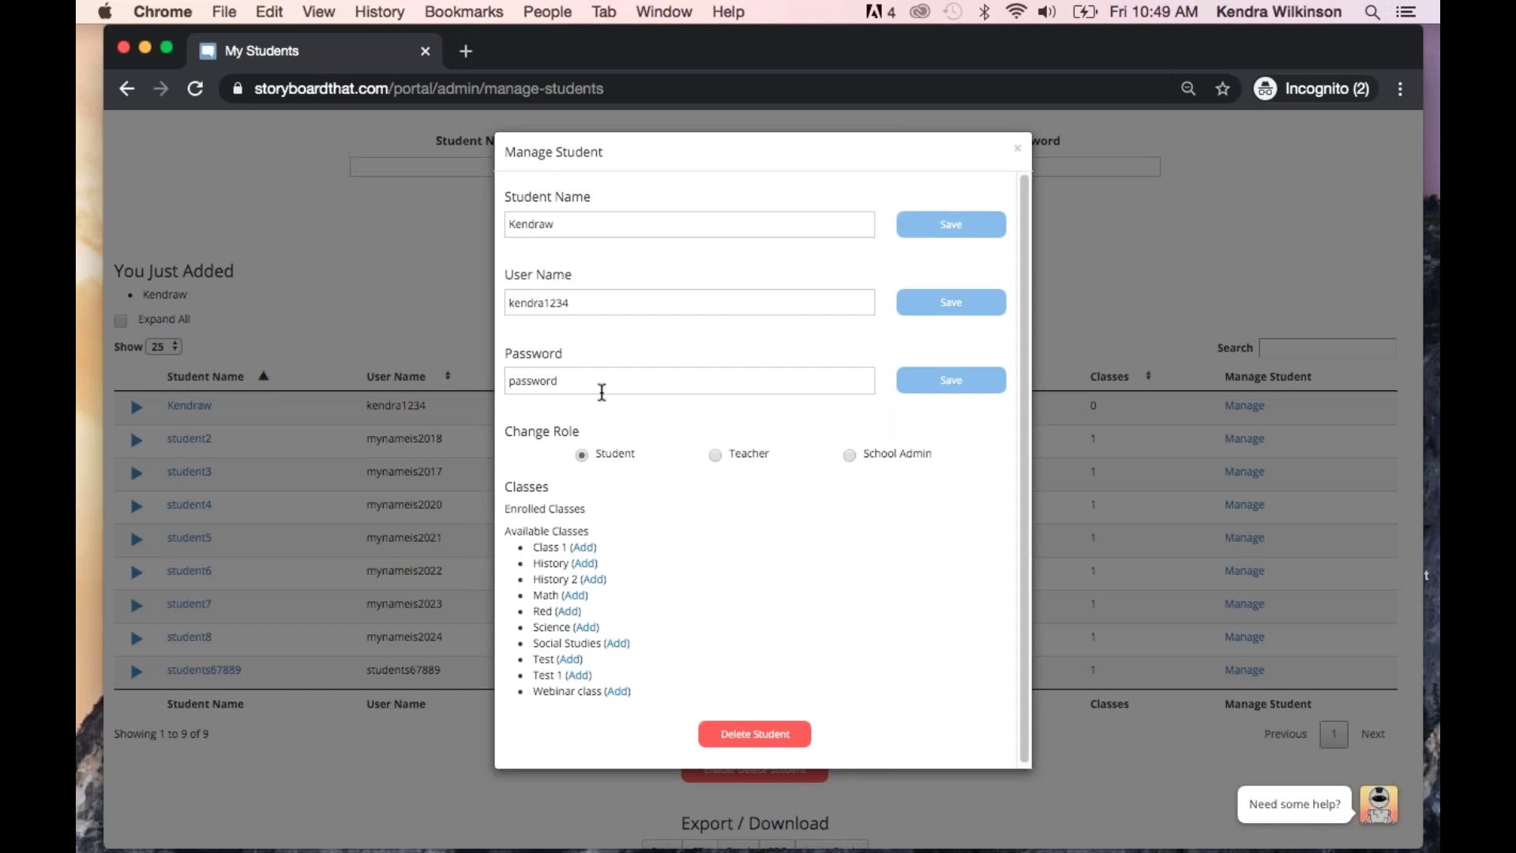
scroll(584, 375, "down", 1)
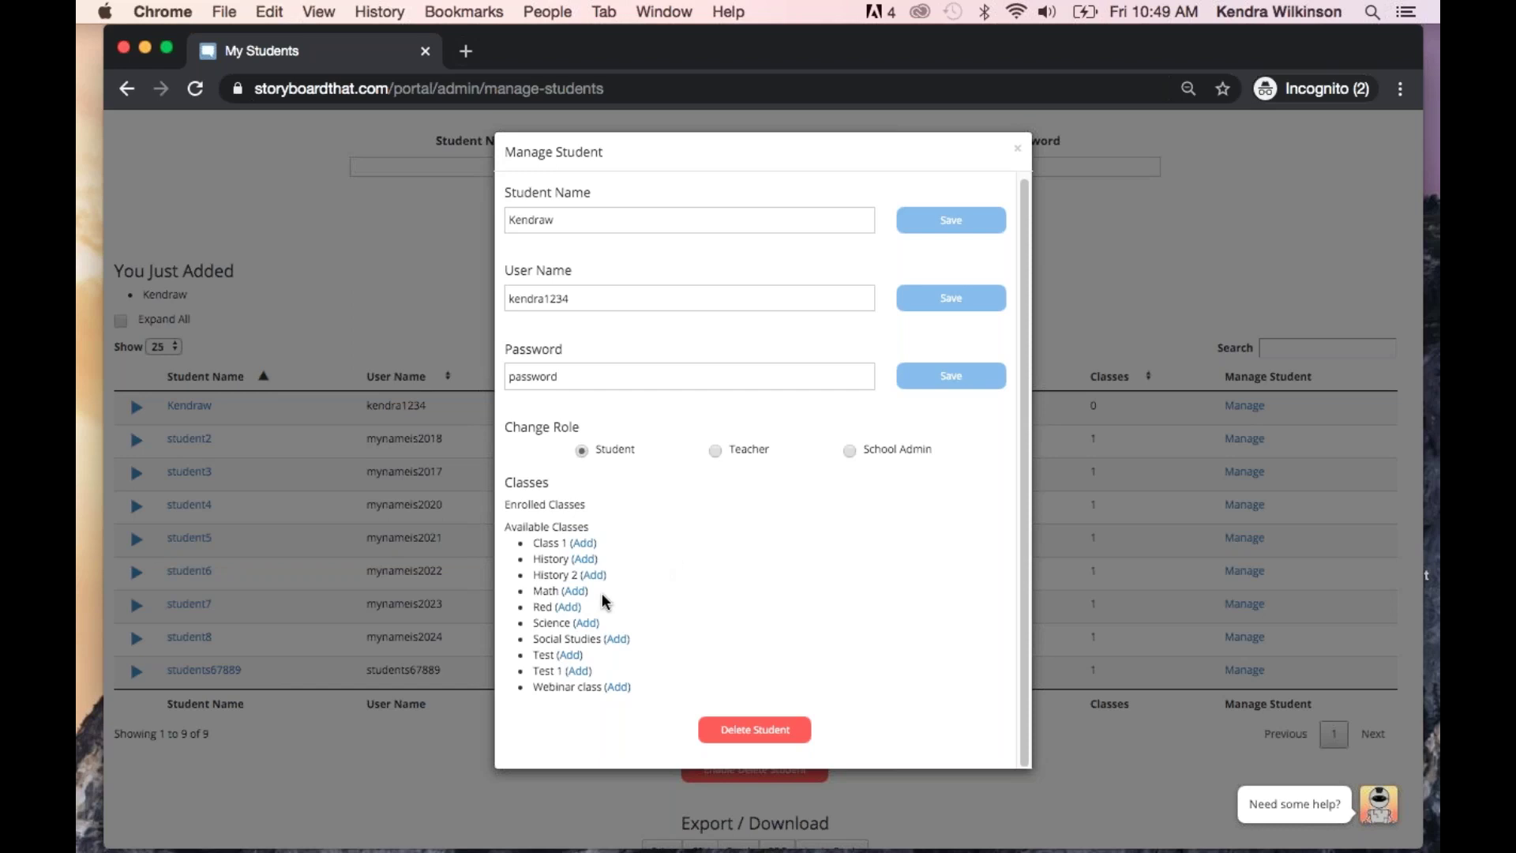
left_click(619, 687)
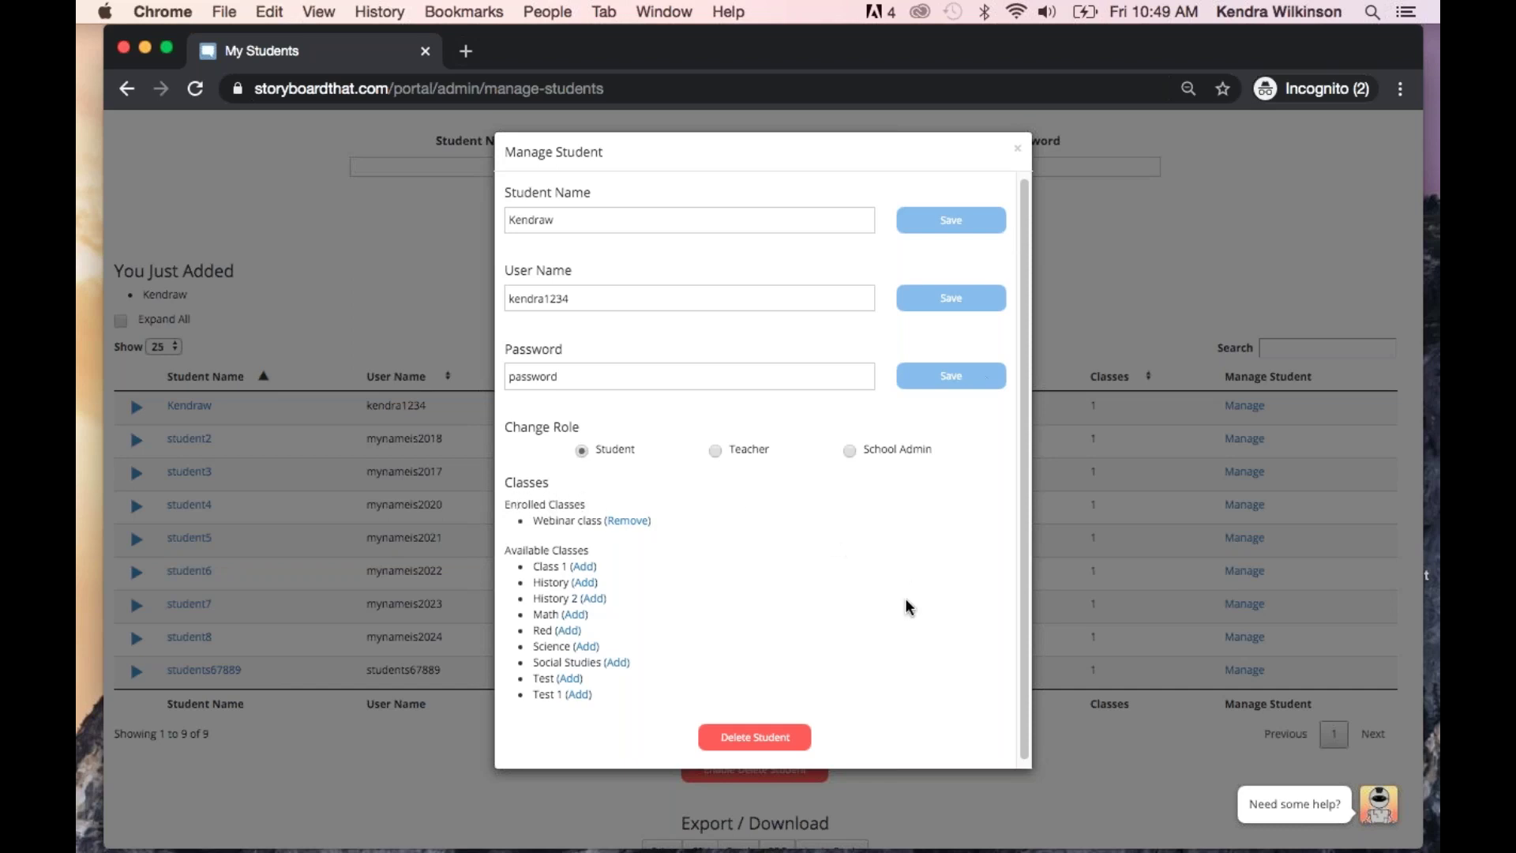
scroll(908, 606, "down", 1)
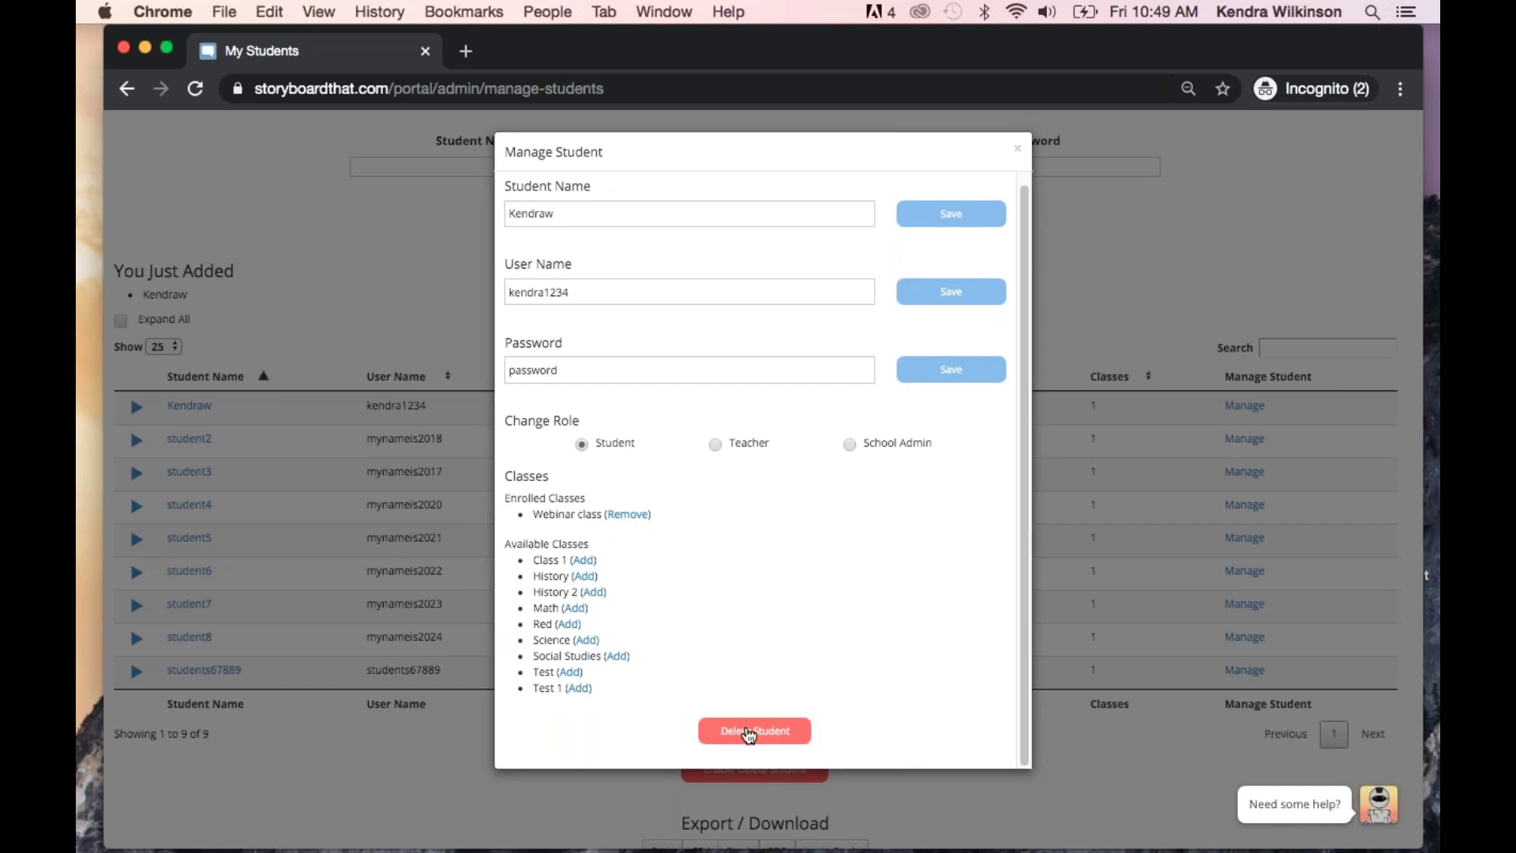
left_click(1019, 152)
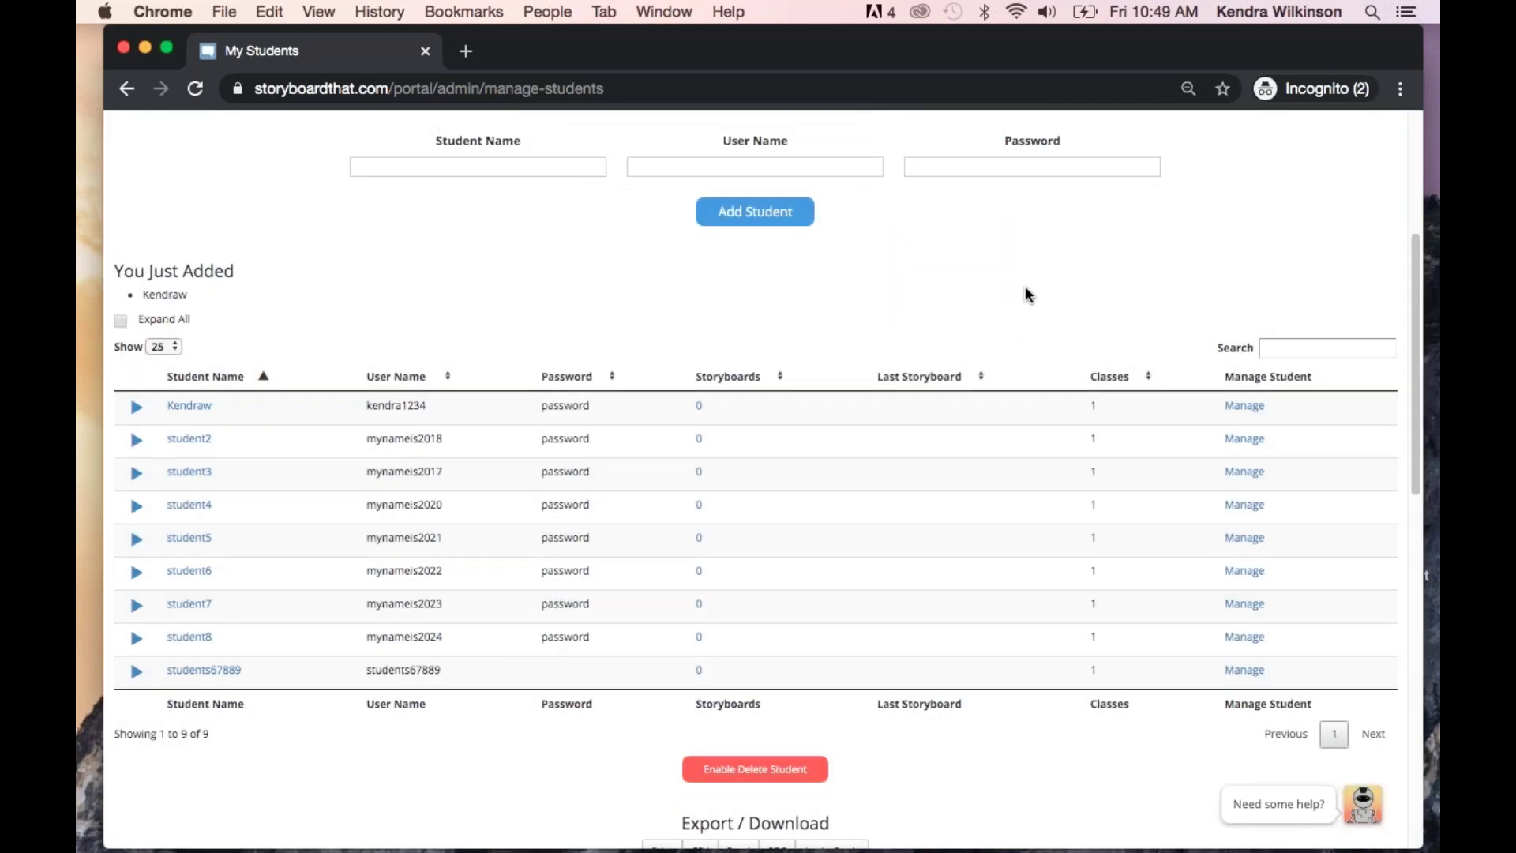
scroll(1002, 505, "down", 3)
scroll(969, 691, "down", 1)
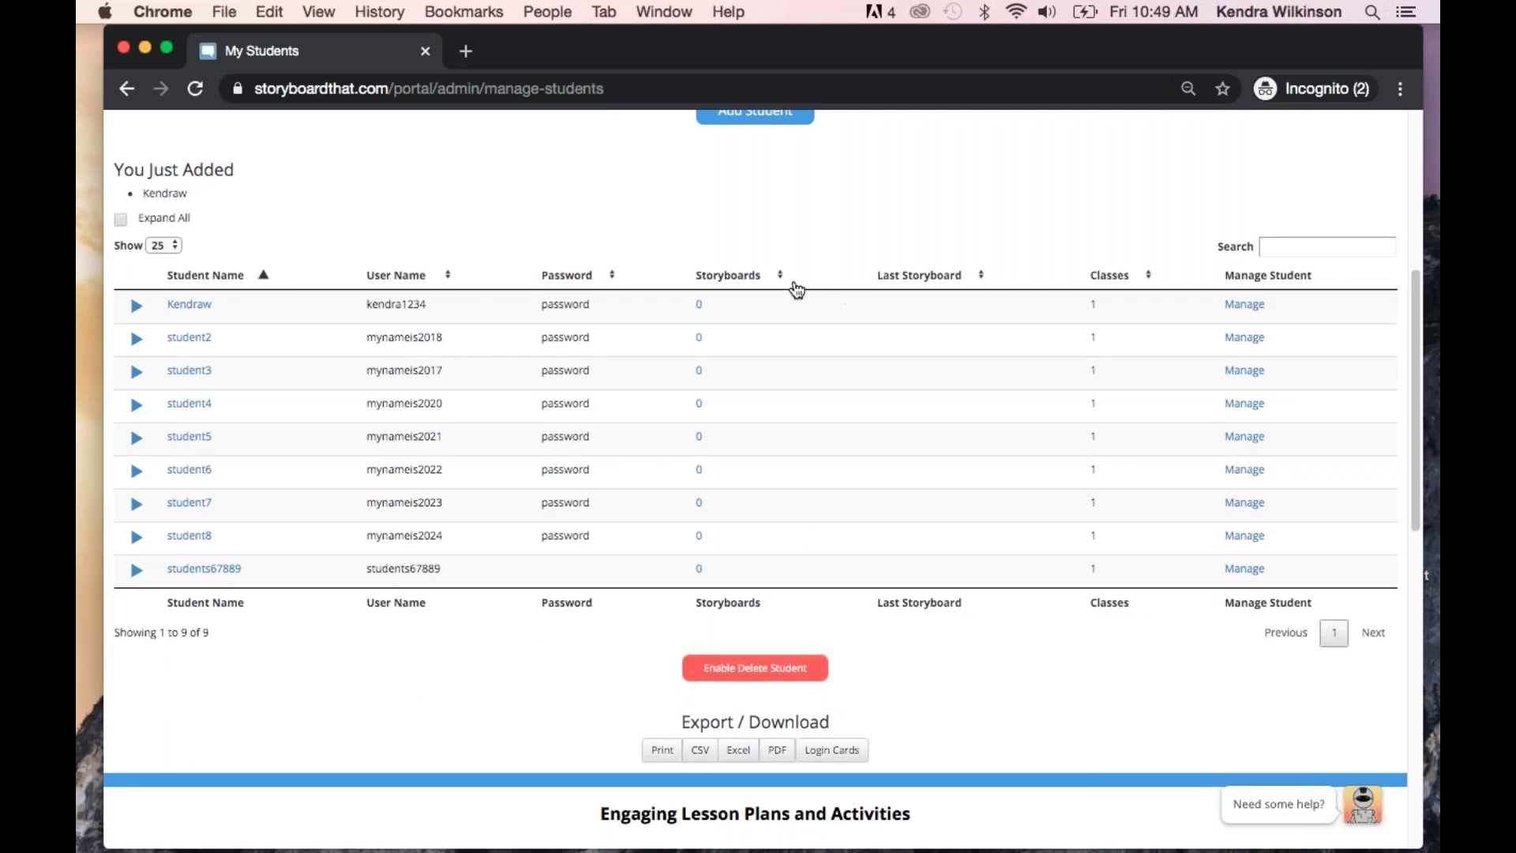
left_click(729, 673)
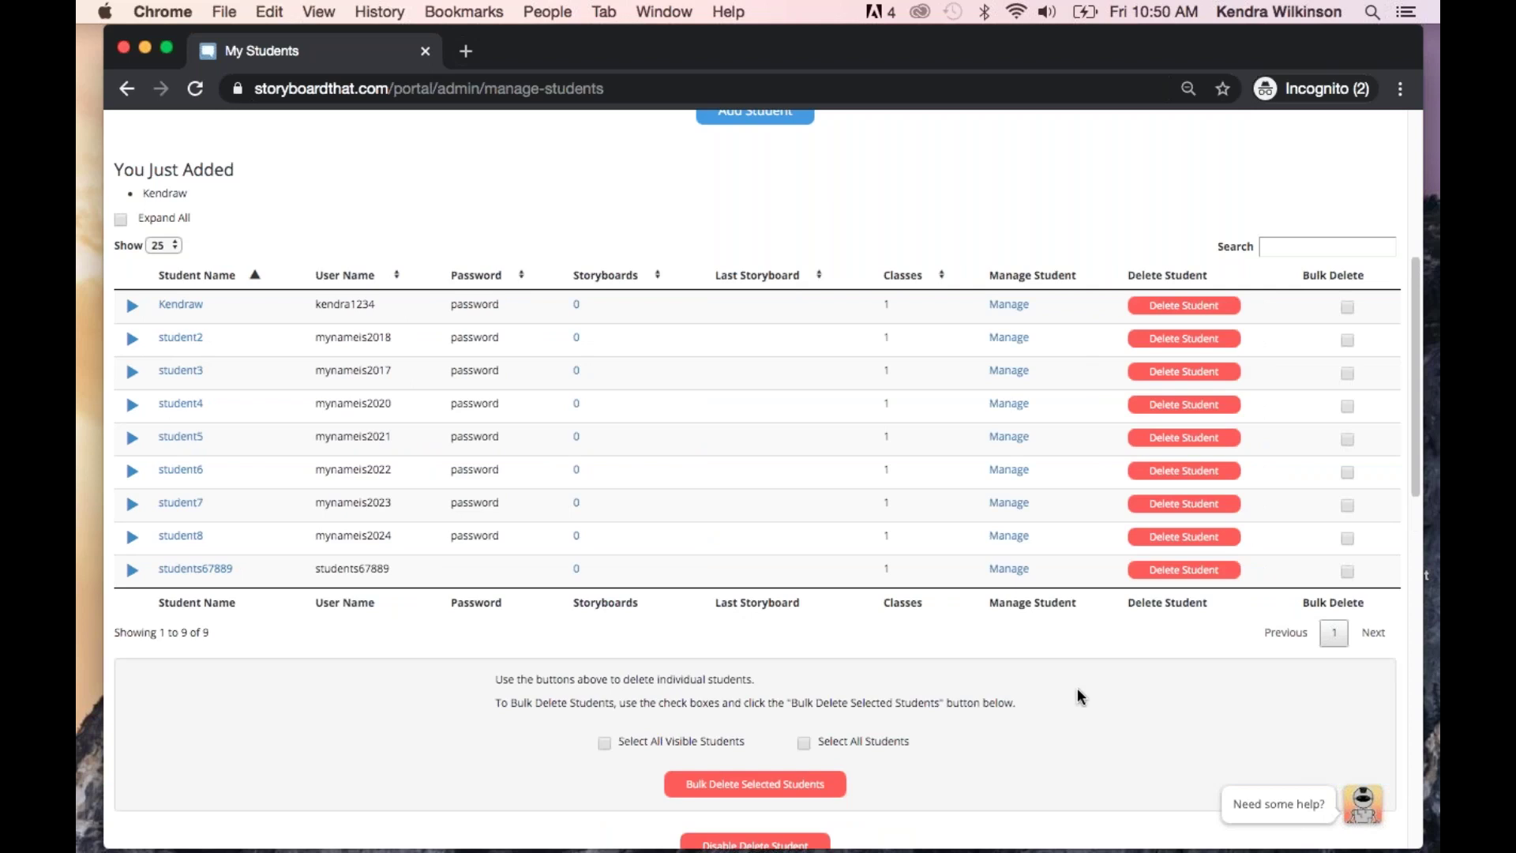
scroll(1077, 697, "down", 3)
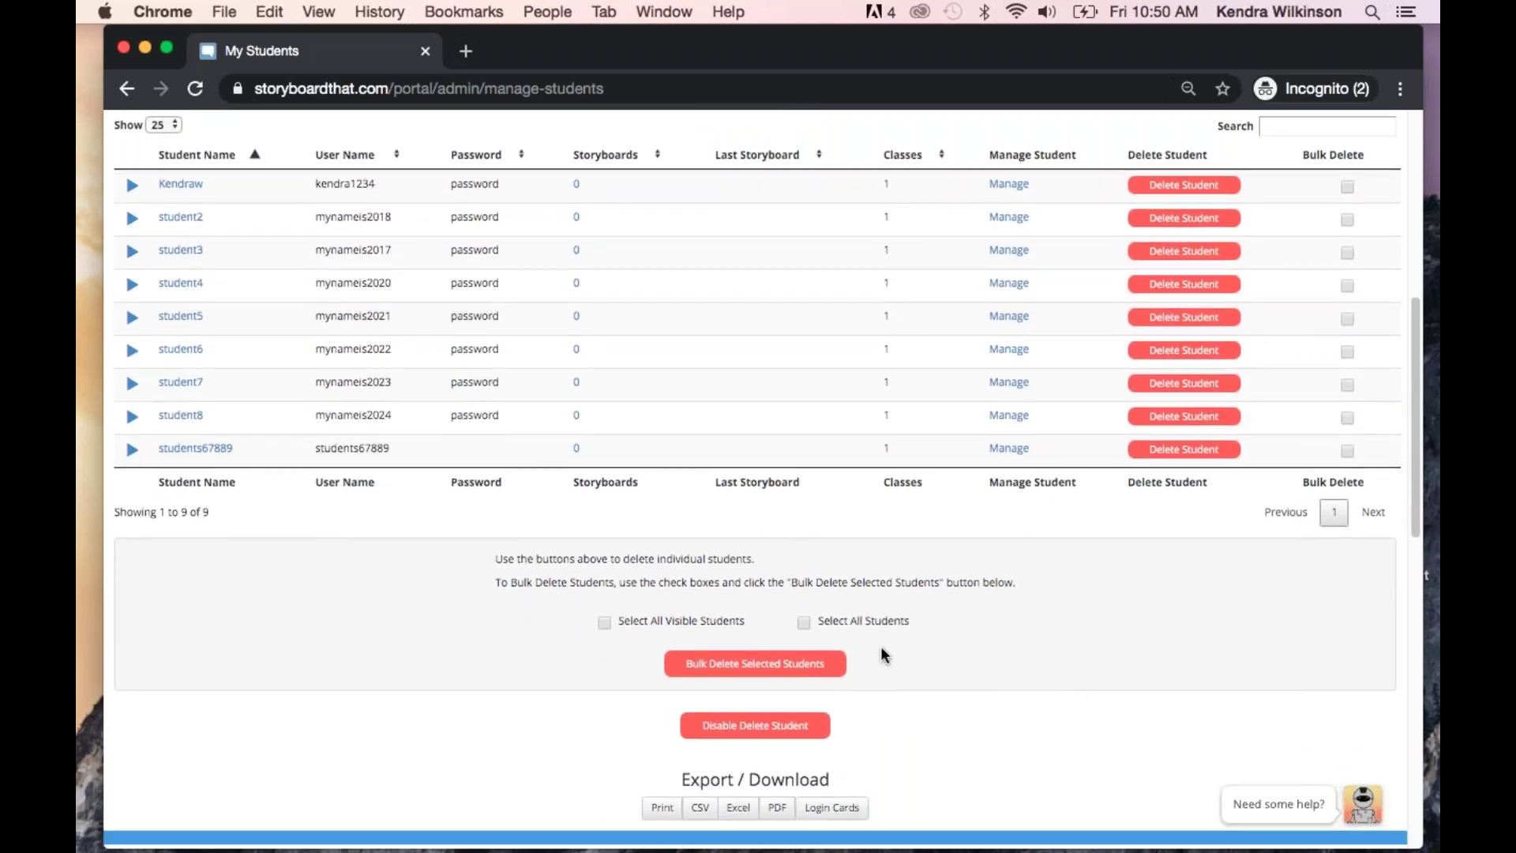
left_click(804, 624)
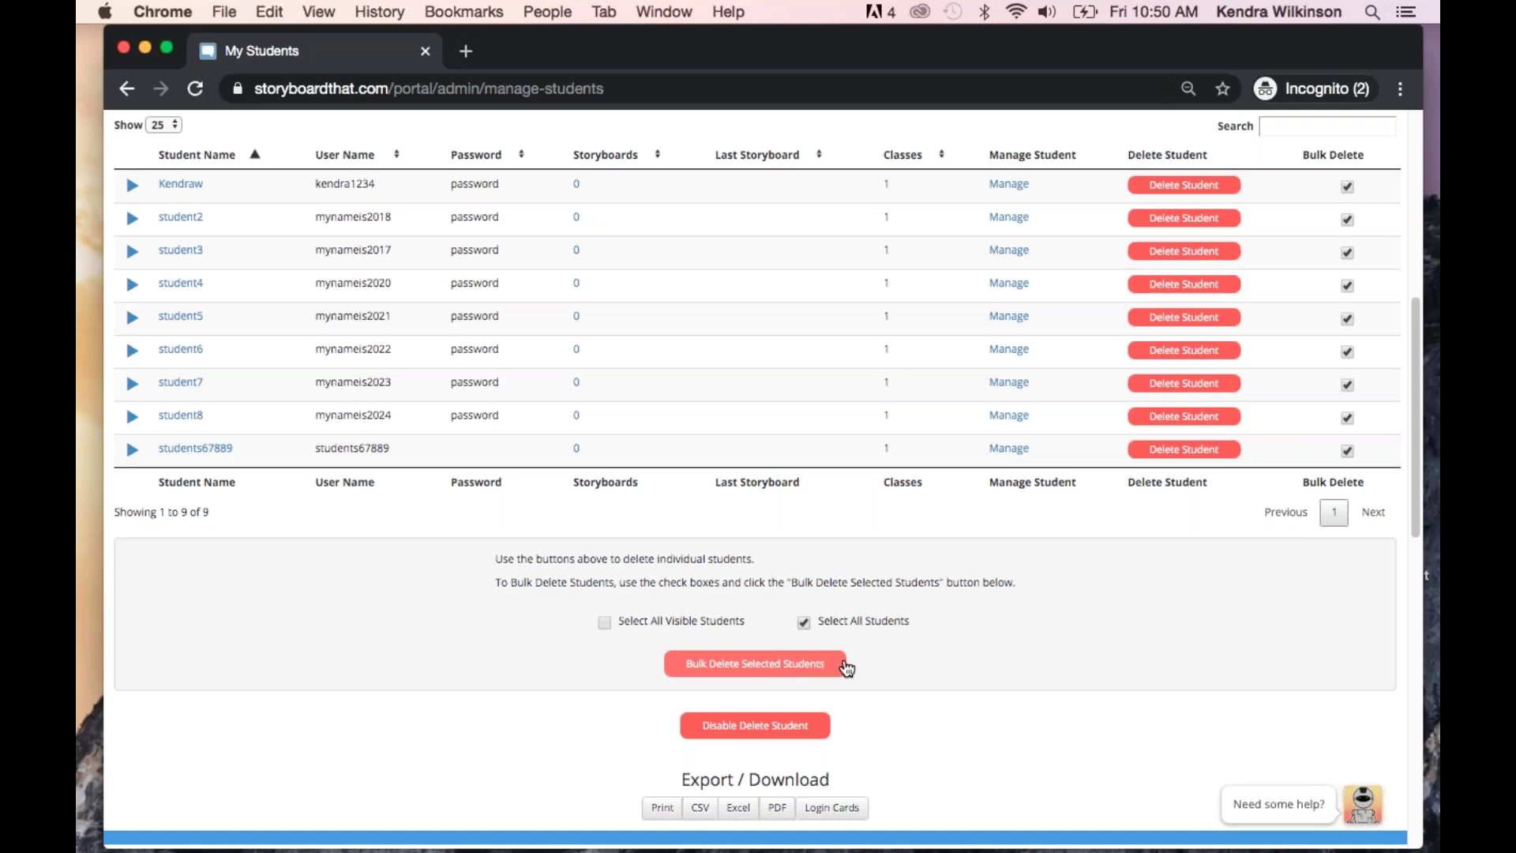
left_click(750, 727)
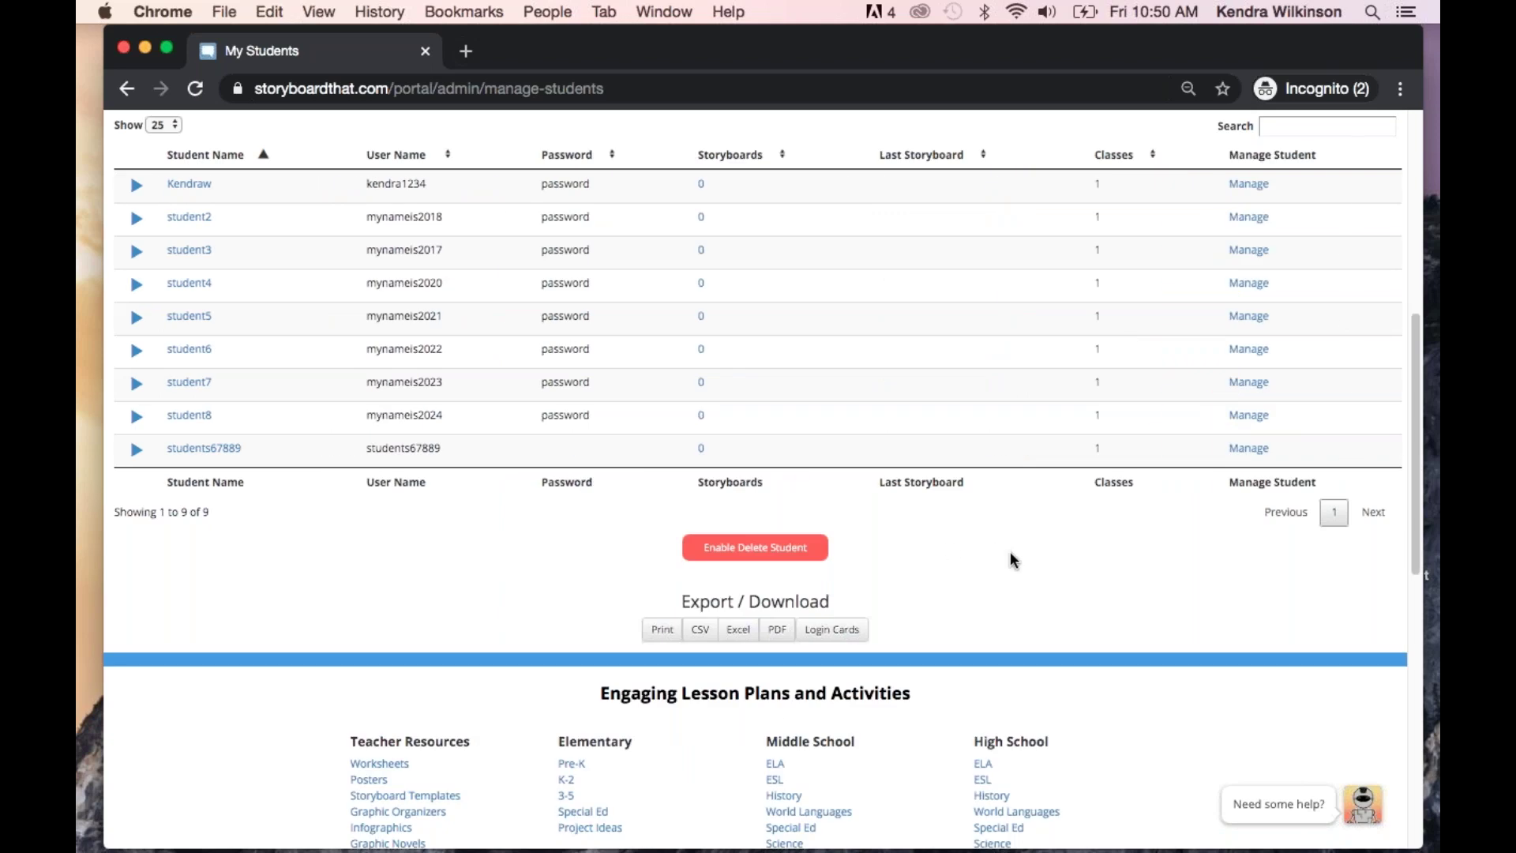
scroll(1011, 551, "up", 1)
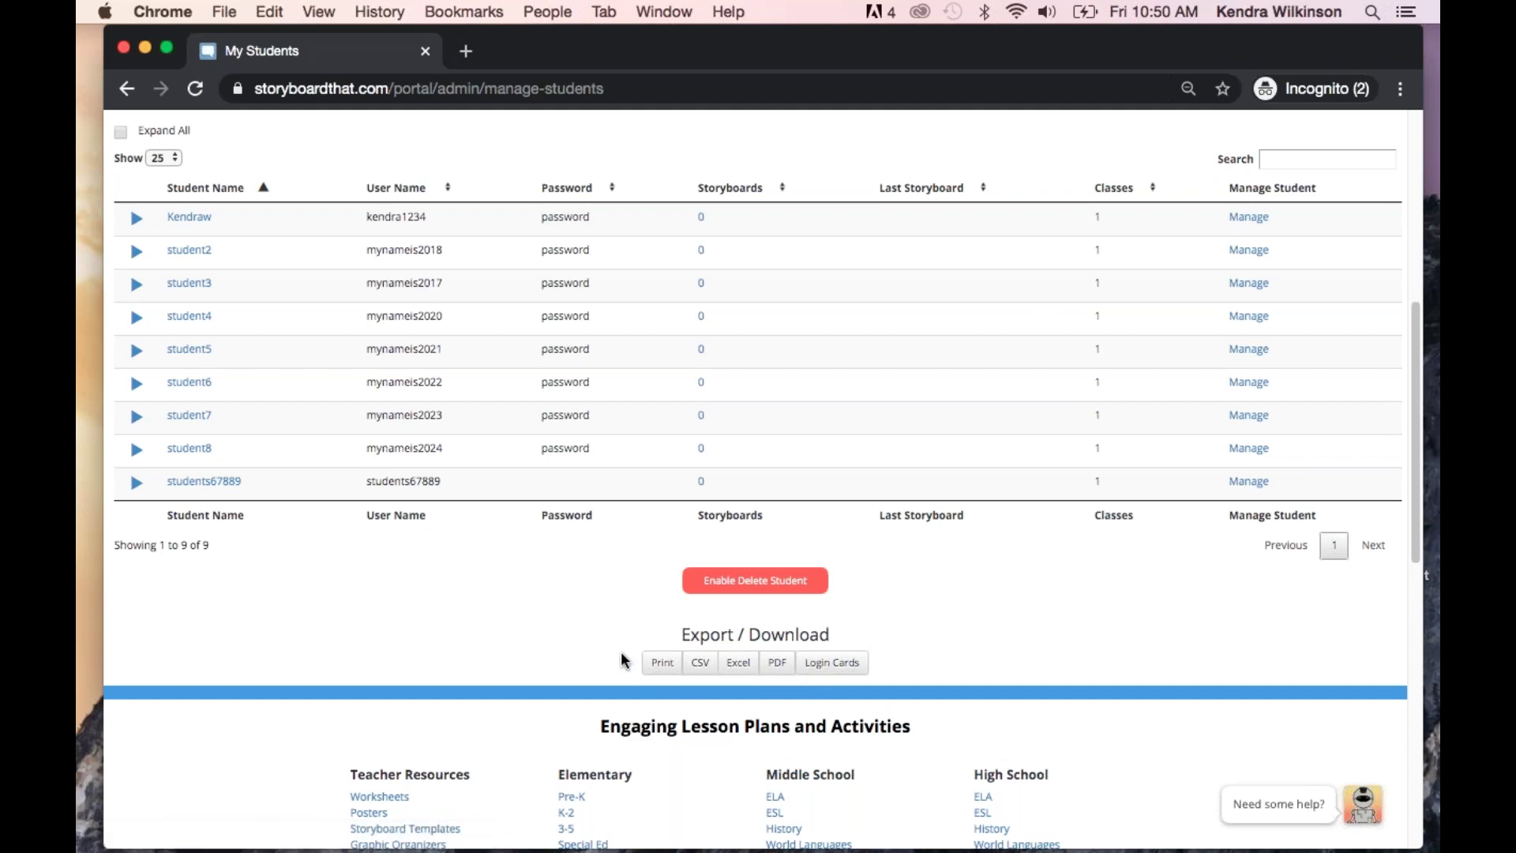
scroll(624, 660, "up", 7)
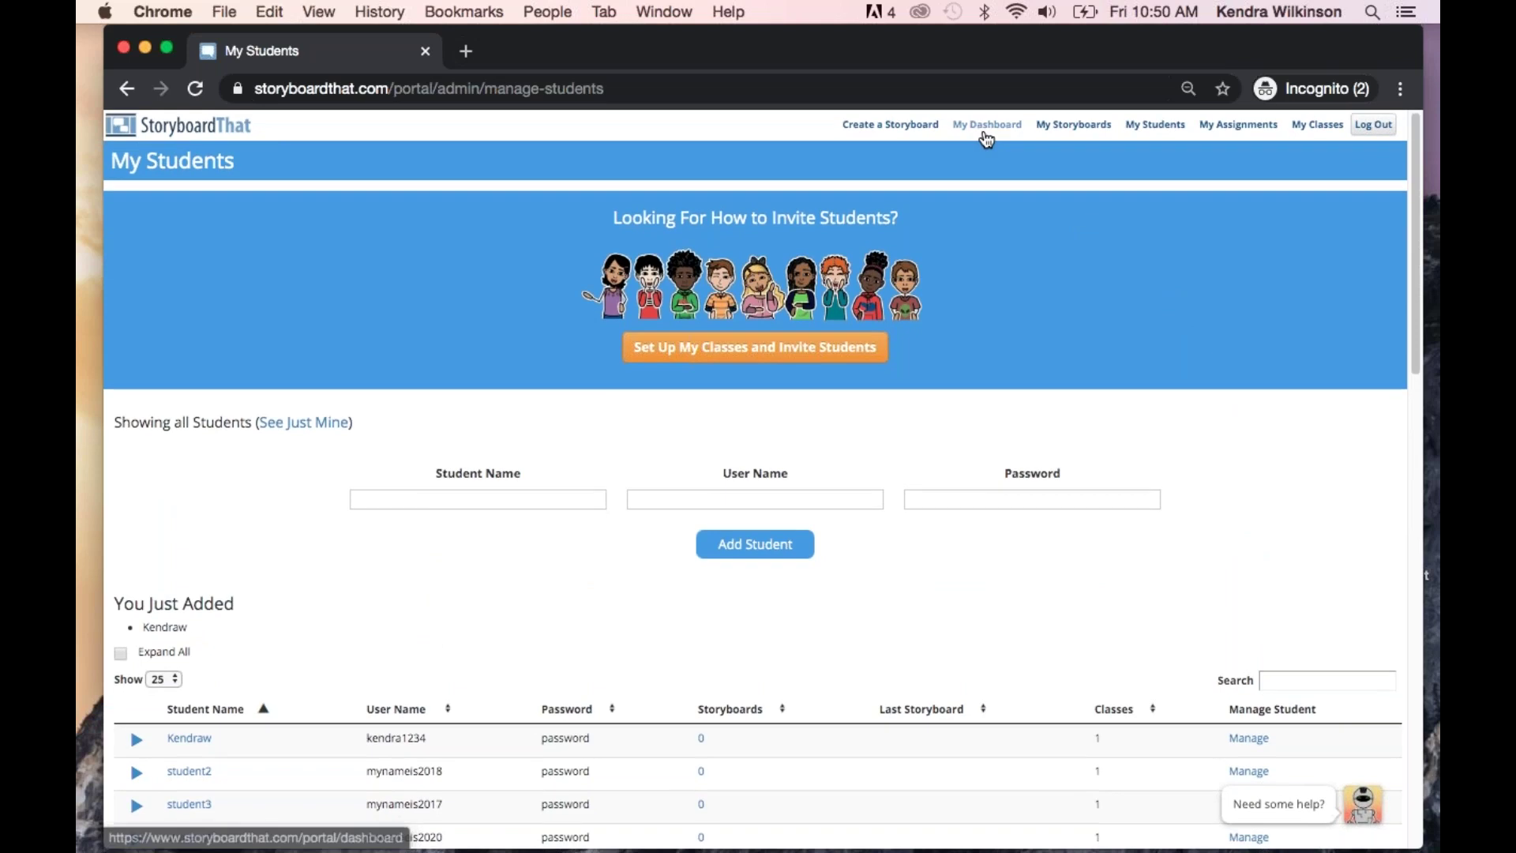
Return to My Dashboard and scroll down to the My Assignments section
left_click(987, 128)
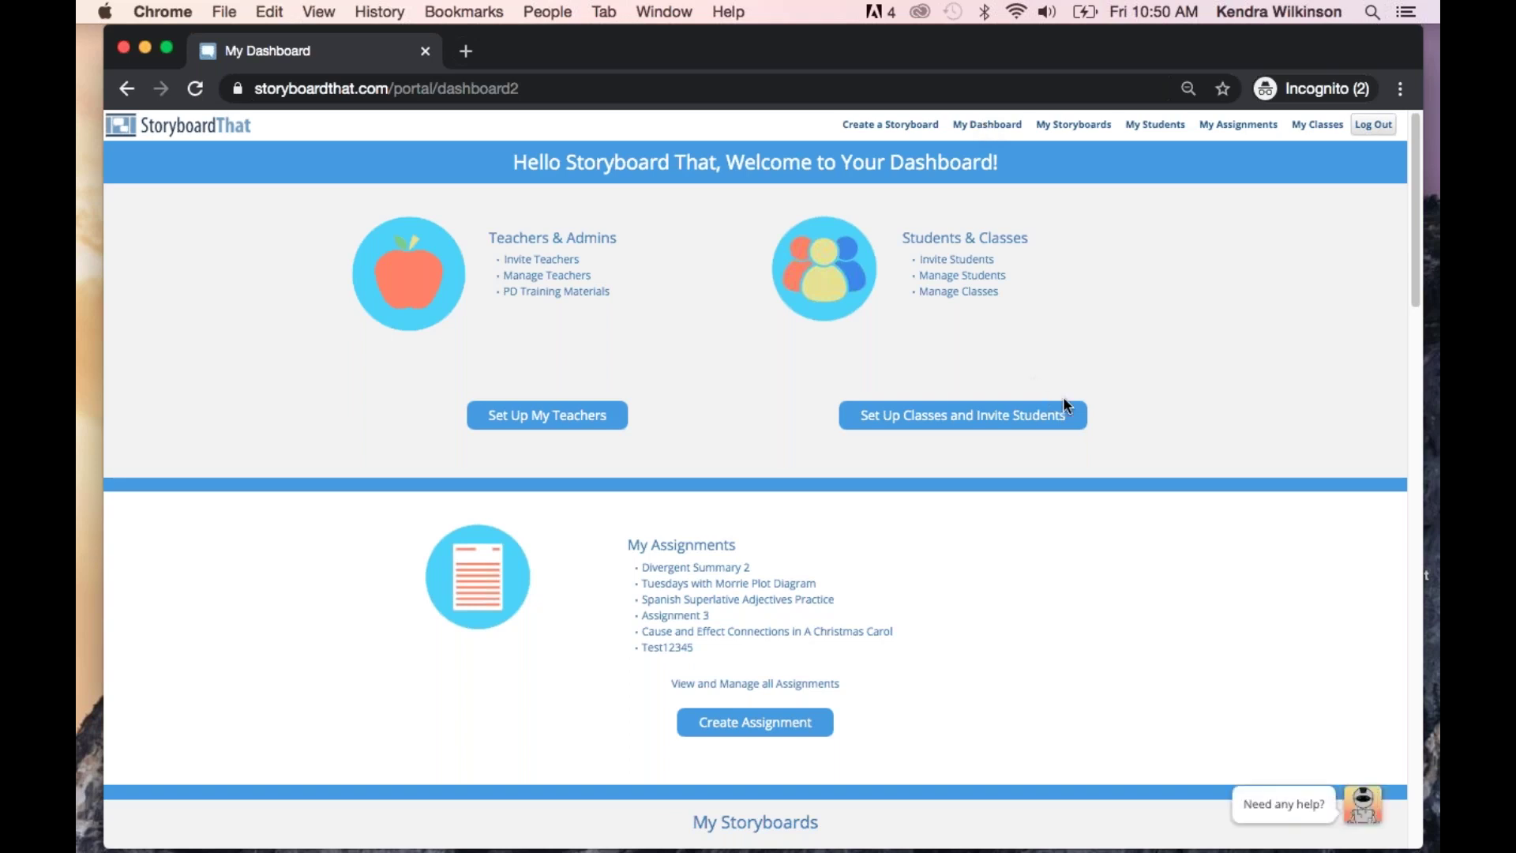
scroll(1168, 496, "down", 4)
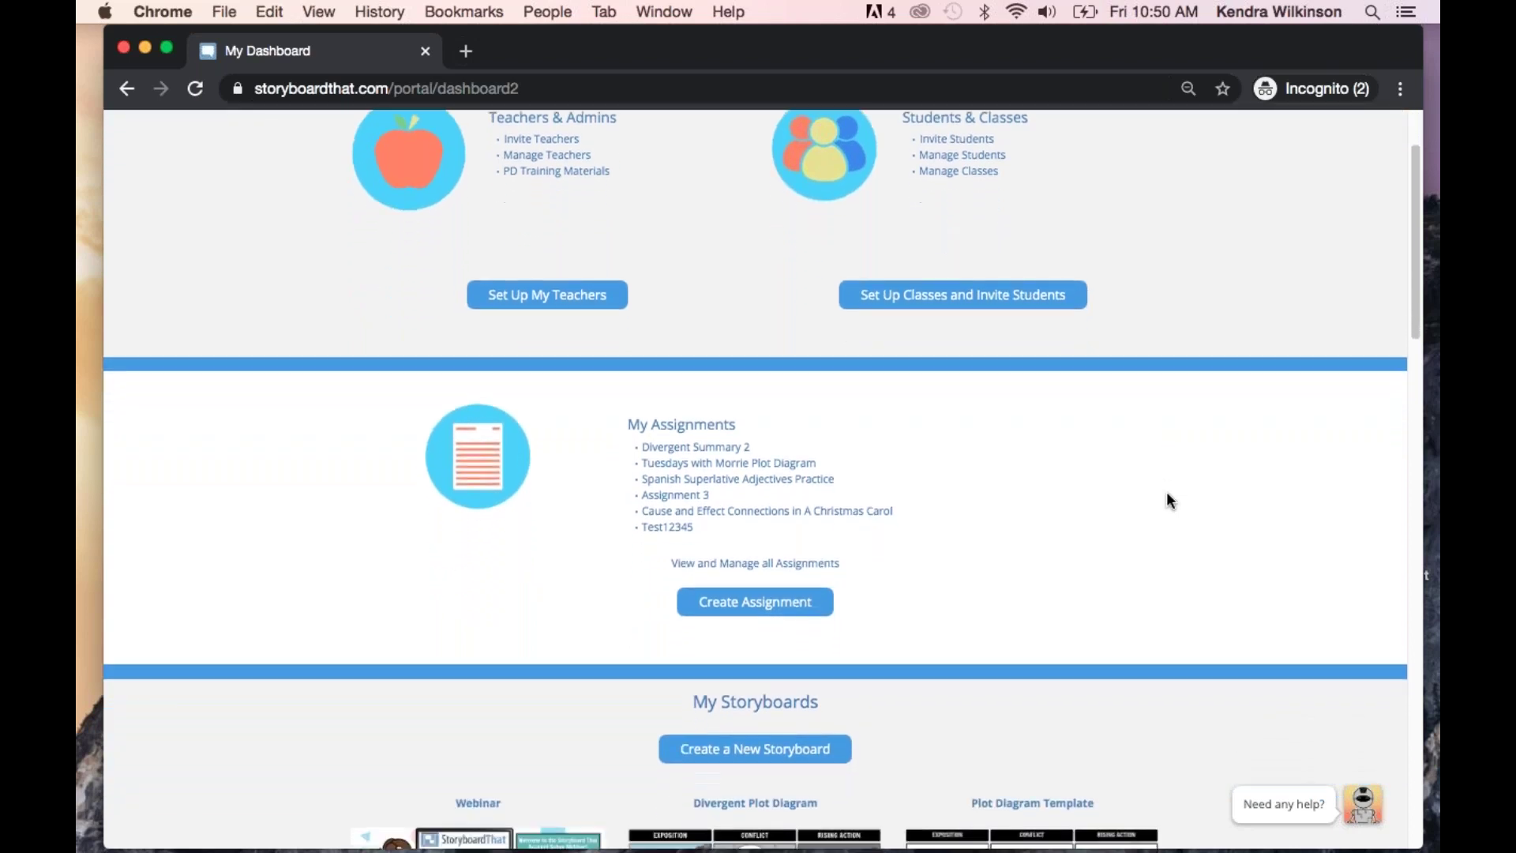
scroll(1167, 493, "down", 1)
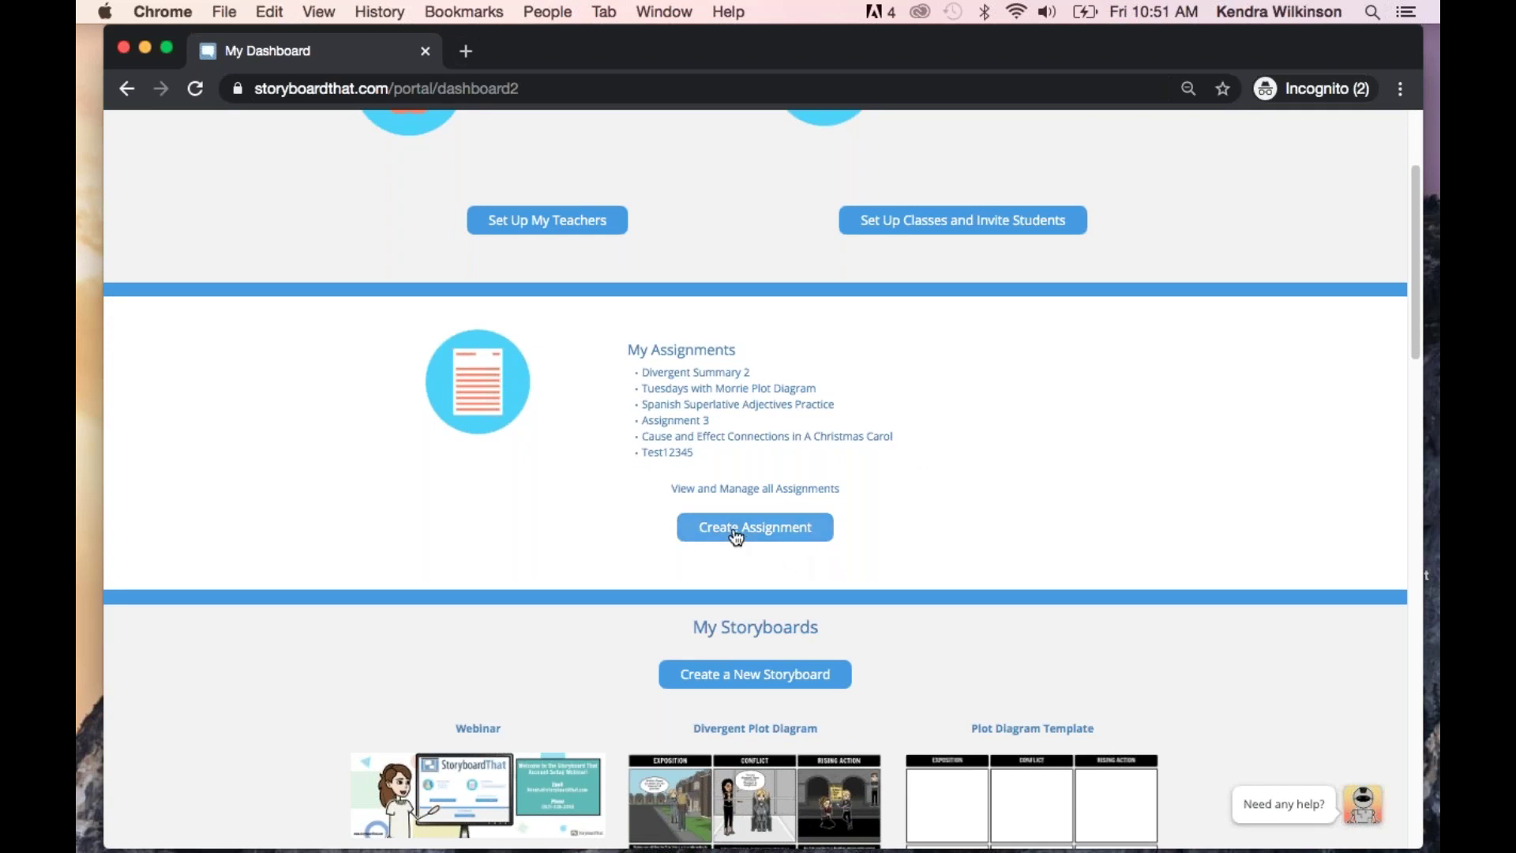
Create a new assignment titled 'Webinar class 1'
left_click(788, 536)
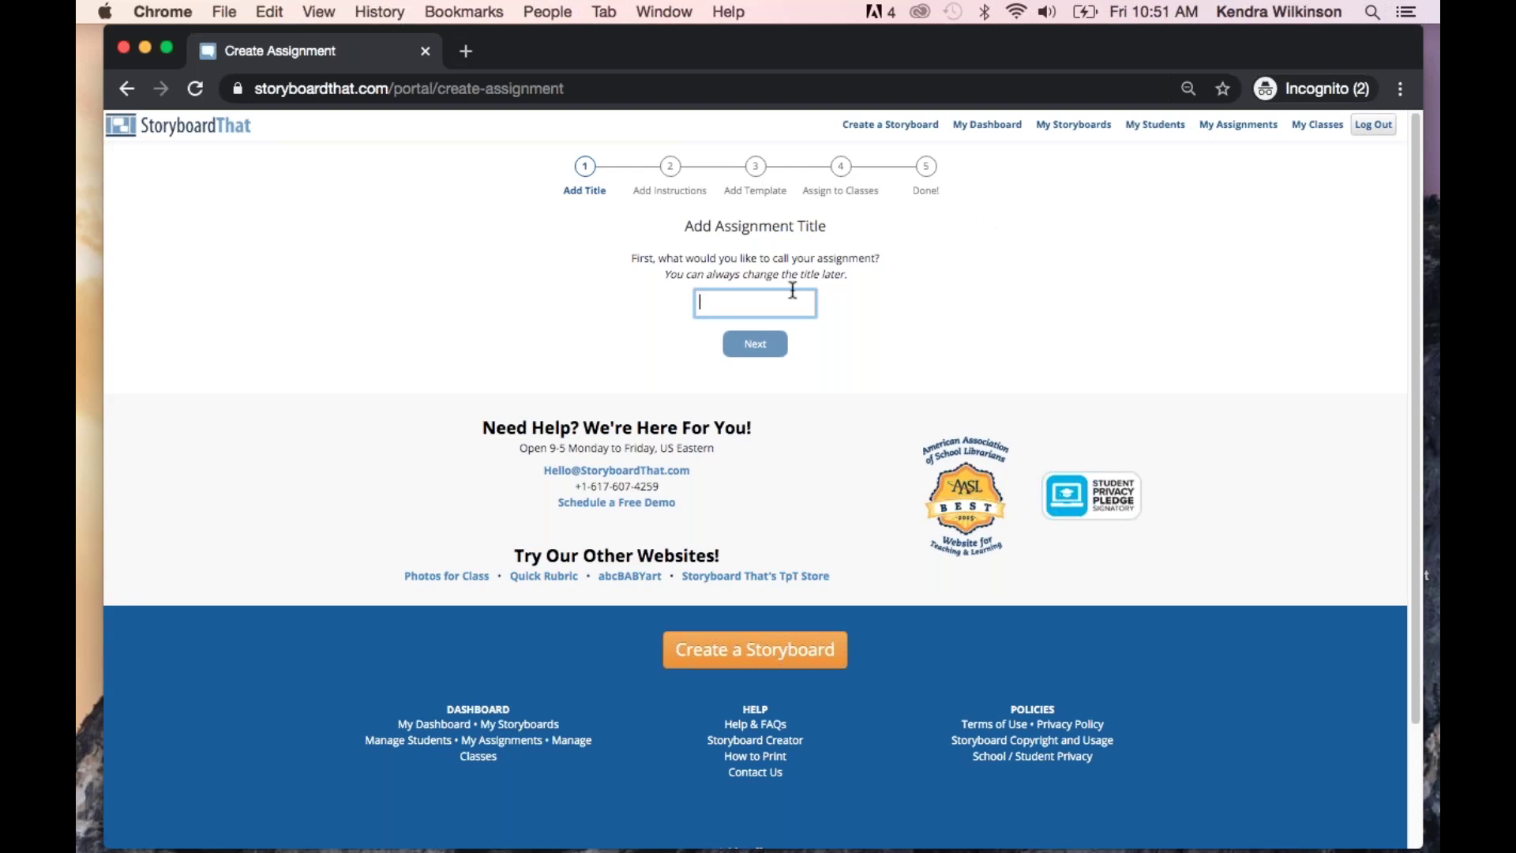
type("Webinar")
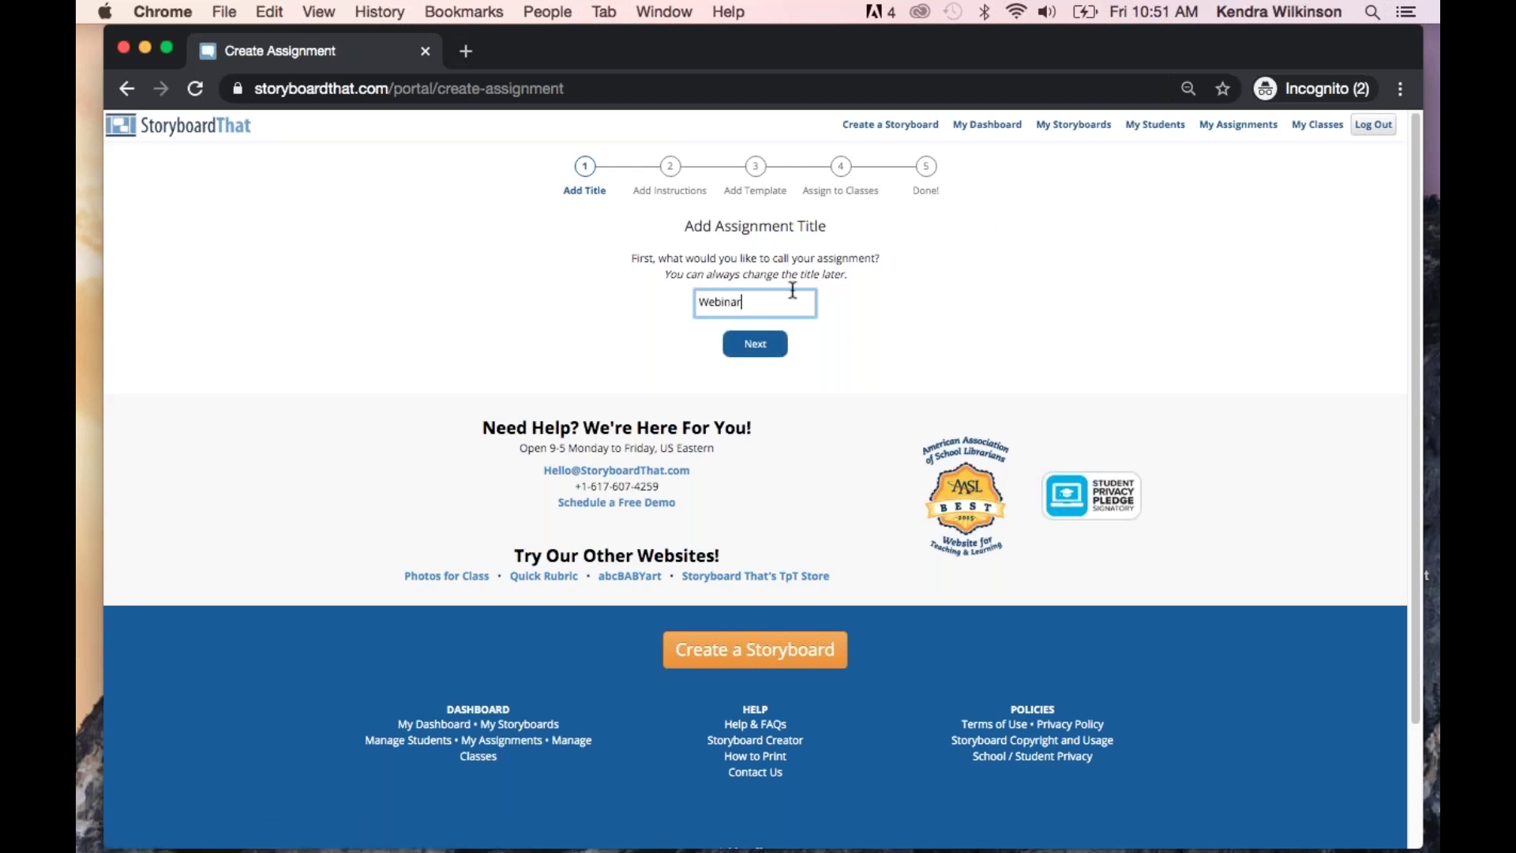
type(" class 1")
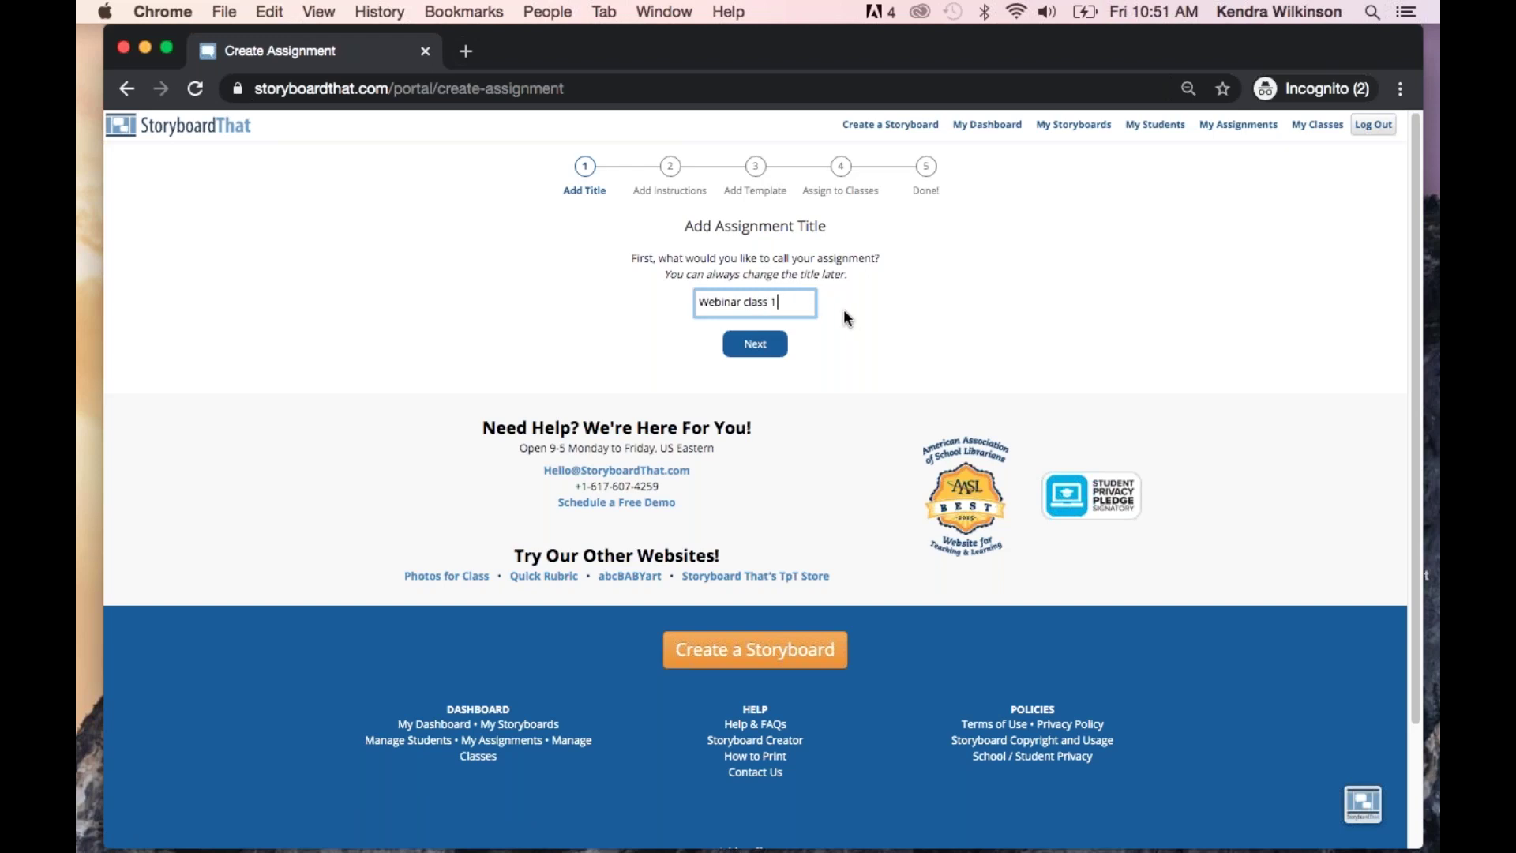
left_click(756, 345)
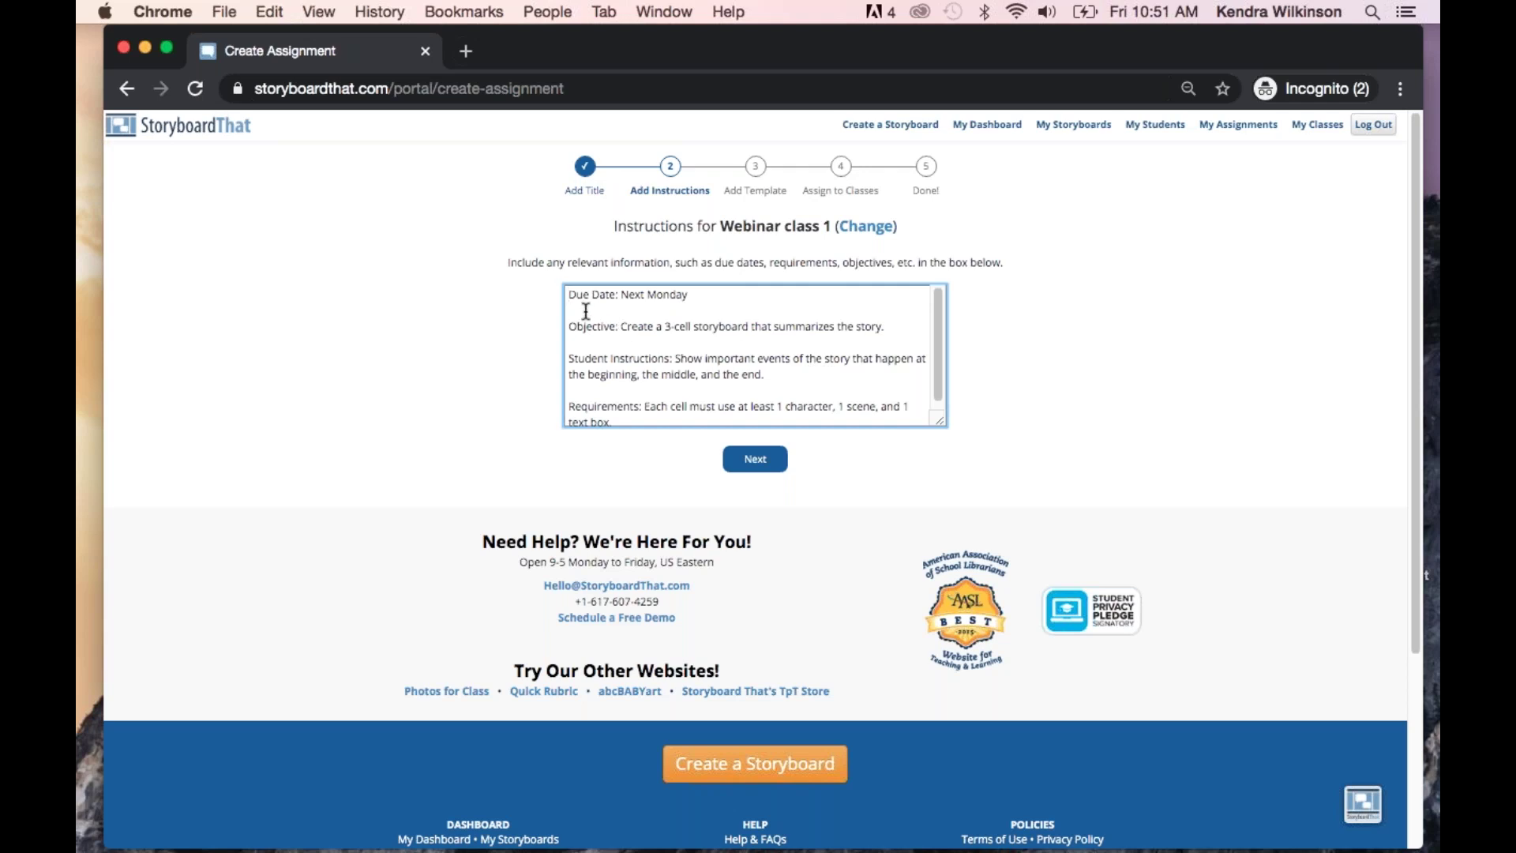
Change the due date in the instructions from Monday to Tuesday and accept them
left_click(691, 296)
key("BackSpace")
key("BackSpace")
key("BackSpace")
key("BackSpace")
key("BackSpace")
key("BackSpace")
type("Tuesday")
left_click(669, 326)
left_click(757, 465)
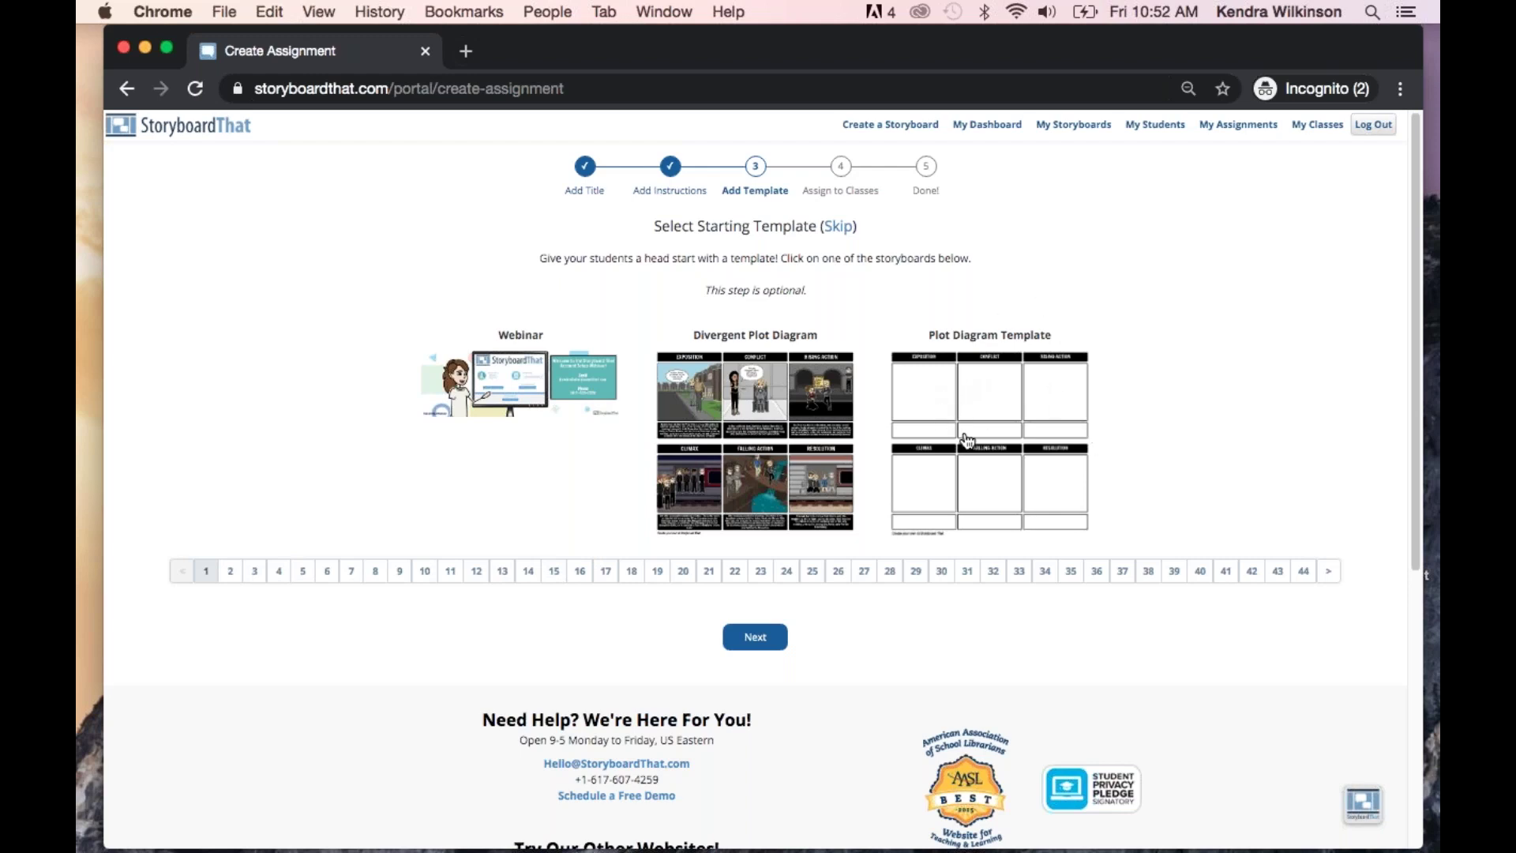
Select the Plot Diagram Template thumbnail as the starting template
left_click(1015, 412)
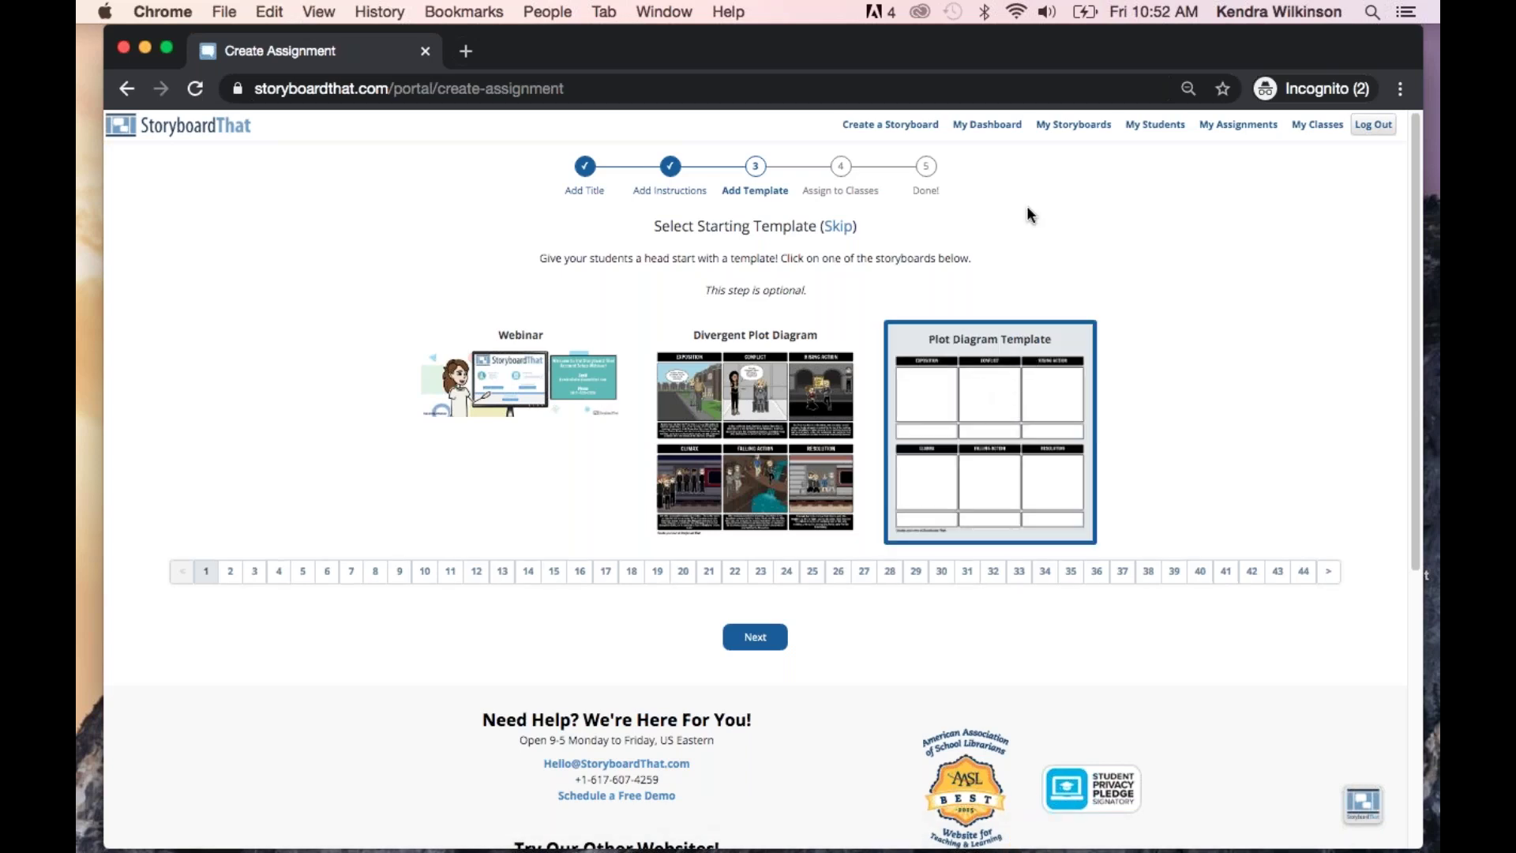
Assign Webinar class 1 to the Webinar class, finish the wizard, and open the assignment
left_click(837, 229)
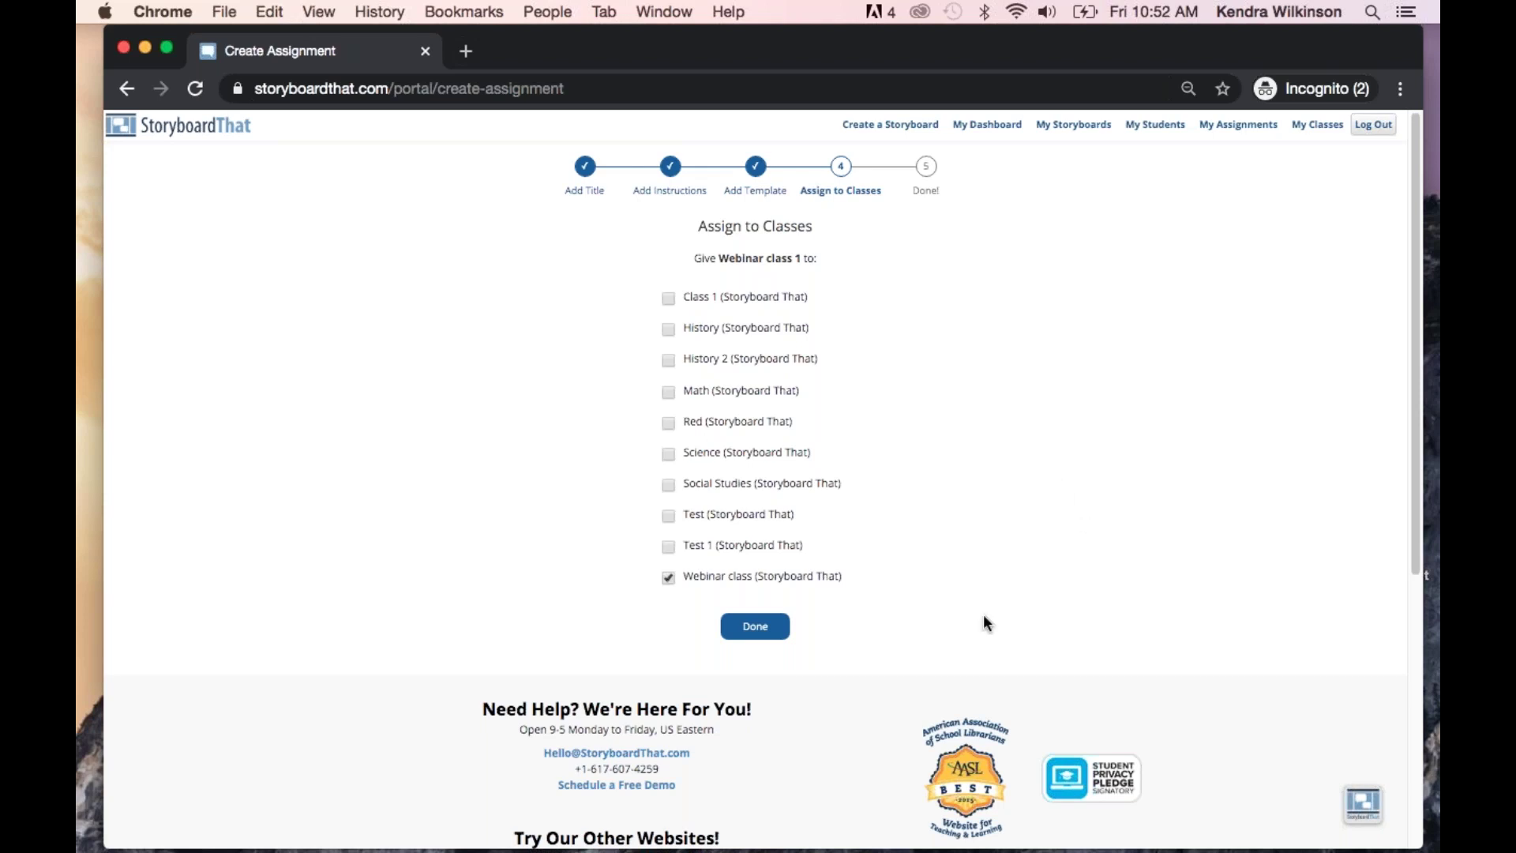
left_click(766, 632)
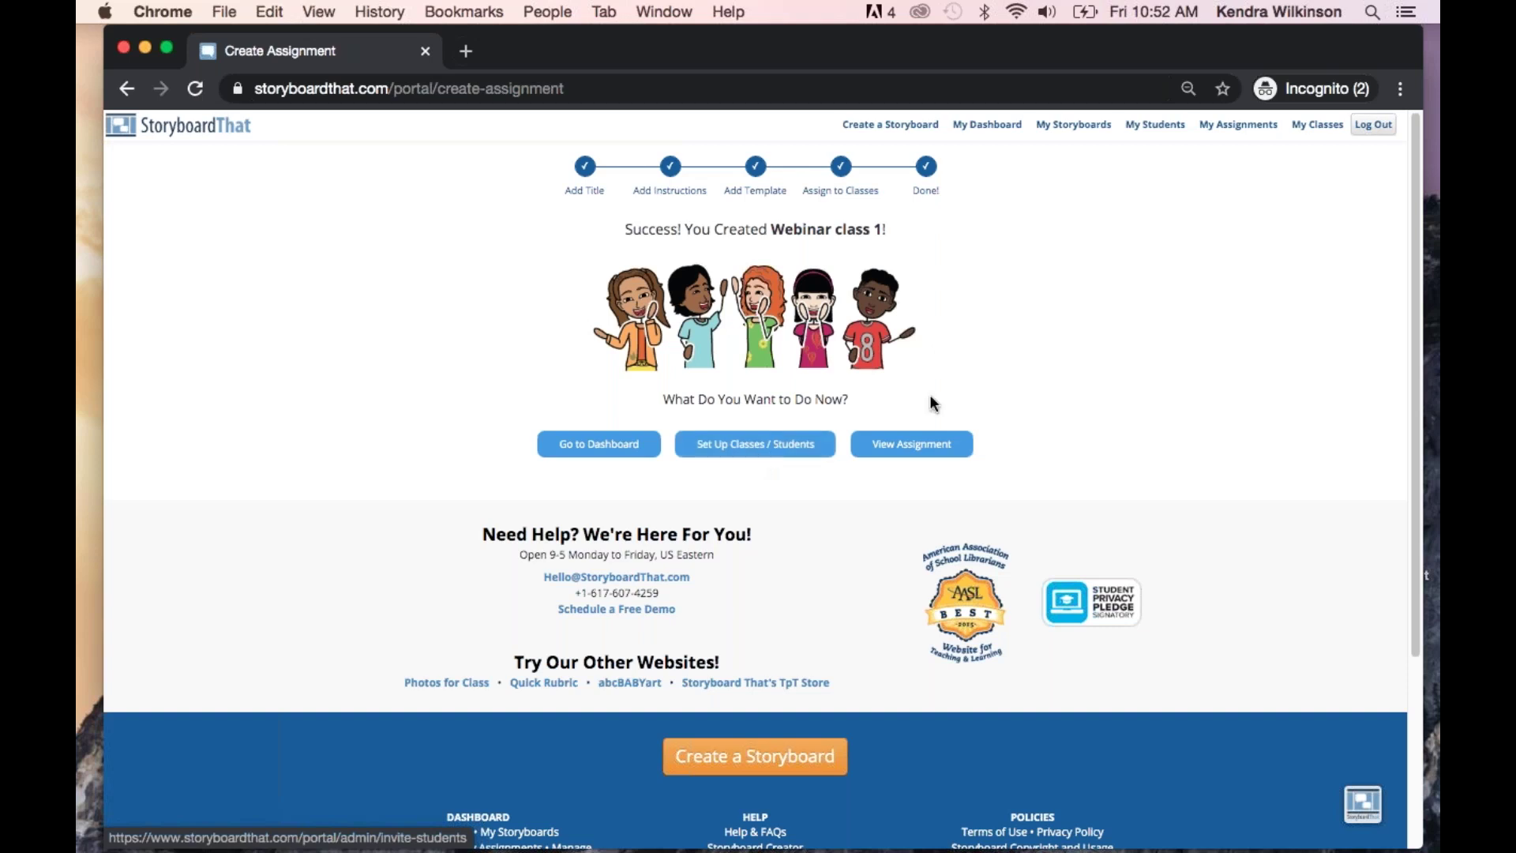
left_click(916, 447)
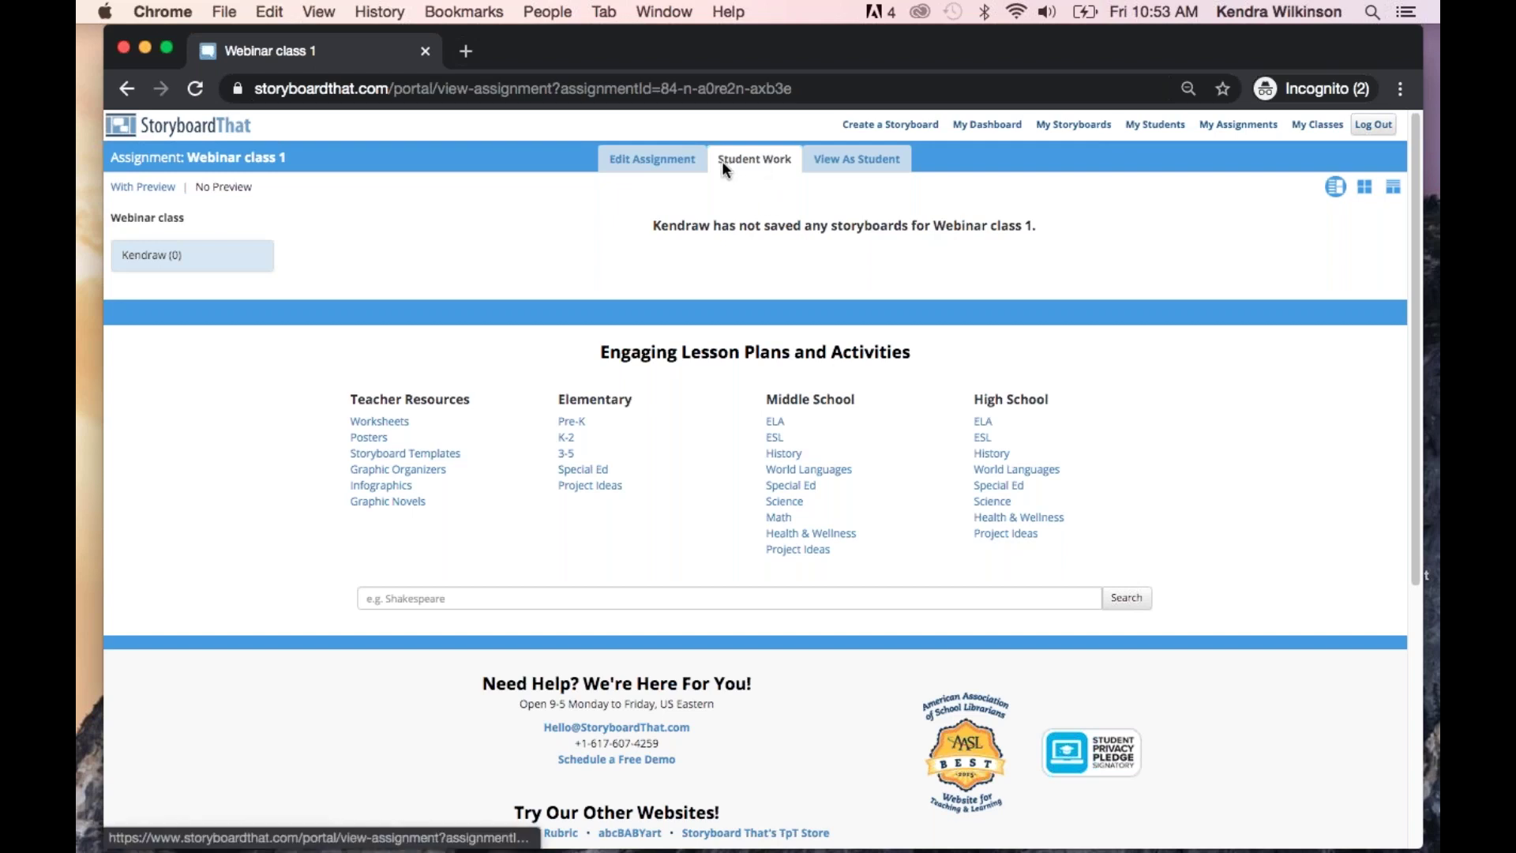
Switch to the Edit Assignment tab for Webinar class 1 and scroll through its settings
left_click(646, 158)
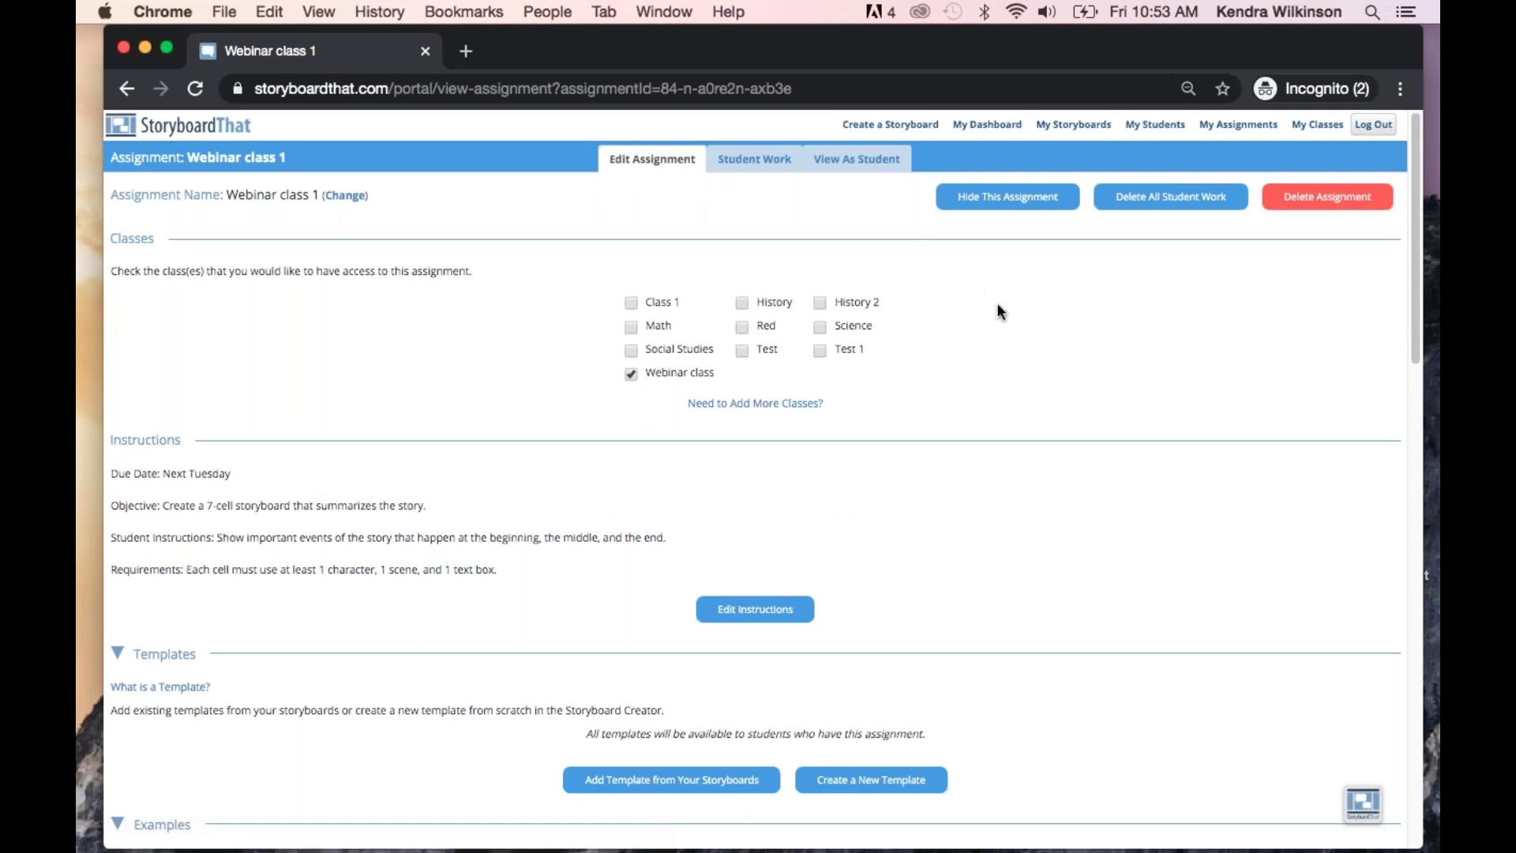
scroll(1018, 336, "down", 1)
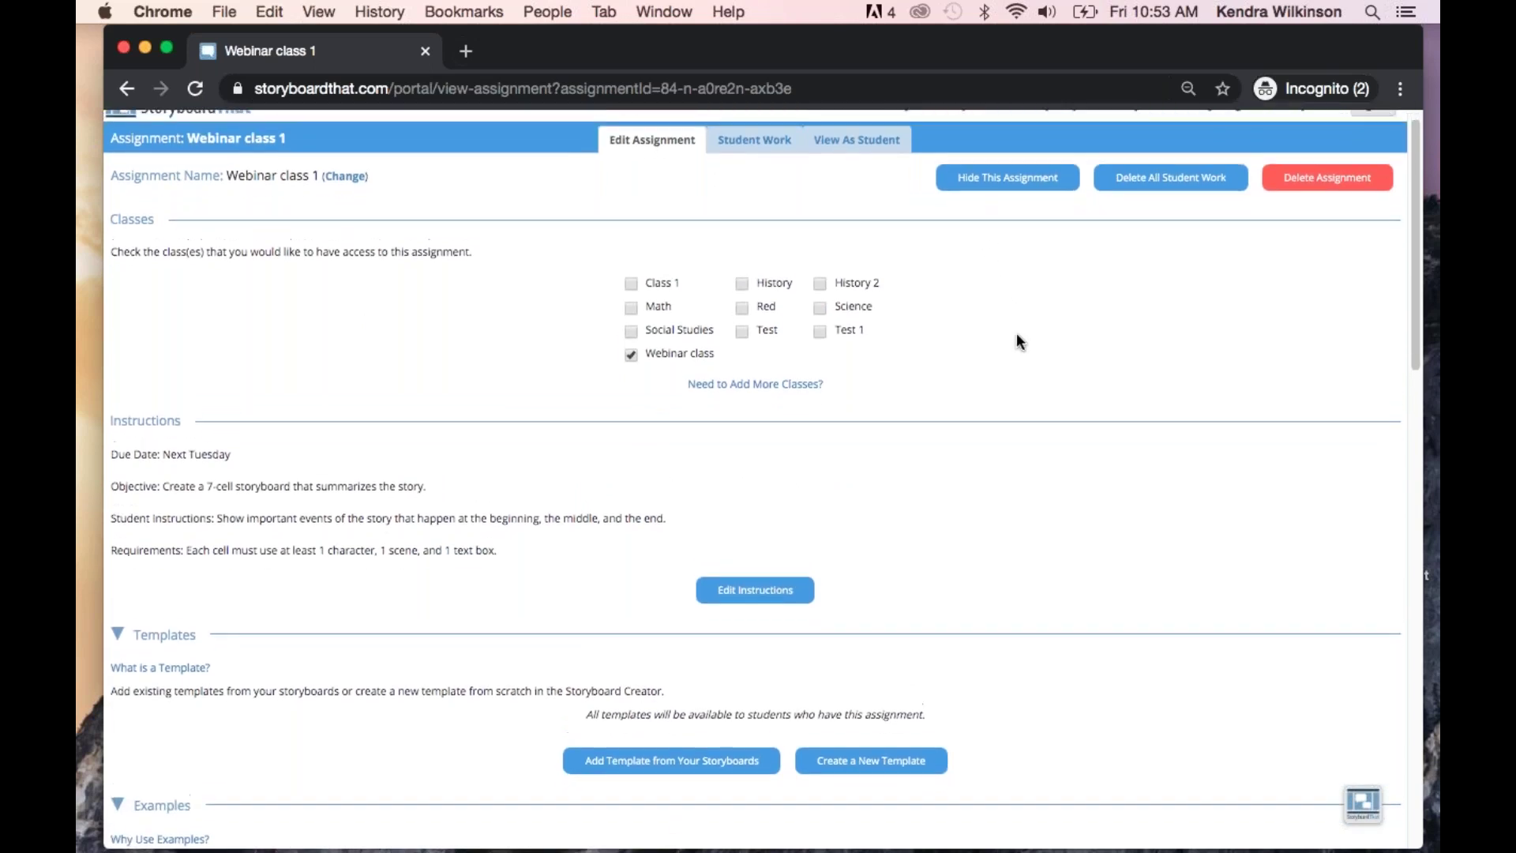
left_click(340, 190)
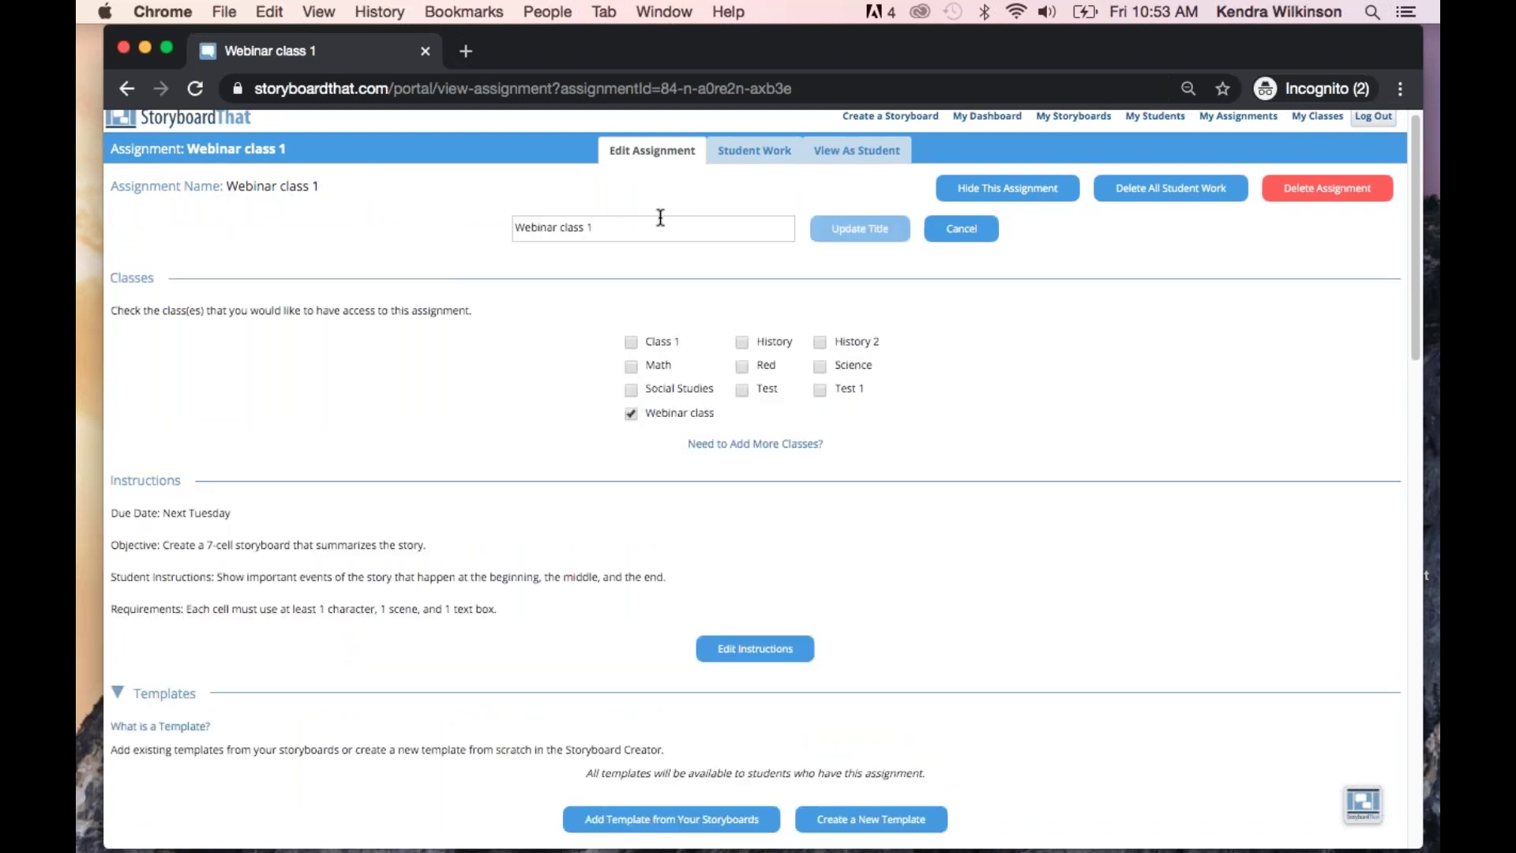
left_click(960, 234)
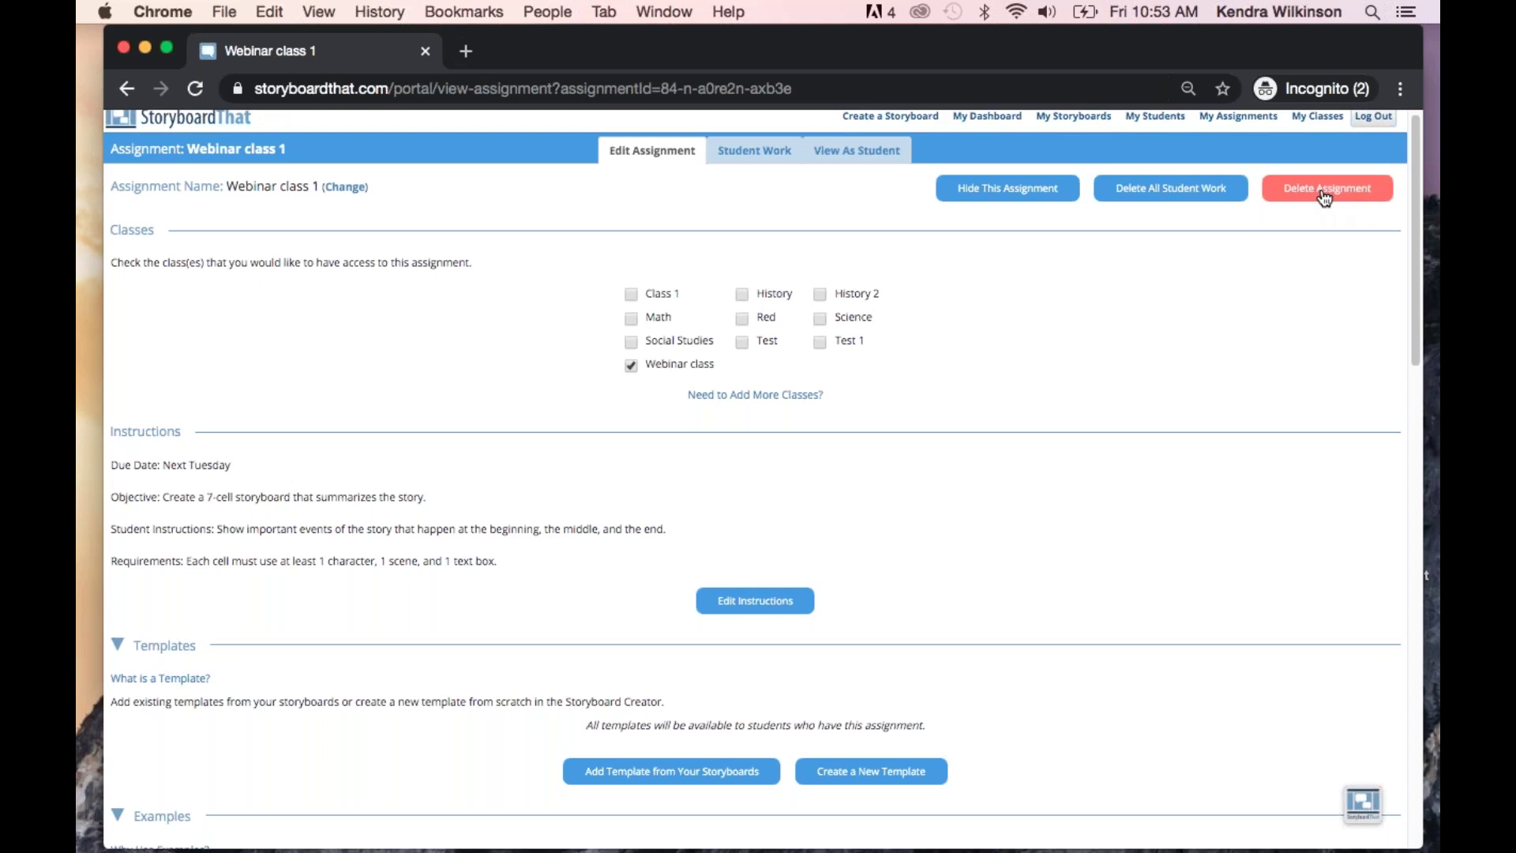
scroll(1094, 310, "down", 1)
scroll(1093, 308, "down", 3)
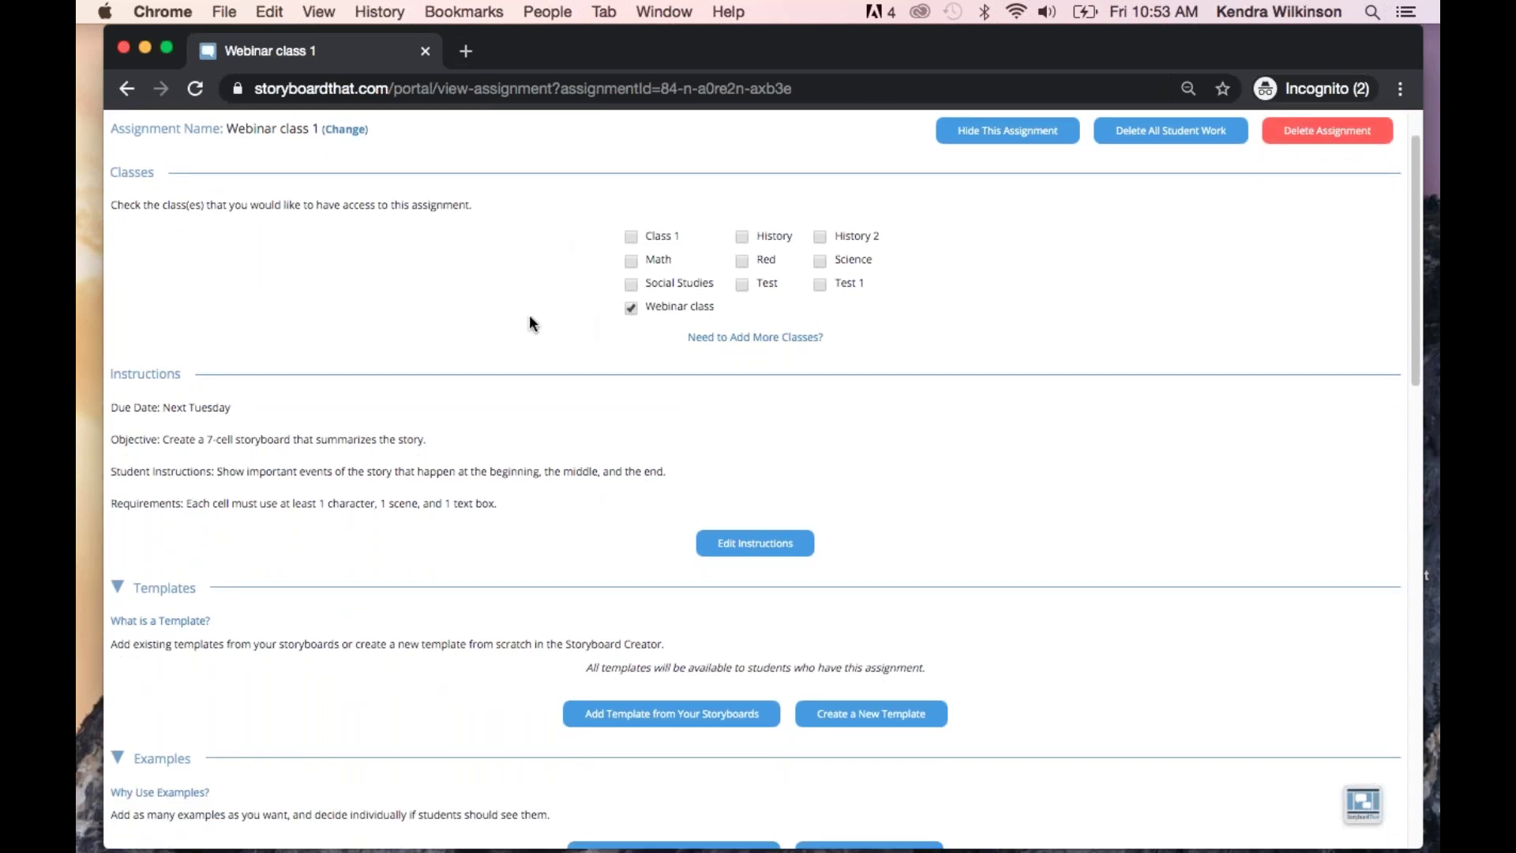
scroll(529, 323, "down", 3)
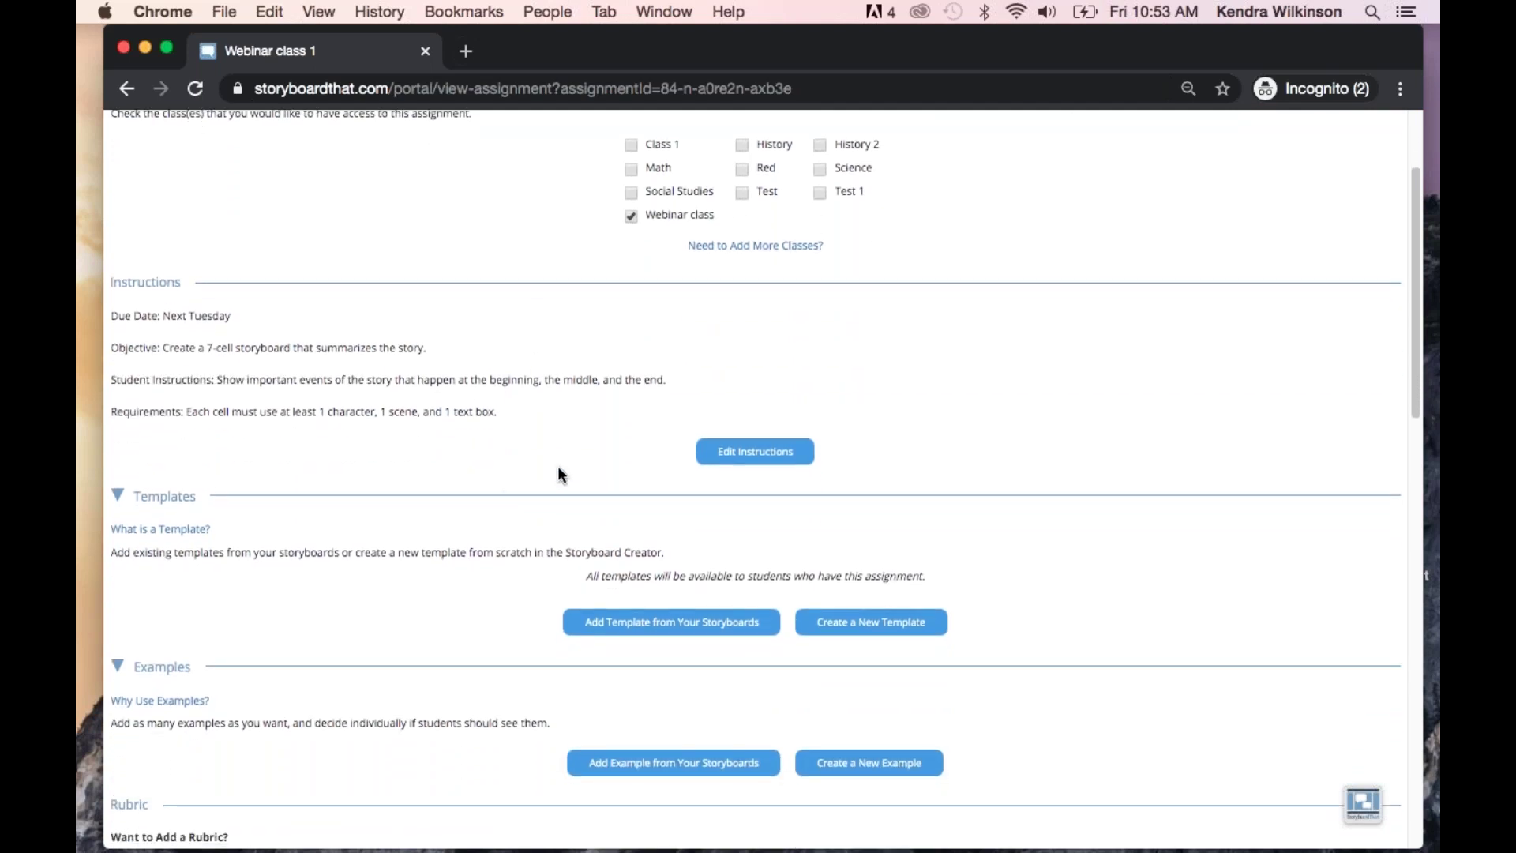
scroll(562, 462, "down", 5)
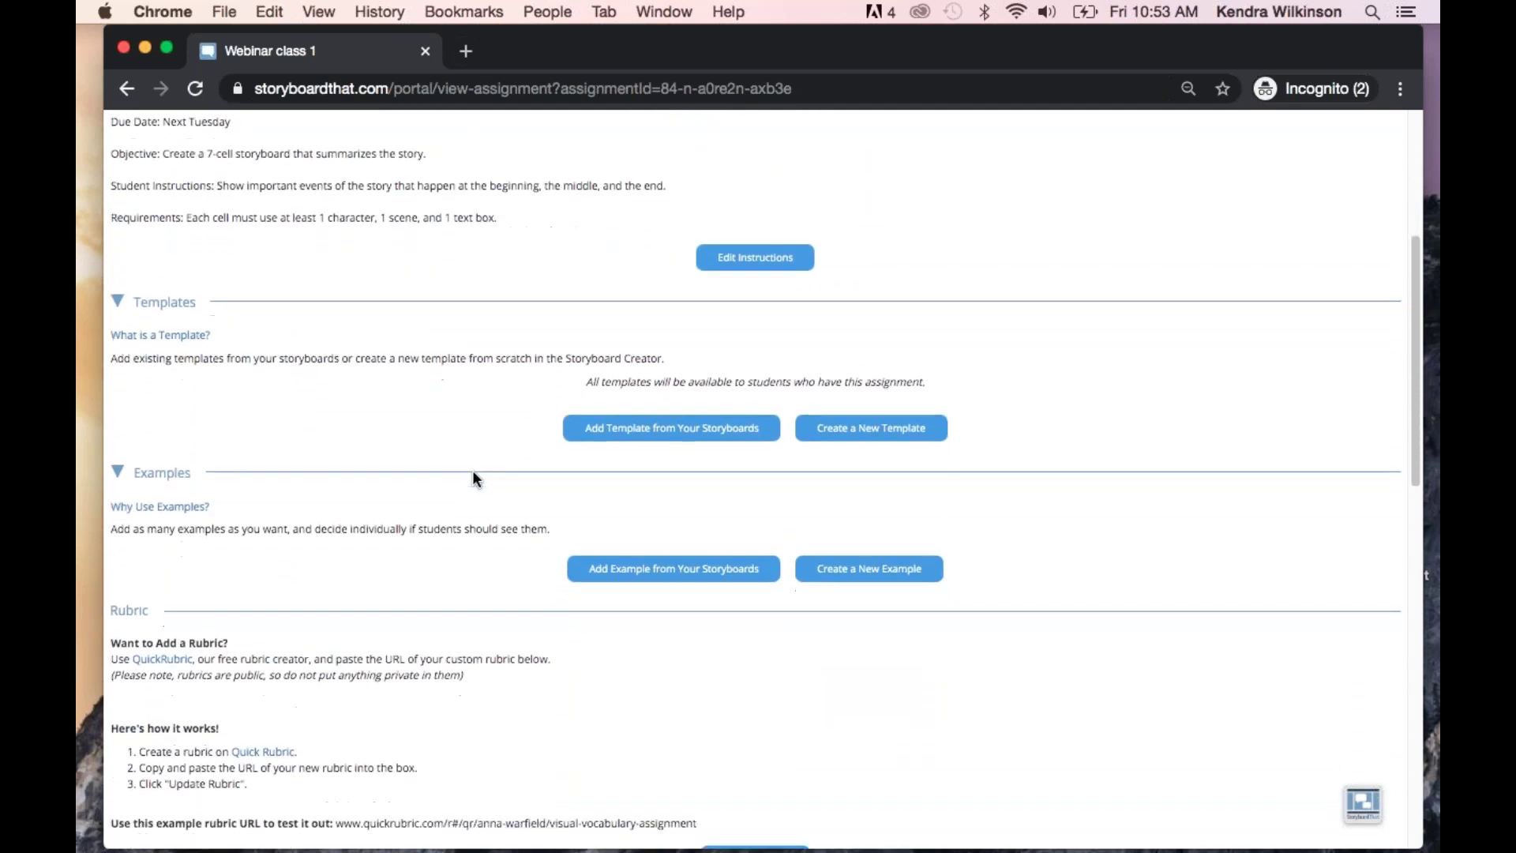
left_click(852, 437)
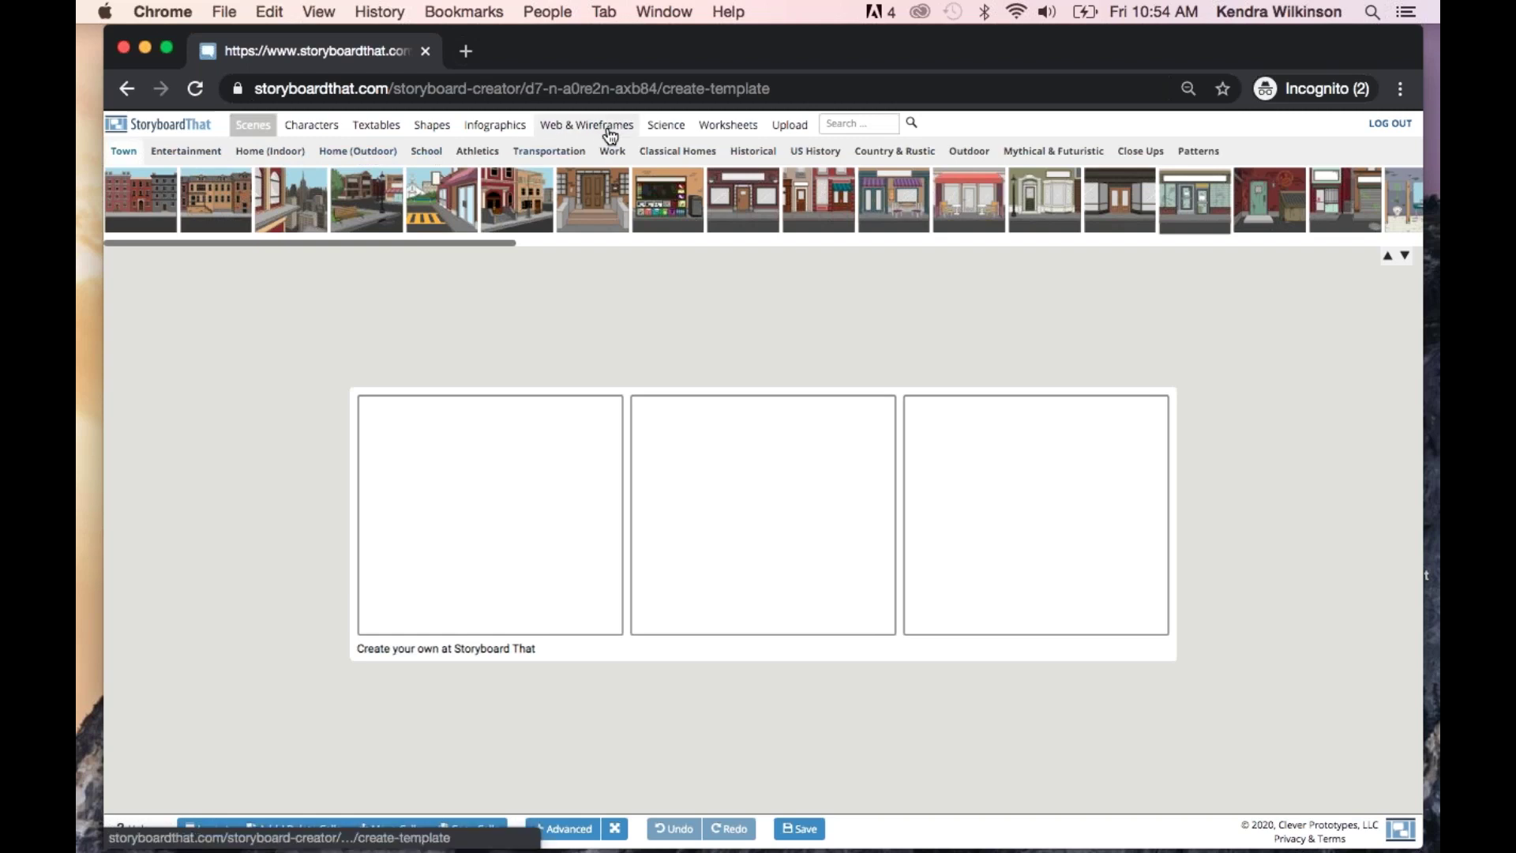
Browse pattern scenes, teen, silhouette and animal characters, textables, and the Upload library
left_click(1194, 154)
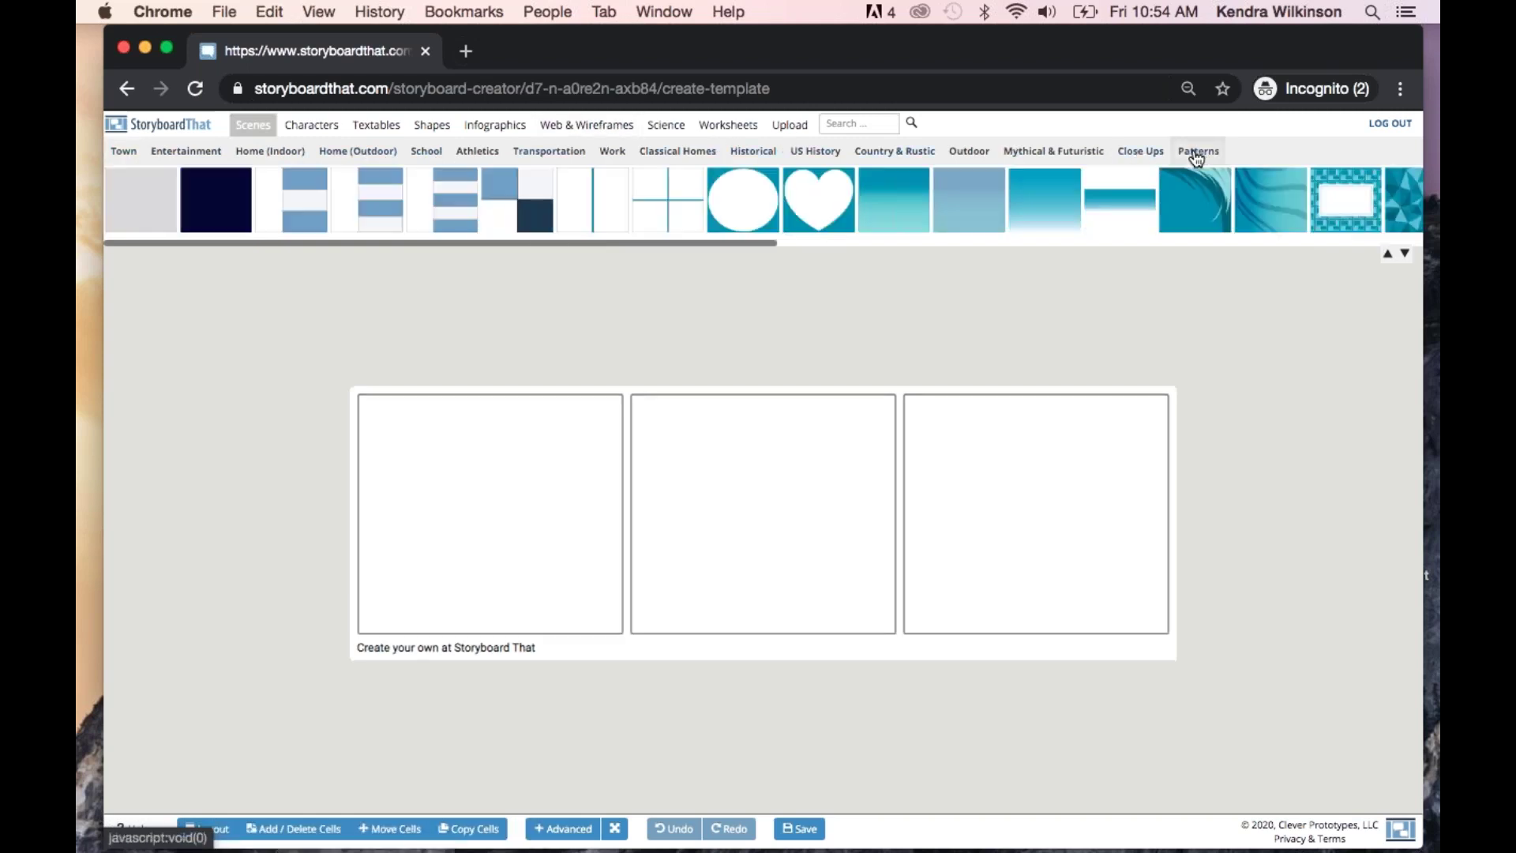
left_click(313, 131)
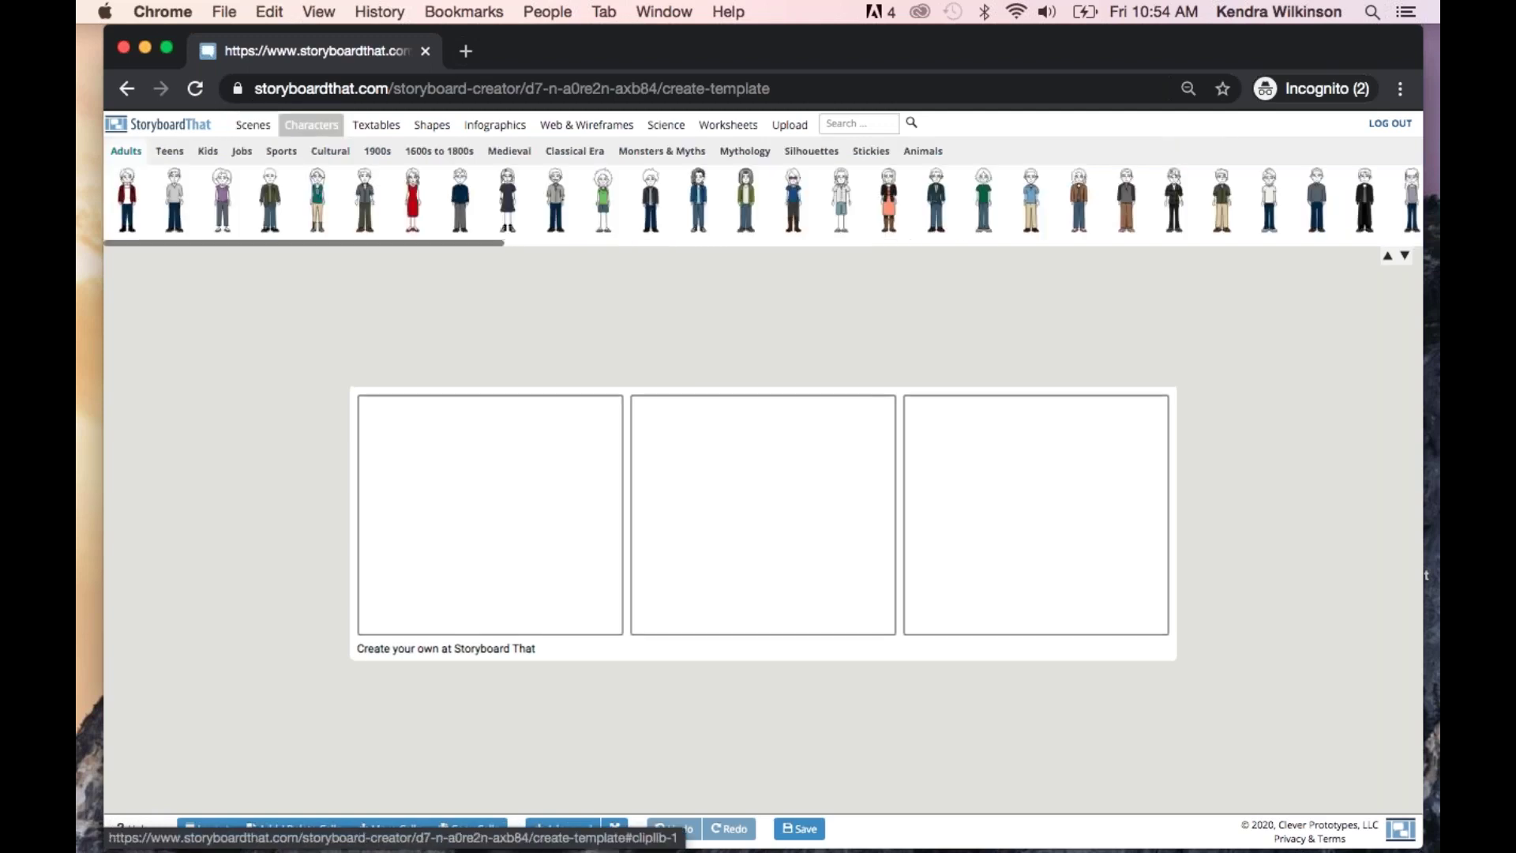
left_click(169, 151)
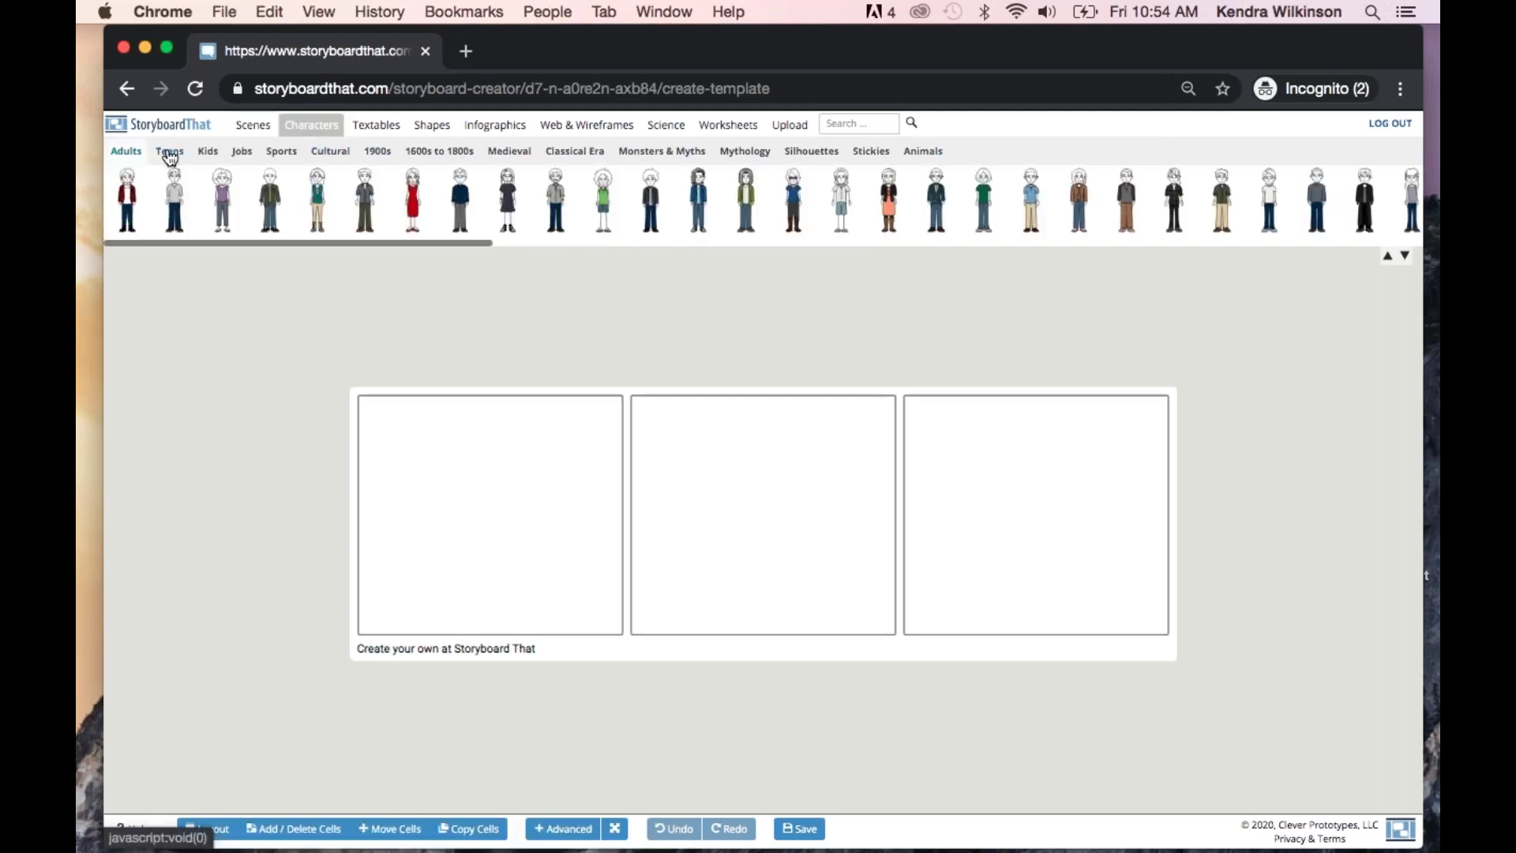
left_click(814, 153)
left_click(921, 153)
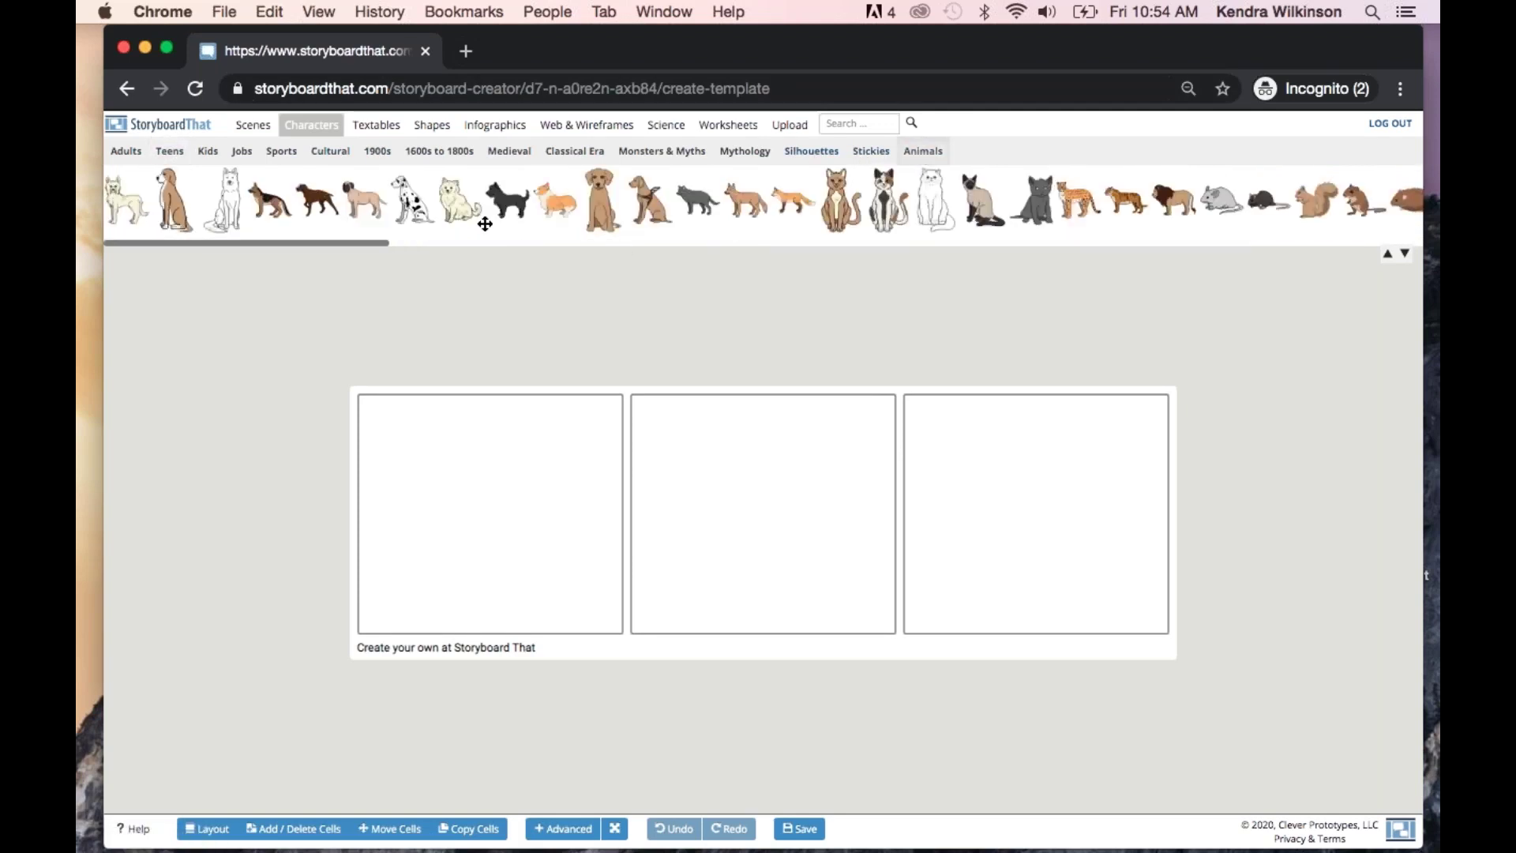
left_click(376, 125)
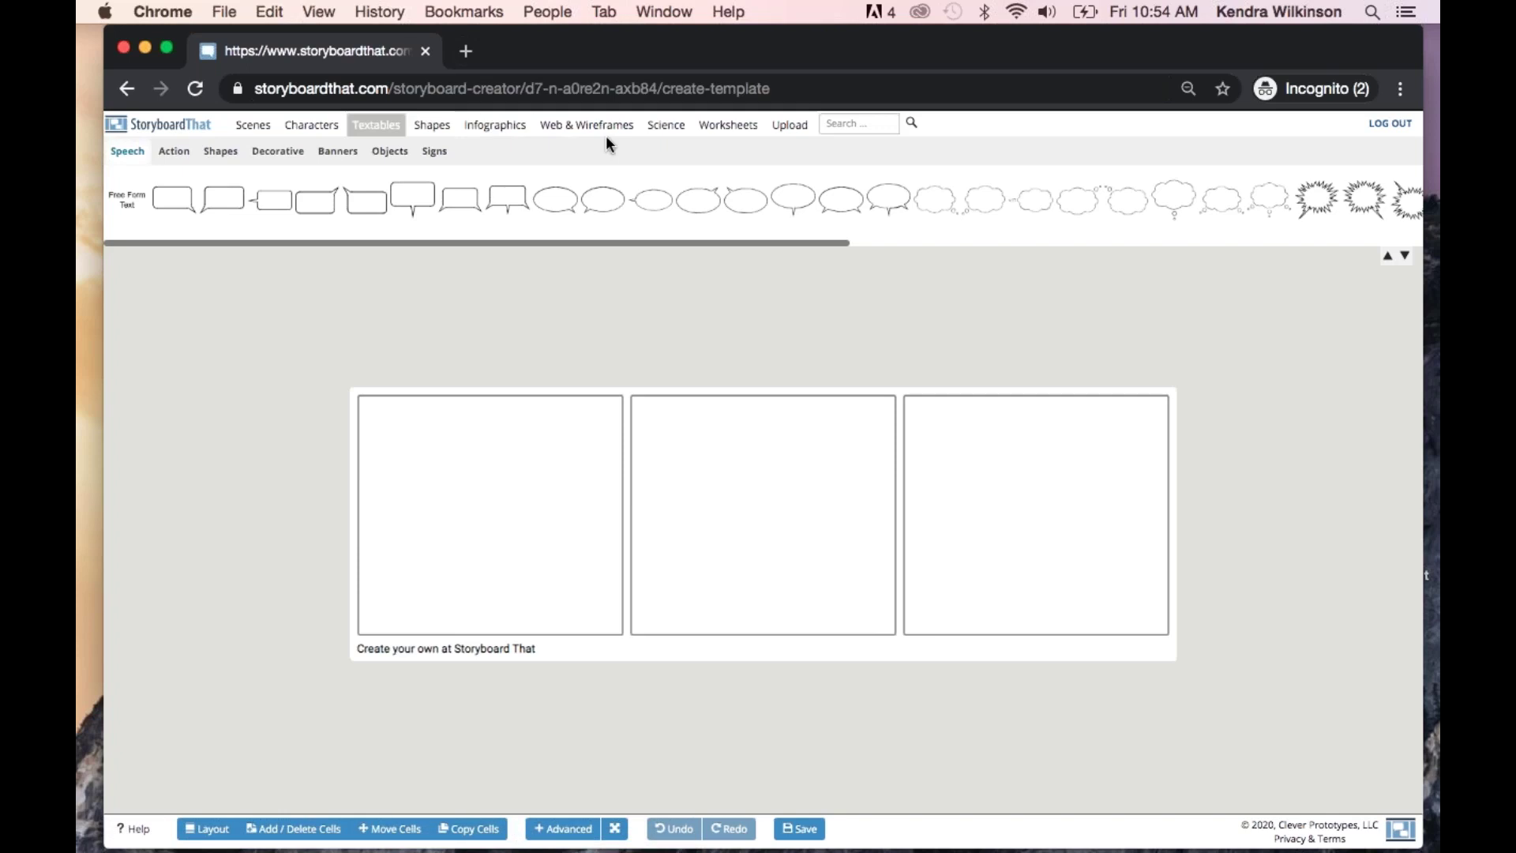
left_click(791, 126)
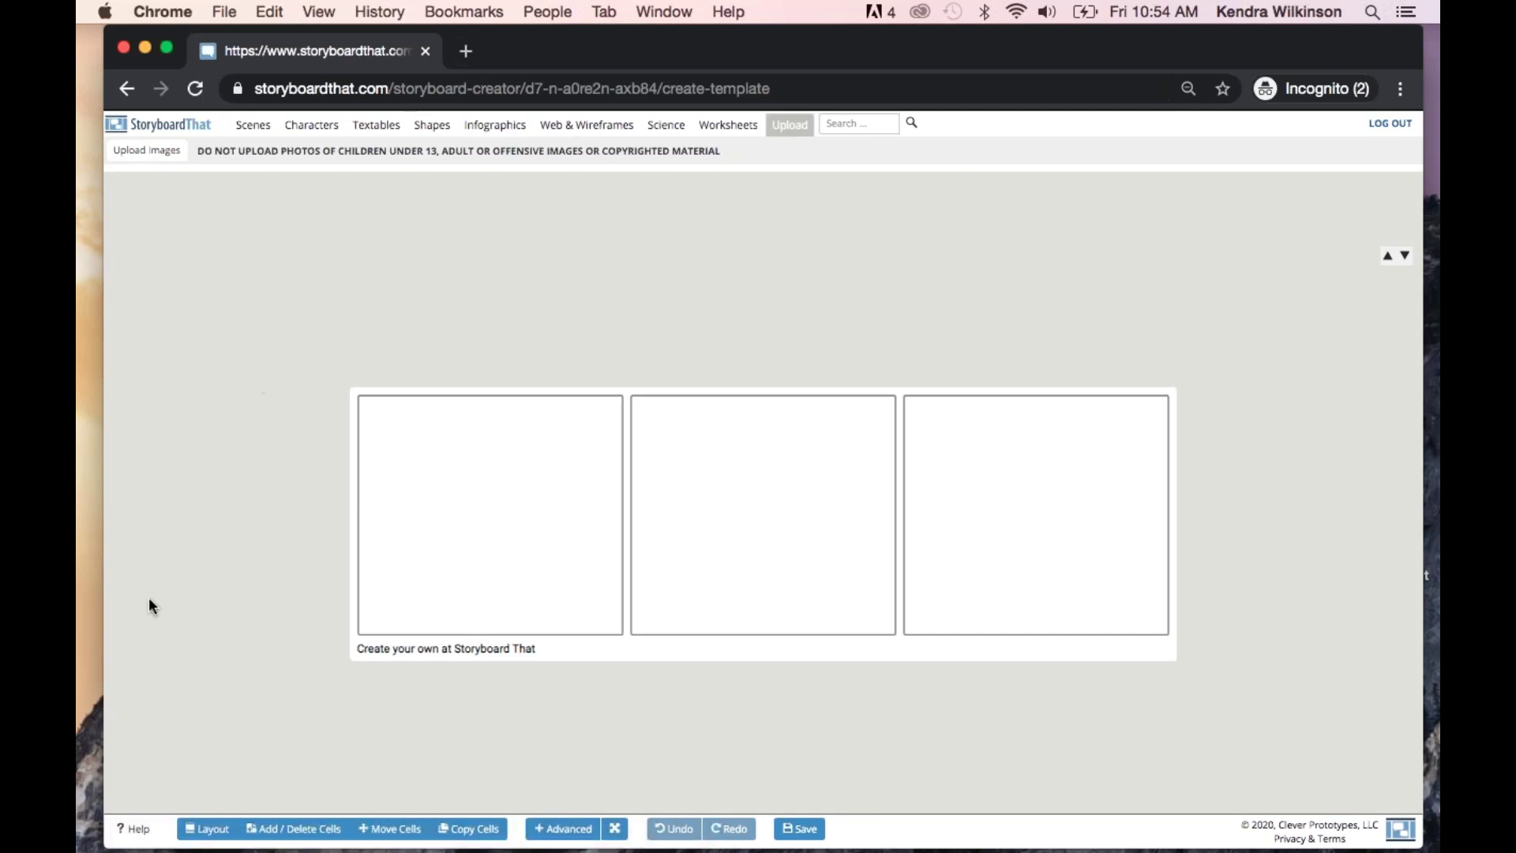
Switch the three-cell template to the Title, Cell & Description layout
left_click(204, 829)
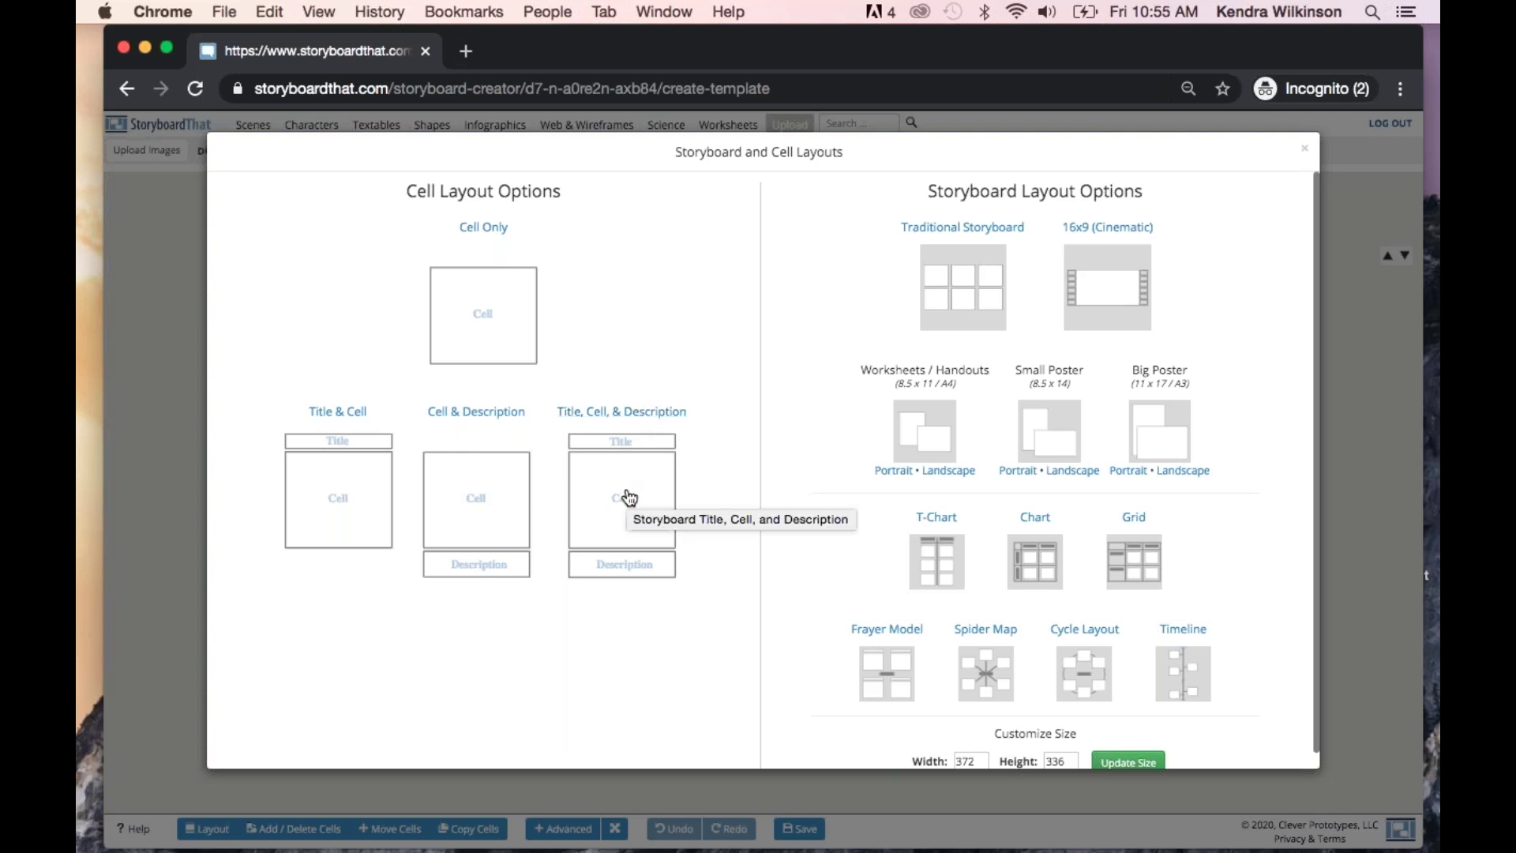
scroll(1157, 490, "down", 1)
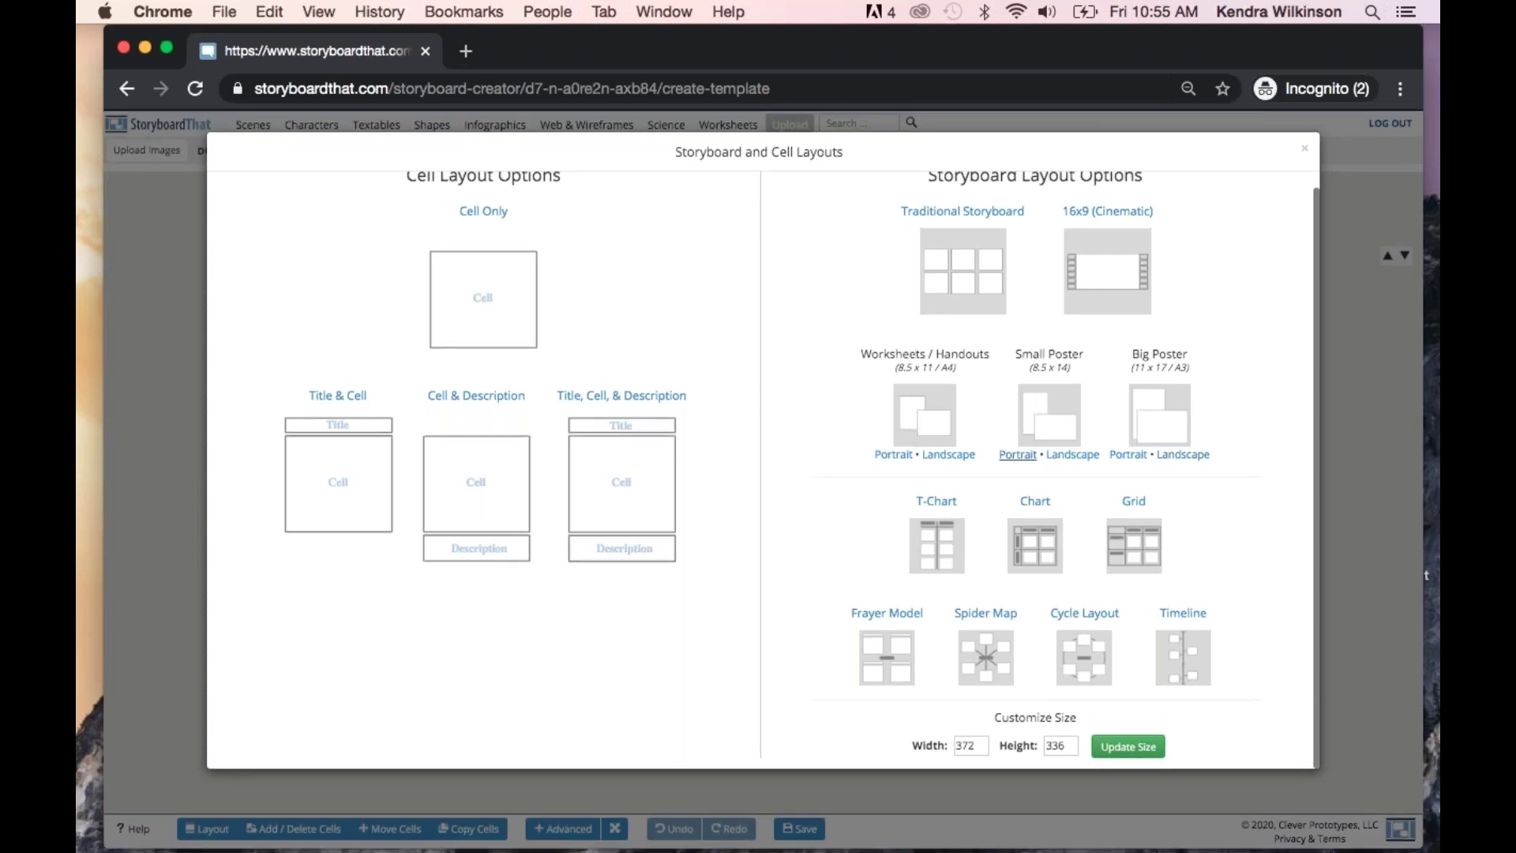
left_click(635, 450)
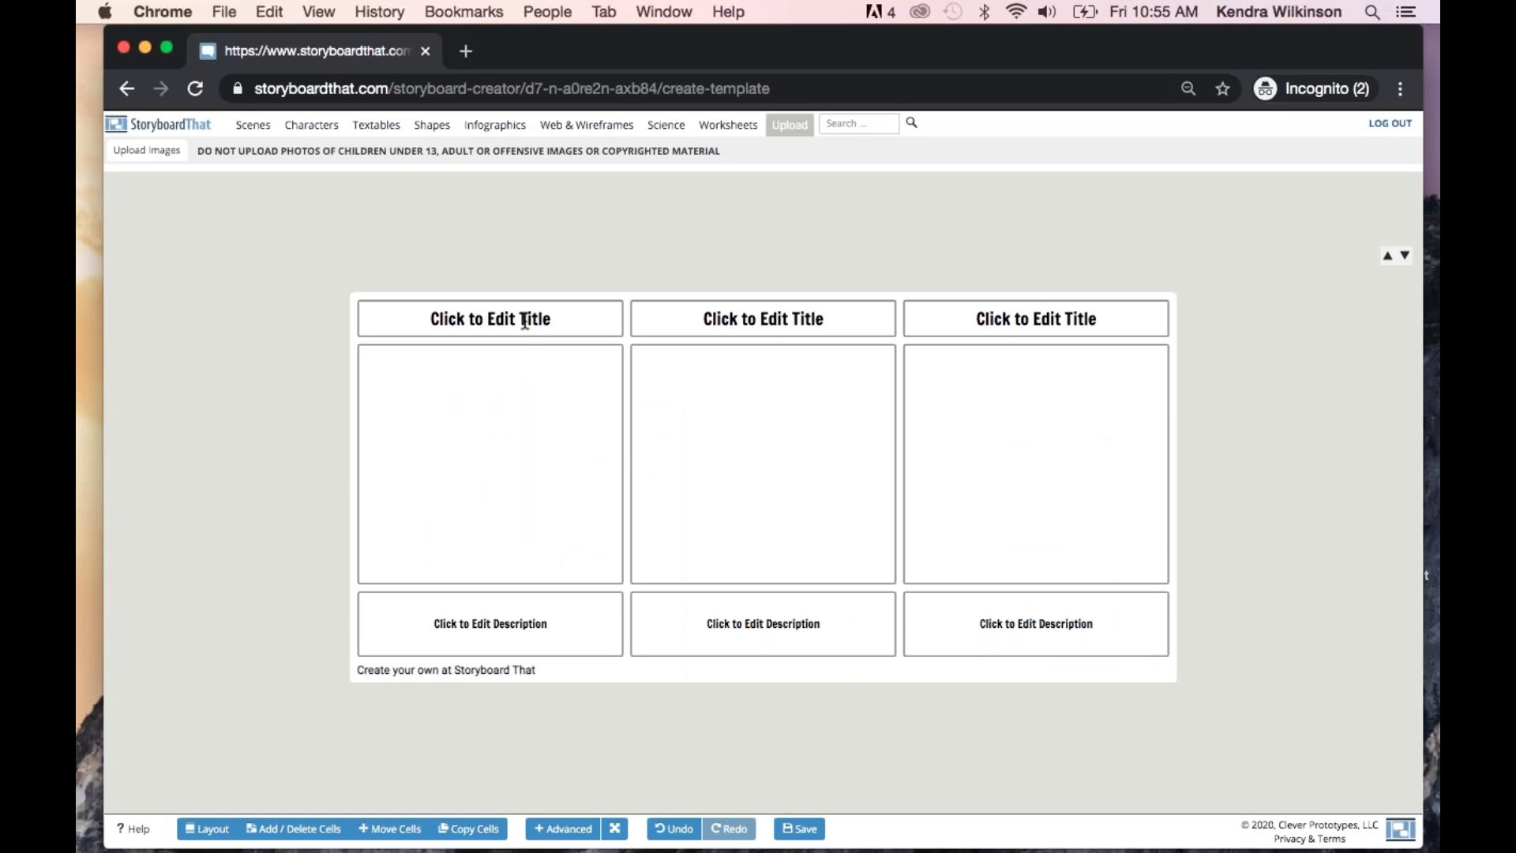
Title the three cells Beginning, Middle and End
left_click(525, 319)
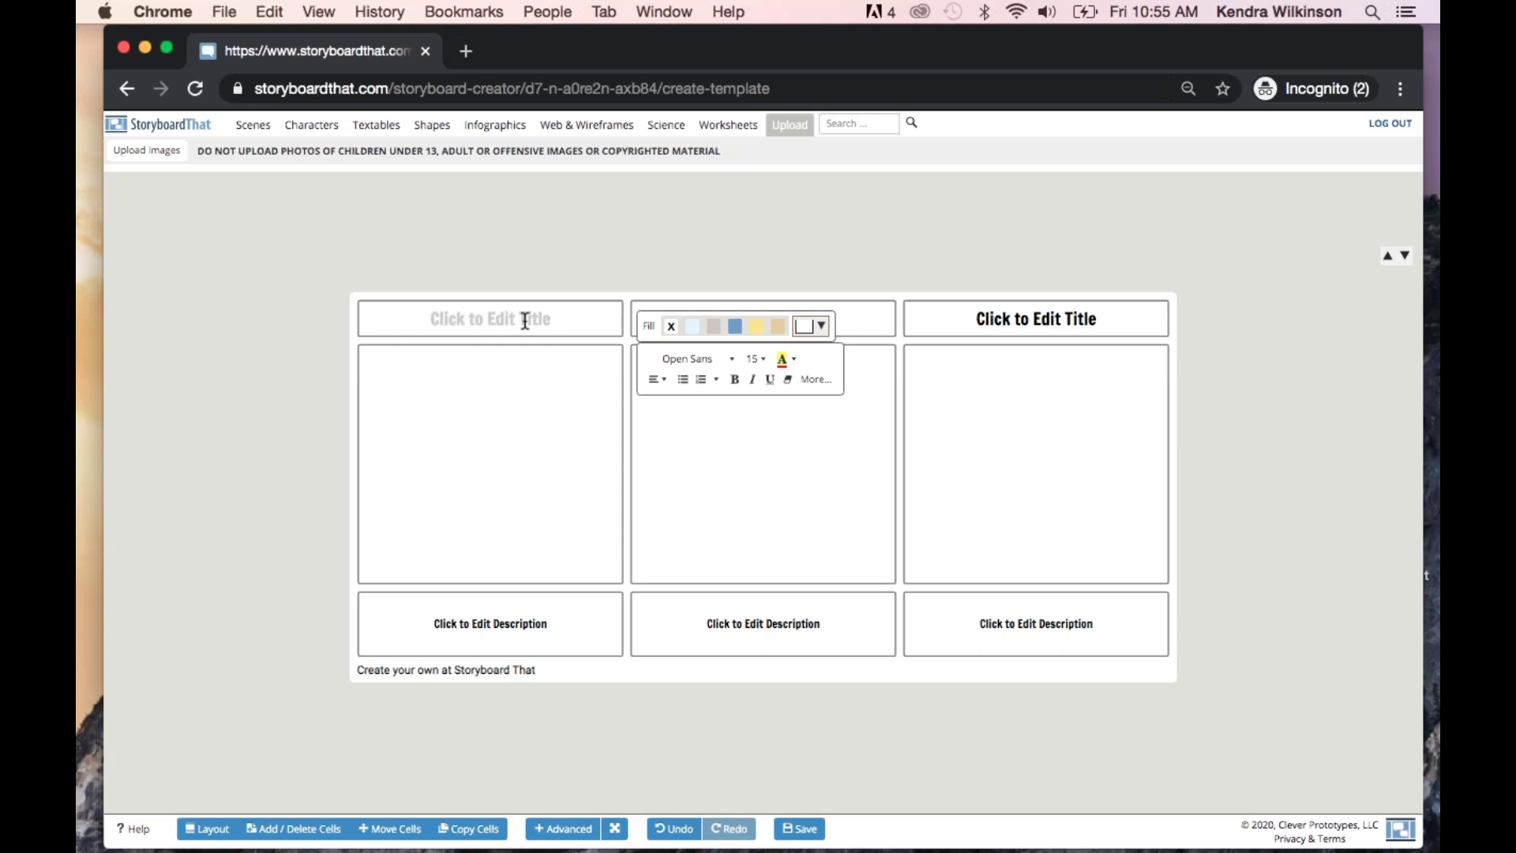
type("bEGINNING")
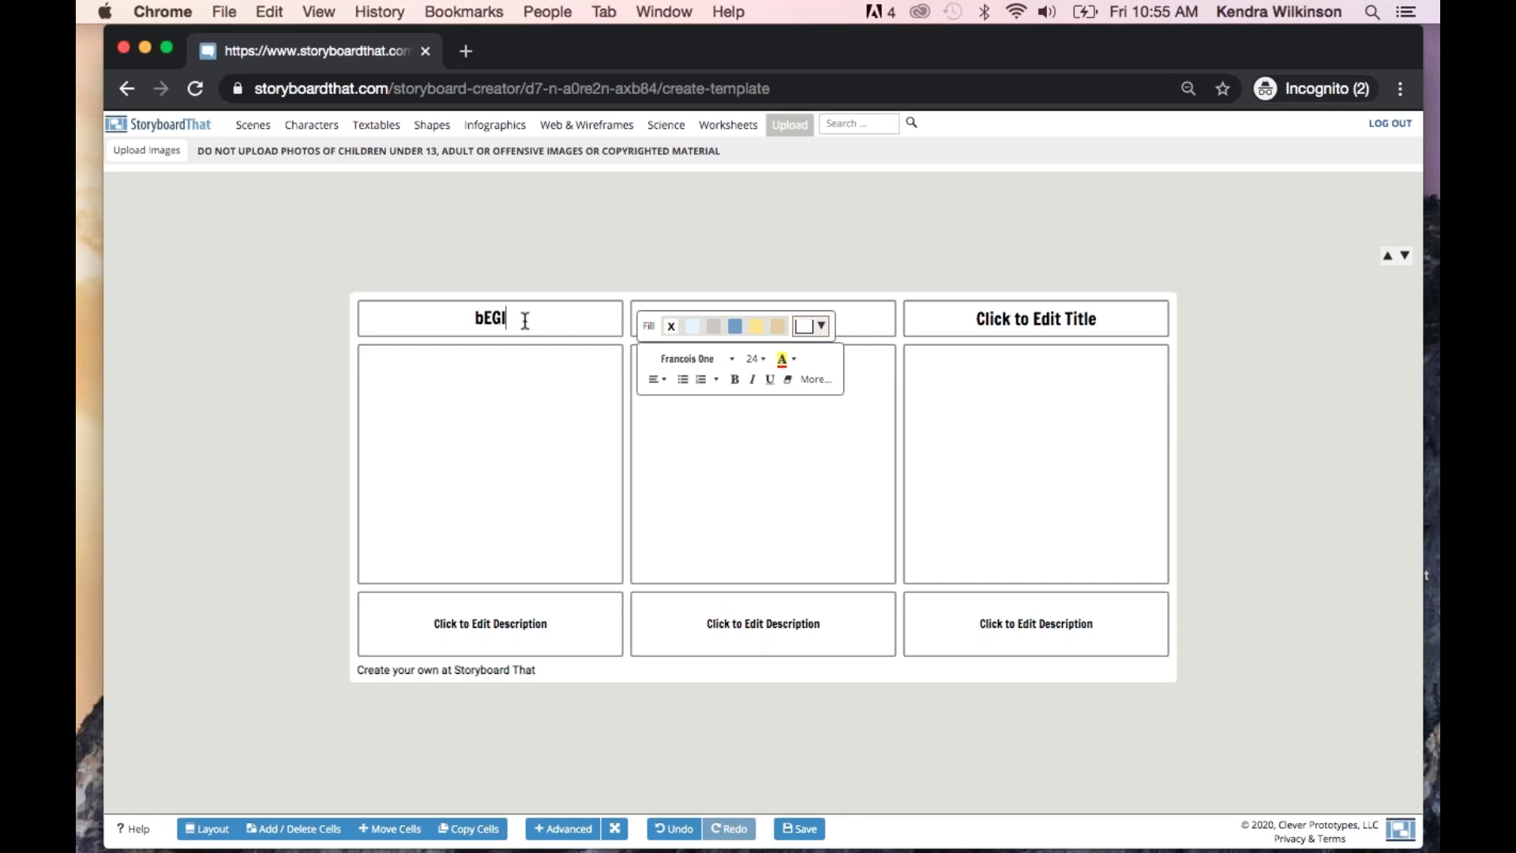
key("BackSpace")
key("BackSpace")
key("BackSpace")
key("BackSpace")
key("BackSpace")
key("BackSpace")
key("BackSpace")
key("BackSpace")
key("BackSpace")
type("B")
type("eginning")
left_click(869, 323)
type("M")
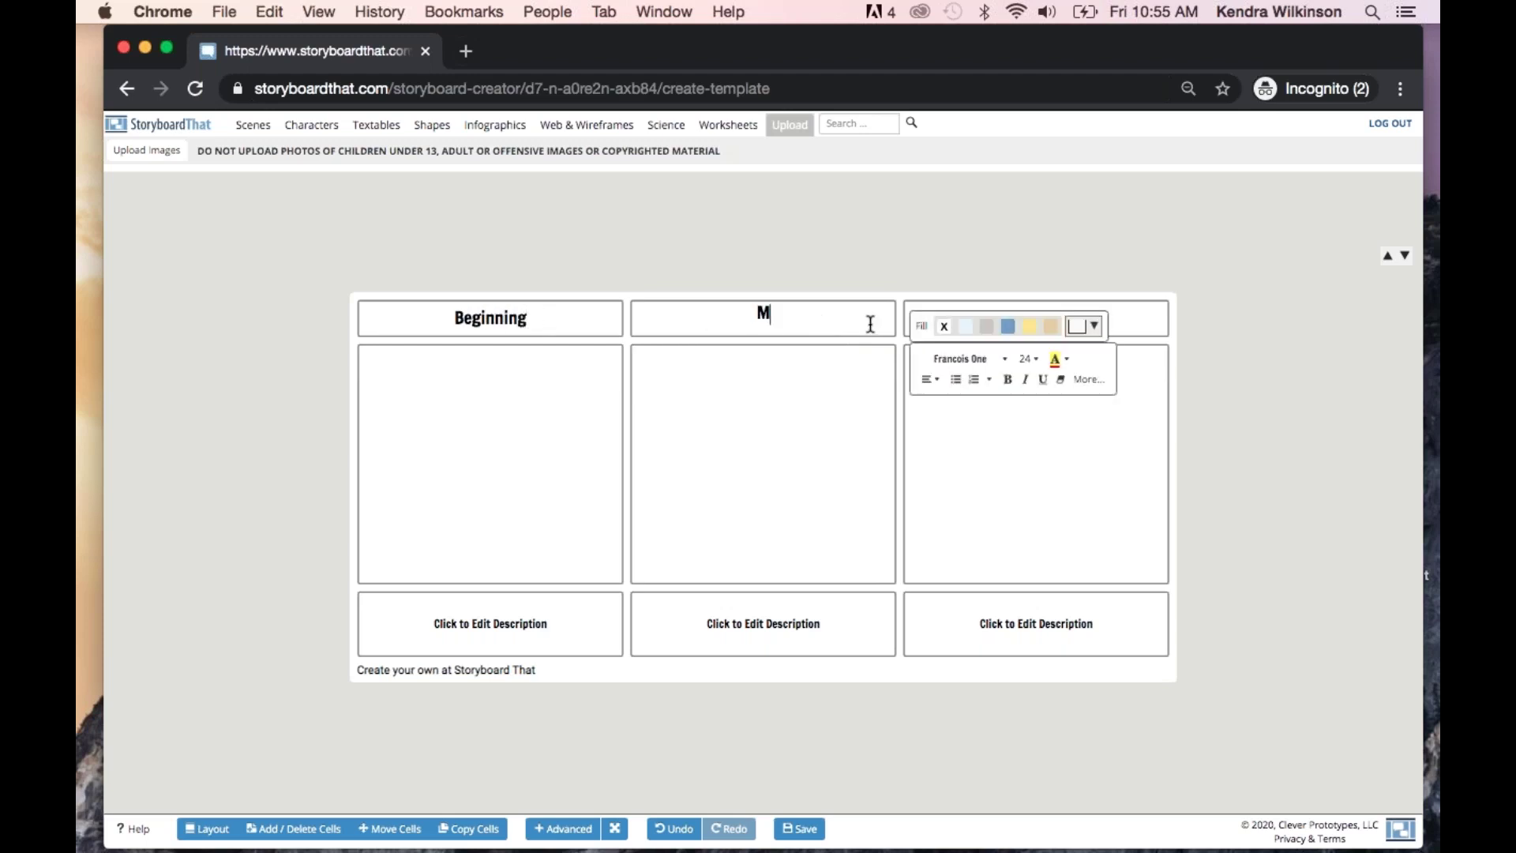
type("iddle")
left_click(1141, 345)
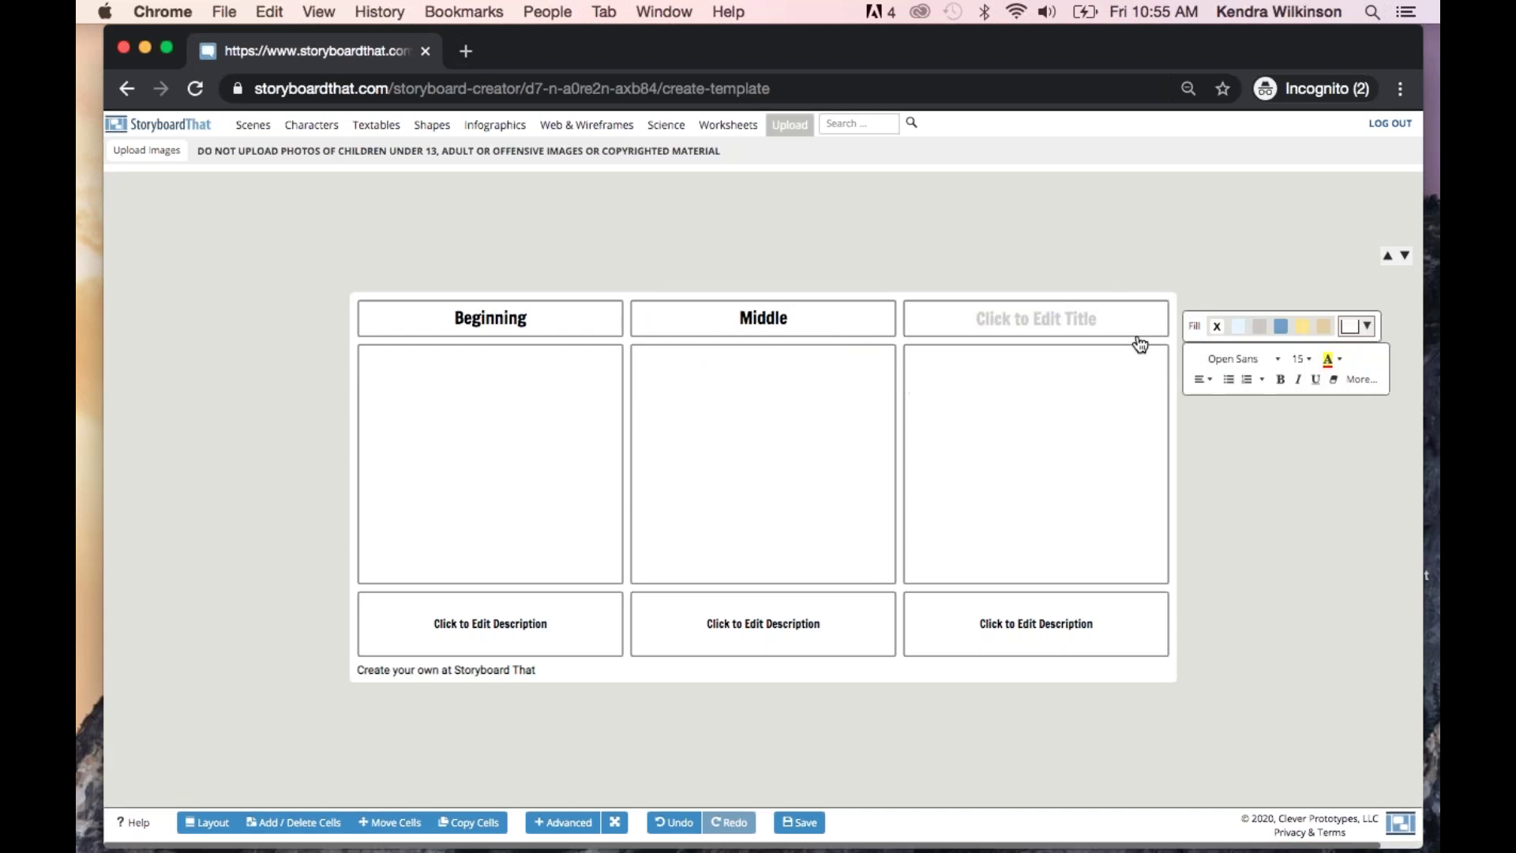
left_click(1091, 317)
type("End")
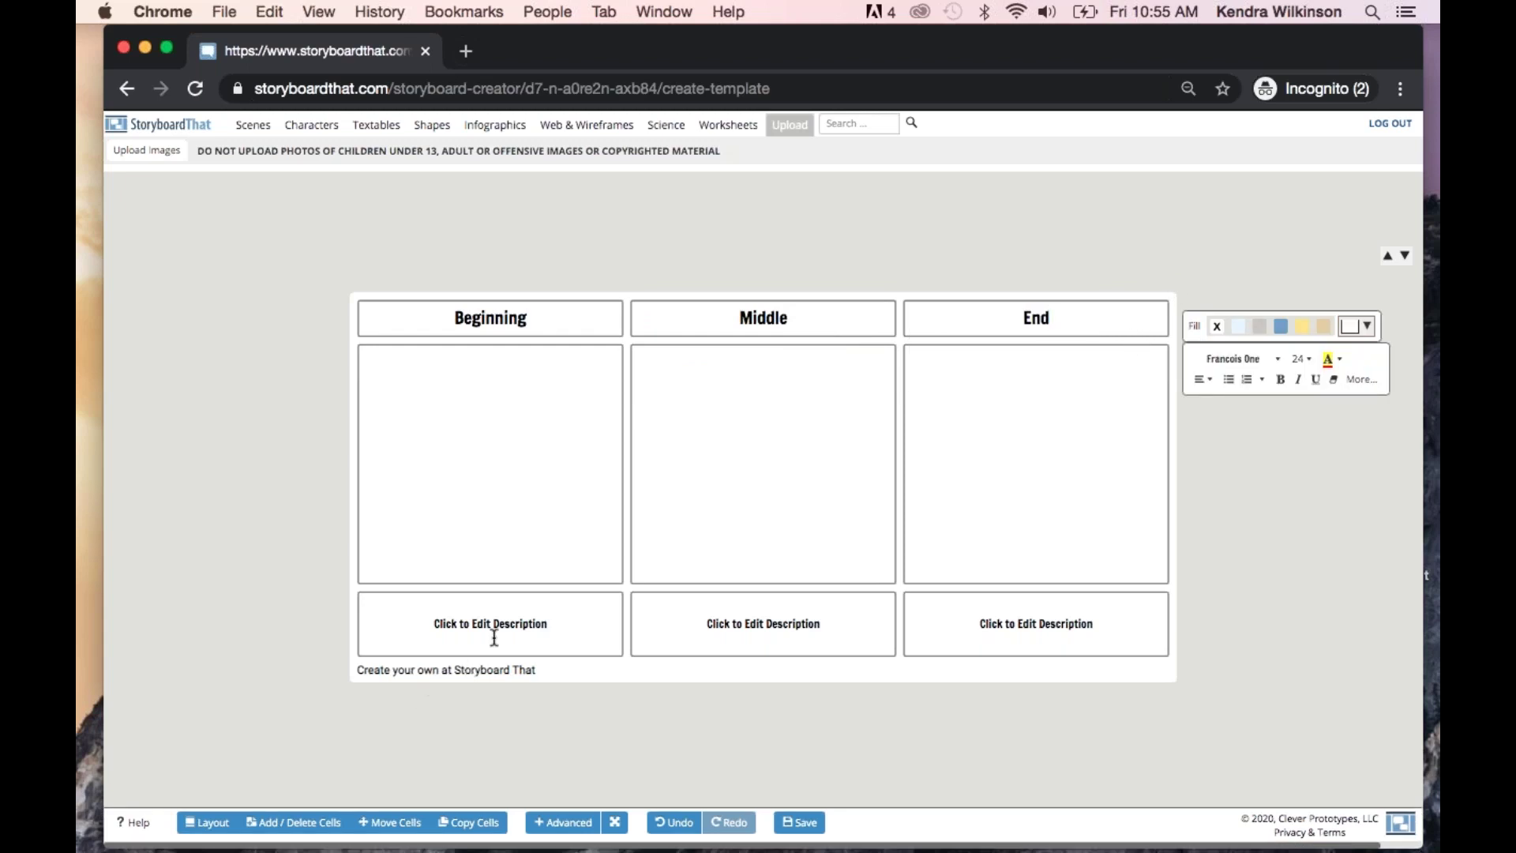
Describe the first cell as 'Show your understanding of the beginning of the story'
left_click(500, 631)
type("Show your understanding o")
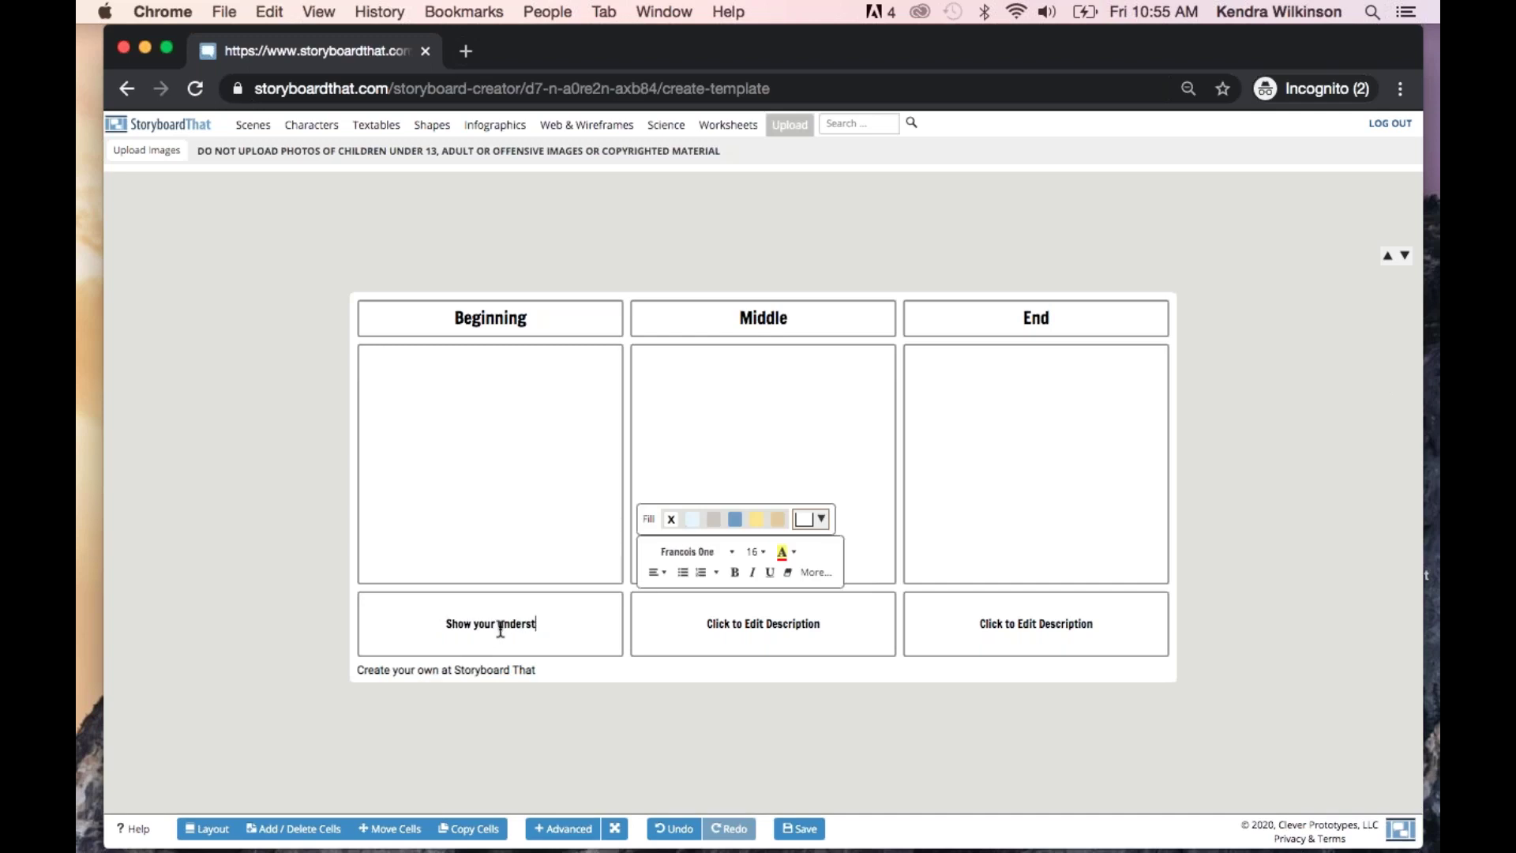
type("e beg")
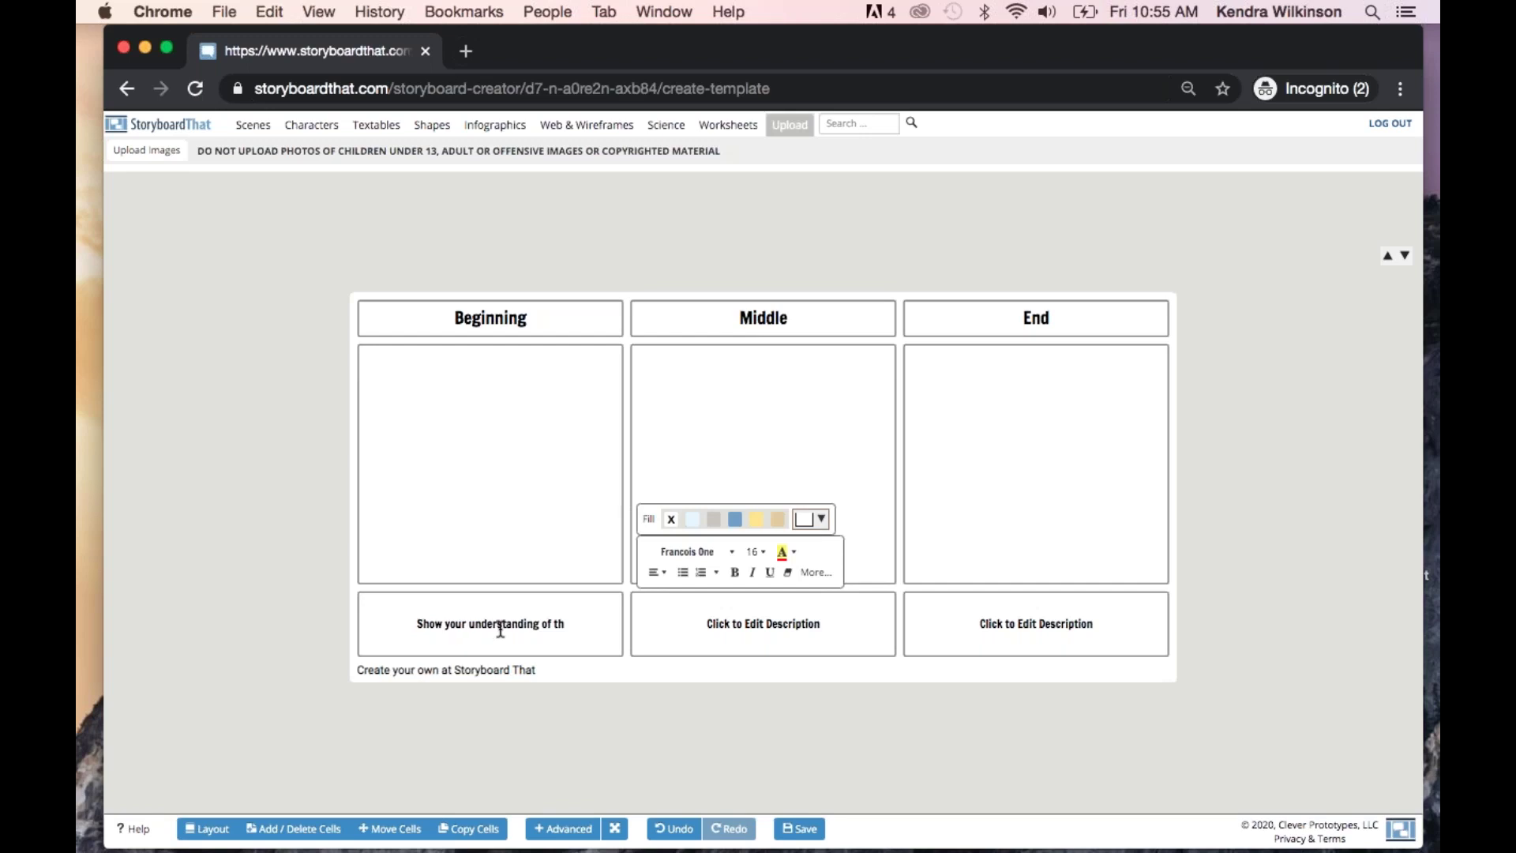
type("inningof the")
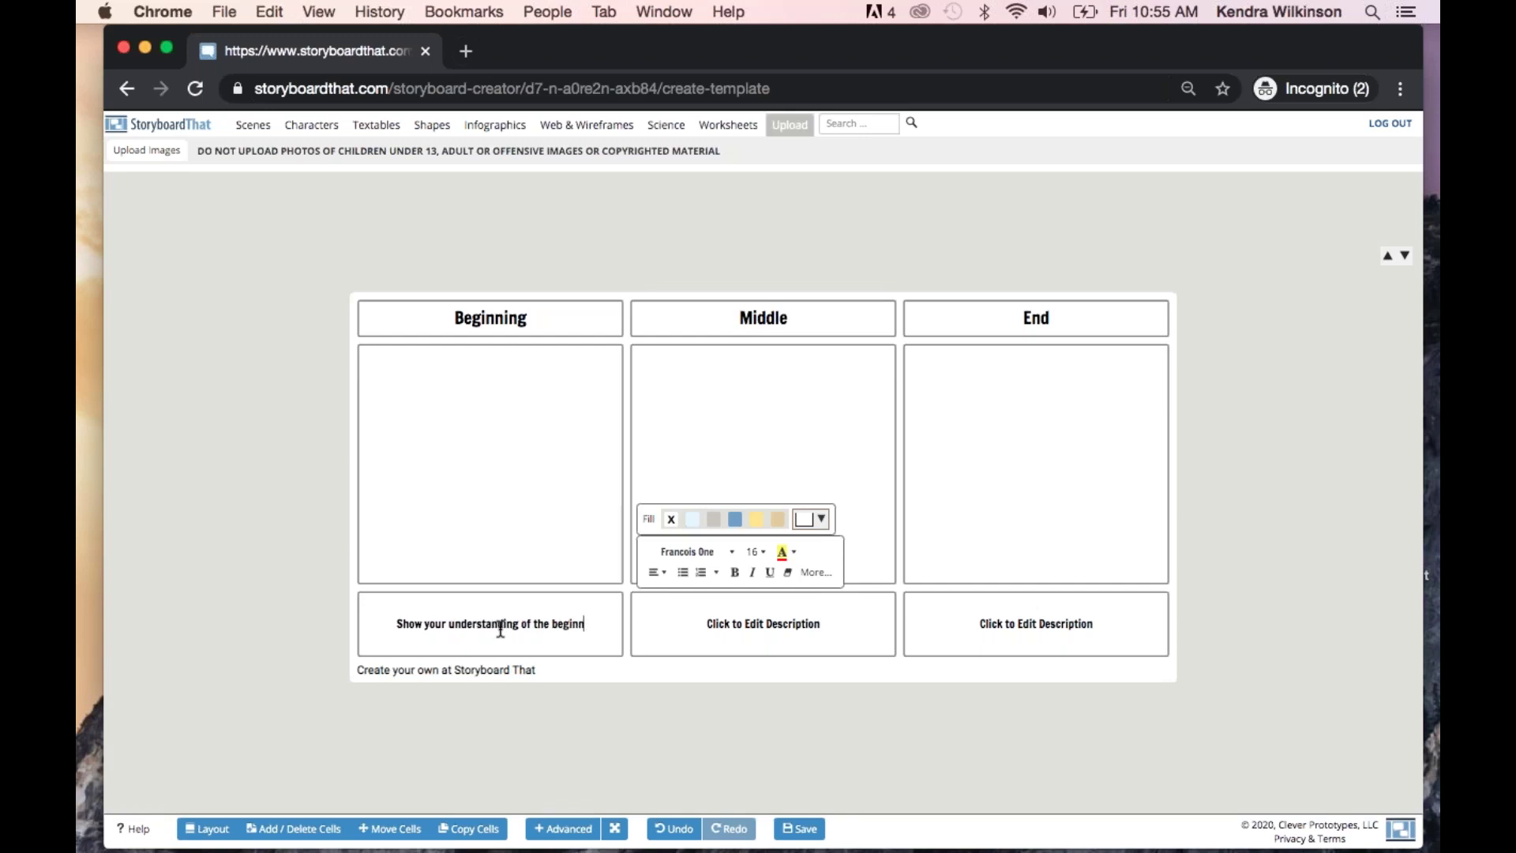
key("BackSpace")
key("BackSpace")
key("BackSpace")
key("BackSpace")
key("BackSpace")
key("BackSpace")
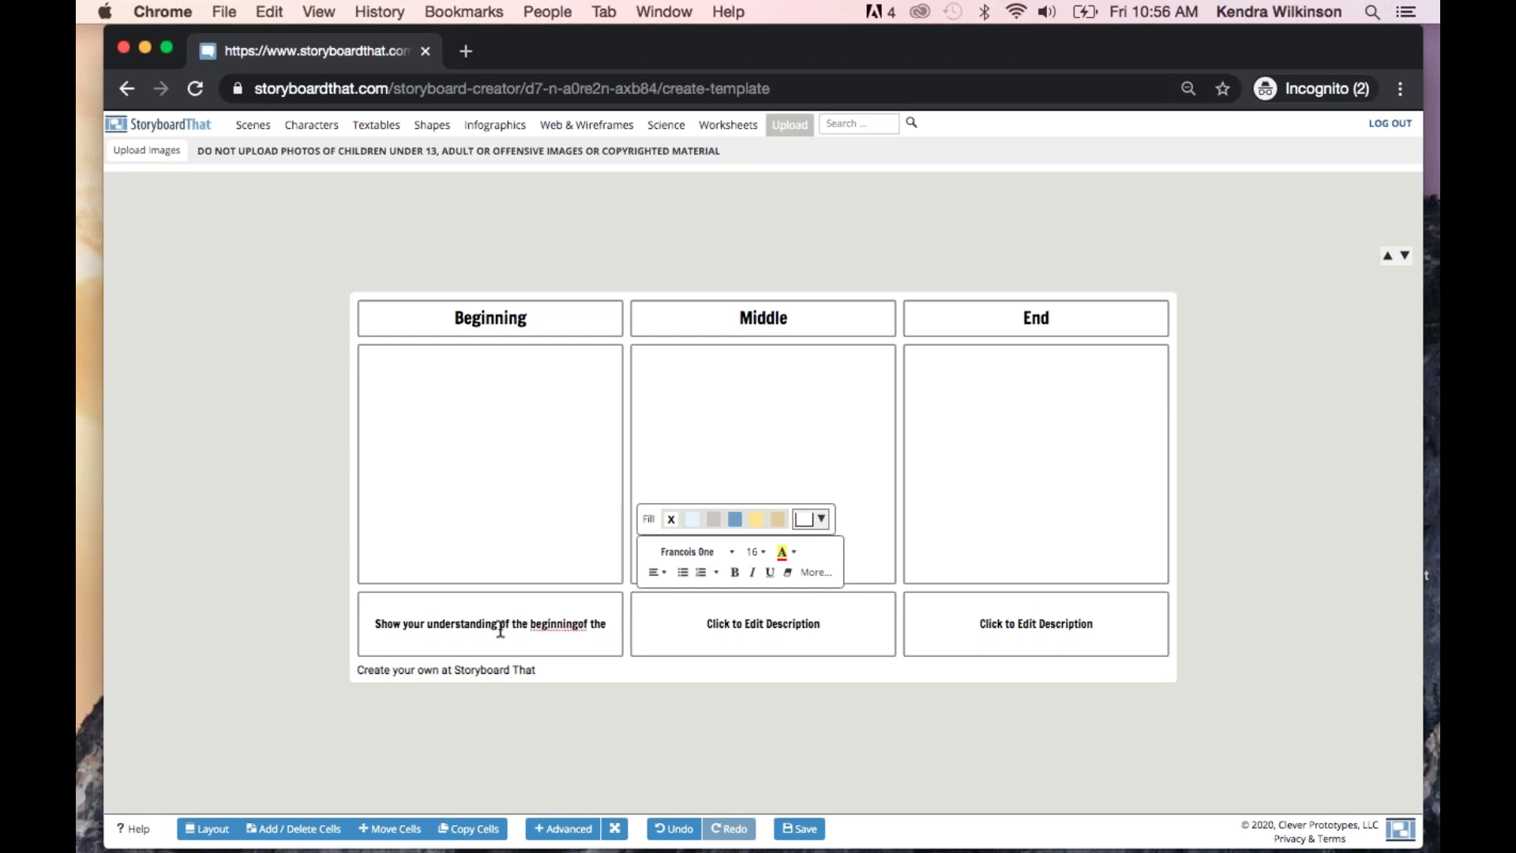
type("of the story.")
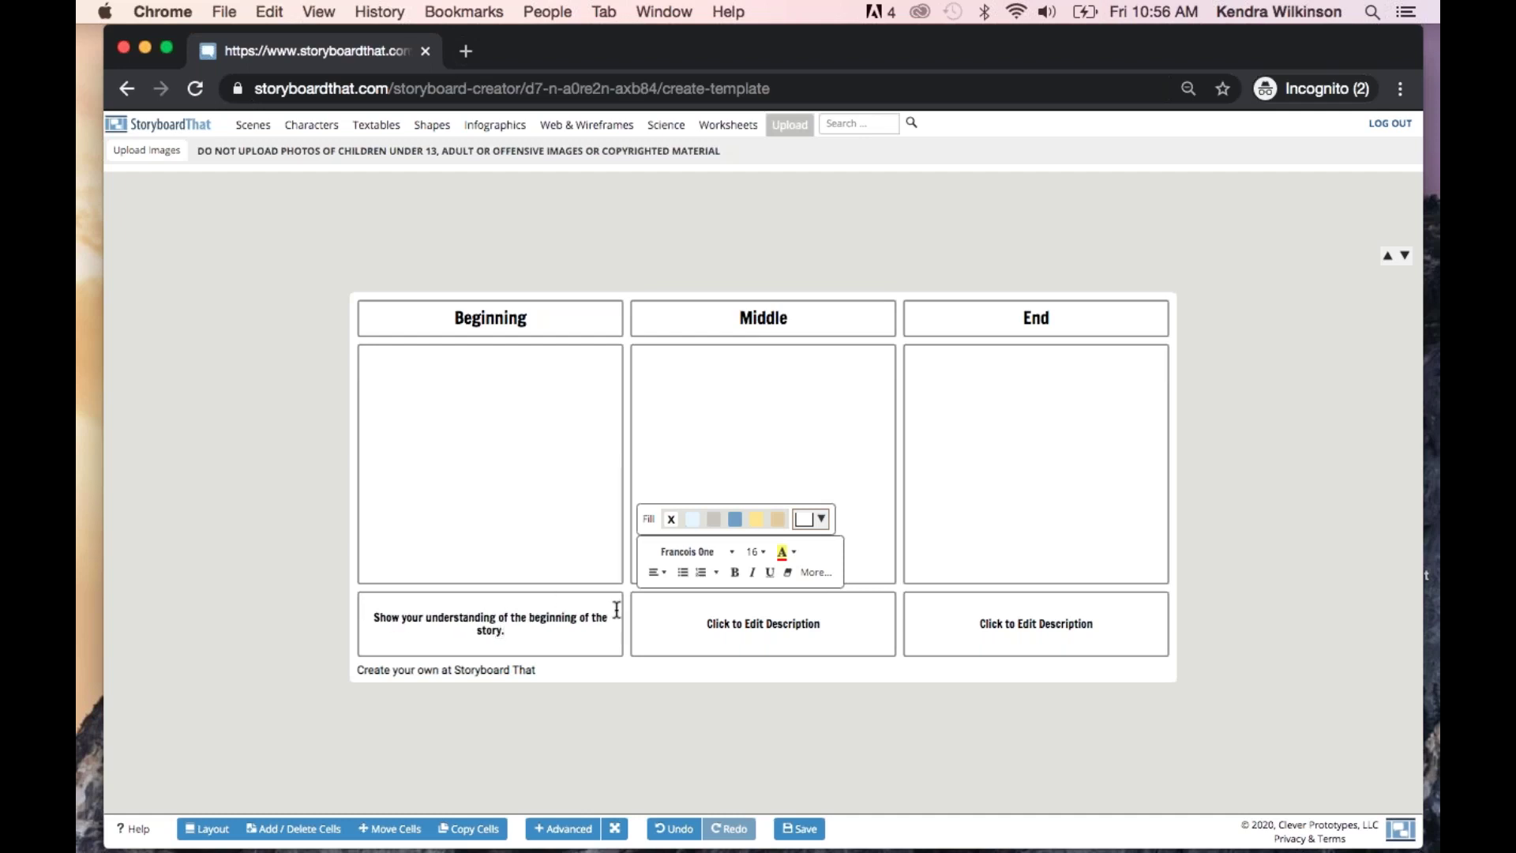
left_click(292, 417)
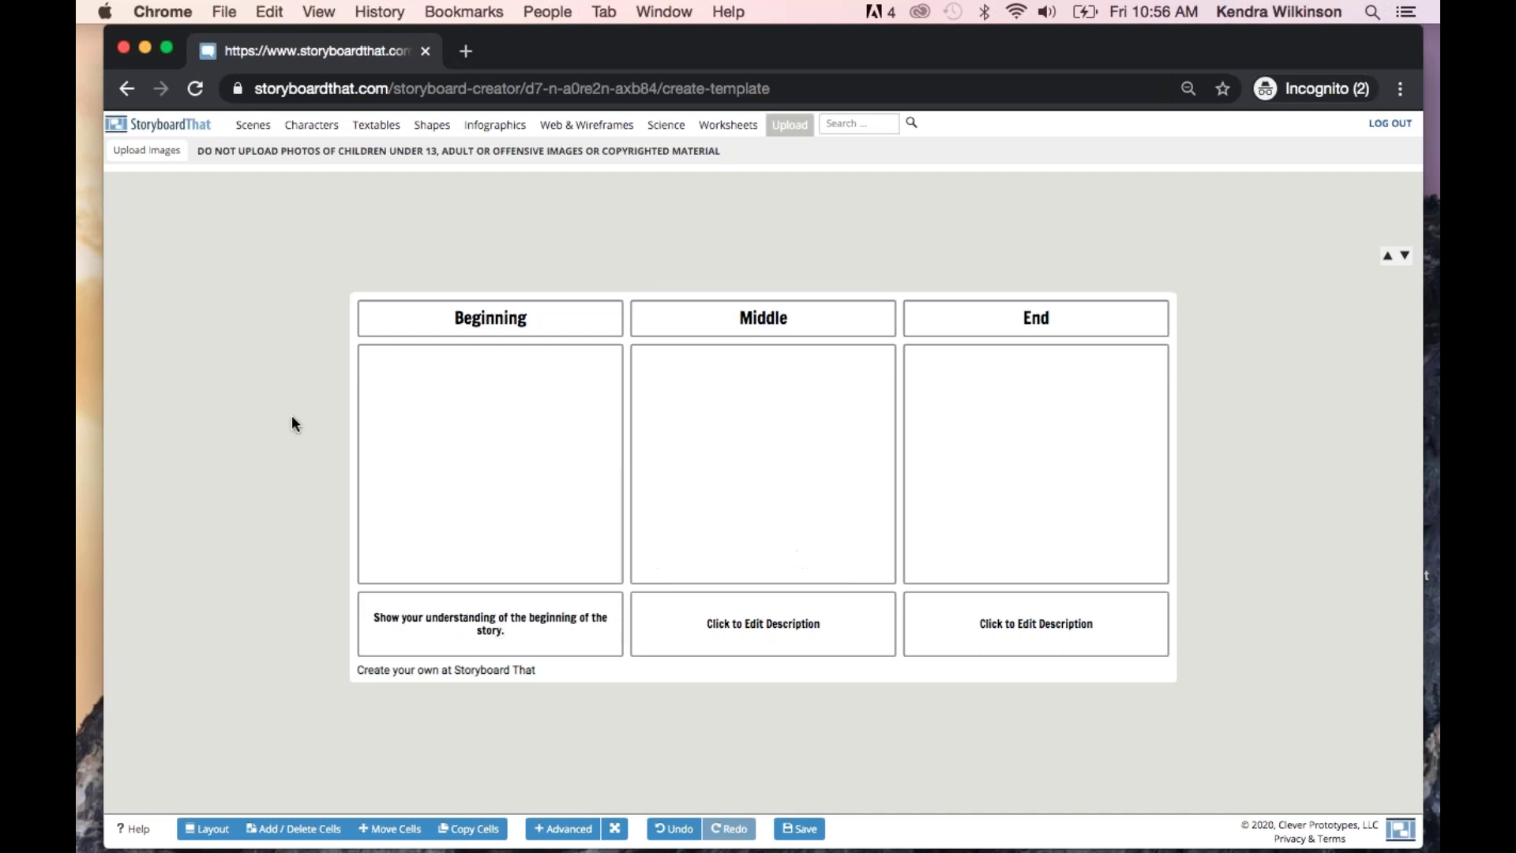
Place the Entertainment clothing-store scene in the Beginning cell
left_click(311, 127)
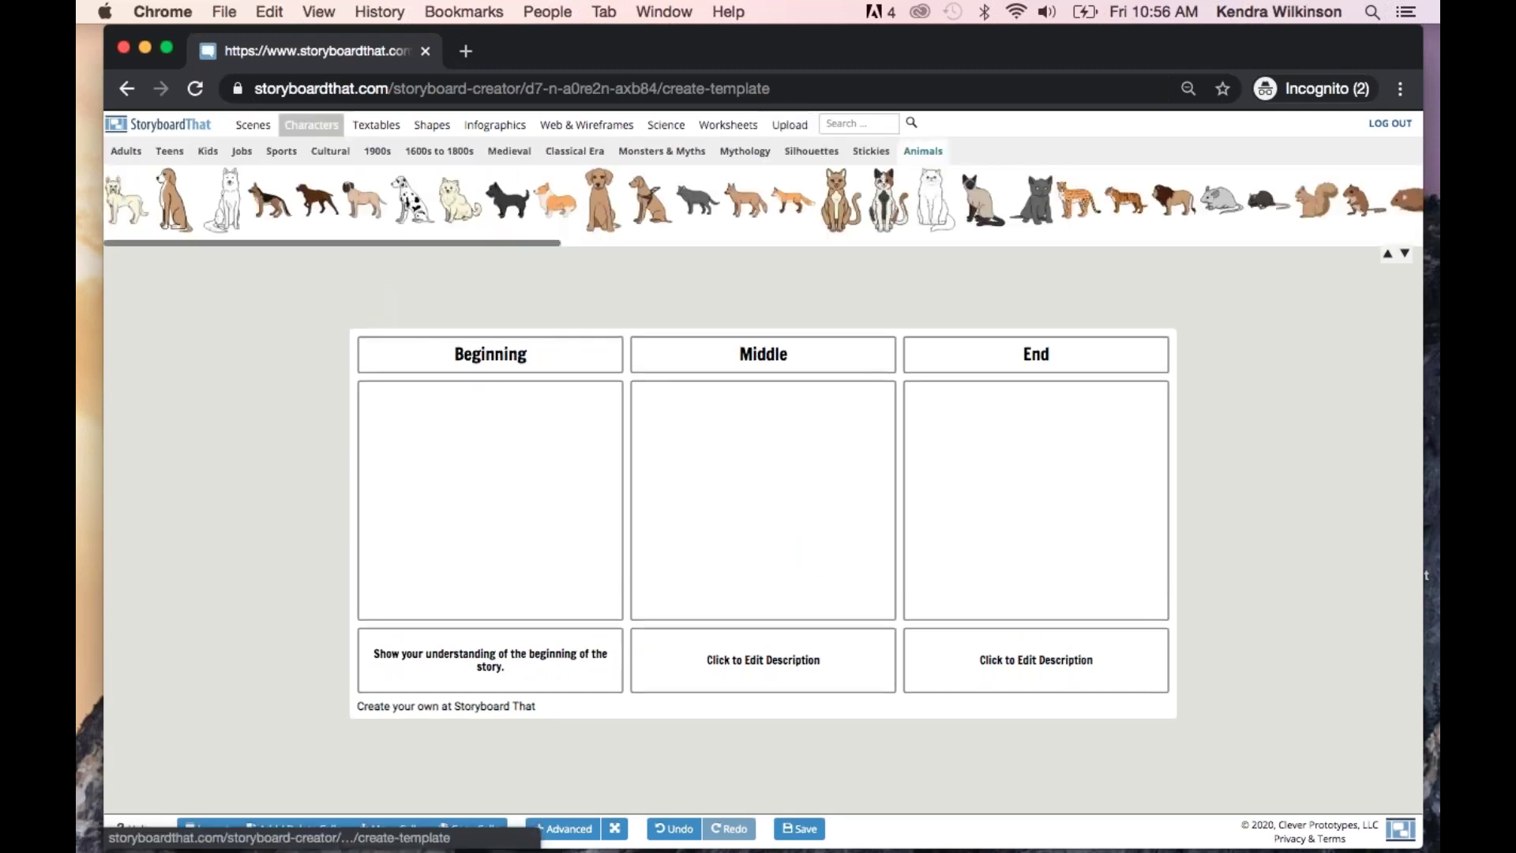
left_click(254, 126)
left_click(186, 151)
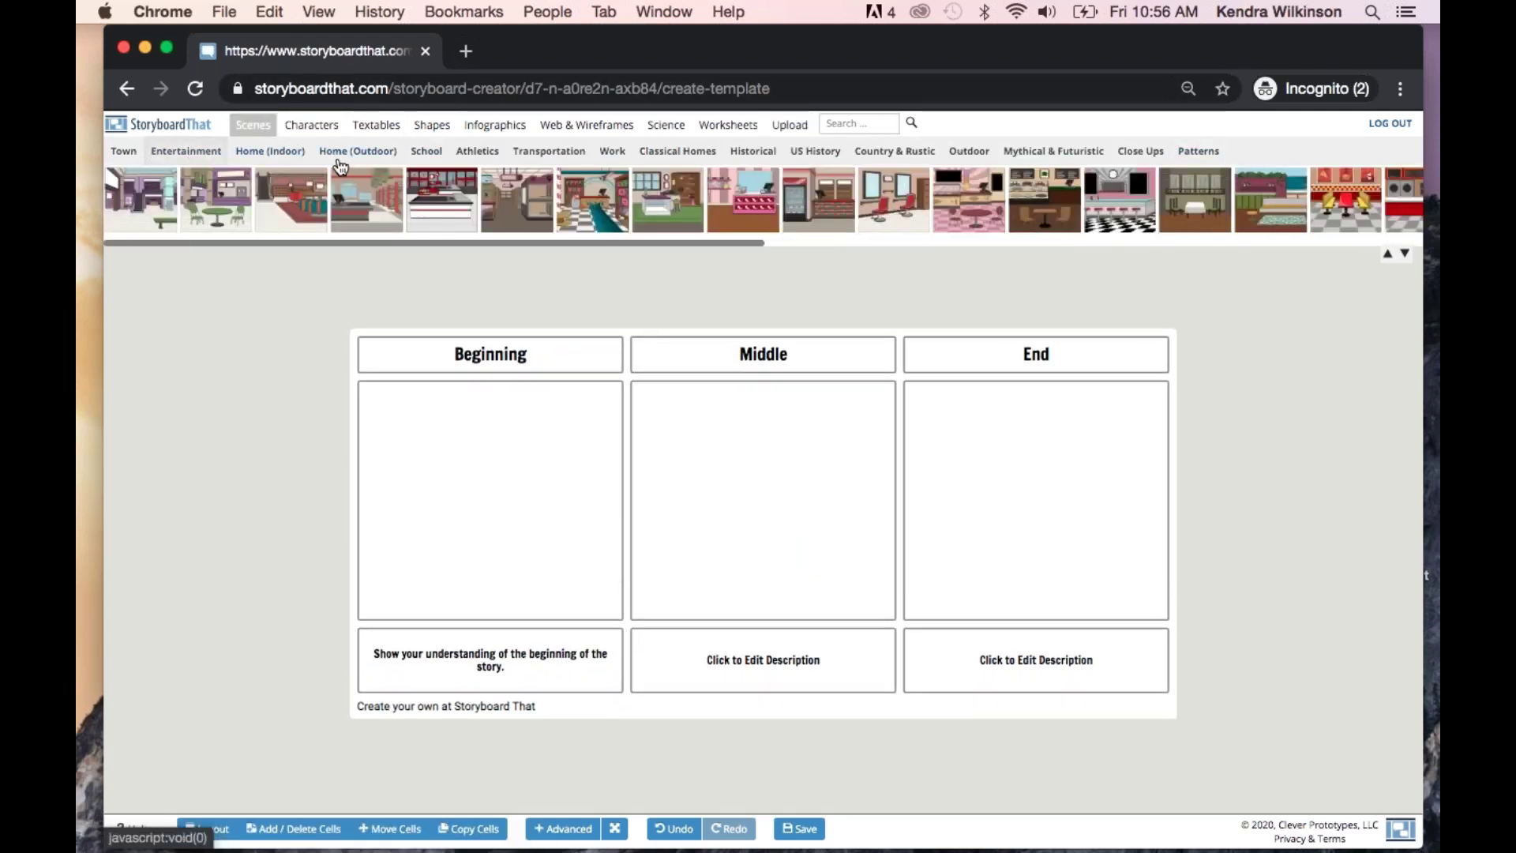
left_click_drag(290, 200, 490, 507)
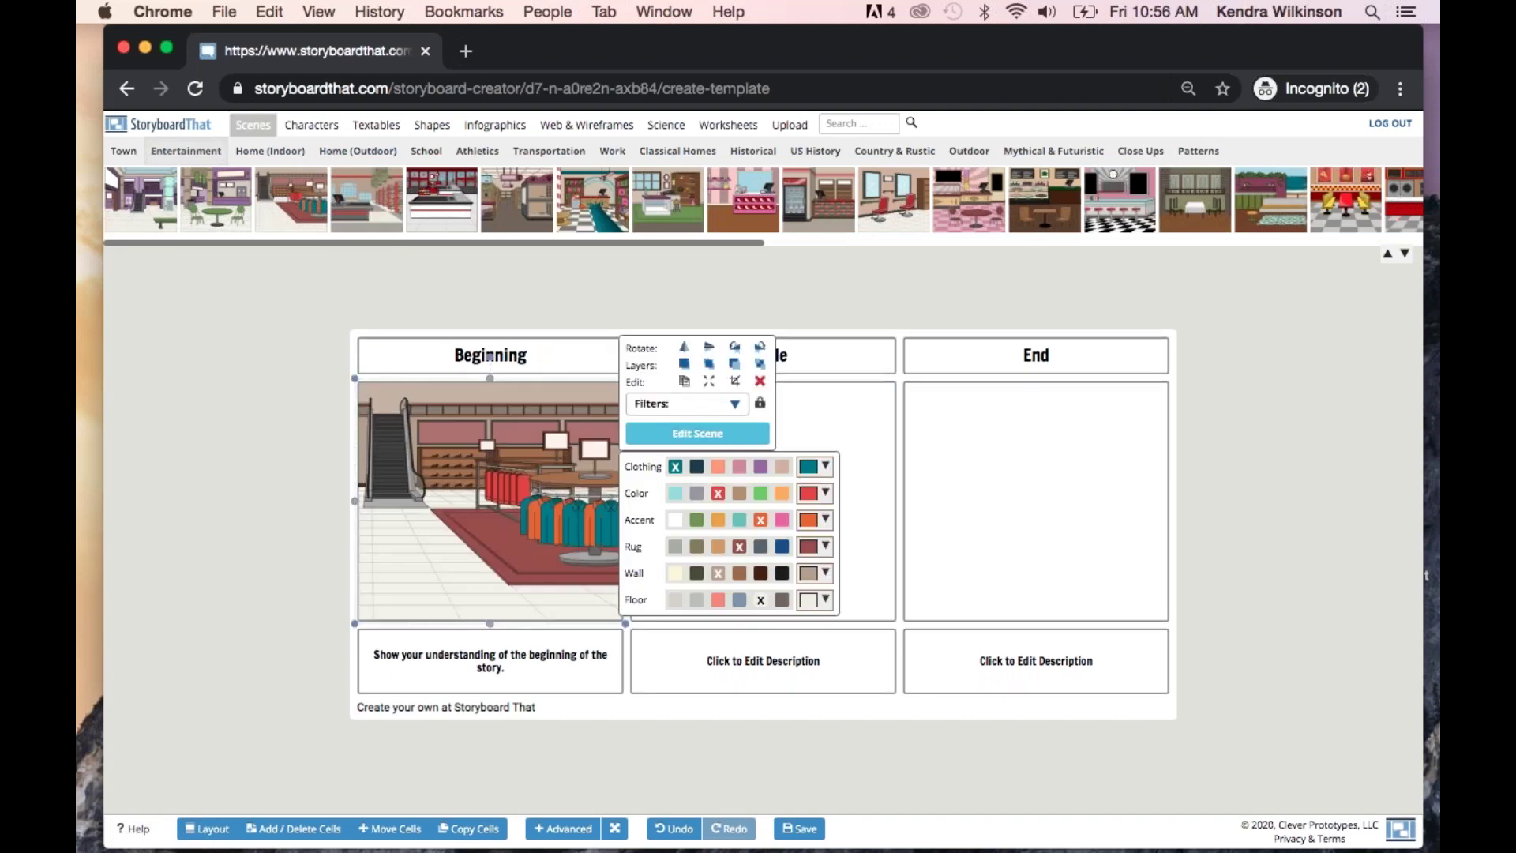
Add a Jobs character with yellow hair, peach skin and a new eye expression
left_click(311, 126)
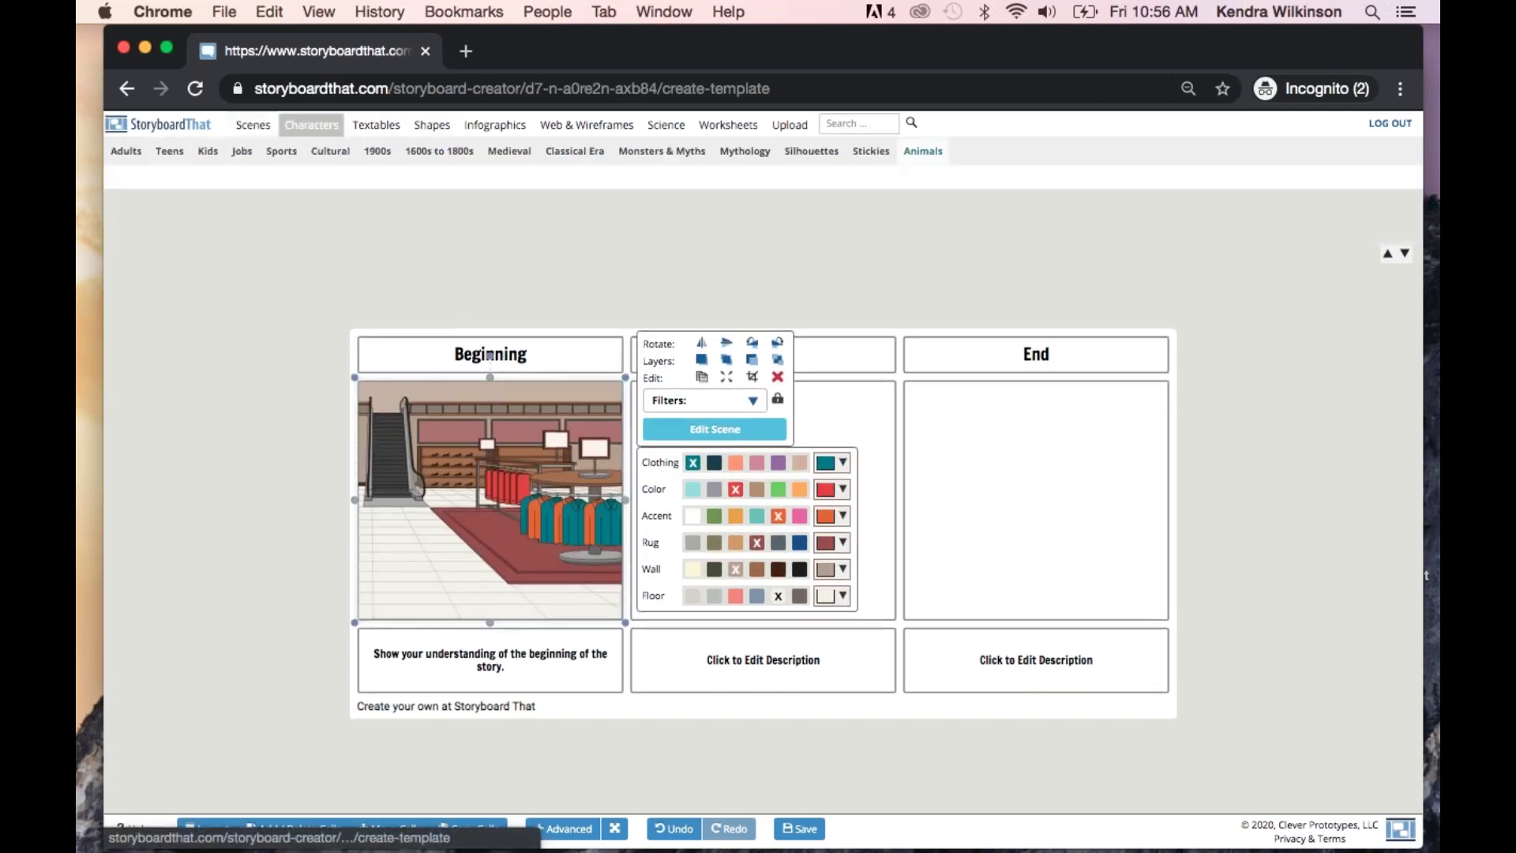
left_click(242, 151)
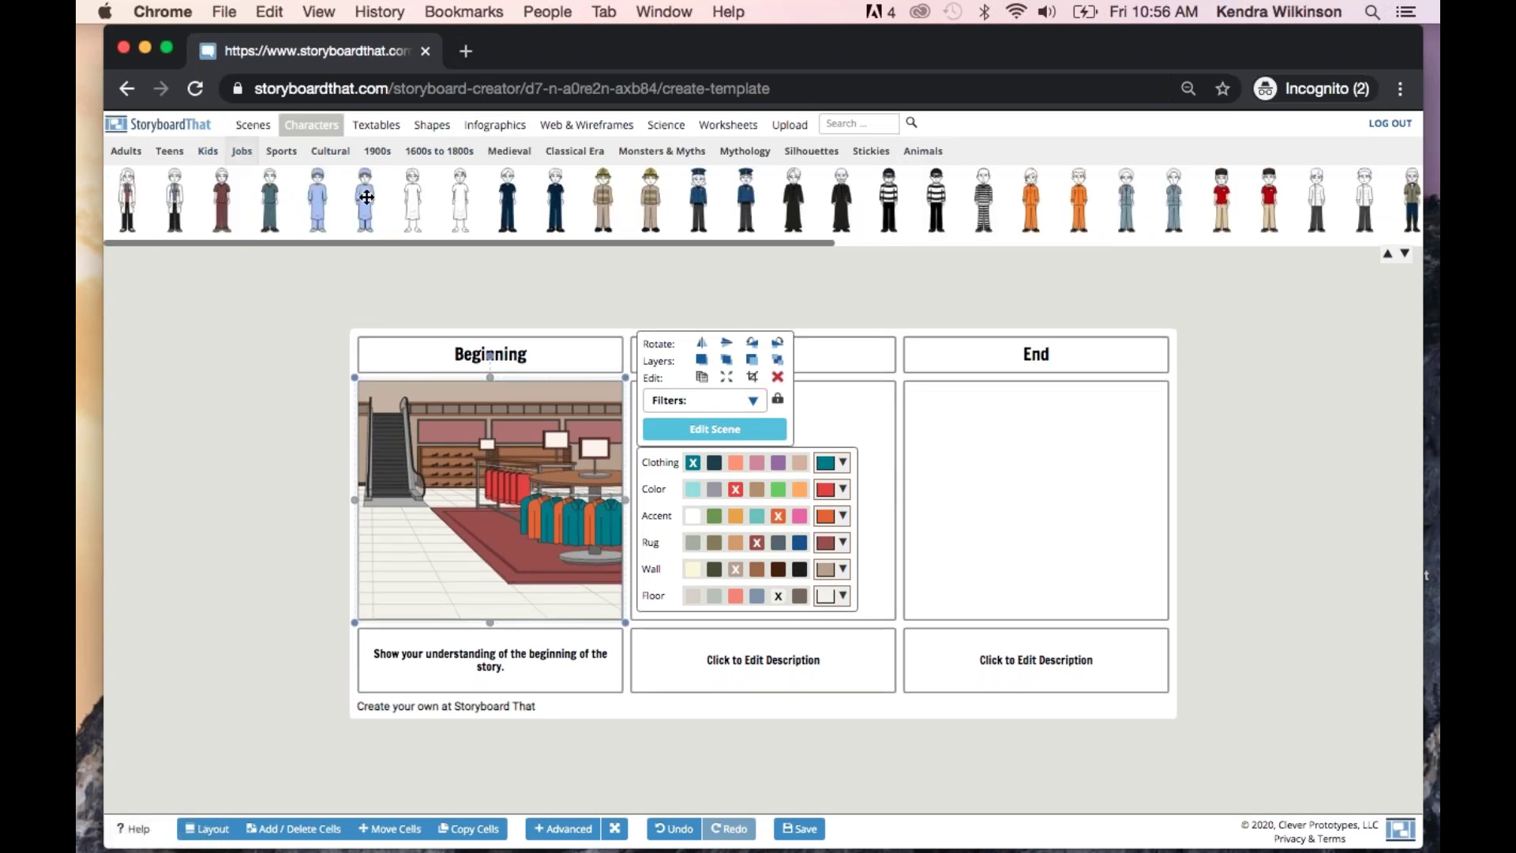
left_click_drag(604, 199, 433, 503)
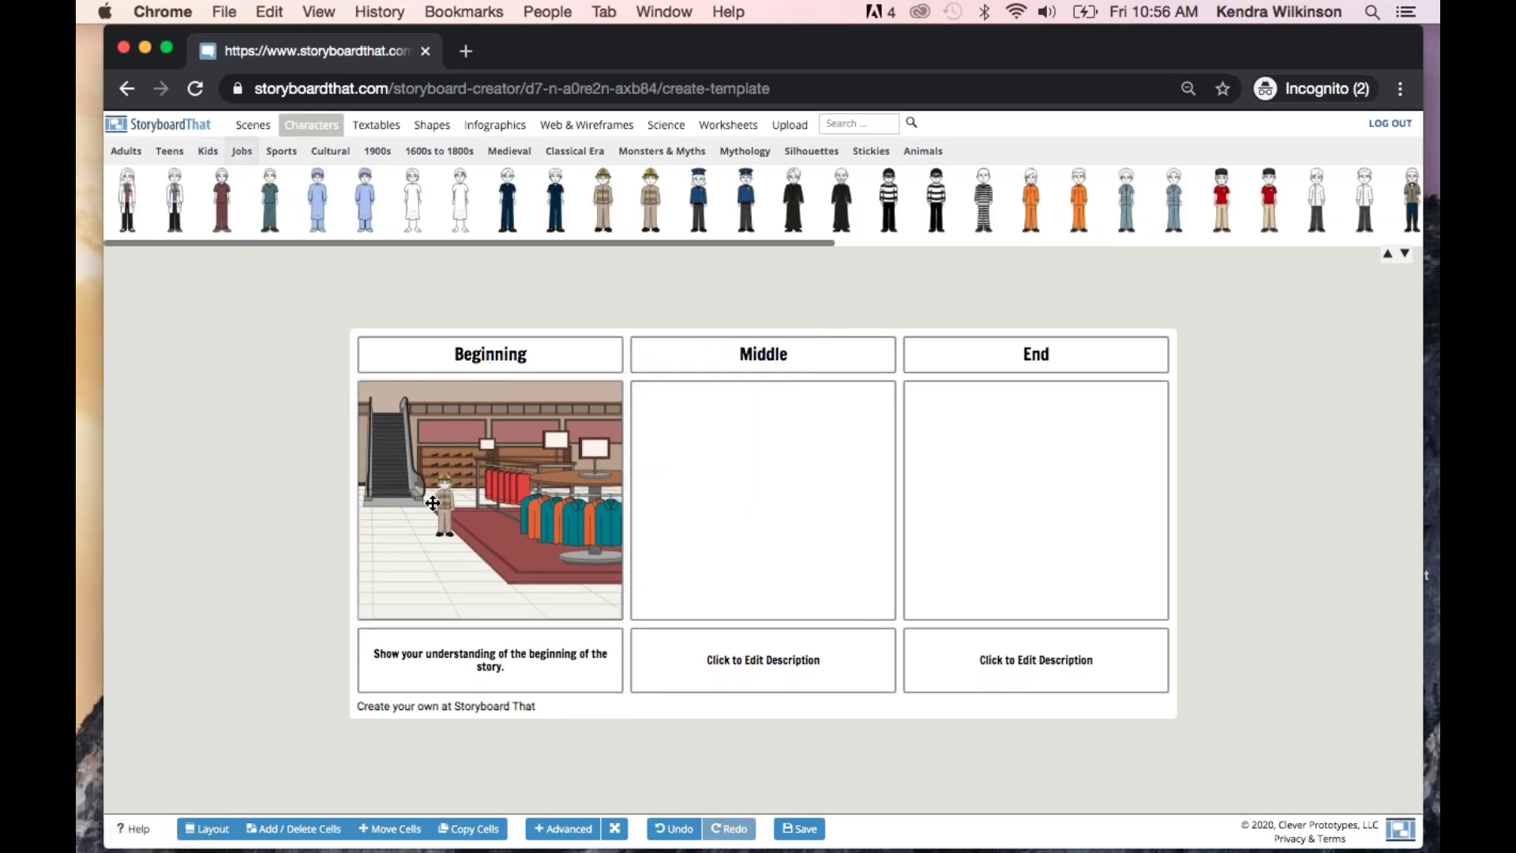
left_click(545, 465)
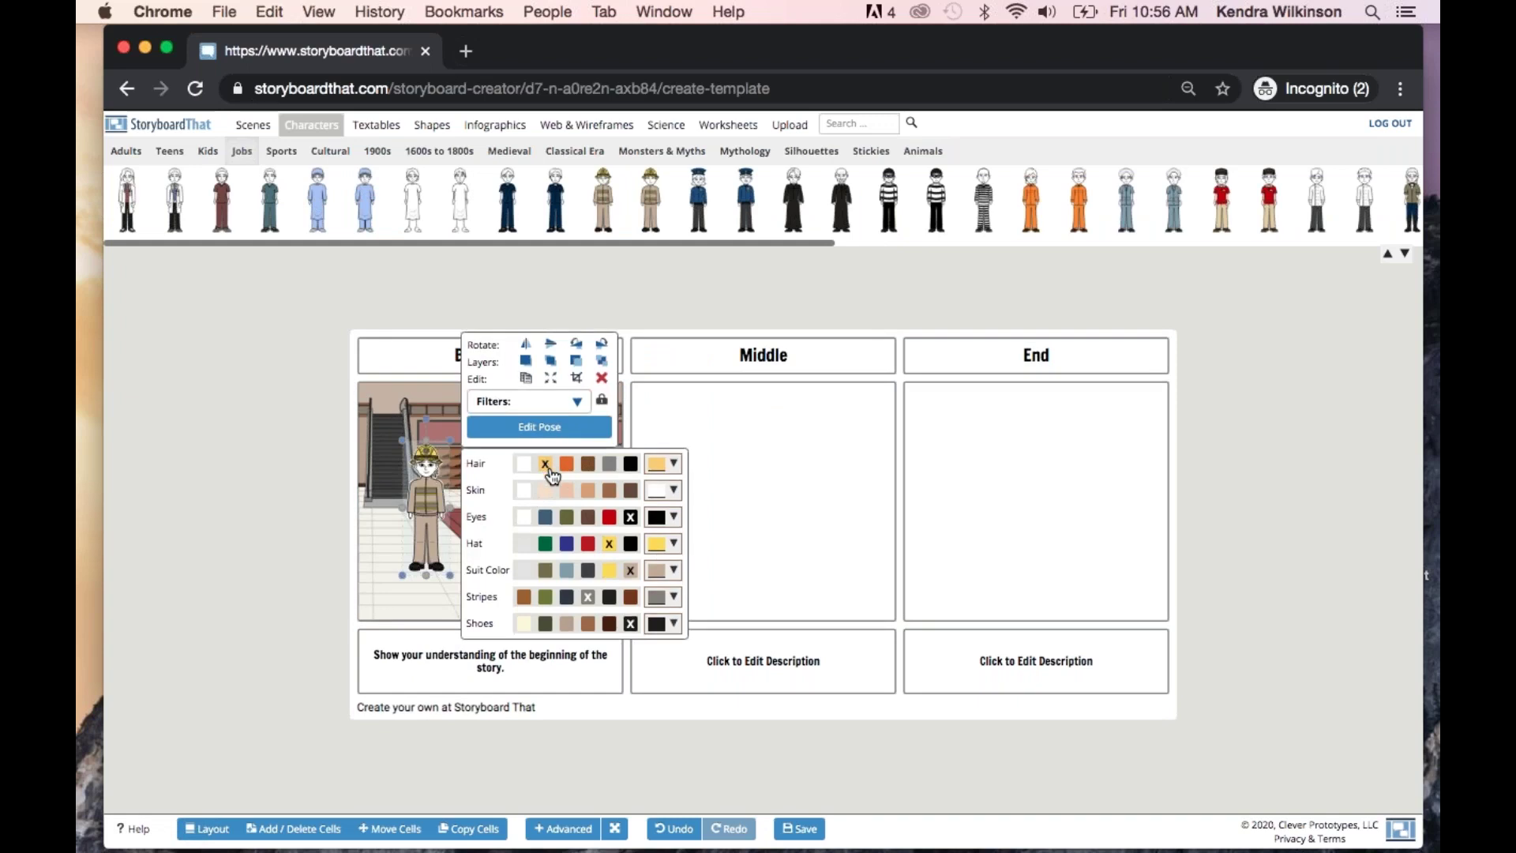
left_click(566, 490)
left_click(539, 427)
left_click(705, 382)
left_click(1014, 743)
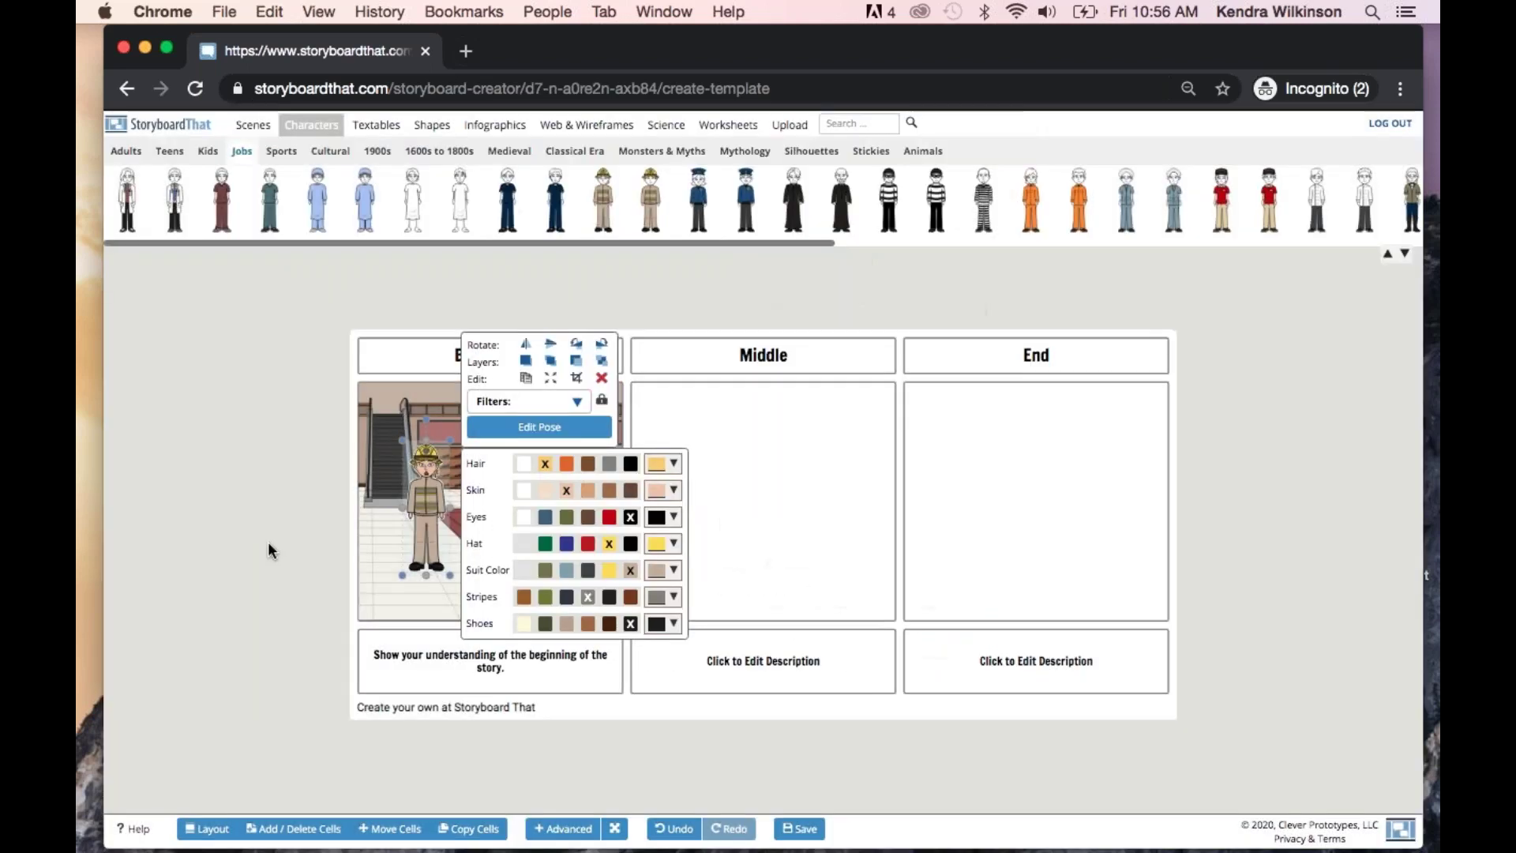
left_click(269, 553)
Save the storyboard titled 'Webinar template'
left_click(800, 830)
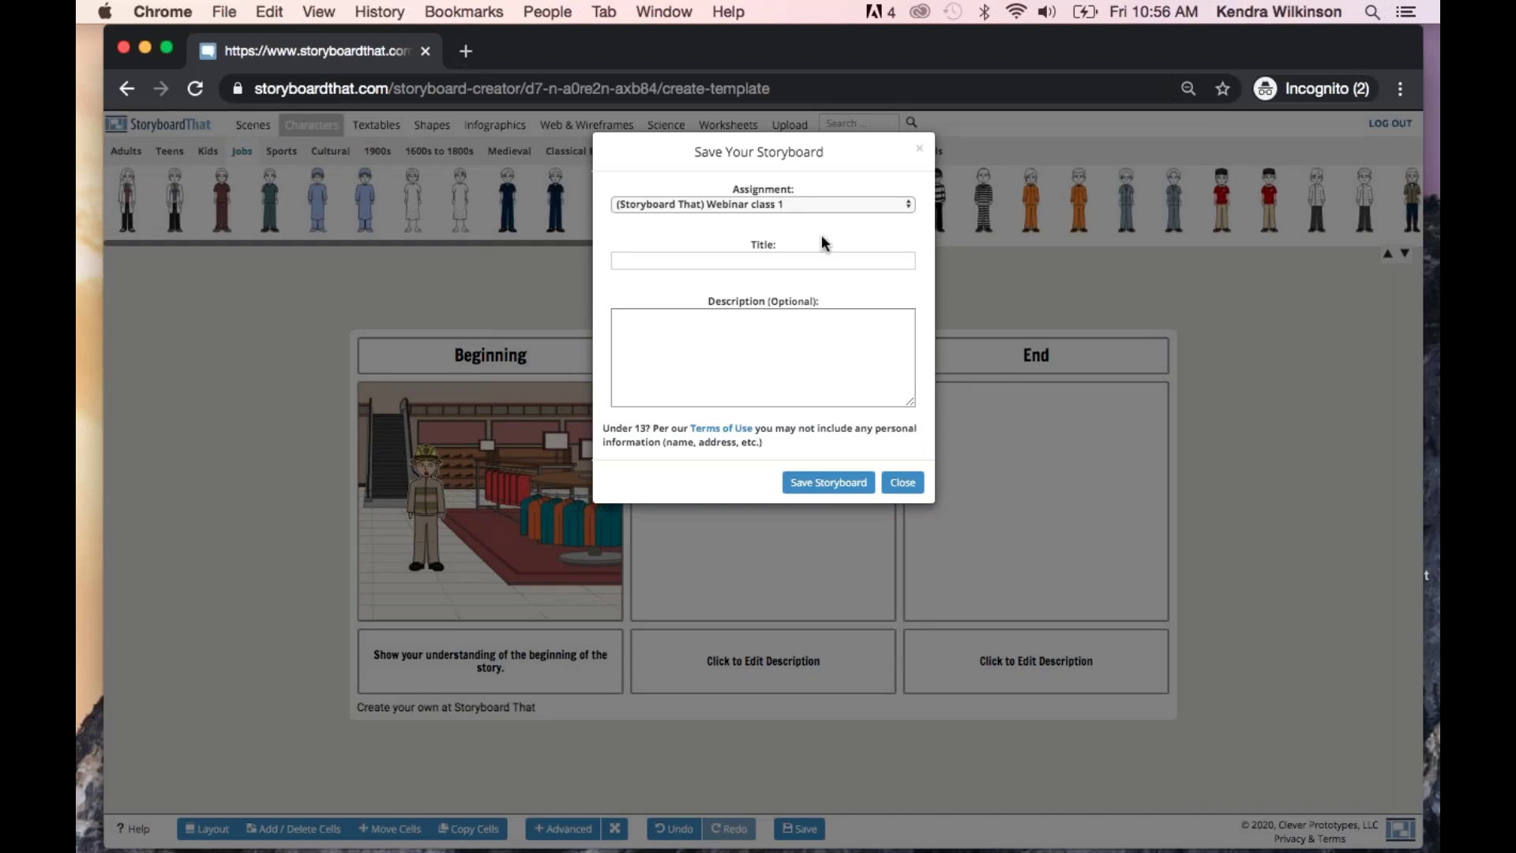
left_click(778, 258)
type("Webinar templa")
left_click(807, 484)
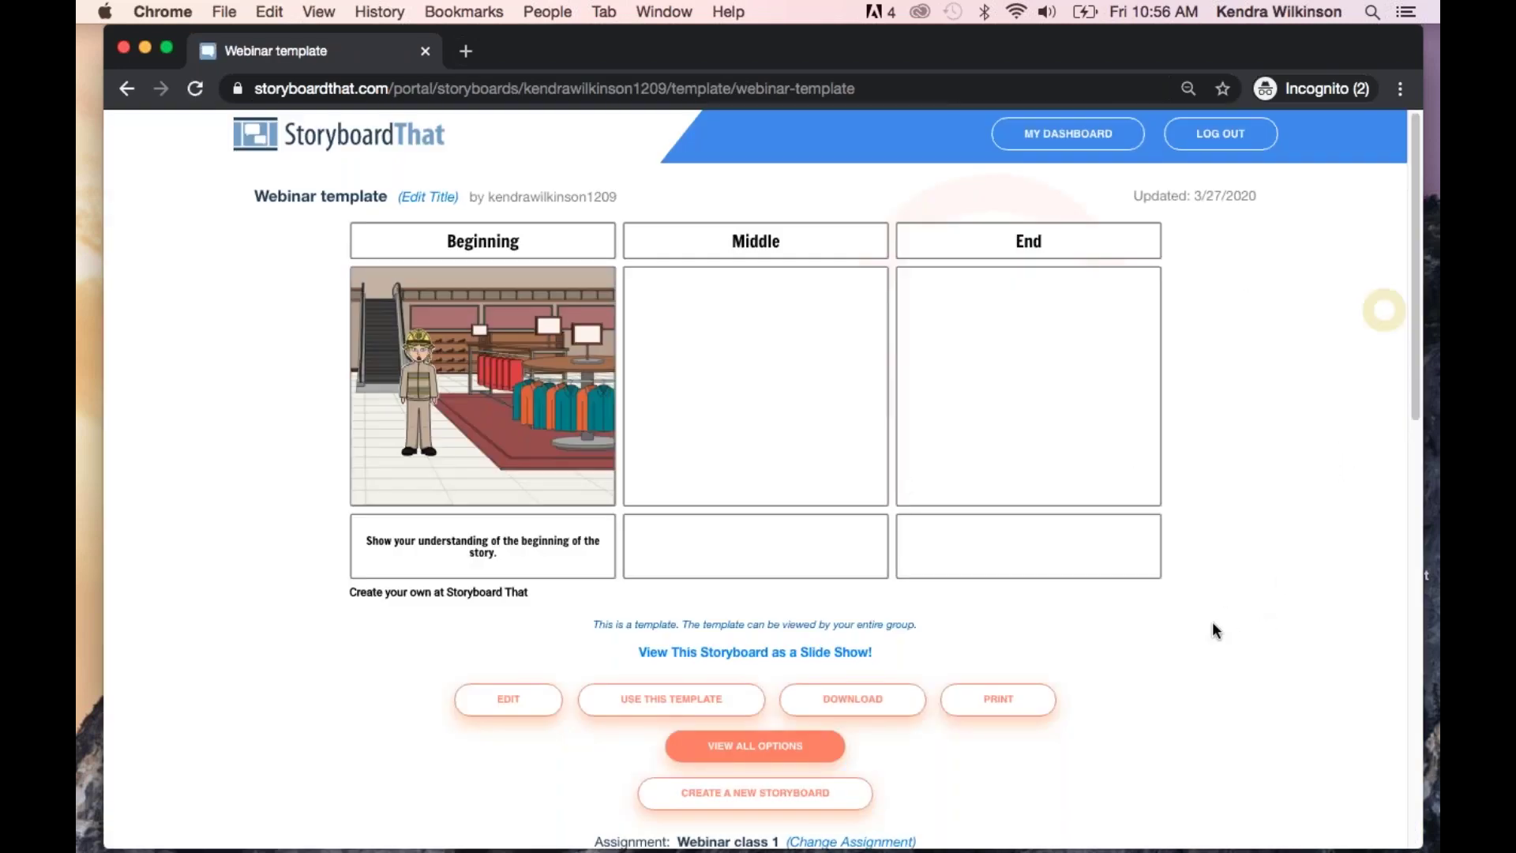
Look over the Webinar template's download options, then dismiss them
scroll(1212, 627, "down", 1)
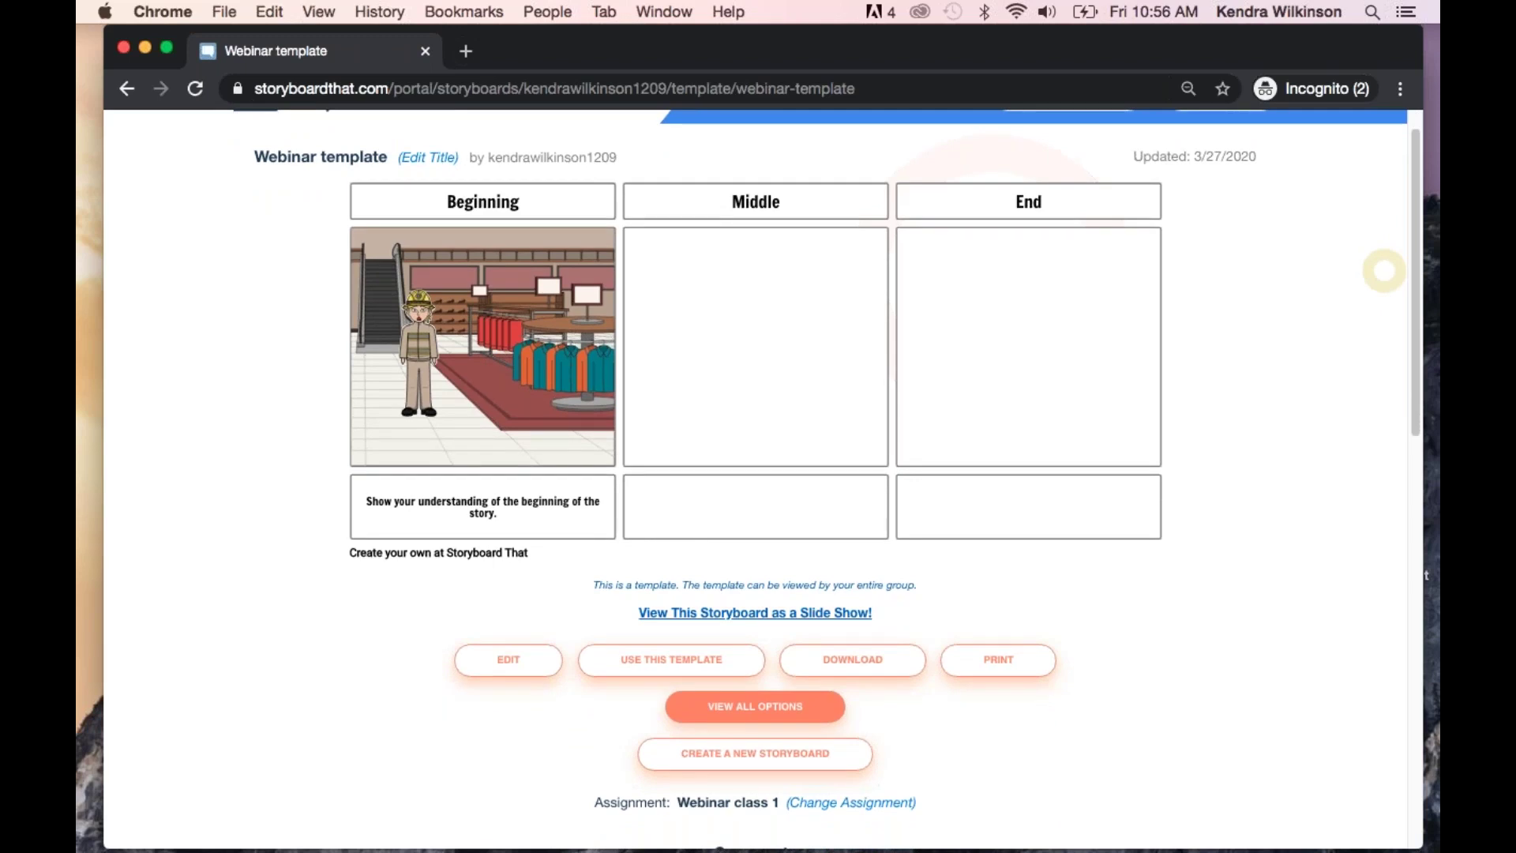
left_click(873, 672)
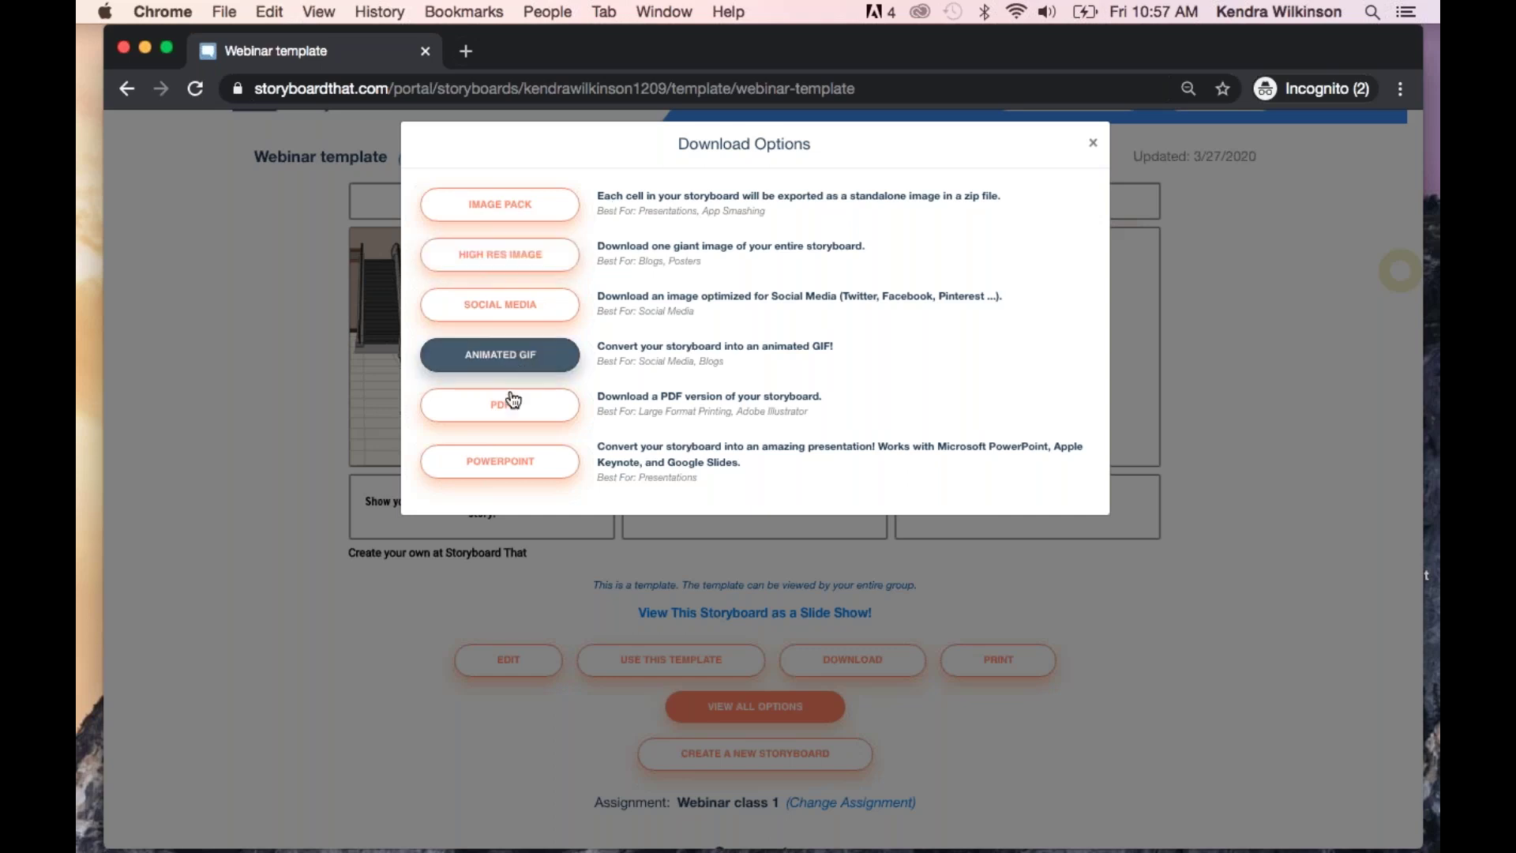
left_click(1094, 145)
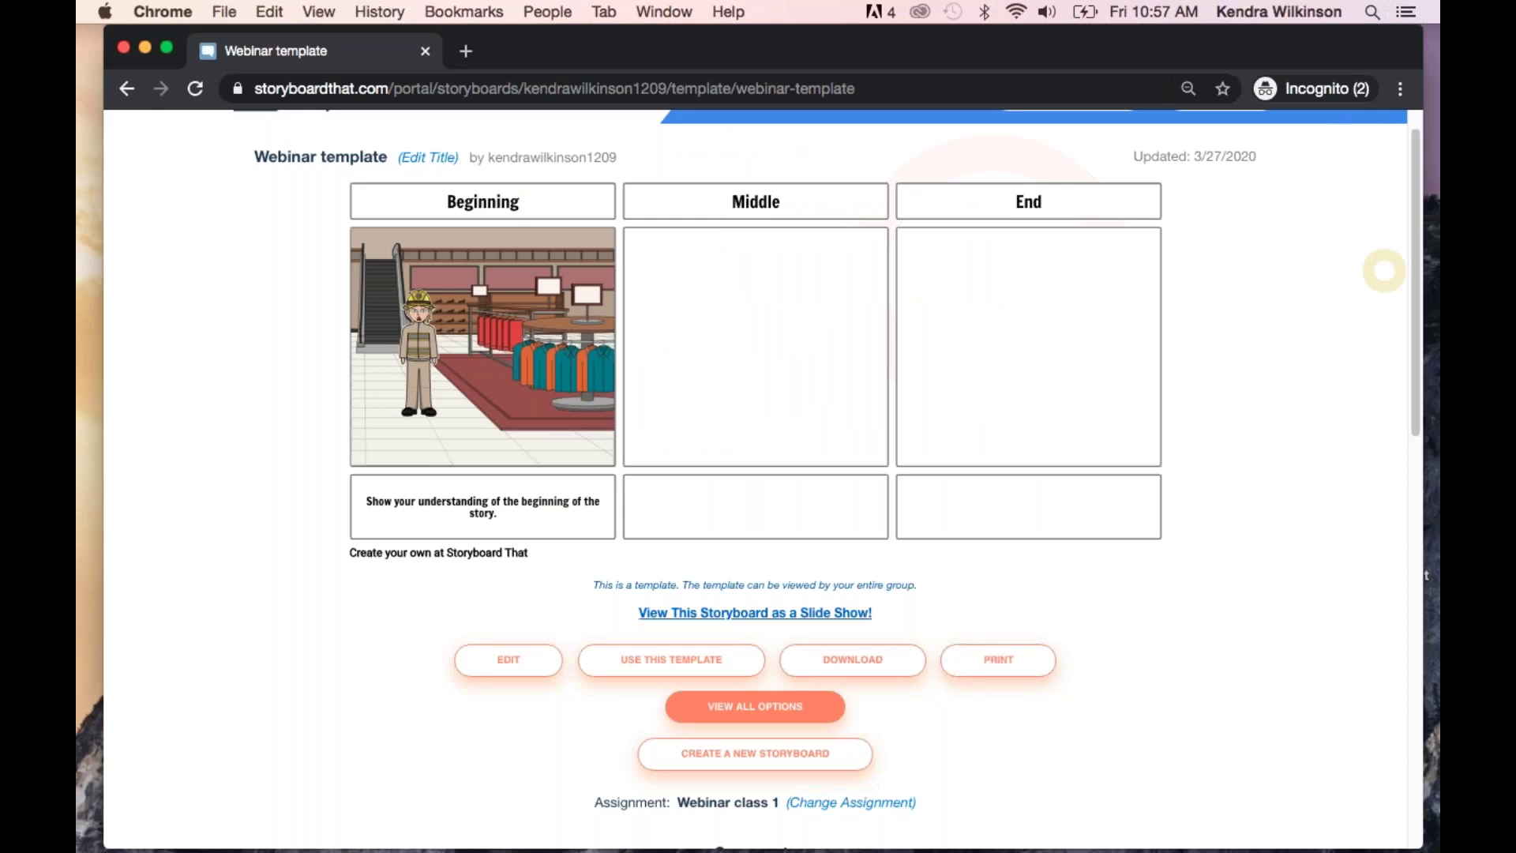
Play the storyboard as a slide show to the Middle slide, then close it
scroll(1150, 629, "down", 1)
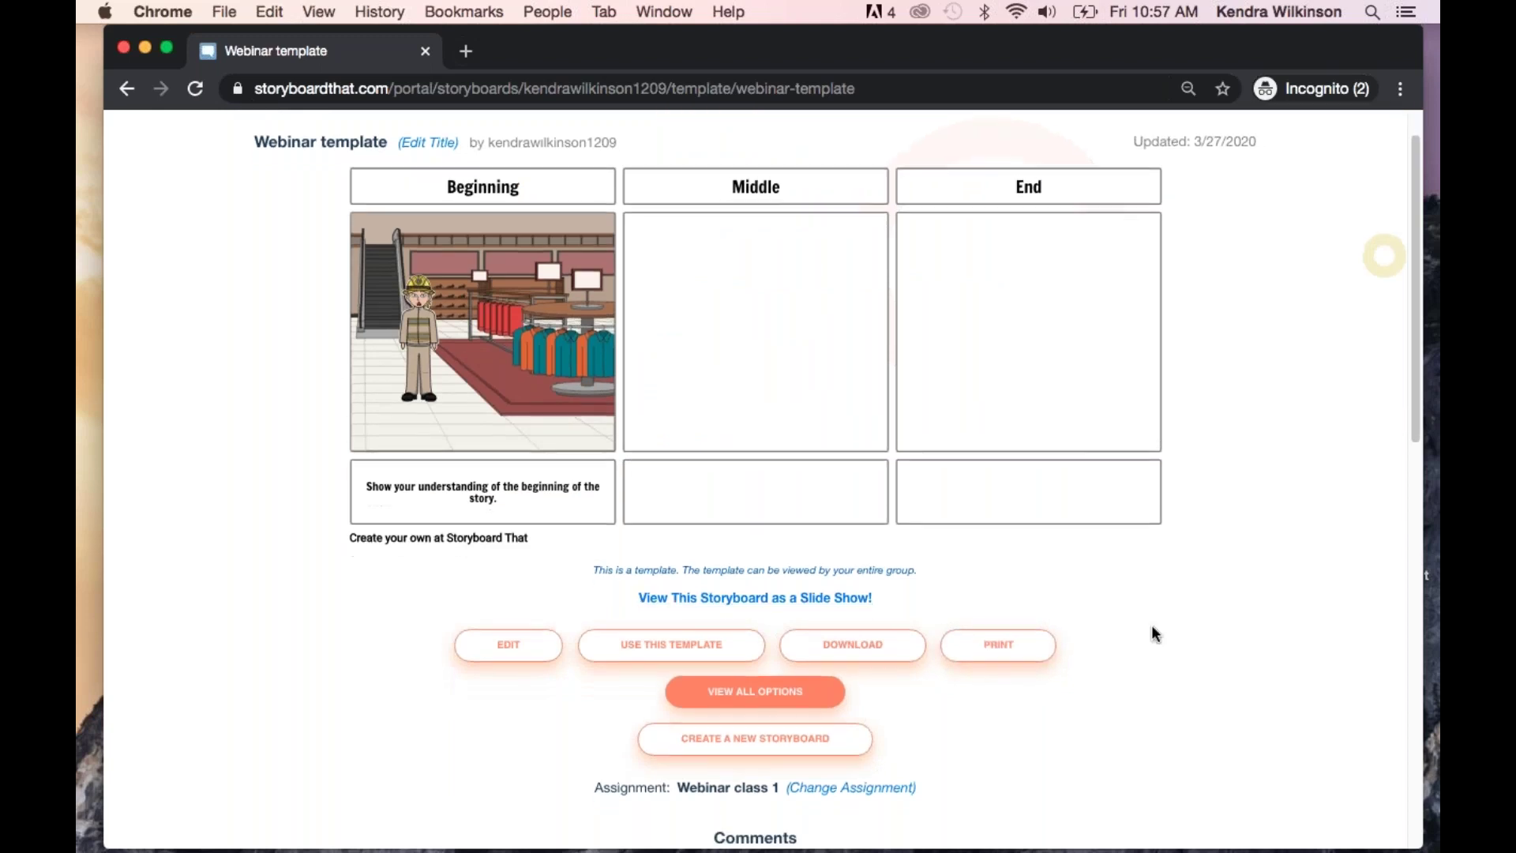
left_click(802, 599)
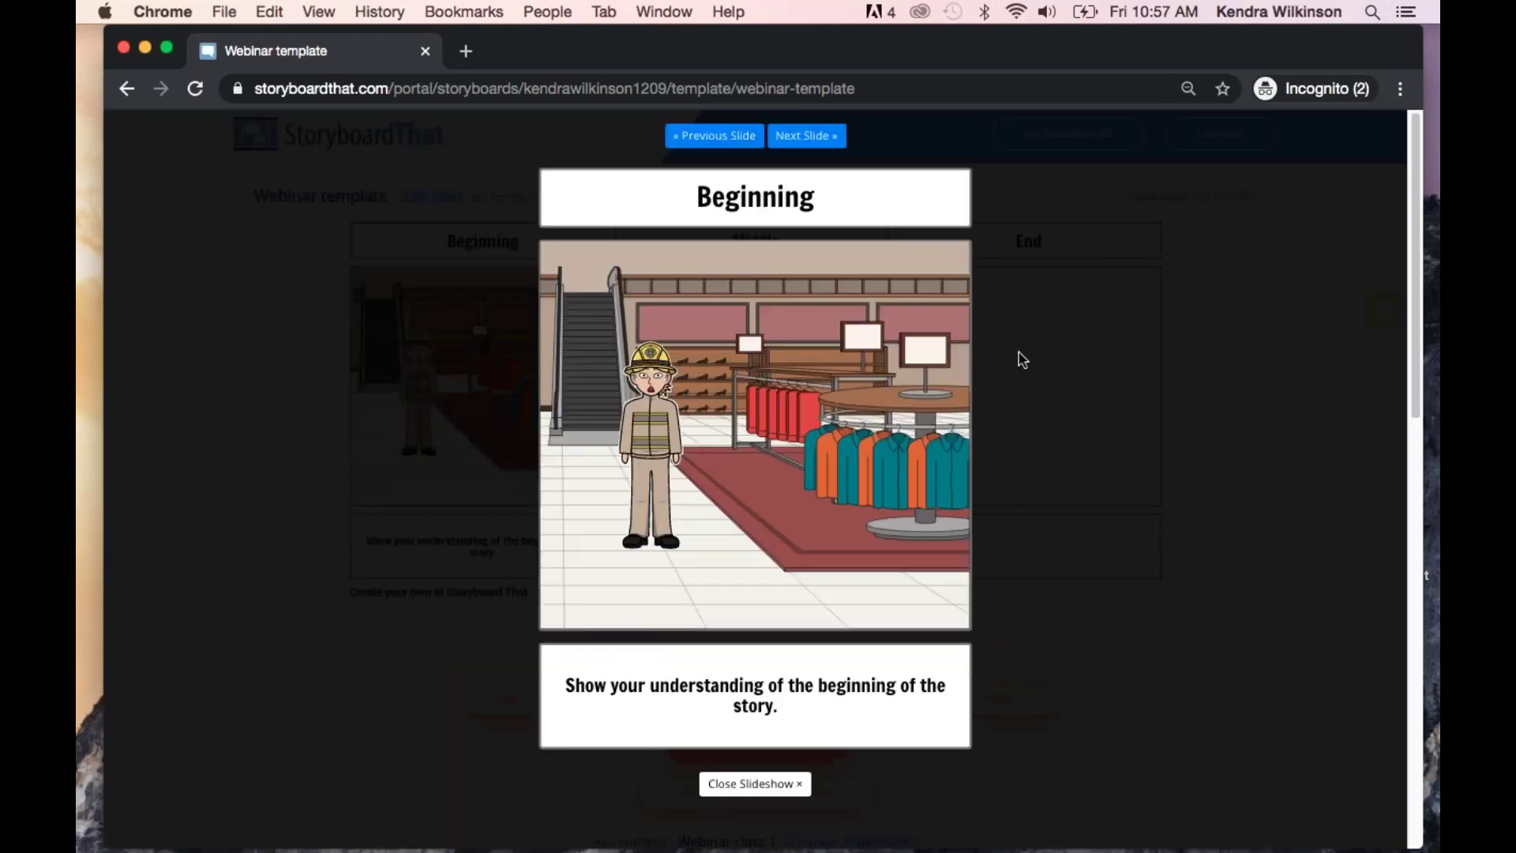
left_click(807, 137)
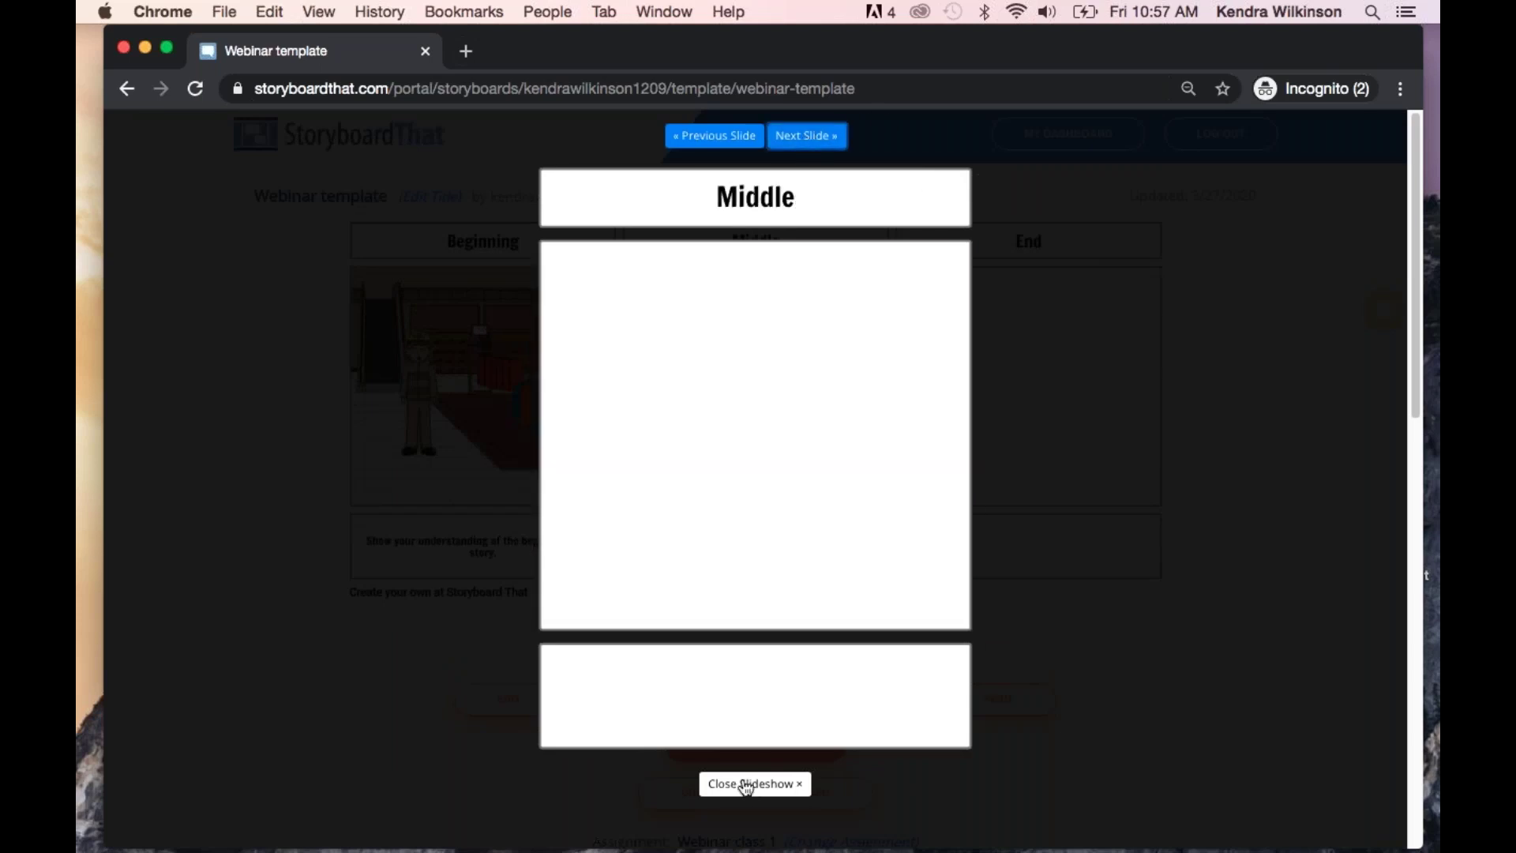
left_click(744, 785)
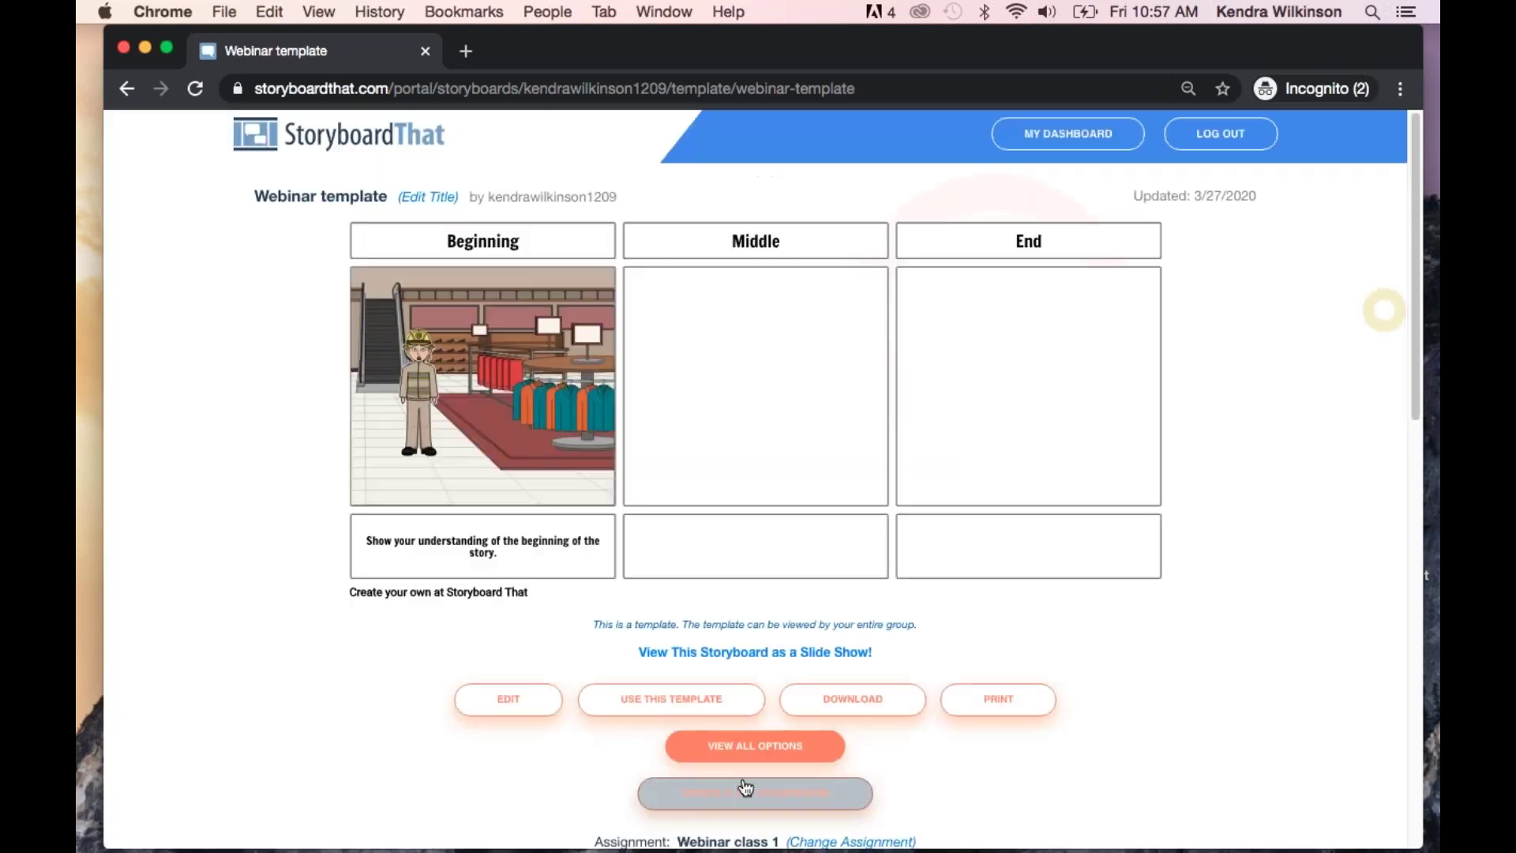
From My Dashboard, open Webinar class 1's Edit Assignment page and check its Templates section
left_click(1080, 136)
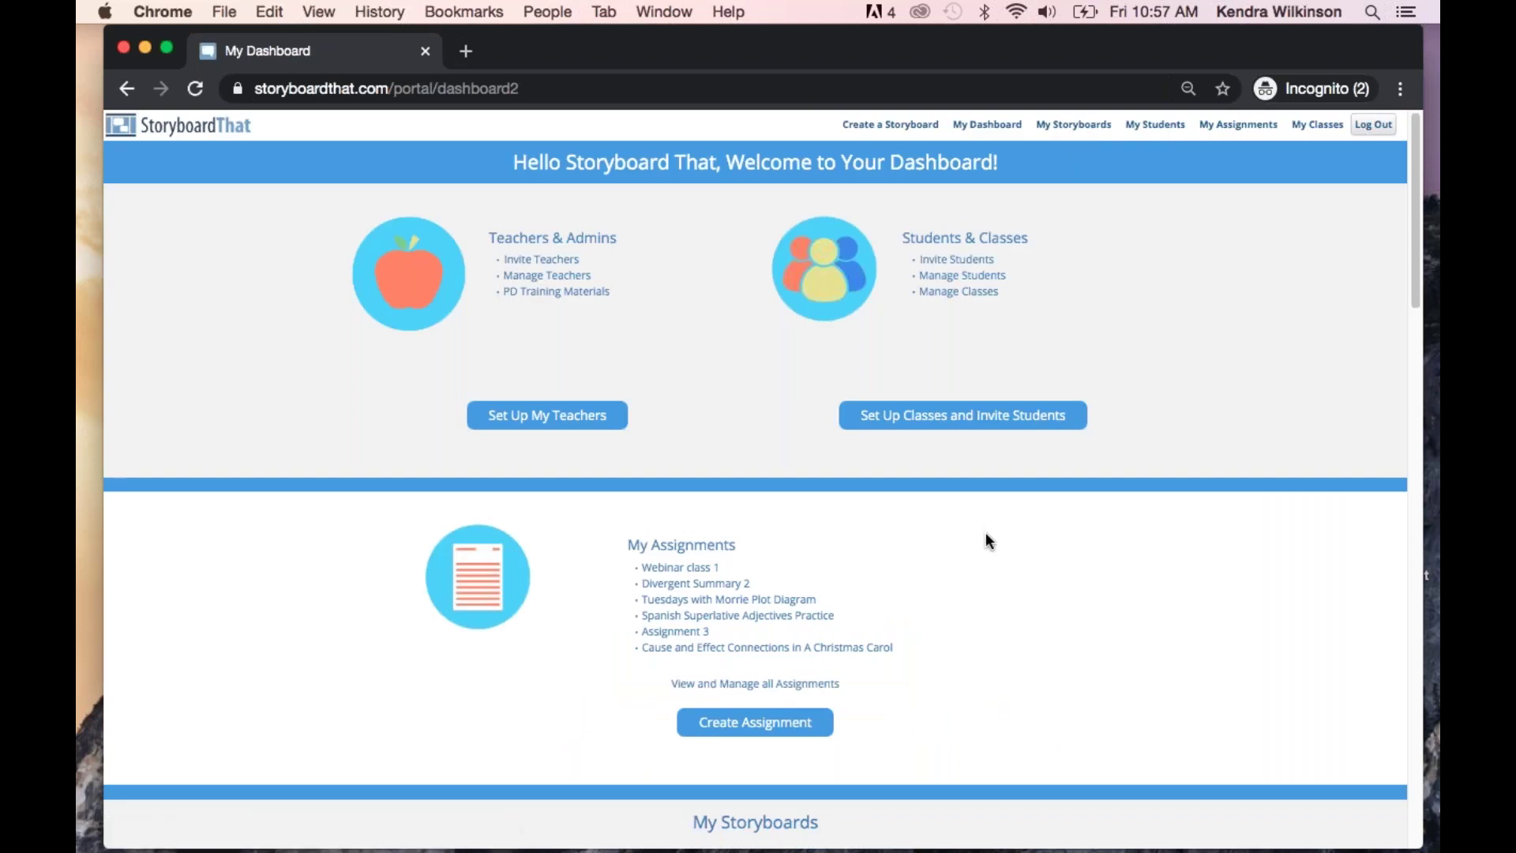
left_click(695, 570)
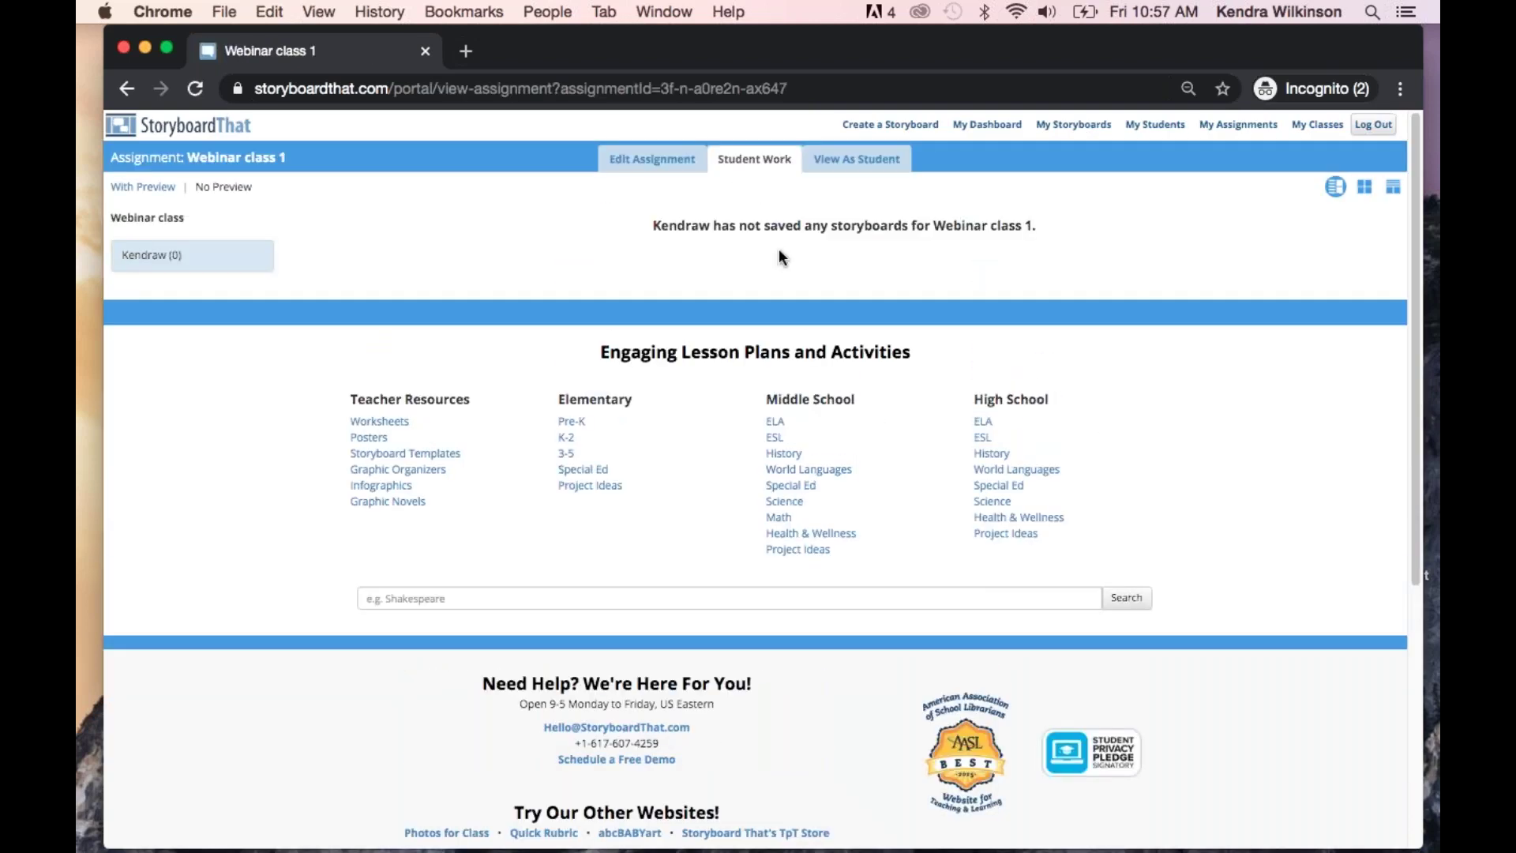
left_click(641, 162)
scroll(1063, 529, "down", 3)
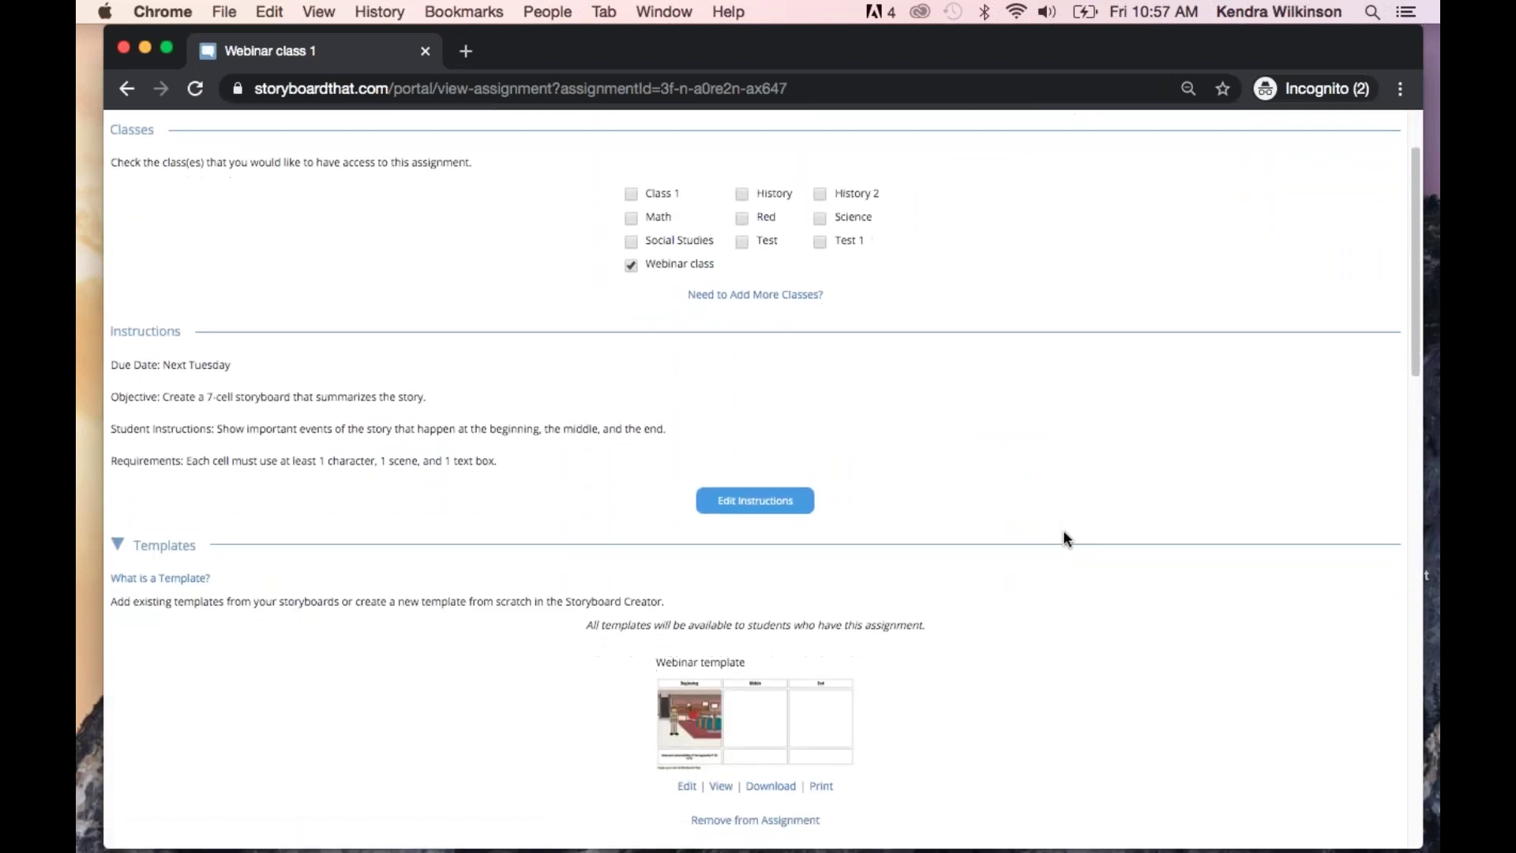
scroll(1064, 537, "down", 5)
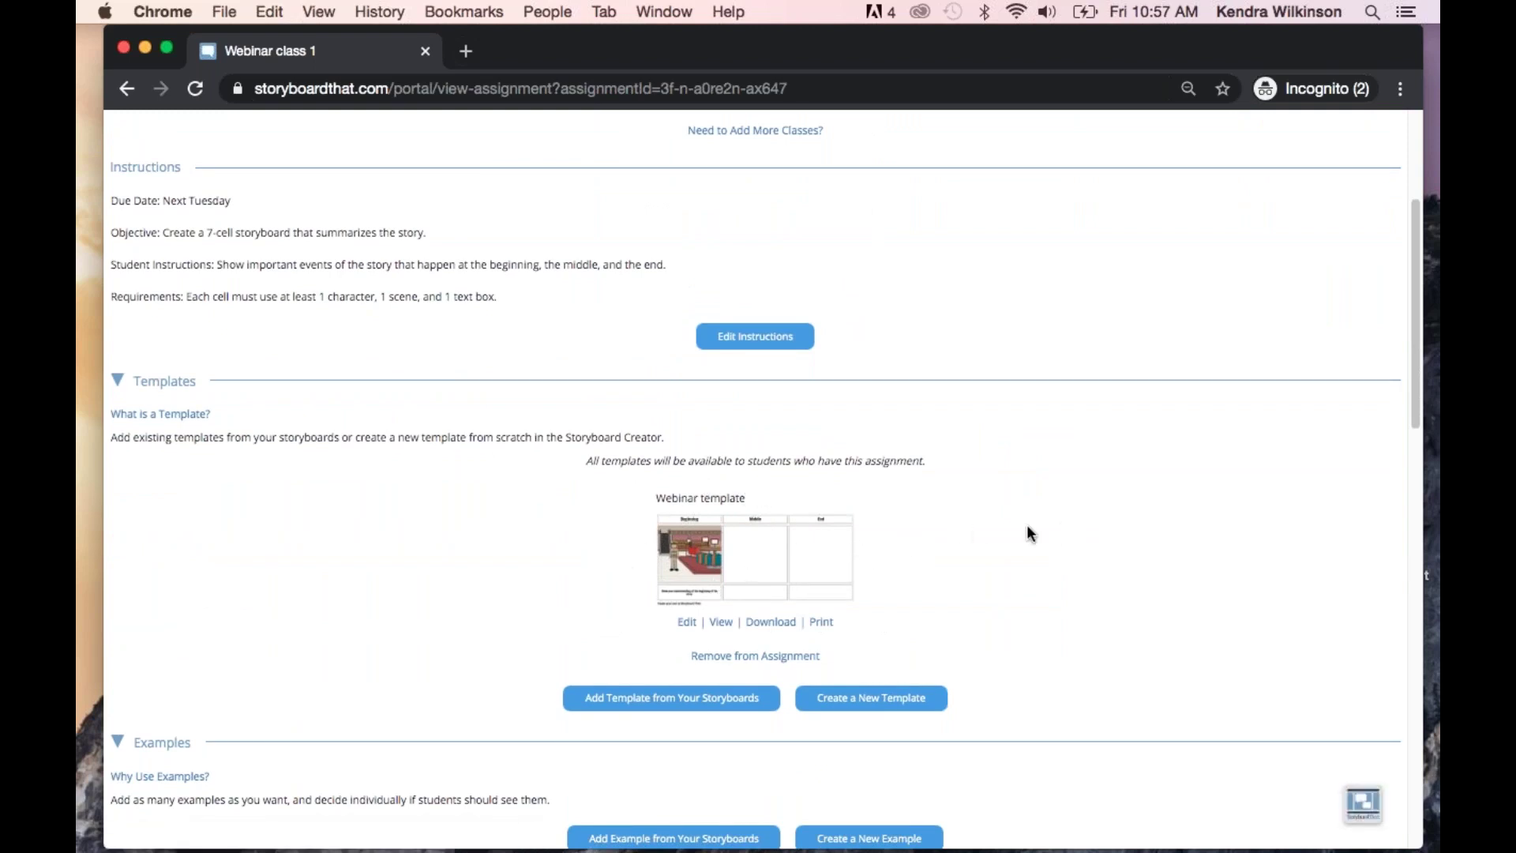
scroll(1027, 525, "up", 5)
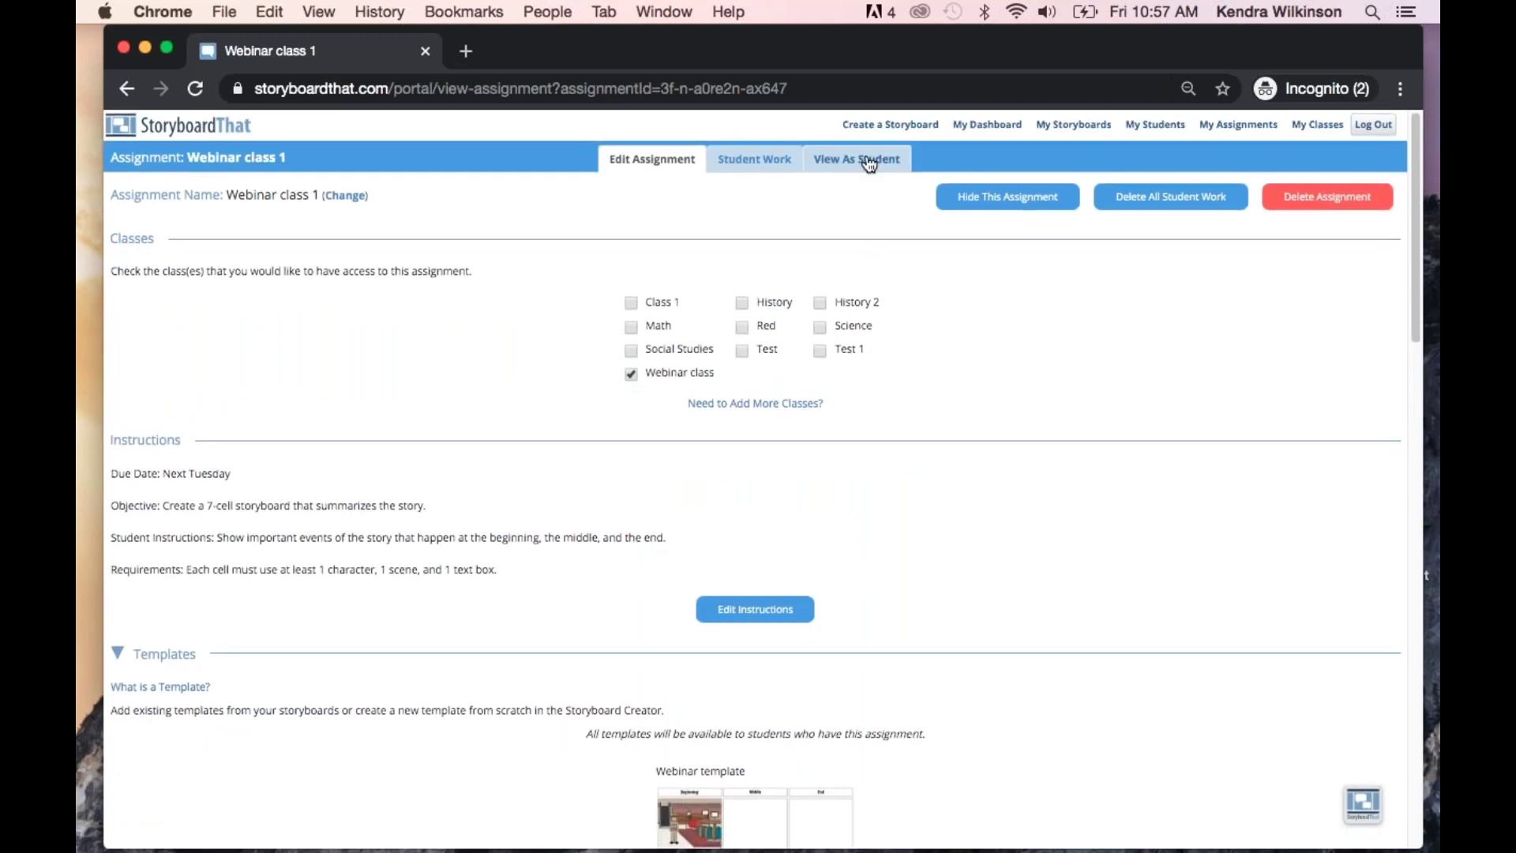
Switch to View As Student and scroll through Webinar class 1's instructions and template
left_click(869, 161)
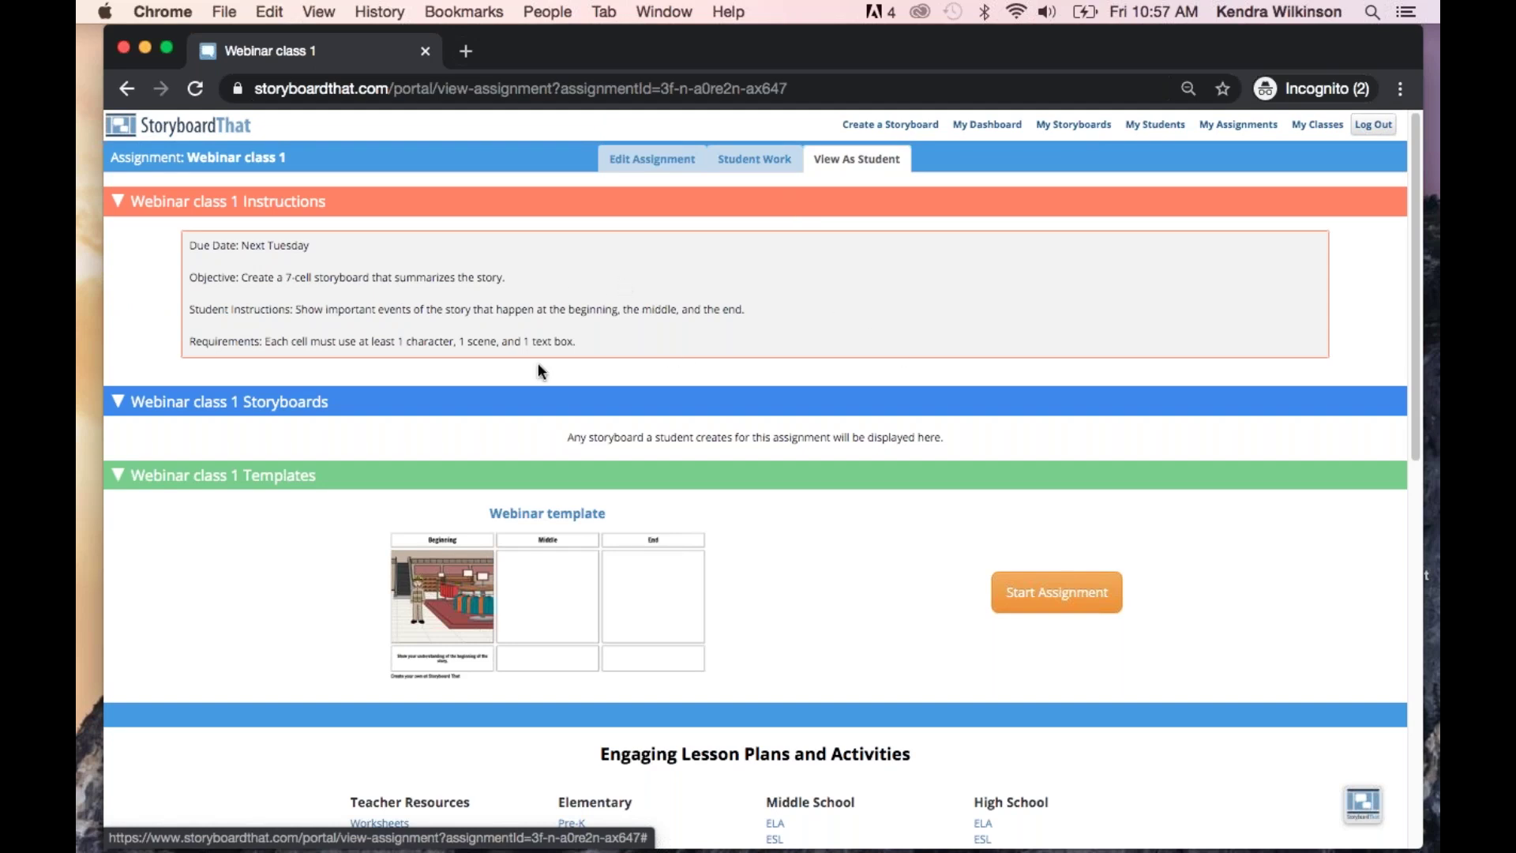
scroll(538, 369, "down", 2)
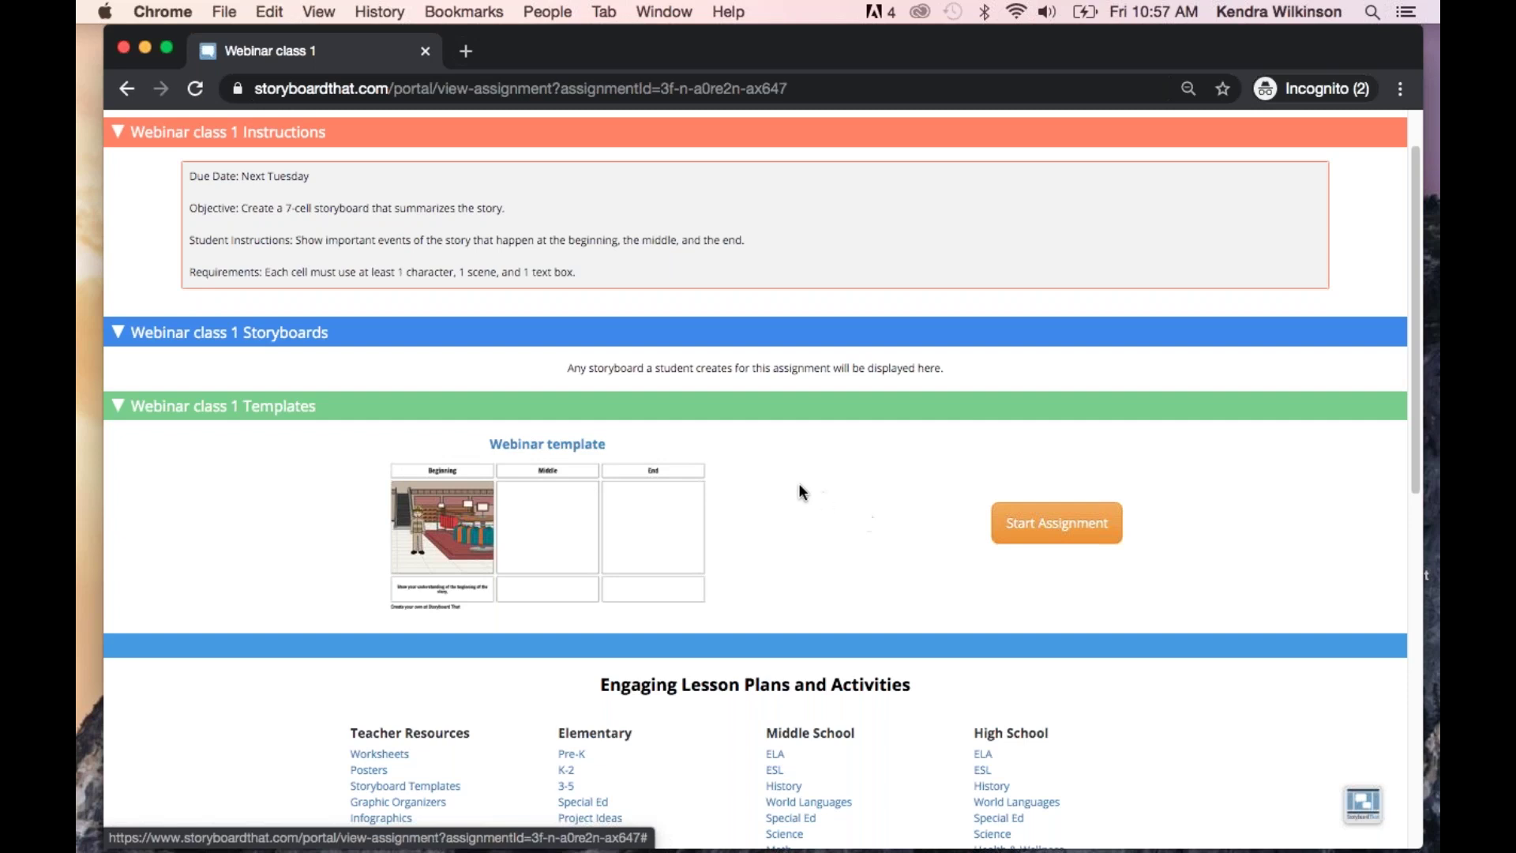
scroll(817, 464, "up", 2)
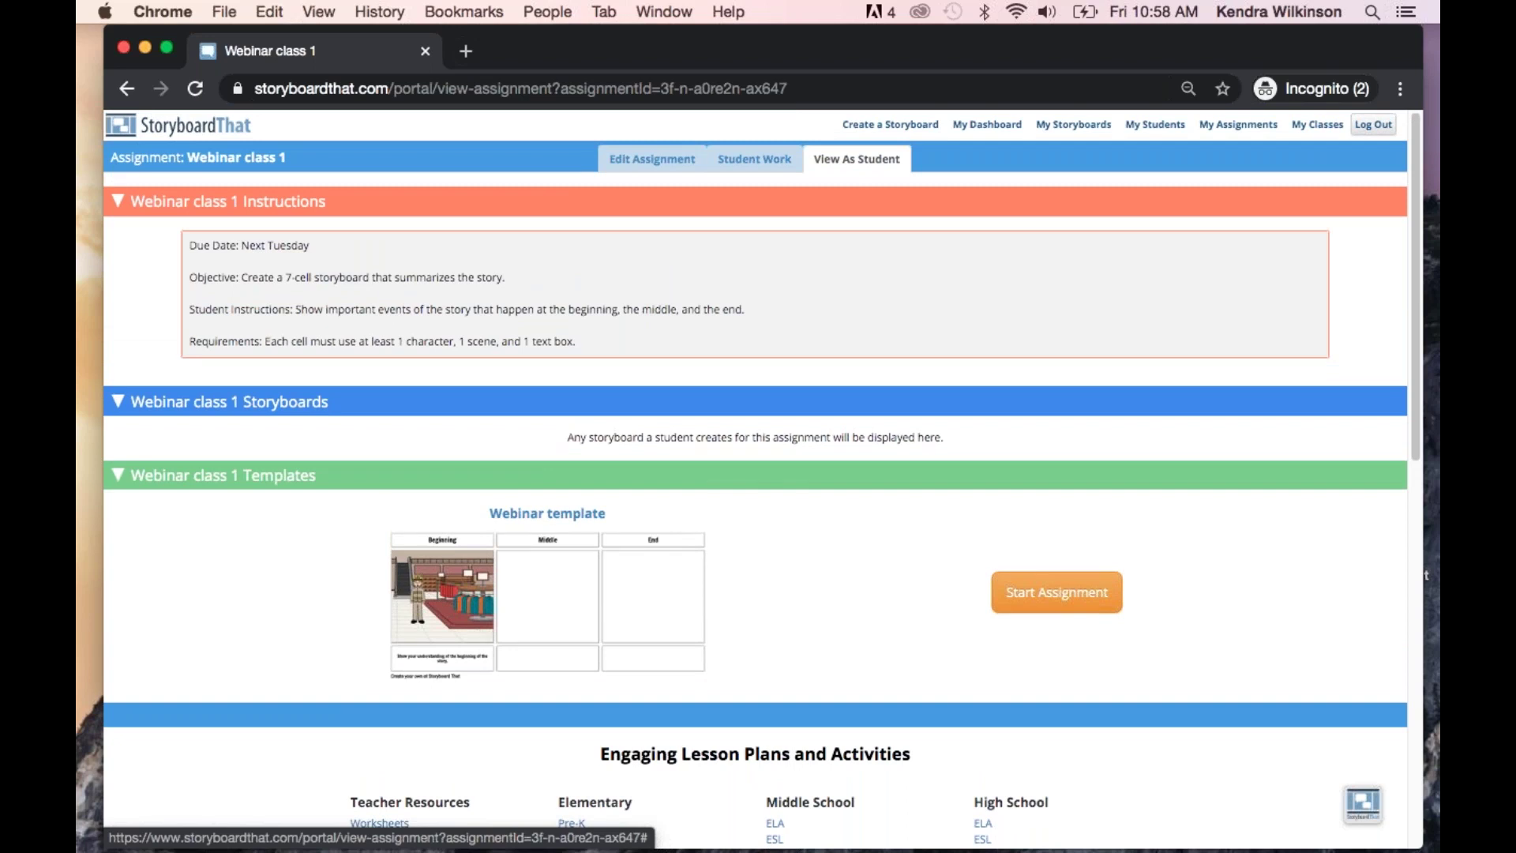
Return to My Dashboard and scroll down to Engaging Lesson Plans and Activities
left_click(991, 125)
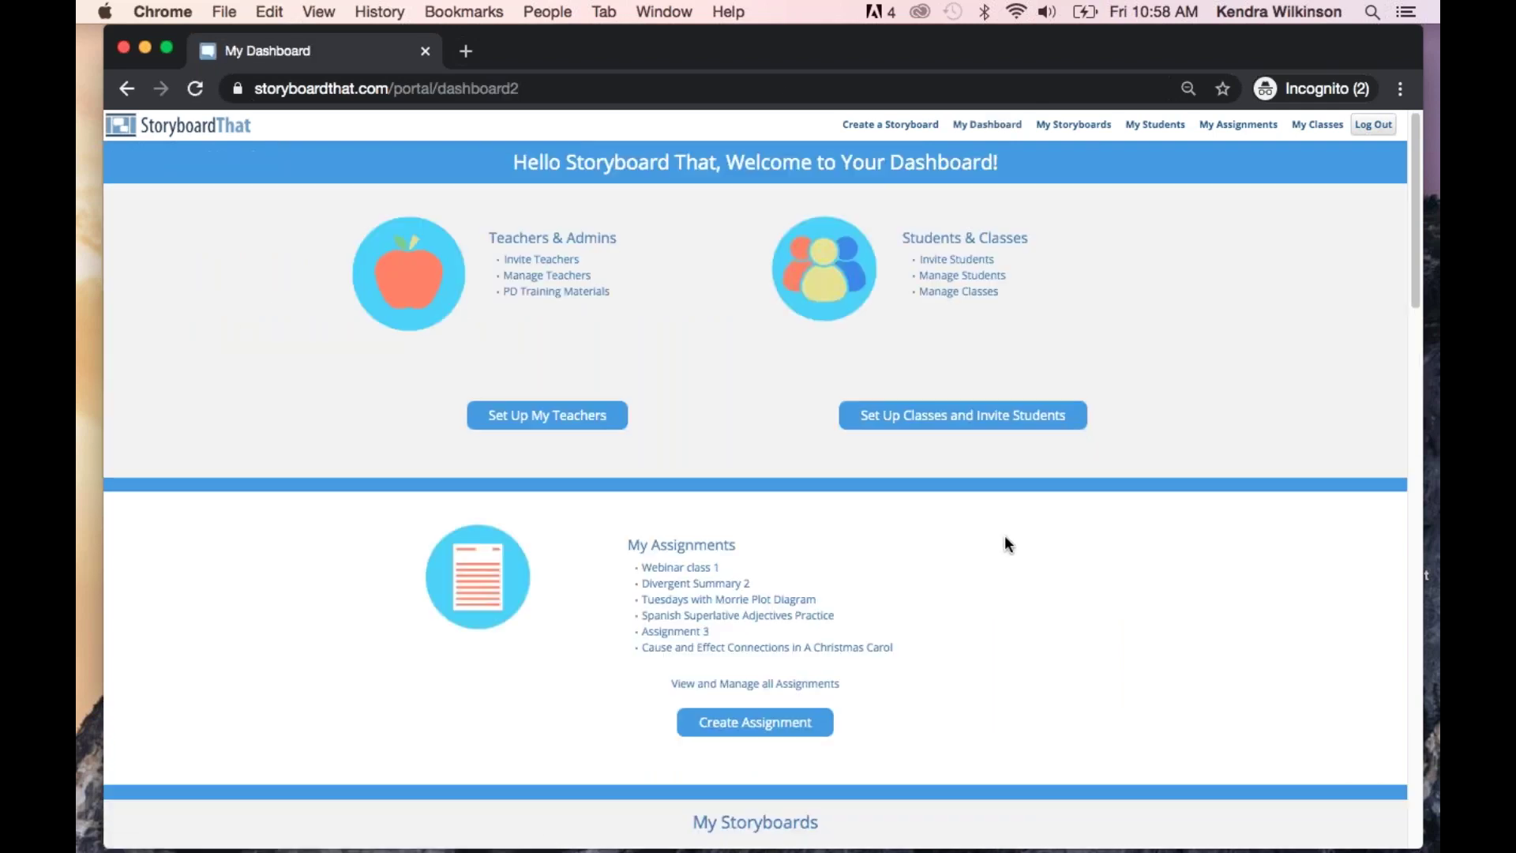
scroll(1005, 536, "down", 3)
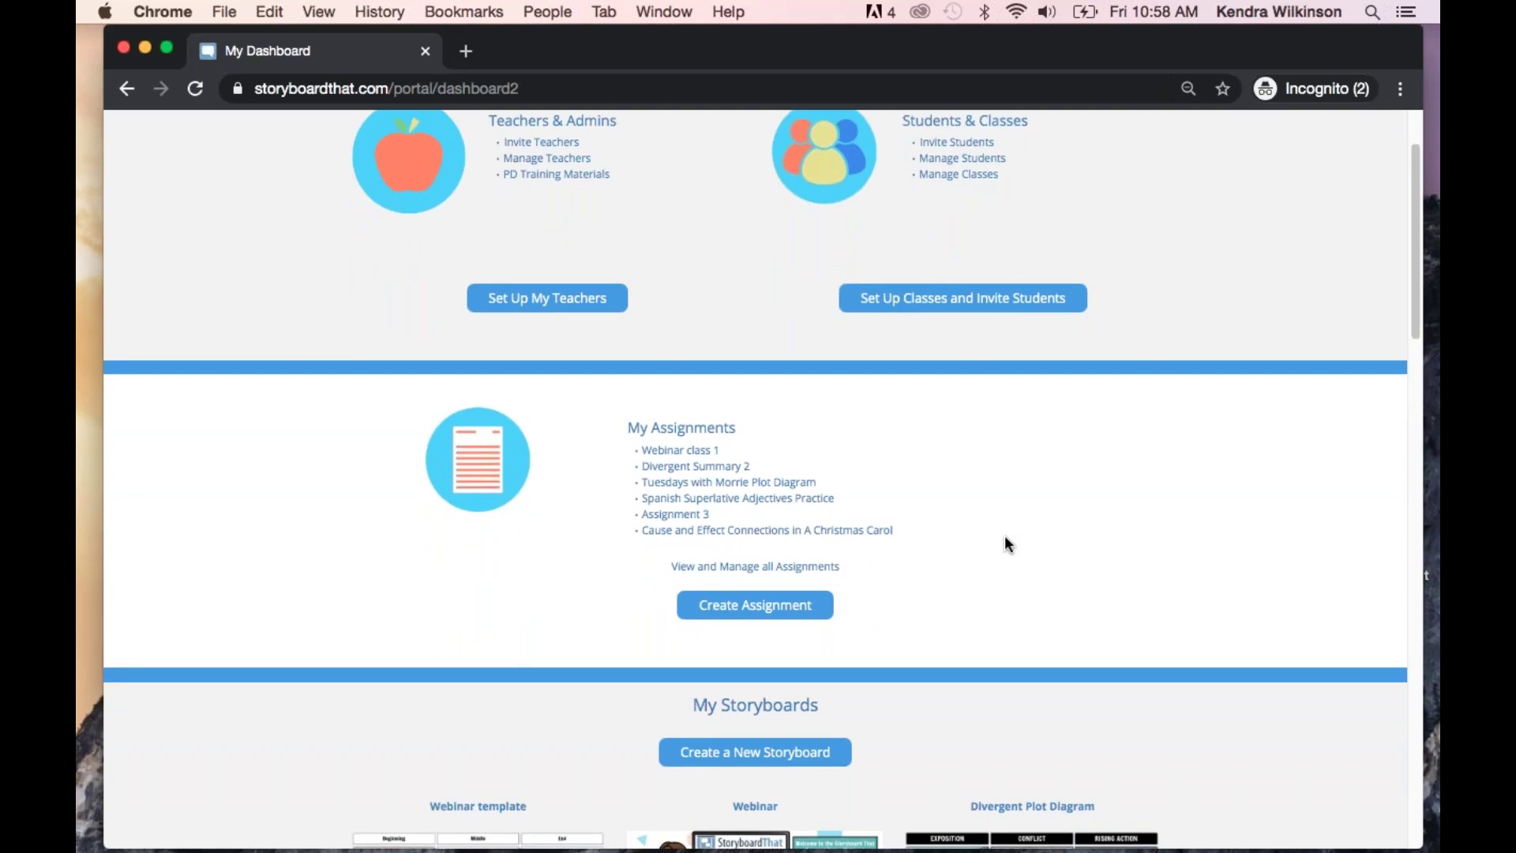
scroll(1005, 537, "down", 5)
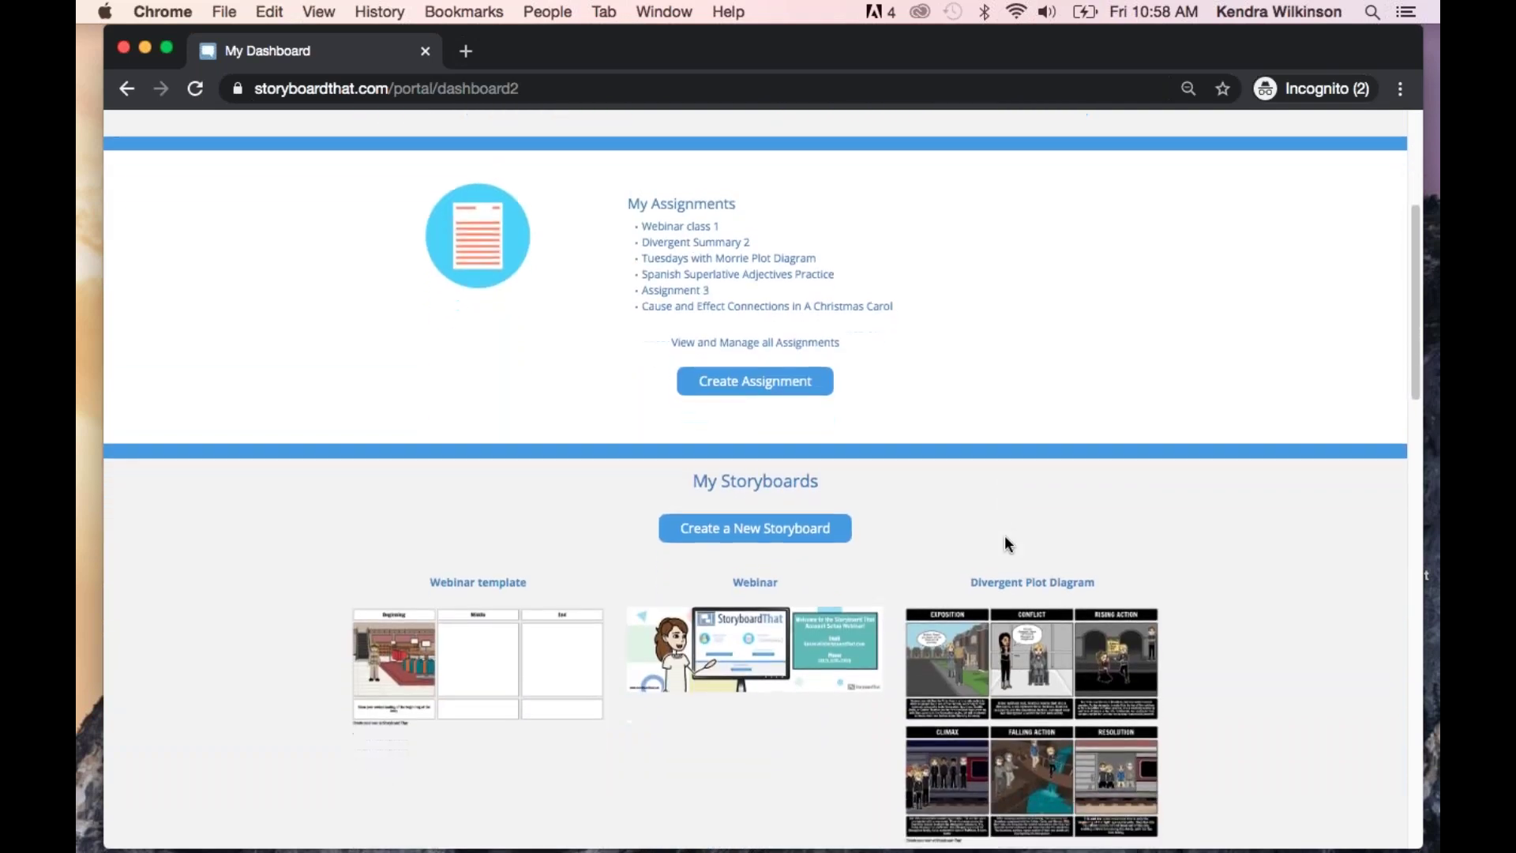
scroll(1004, 537, "down", 4)
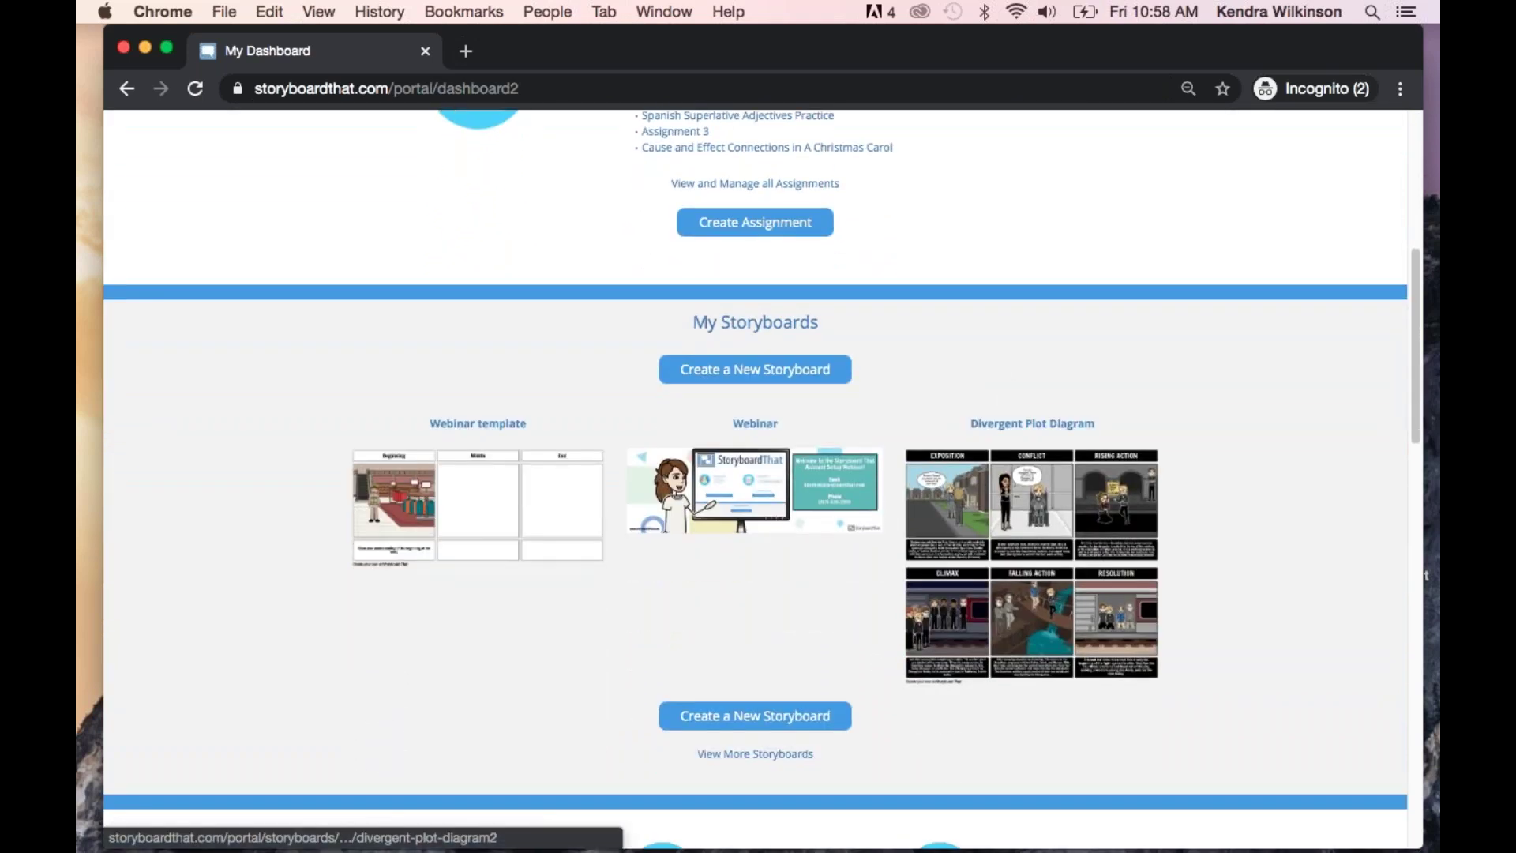
scroll(1027, 474, "up", 11)
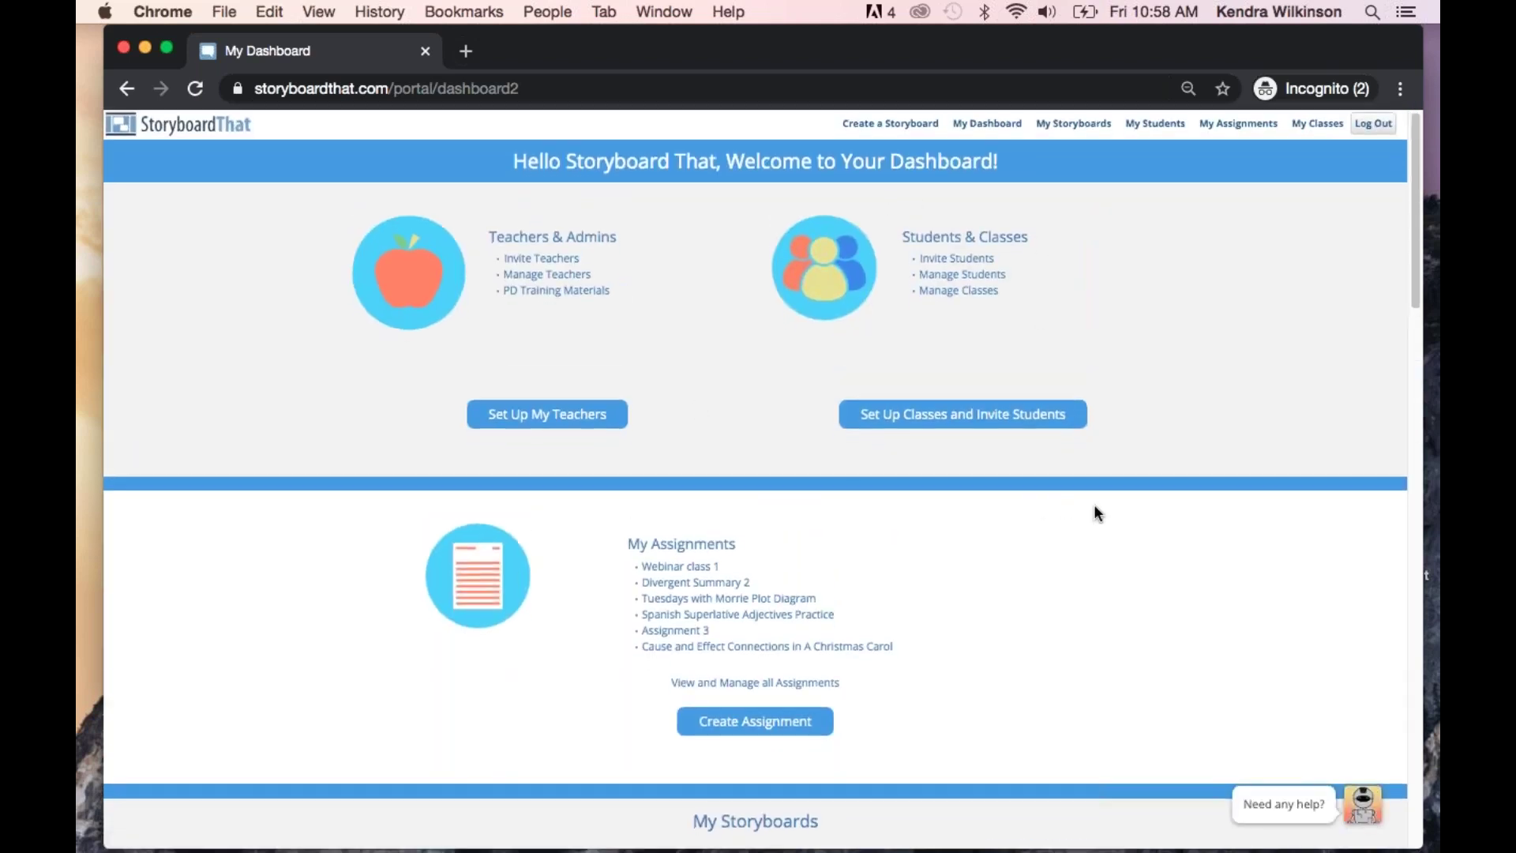
scroll(1093, 510, "down", 14)
scroll(1095, 512, "down", 16)
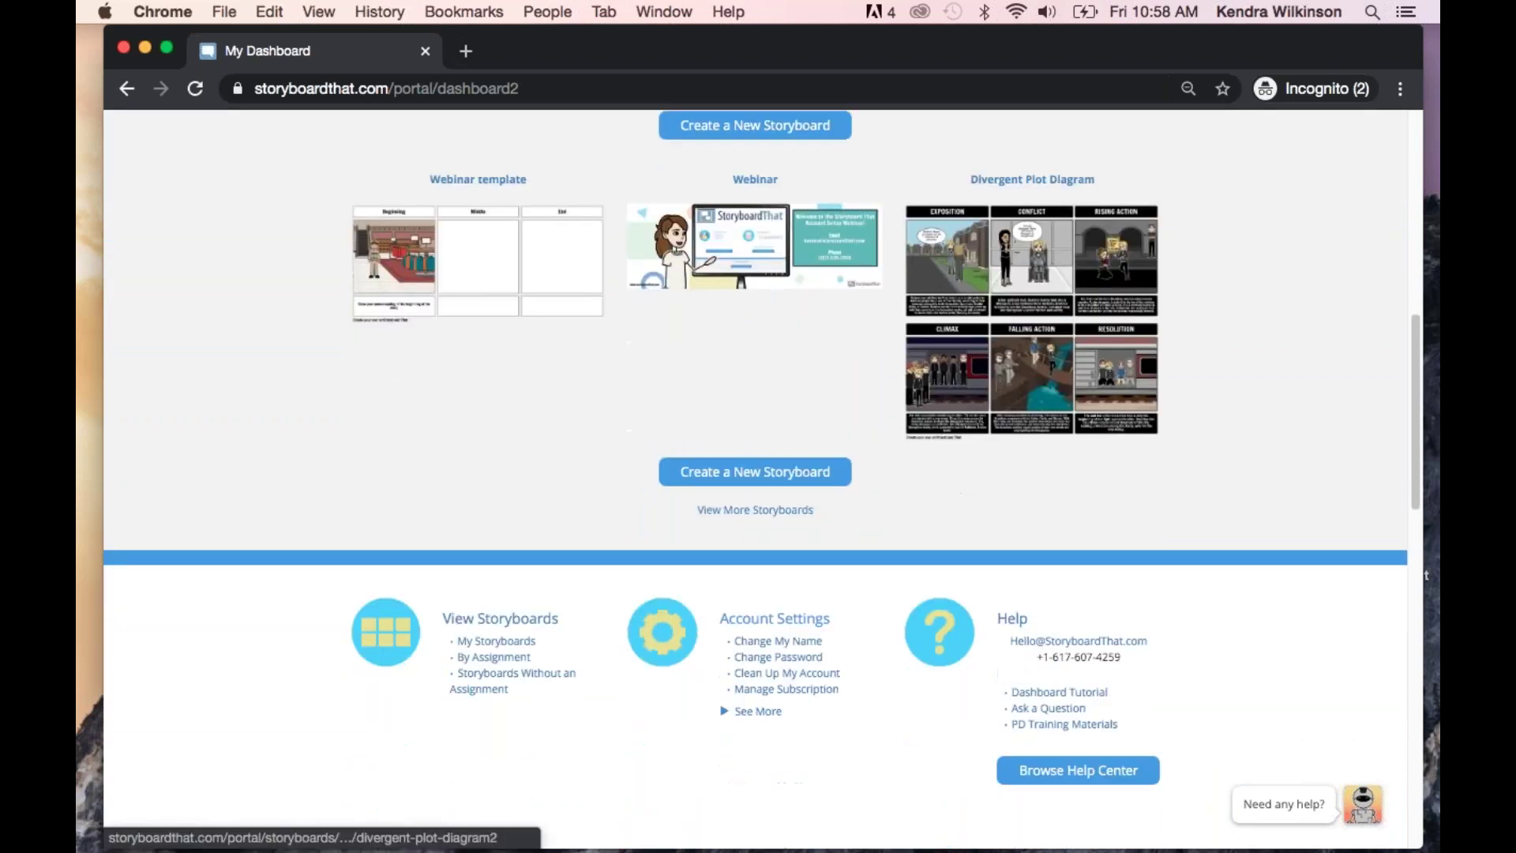
scroll(1039, 518, "down", 6)
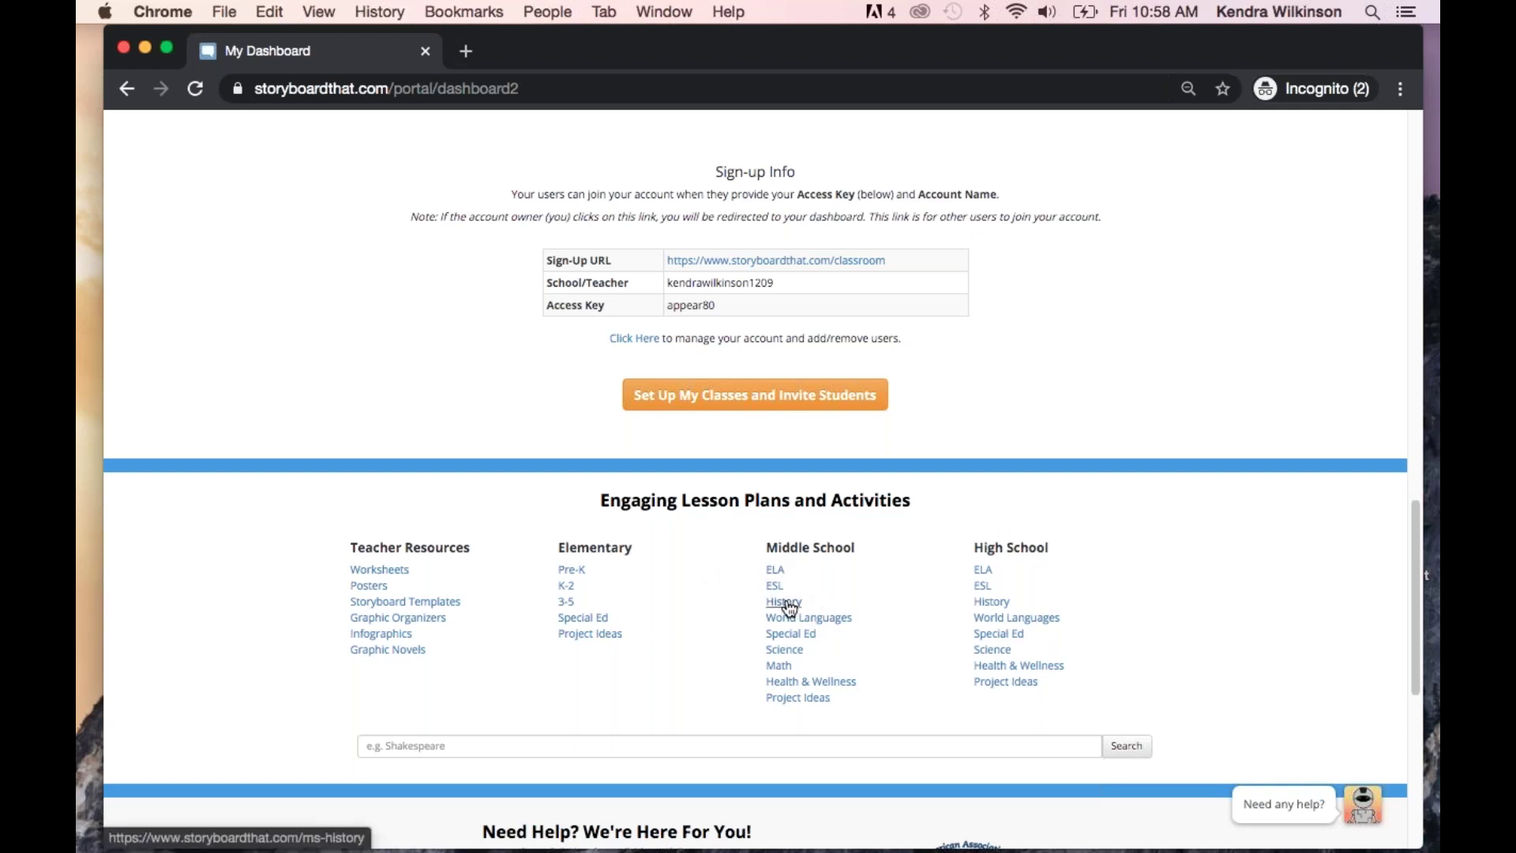
Open Middle School History lesson plans and The Bill of Rights under Civics
left_click(785, 602)
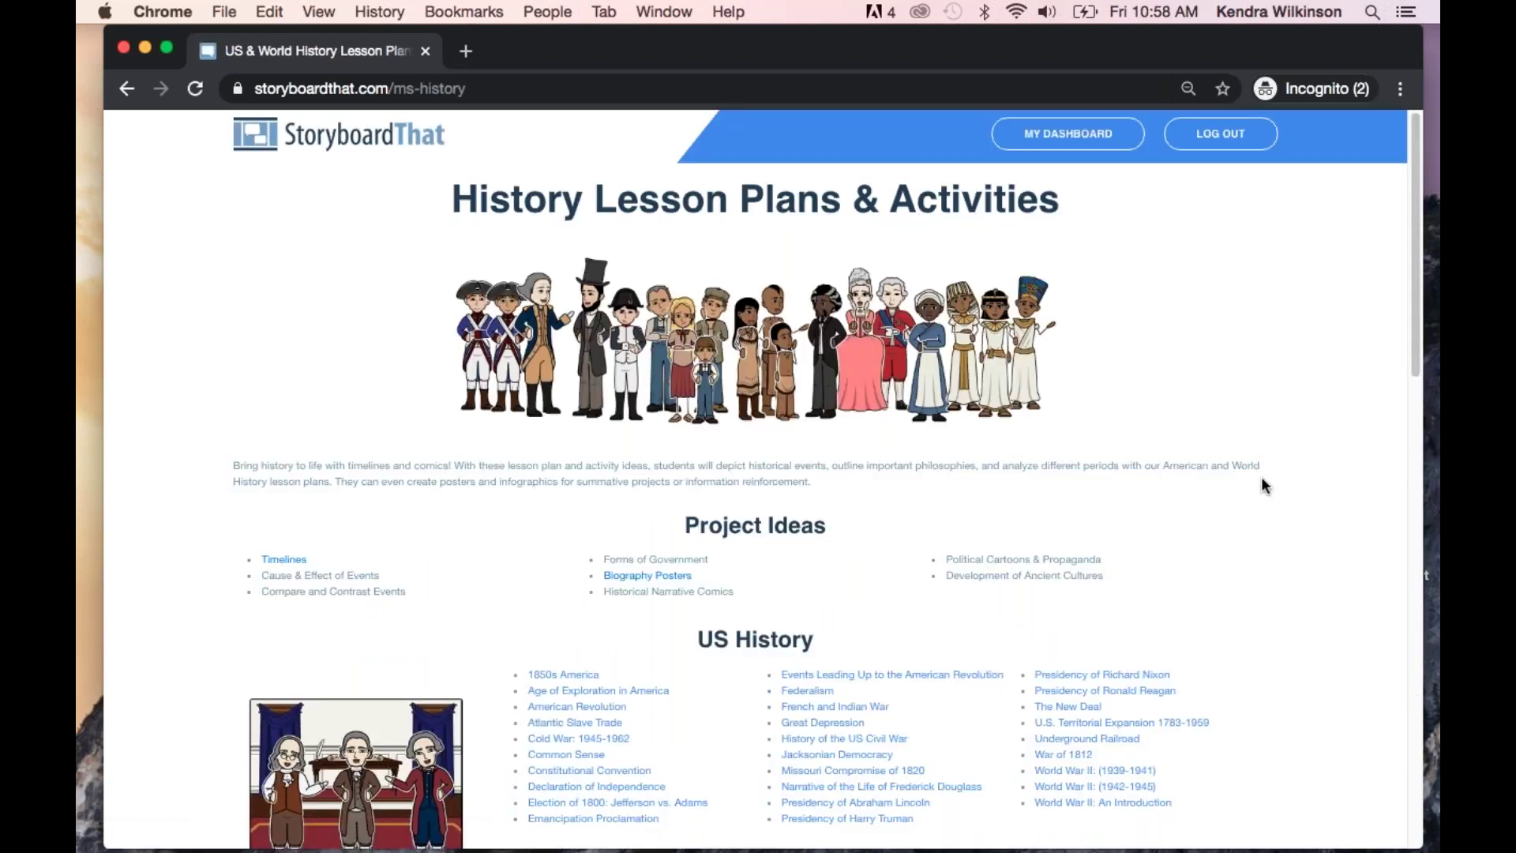
scroll(1262, 481, "down", 5)
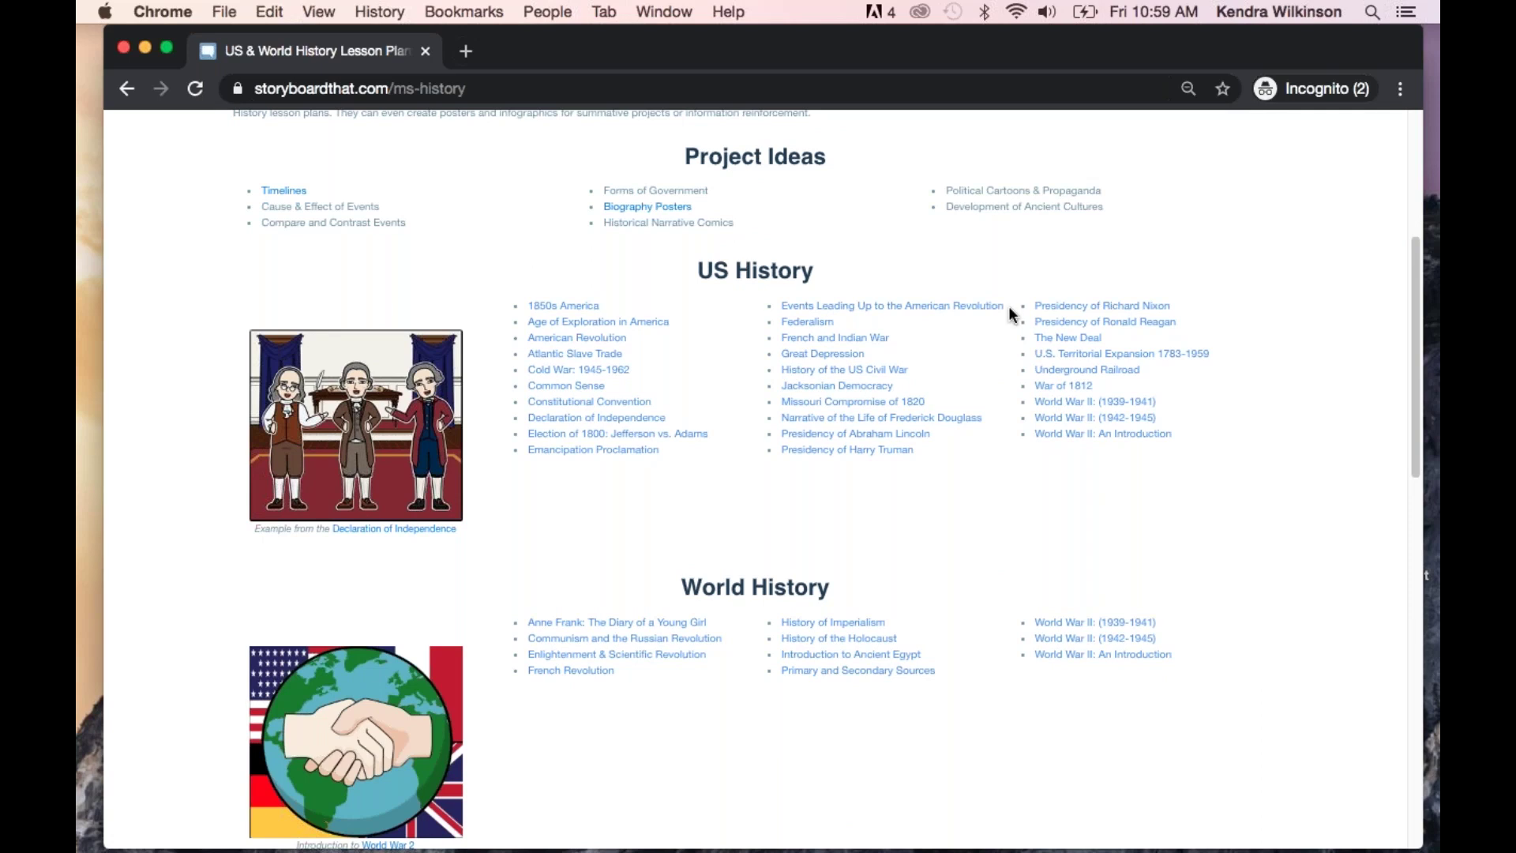
scroll(901, 573, "down", 4)
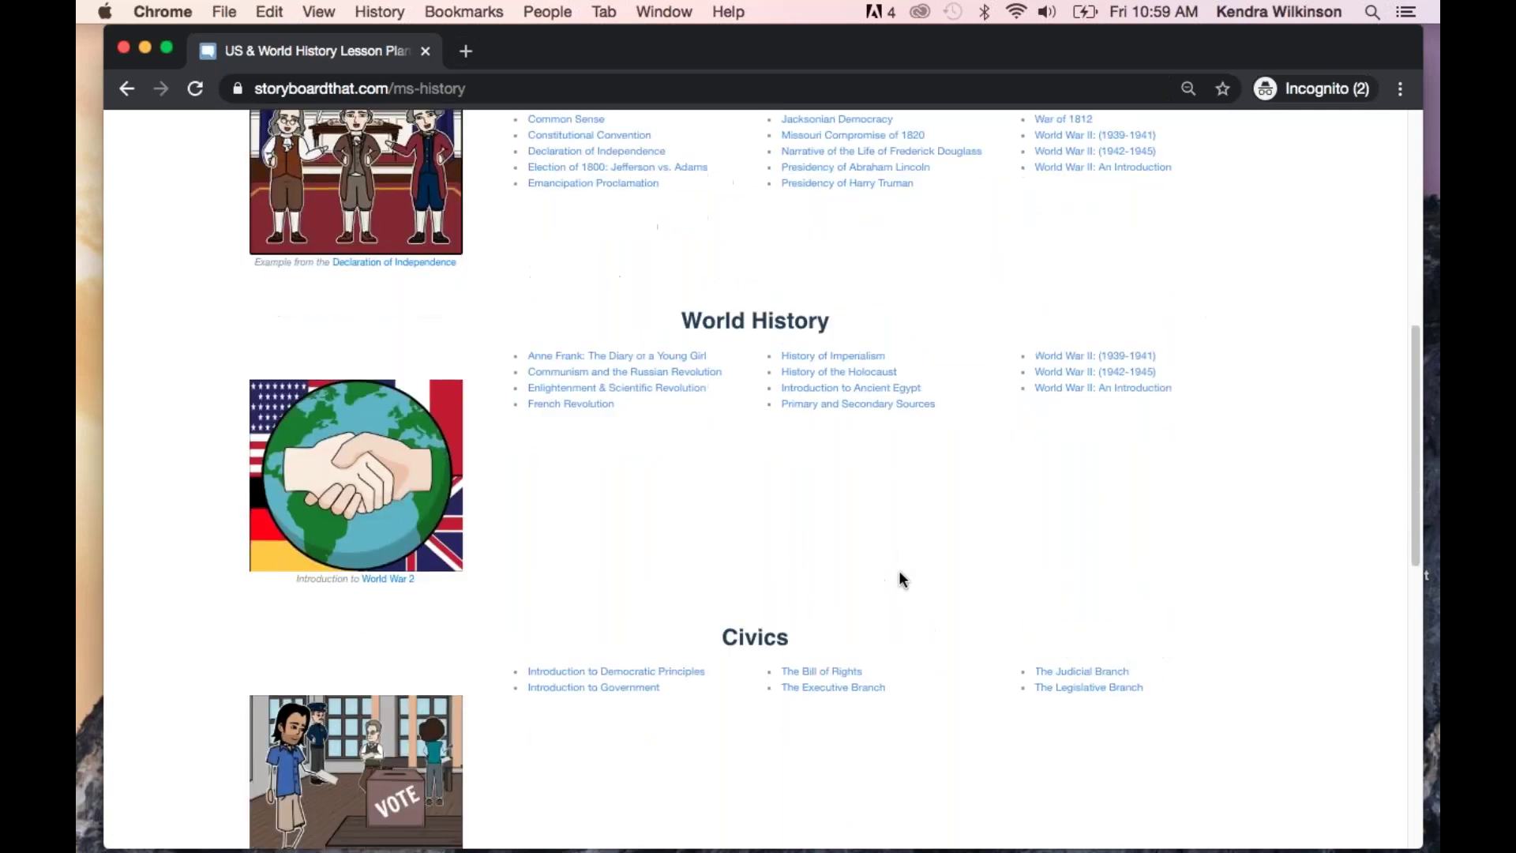
scroll(900, 573, "down", 3)
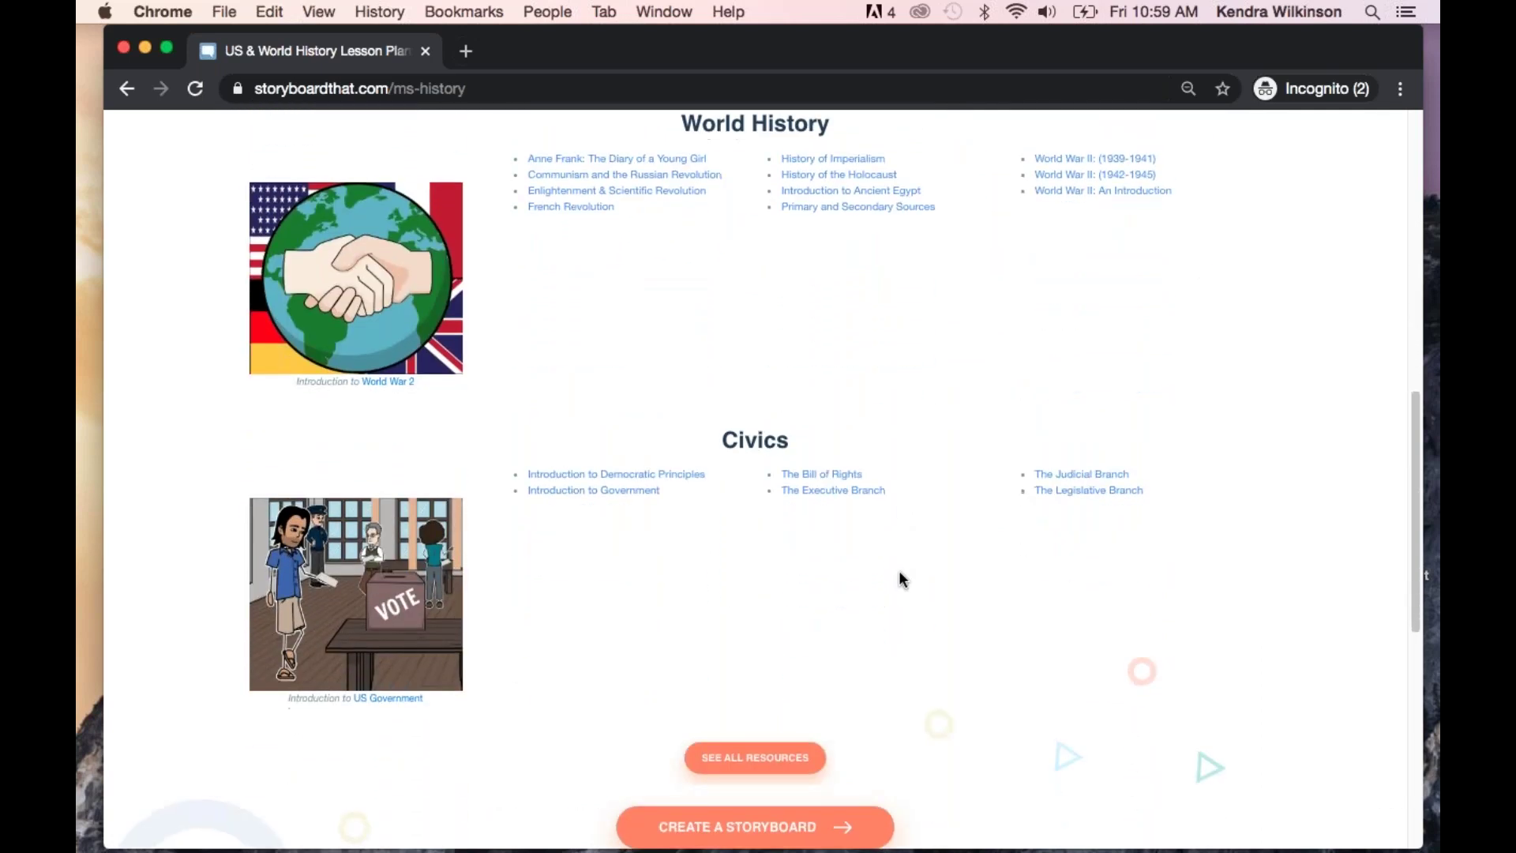
scroll(903, 579, "up", 2)
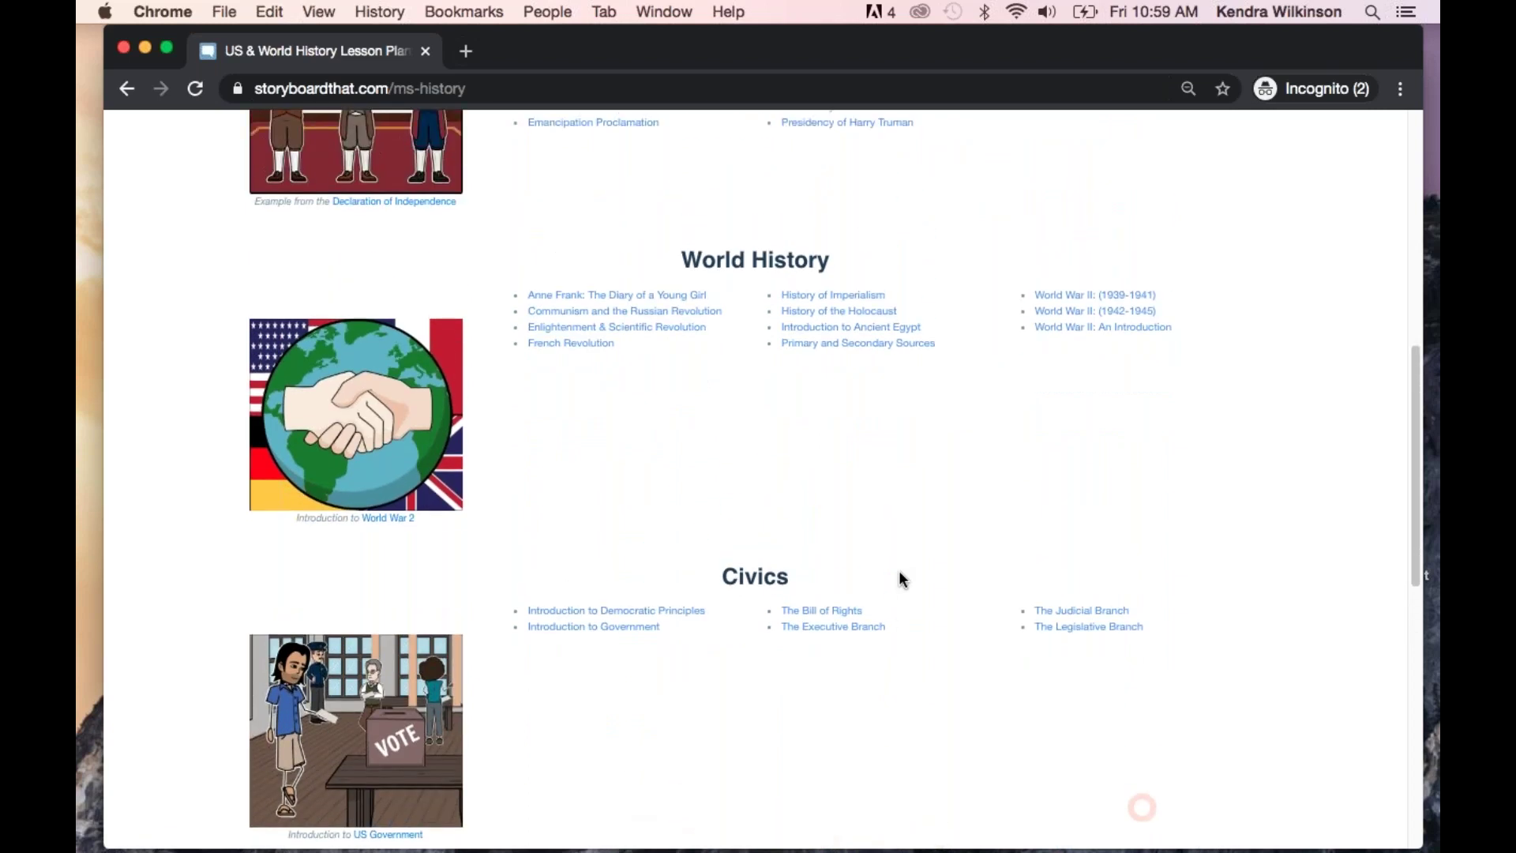
left_click(832, 614)
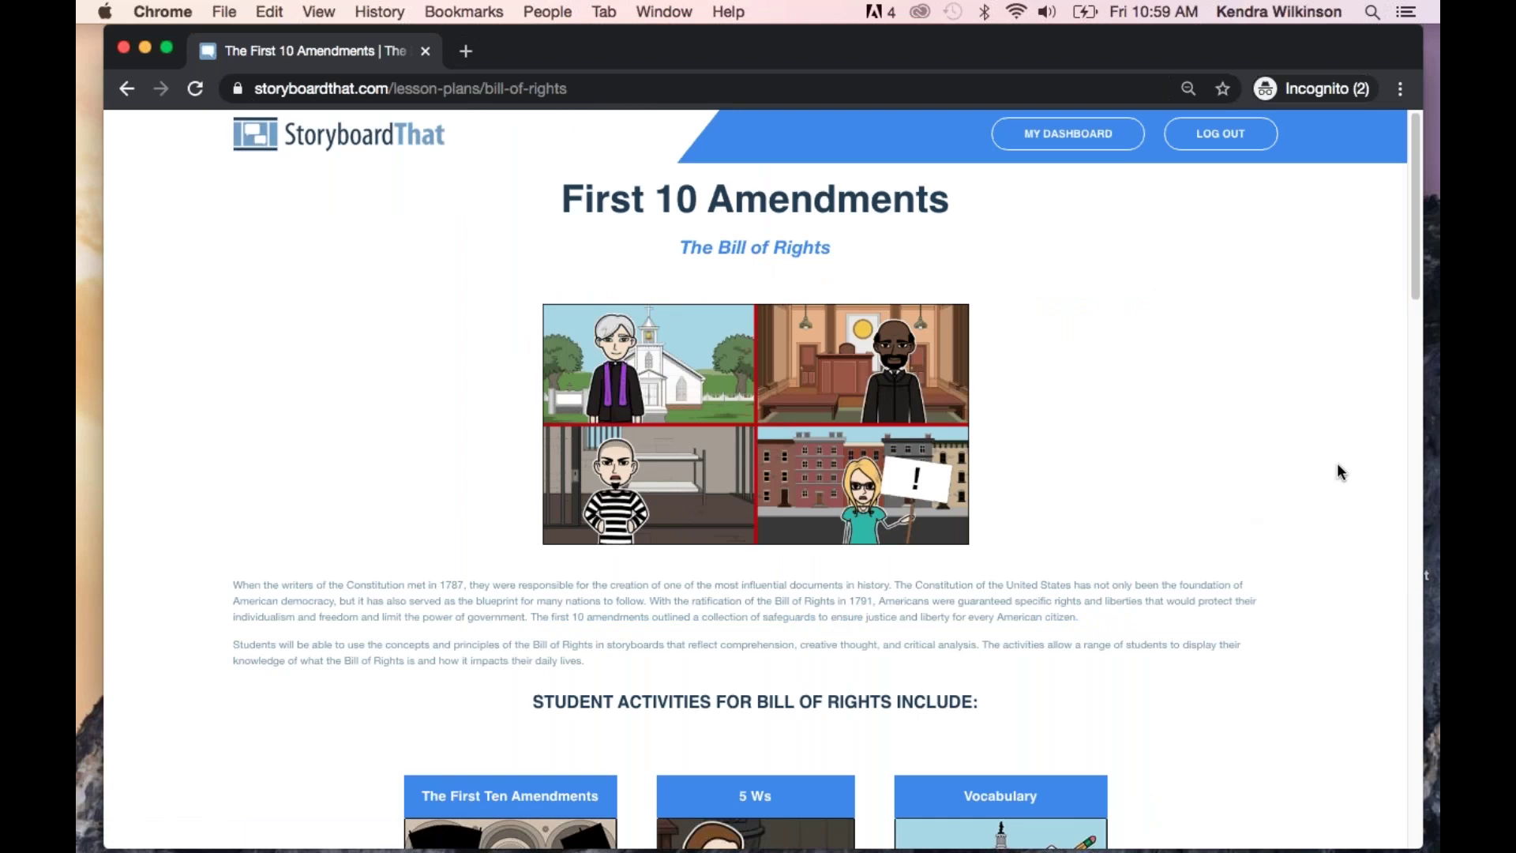
scroll(1338, 464, "down", 5)
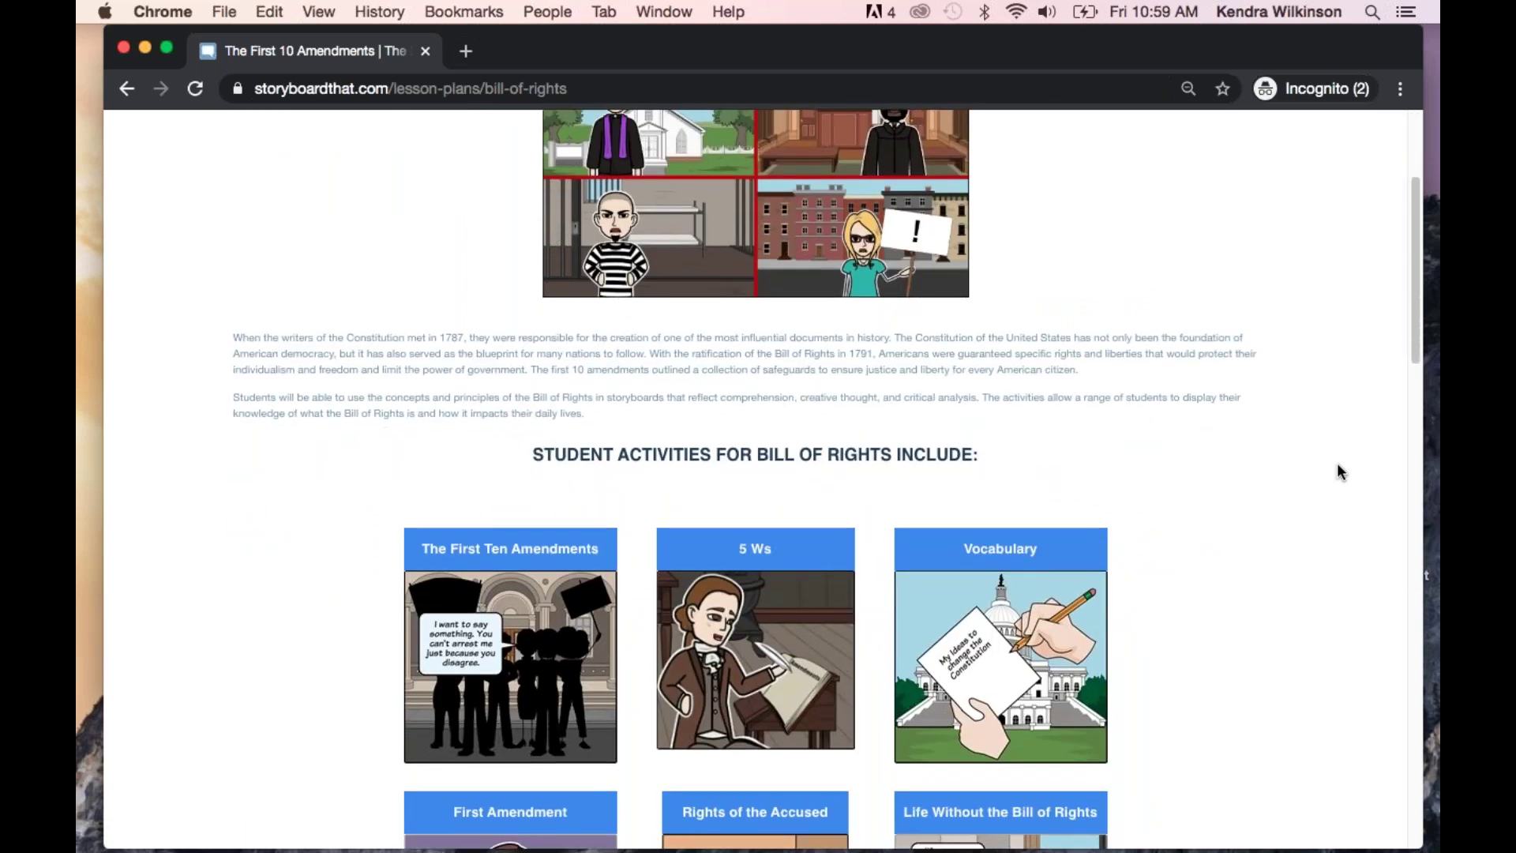
scroll(1338, 462, "down", 3)
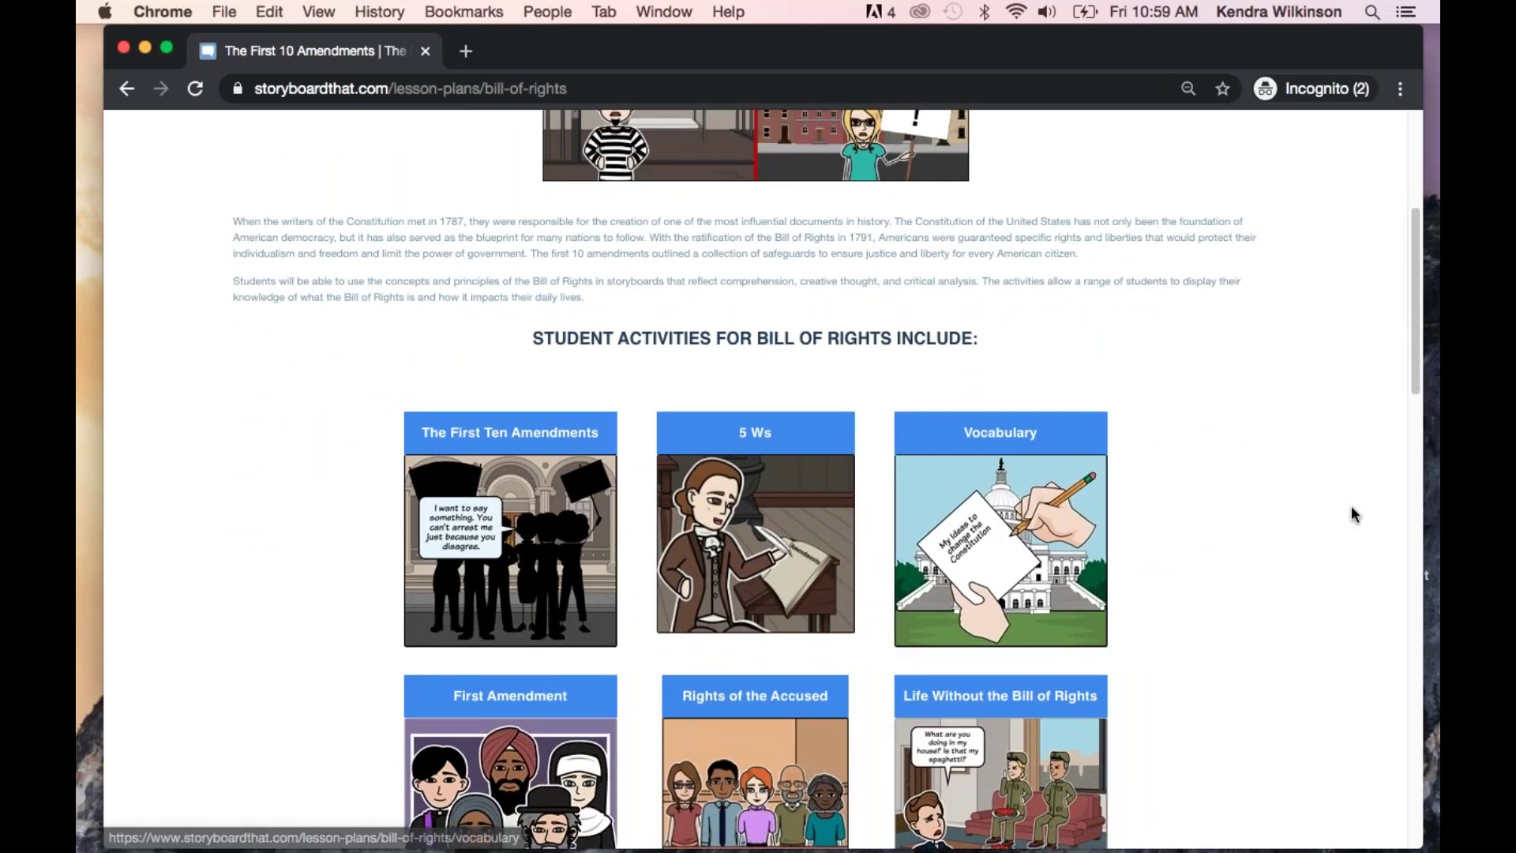
scroll(1352, 505, "down", 2)
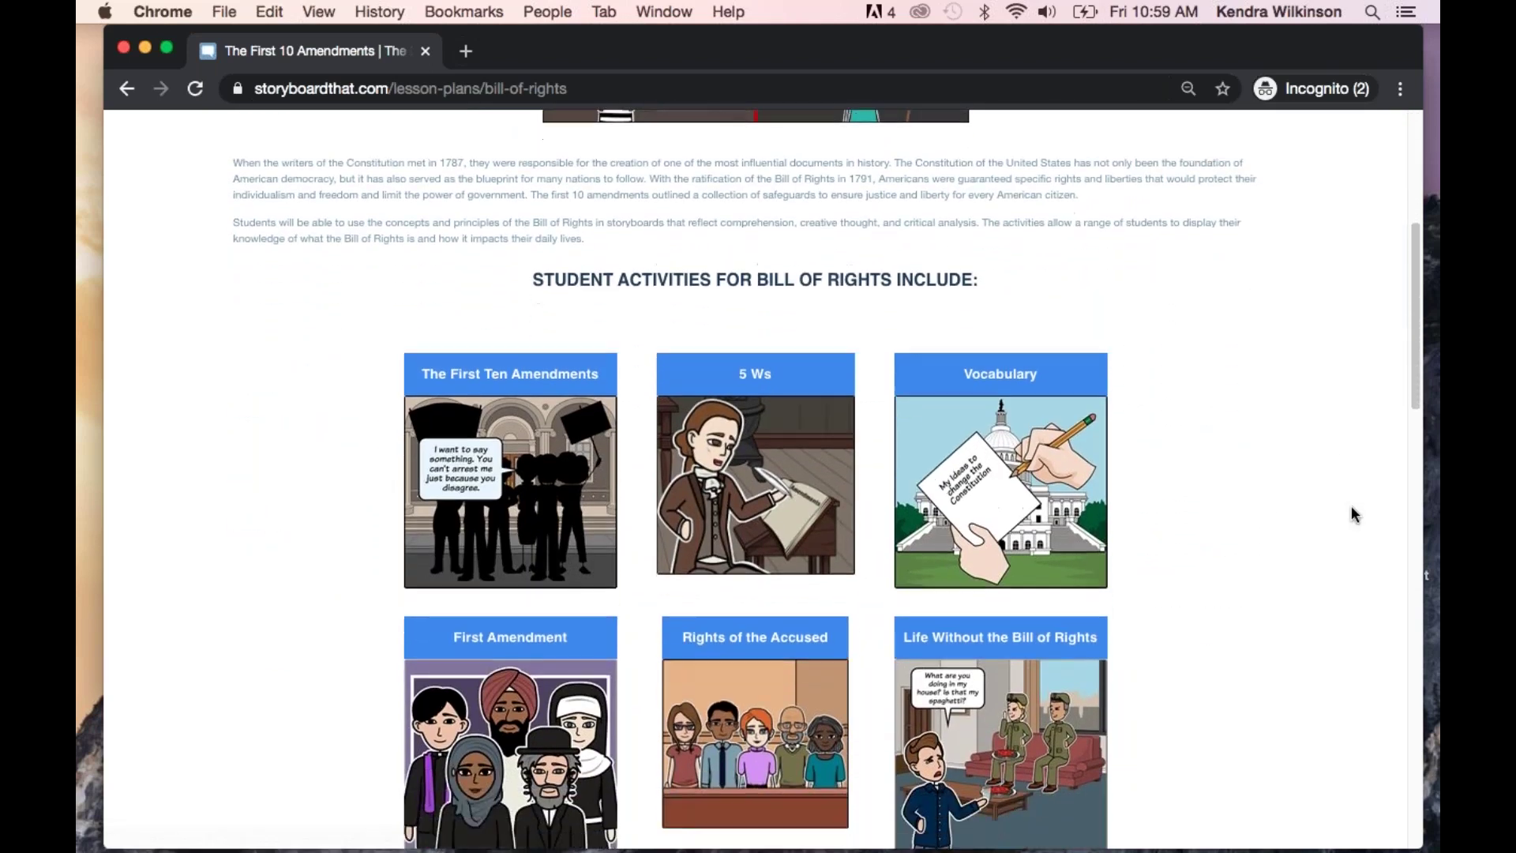
Open the Vocabulary for the Bill of Rights activity and scroll through it
left_click(995, 376)
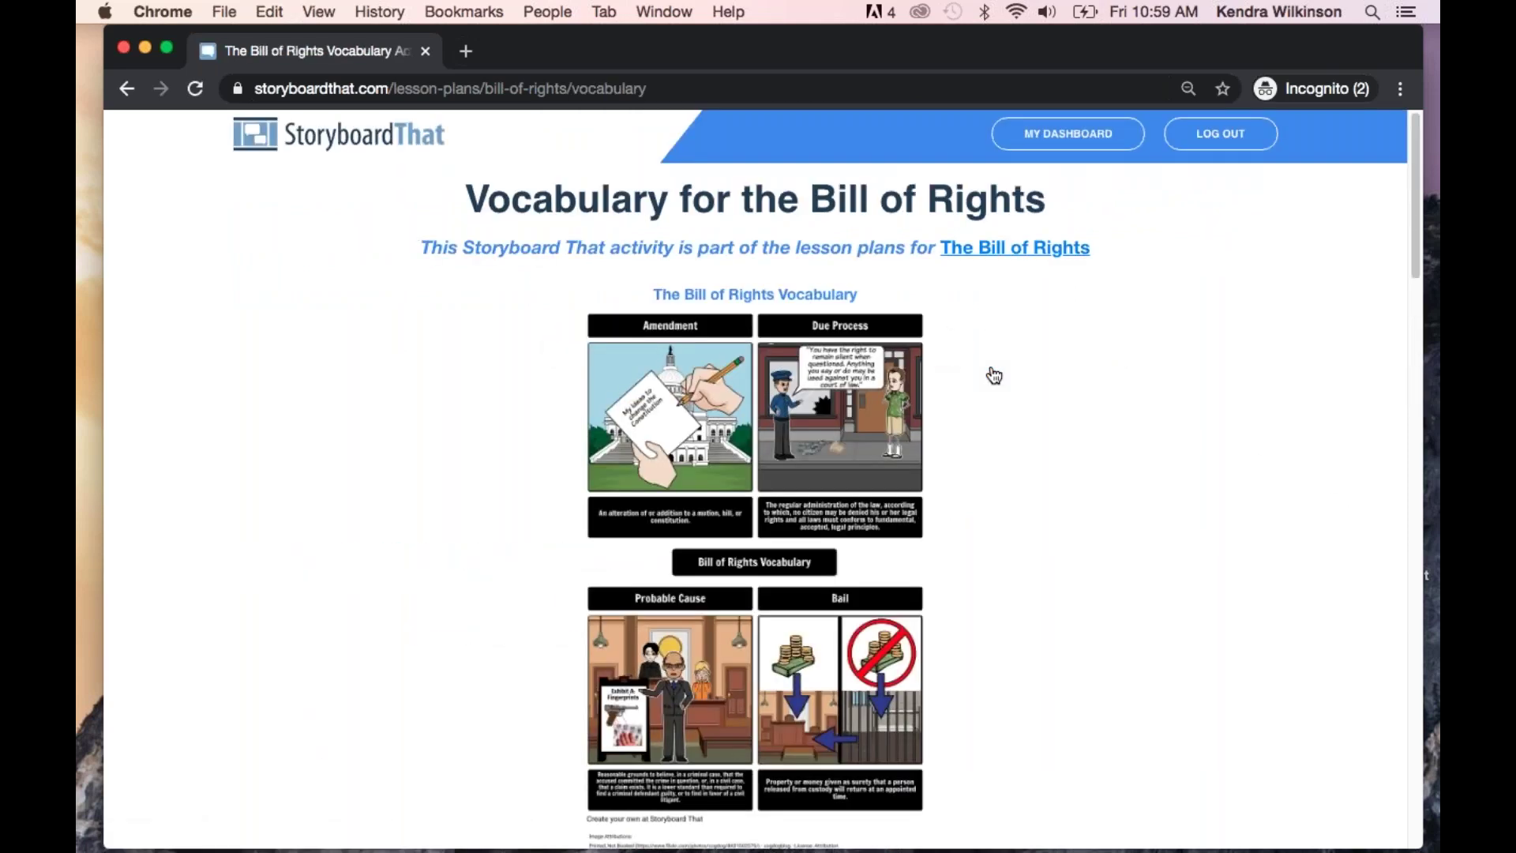
scroll(1115, 472, "down", 5)
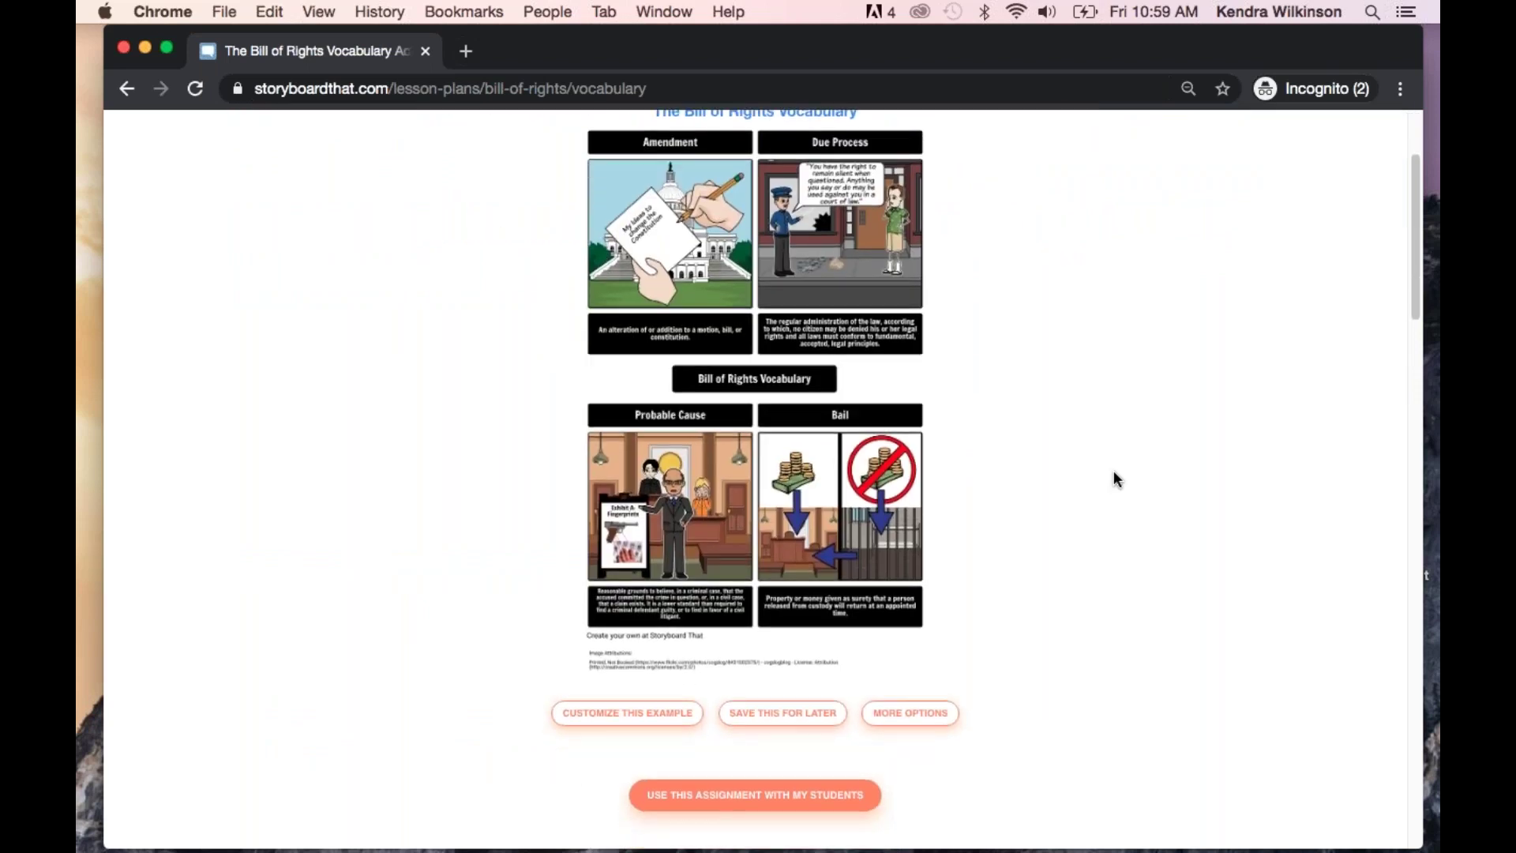
scroll(1114, 472, "down", 3)
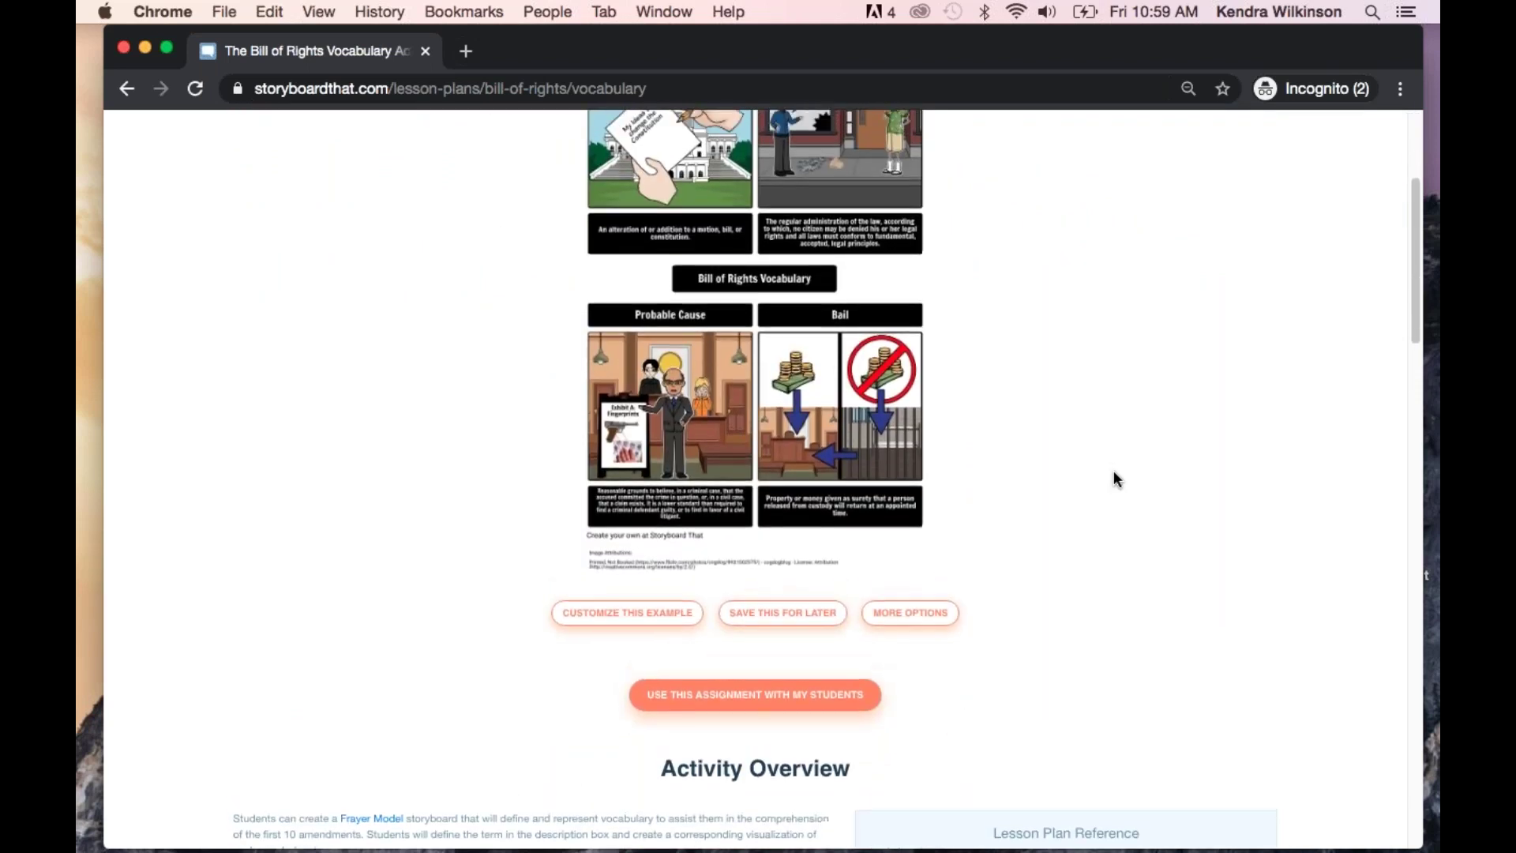
scroll(1113, 470, "up", 2)
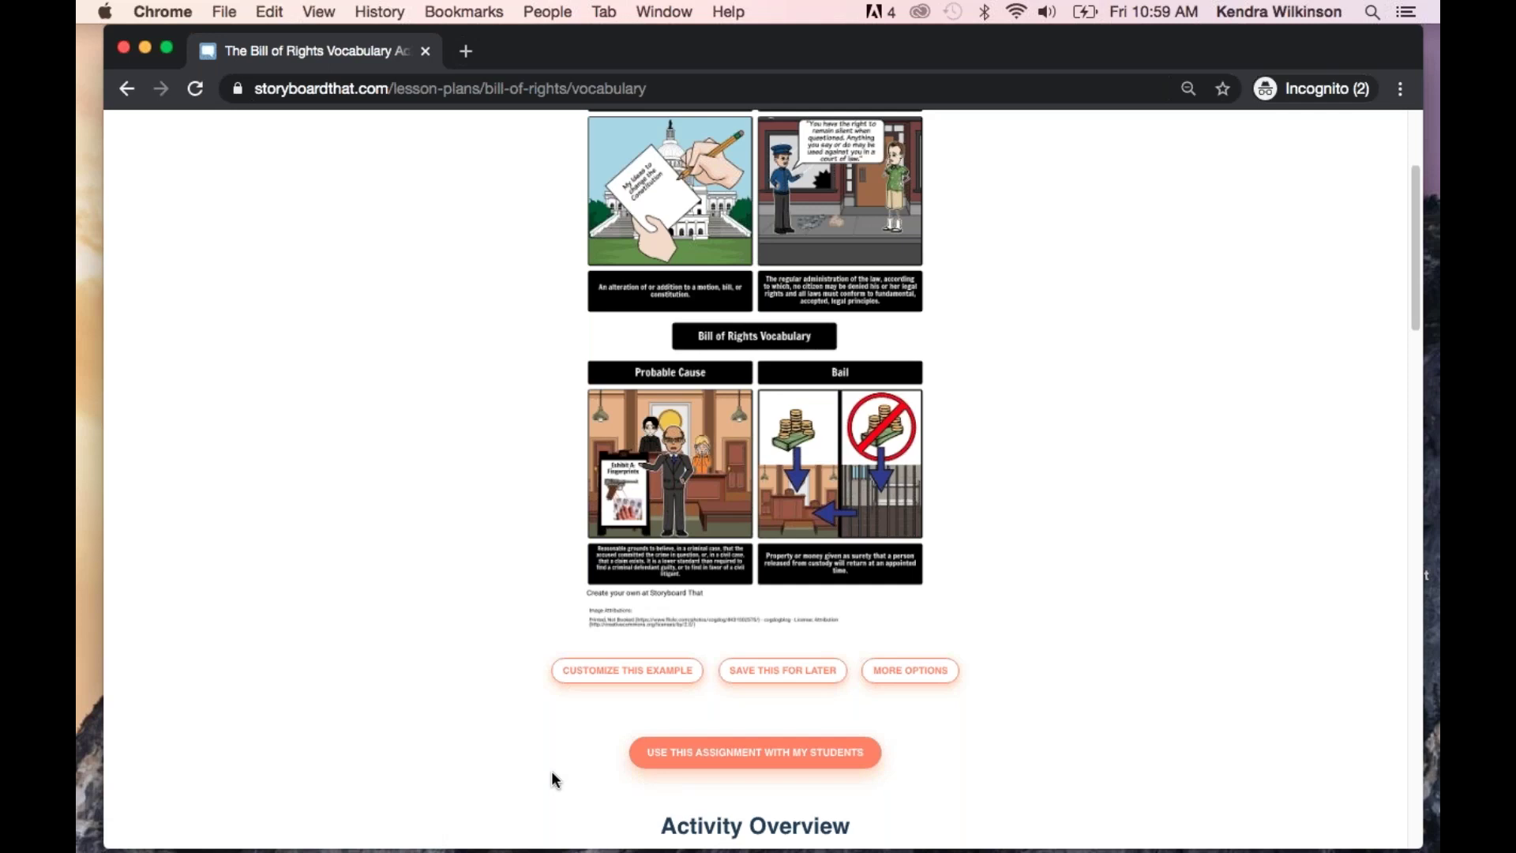
Use the vocabulary activity as an assignment for the History class
left_click(702, 757)
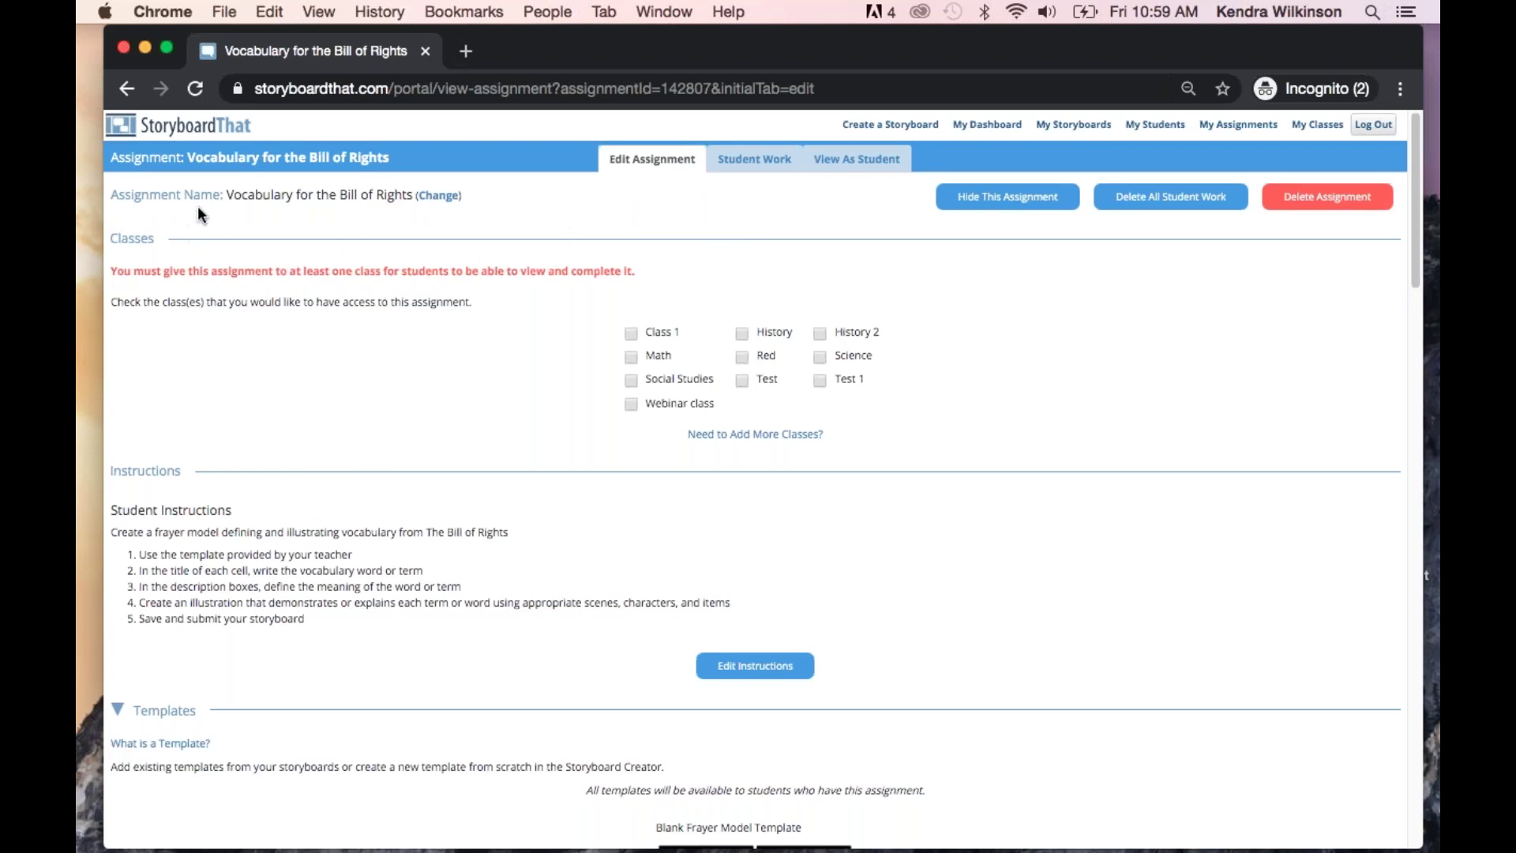
scroll(552, 376, "down", 1)
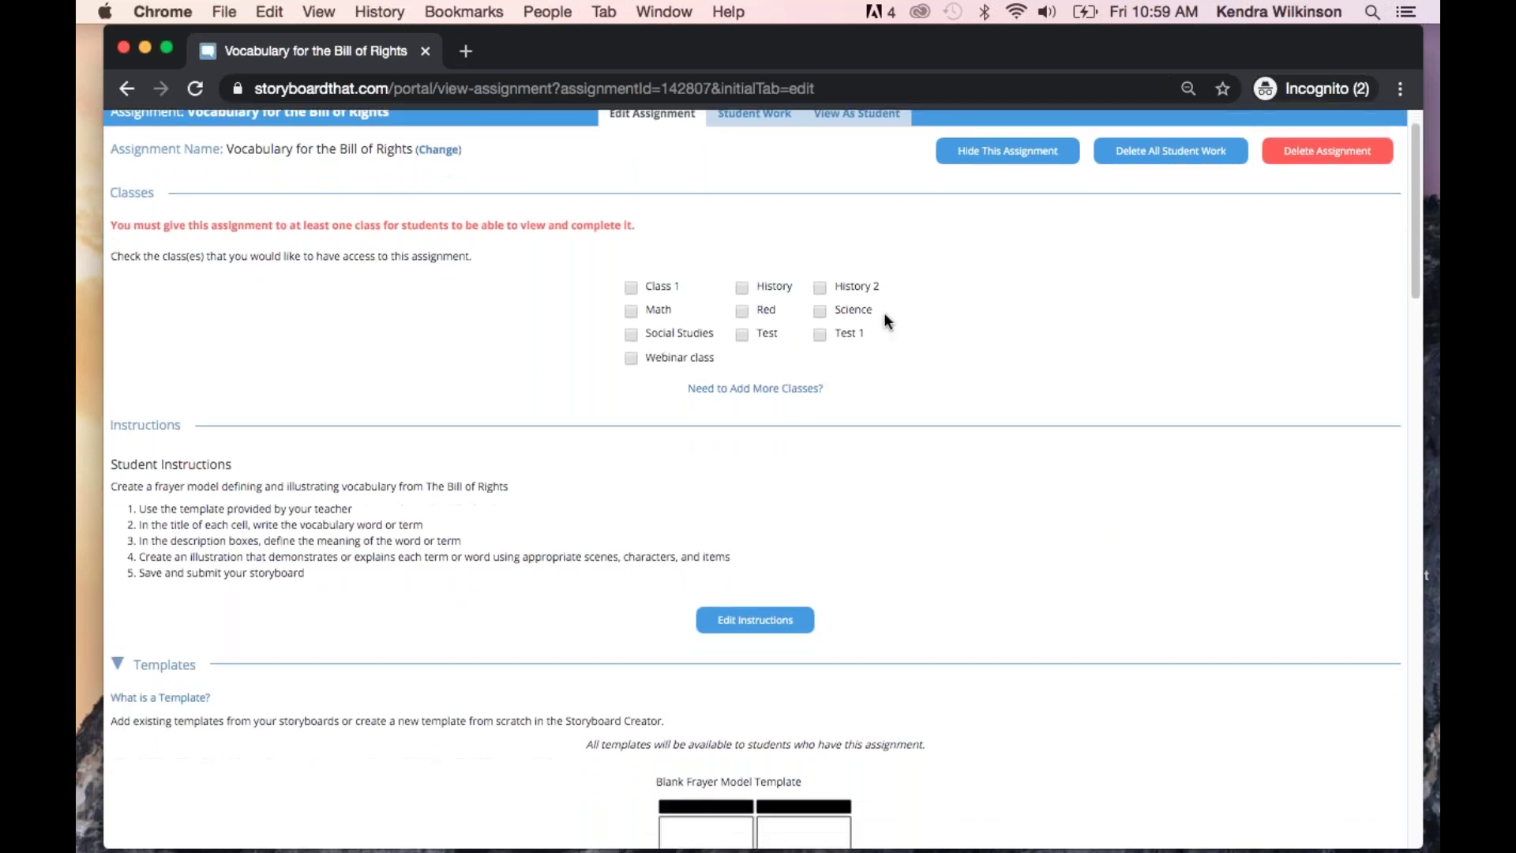
left_click(742, 287)
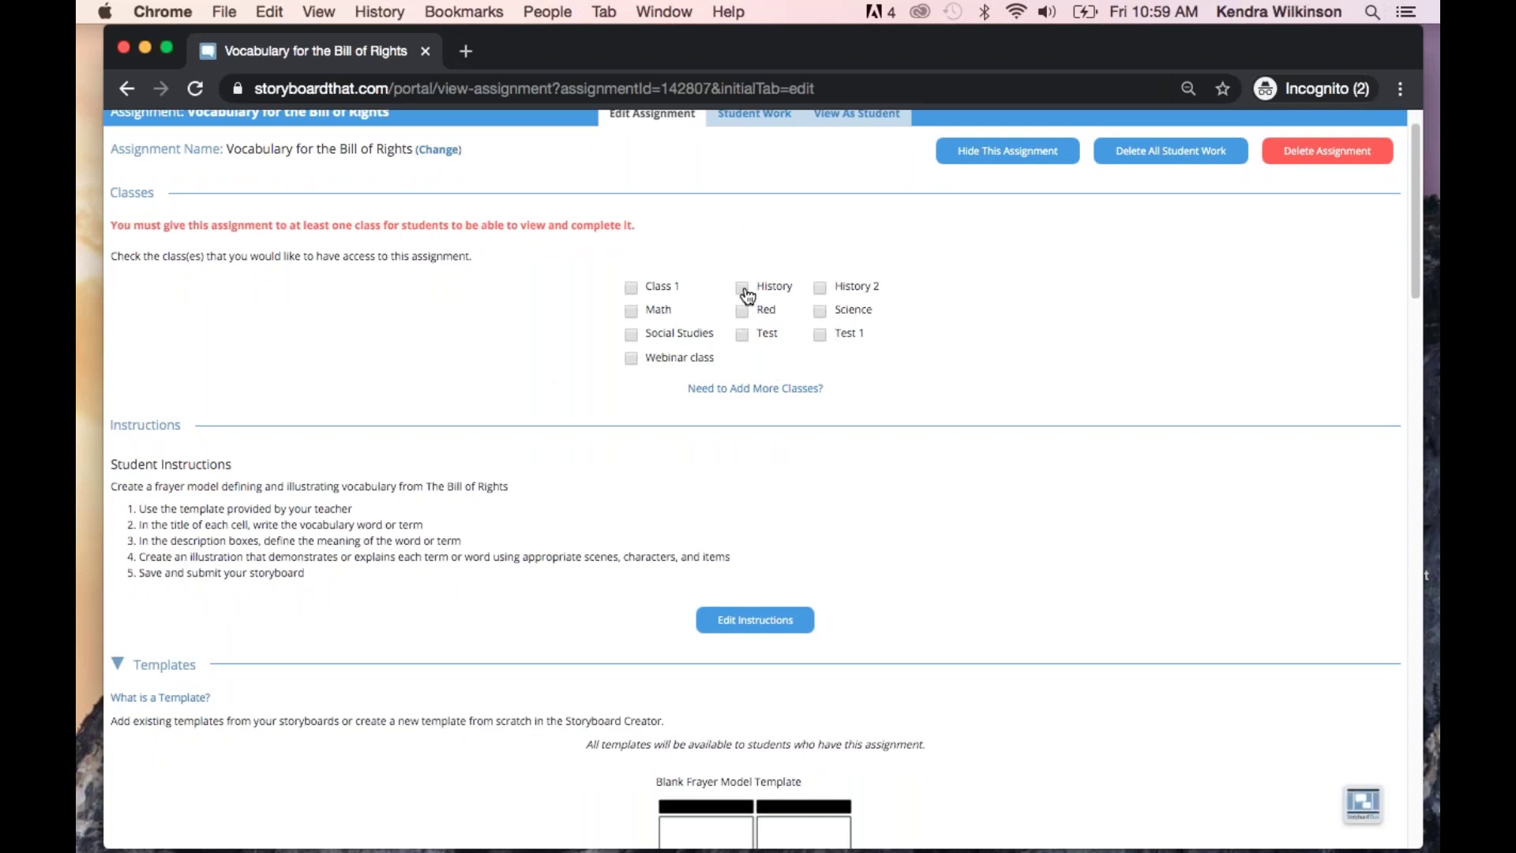
Check 'Show This to My Students' for the vocabulary example storyboard
scroll(1065, 370, "down", 3)
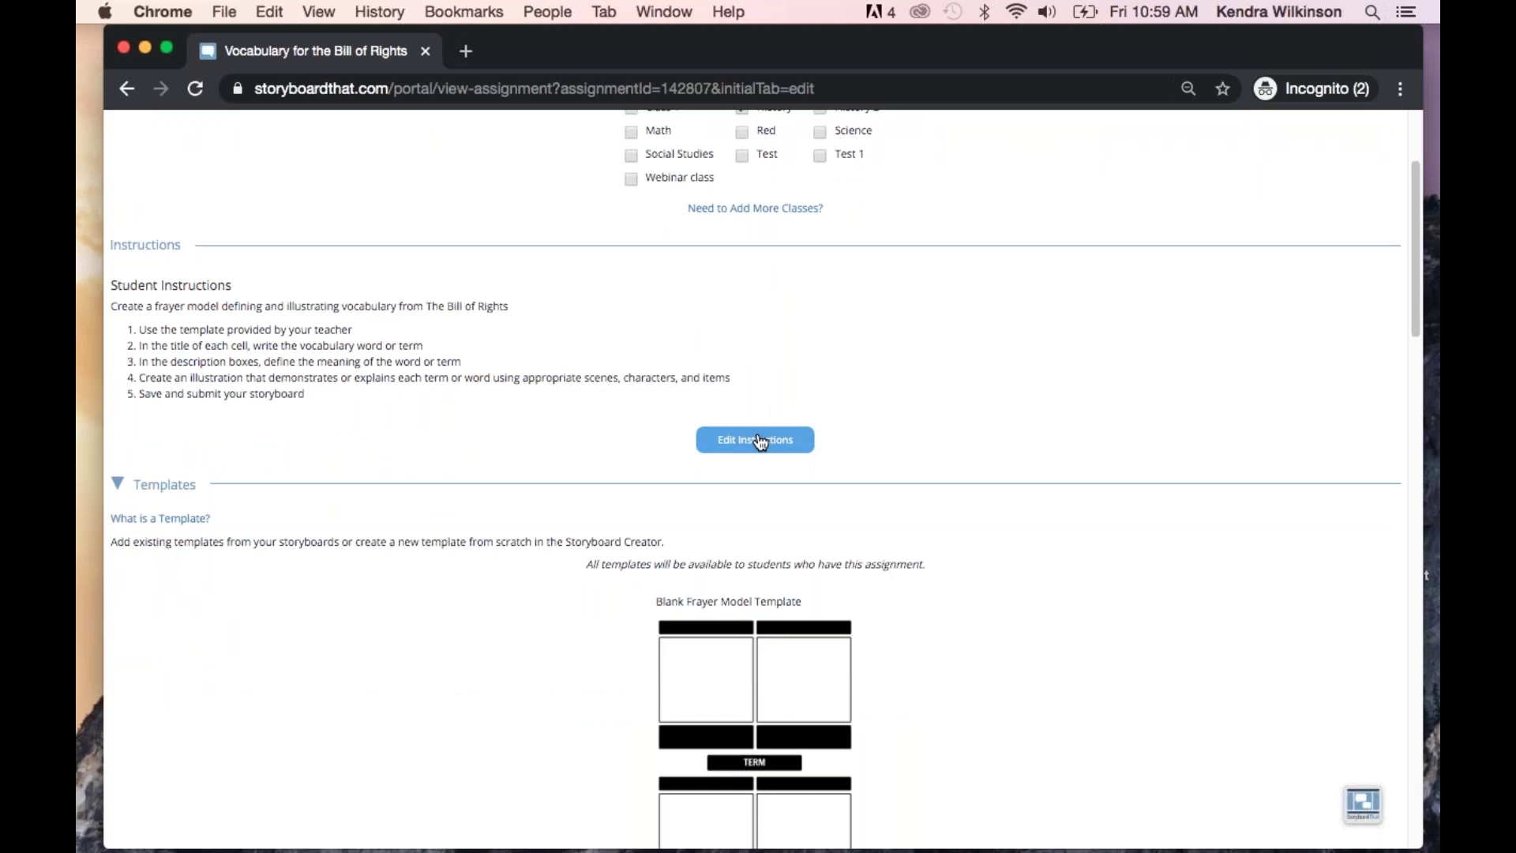
scroll(1097, 450, "down", 6)
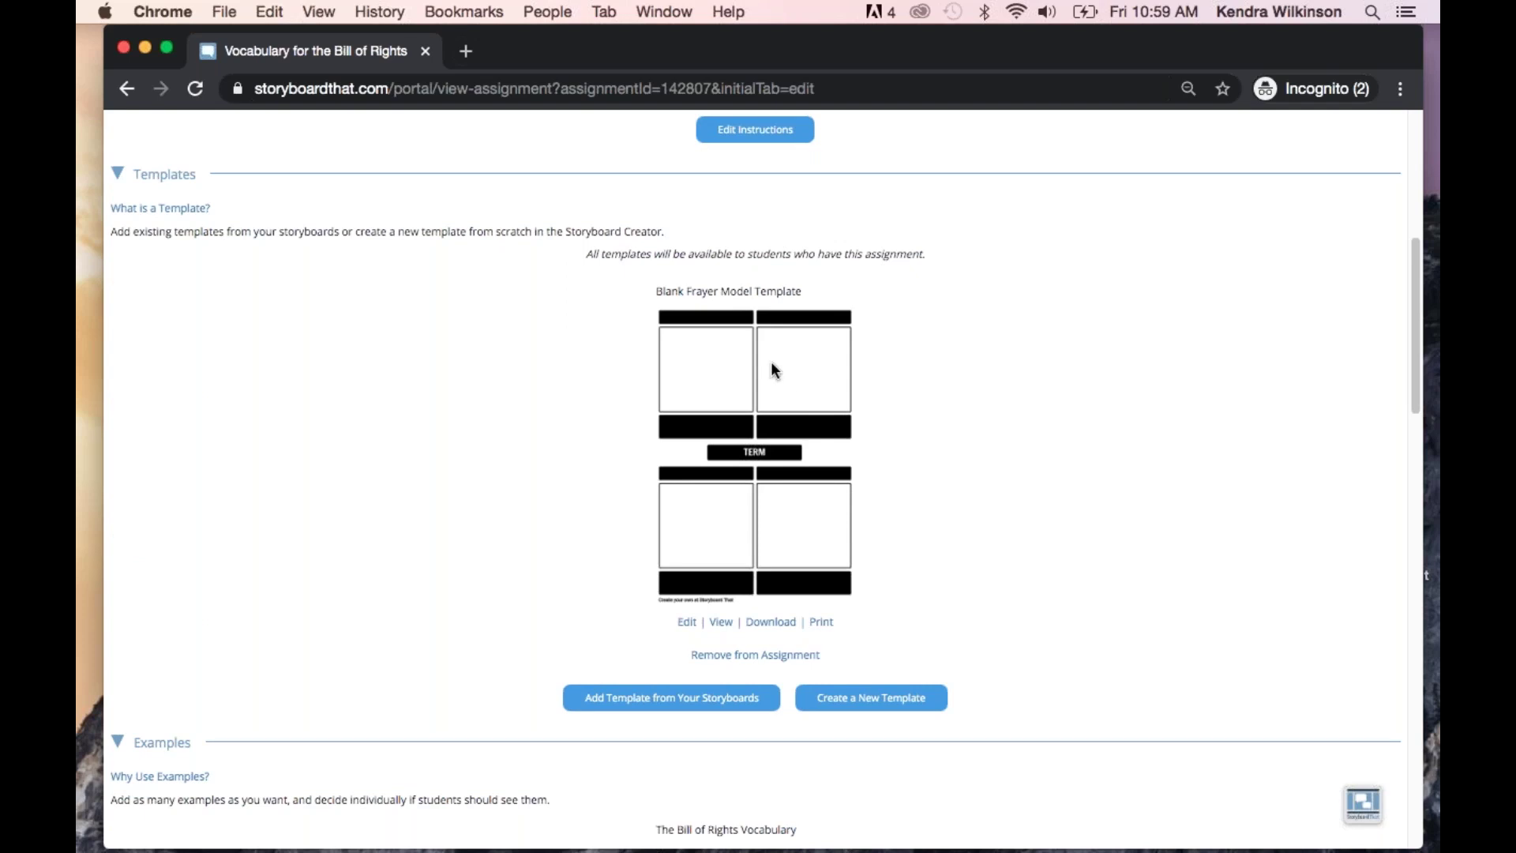
scroll(1032, 466, "down", 6)
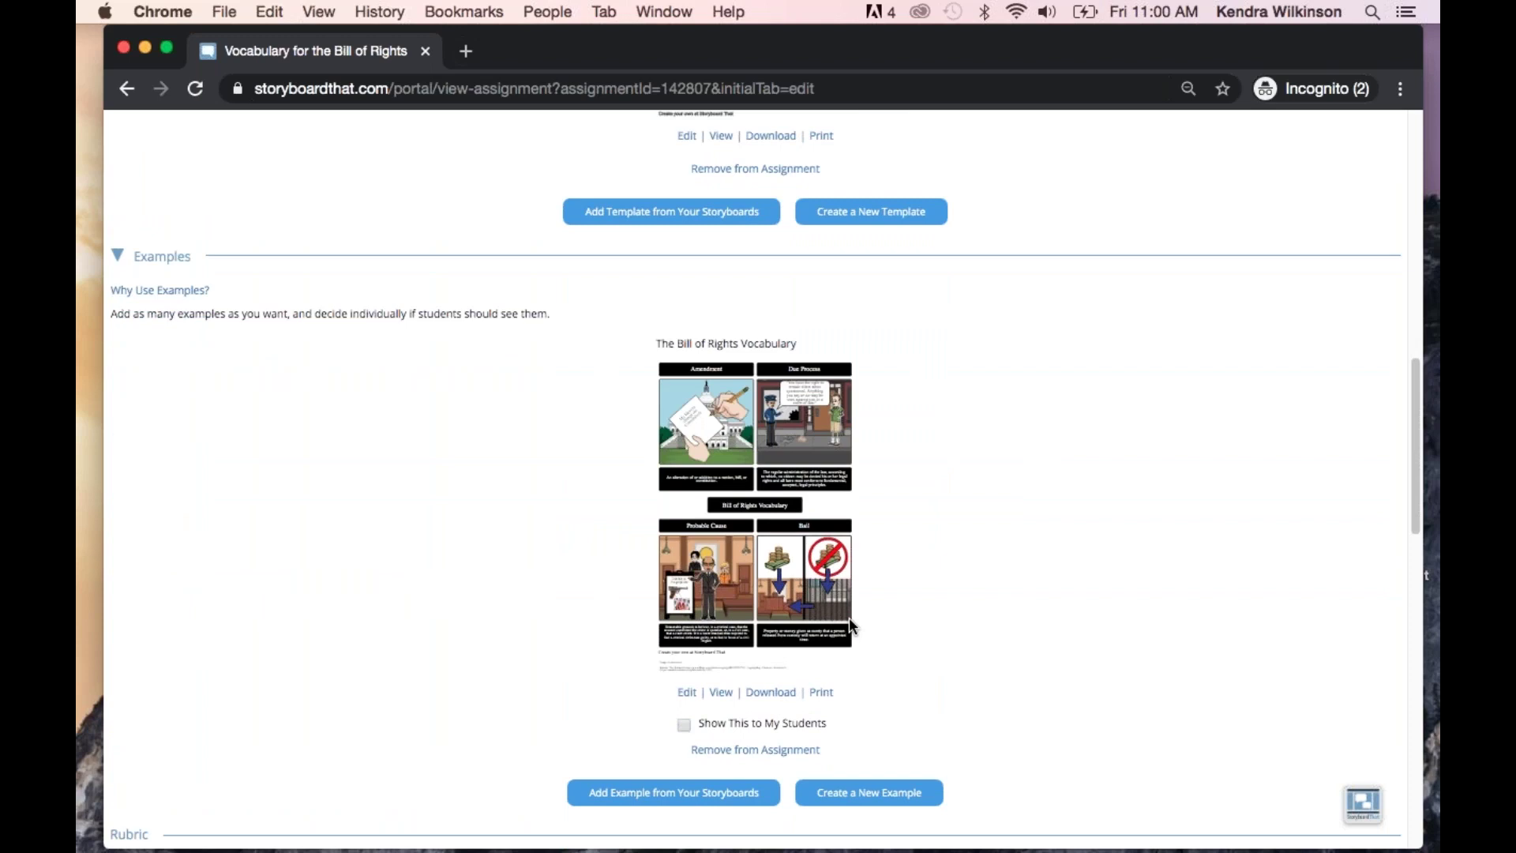
scroll(877, 426, "down", 1)
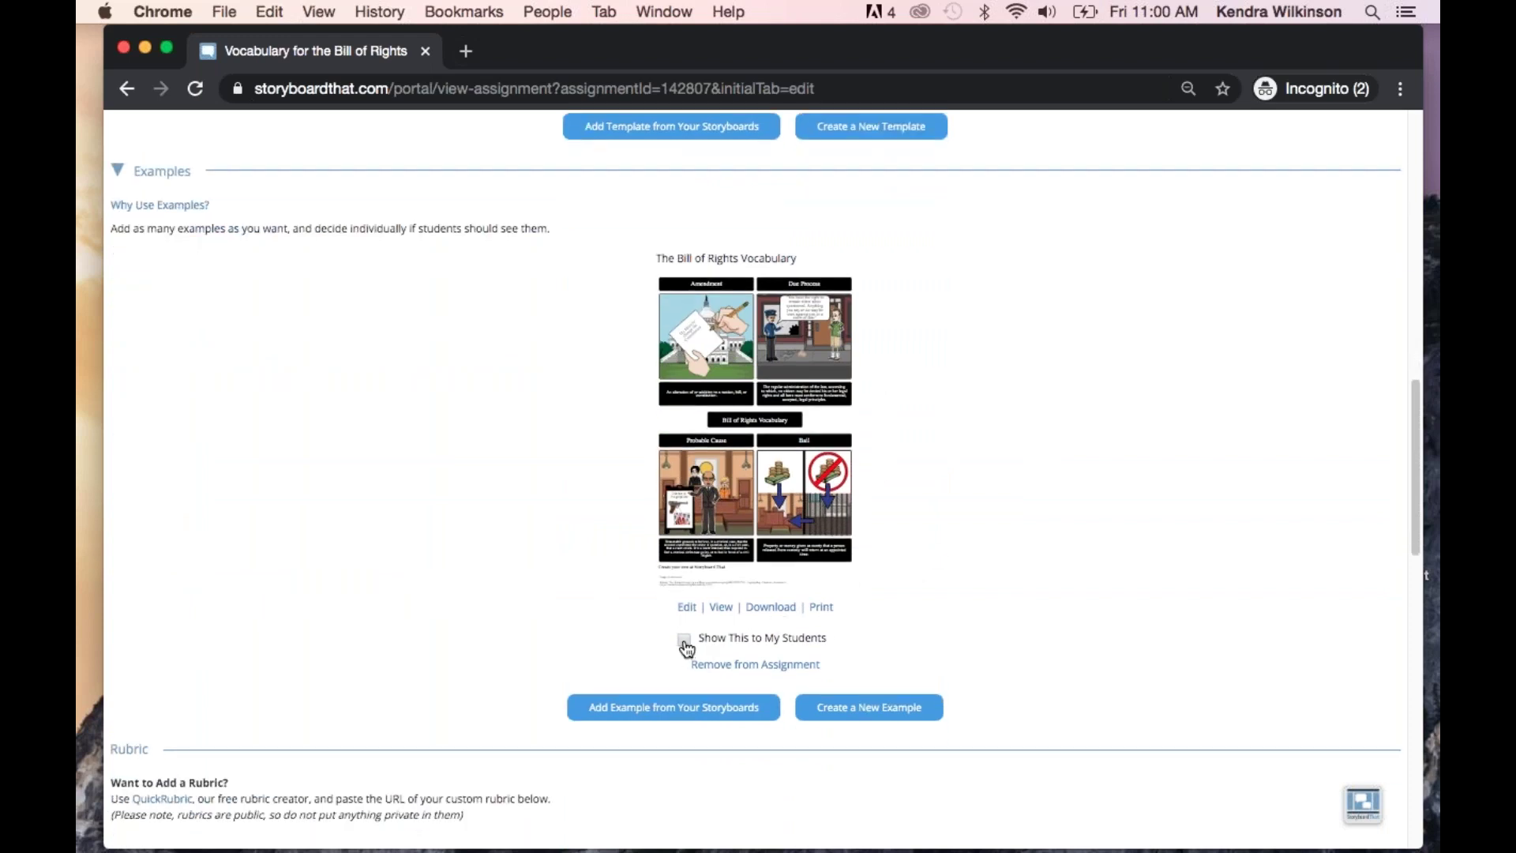
left_click(684, 640)
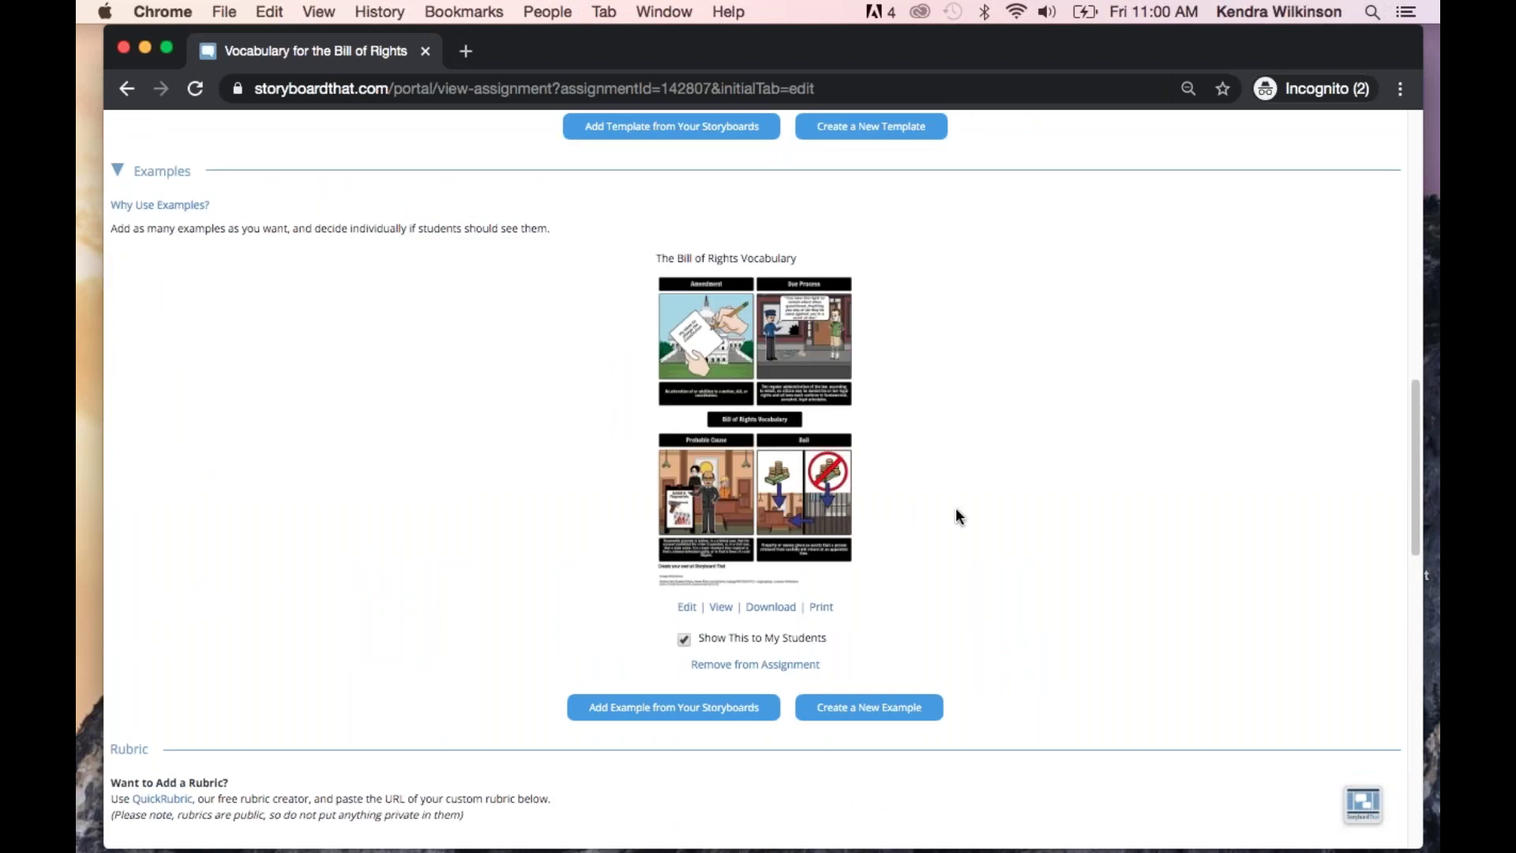
scroll(992, 552, "up", 5)
scroll(994, 551, "up", 8)
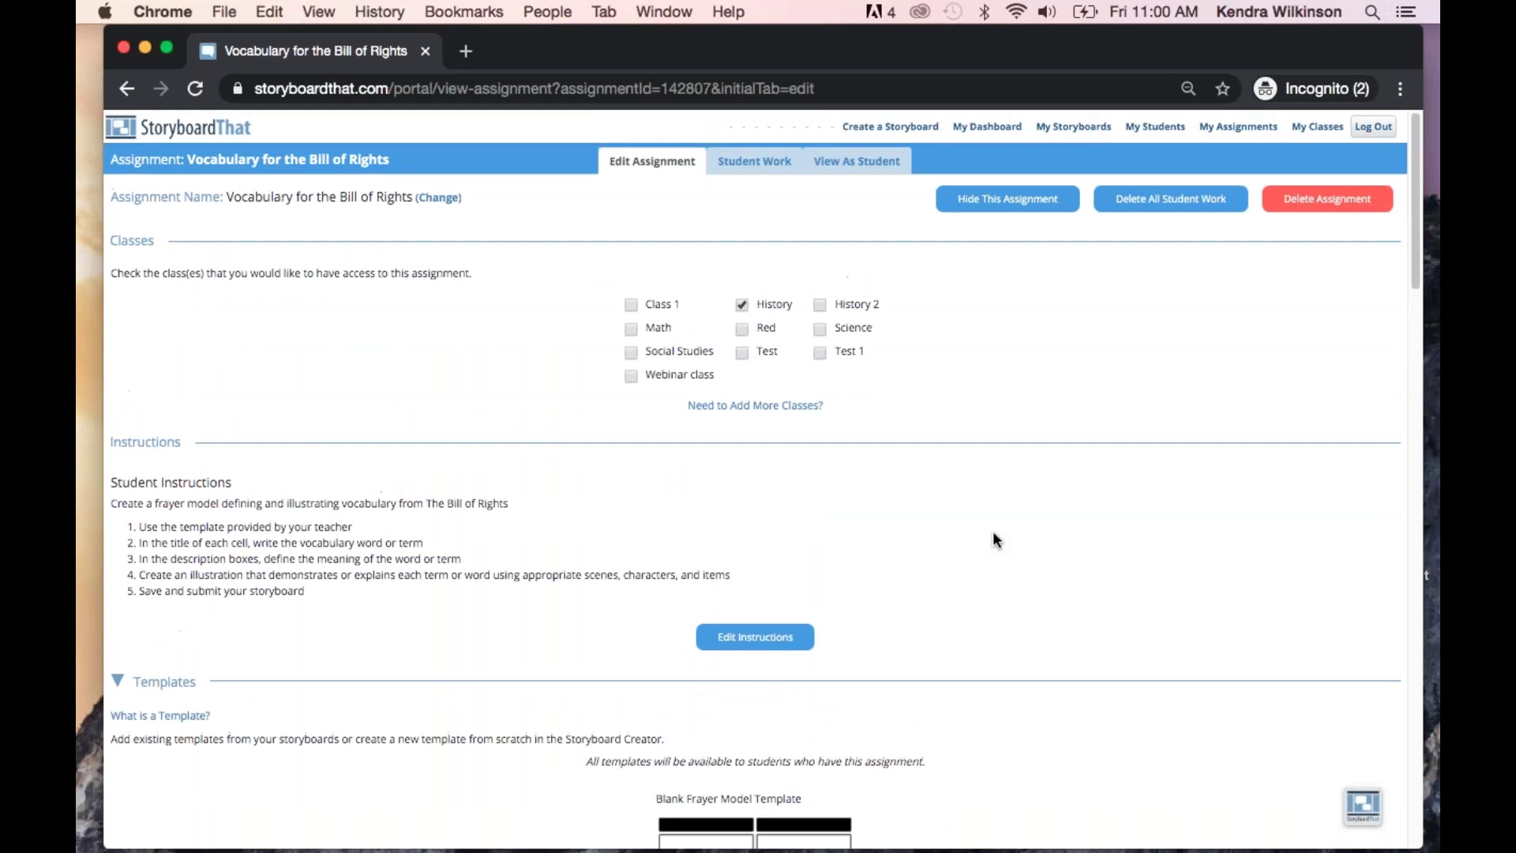
left_click(857, 160)
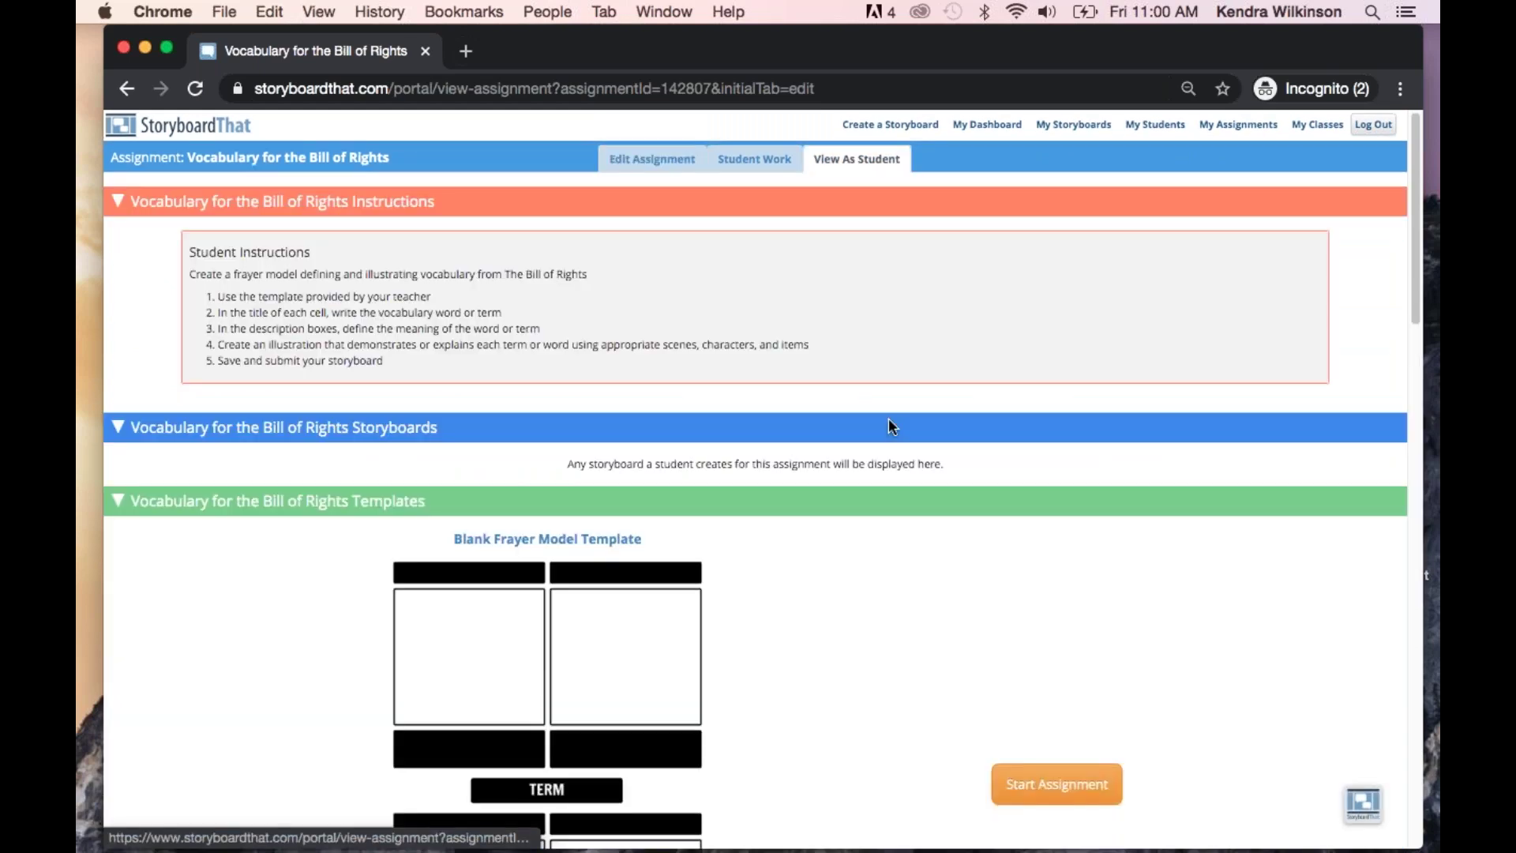
scroll(889, 418, "down", 4)
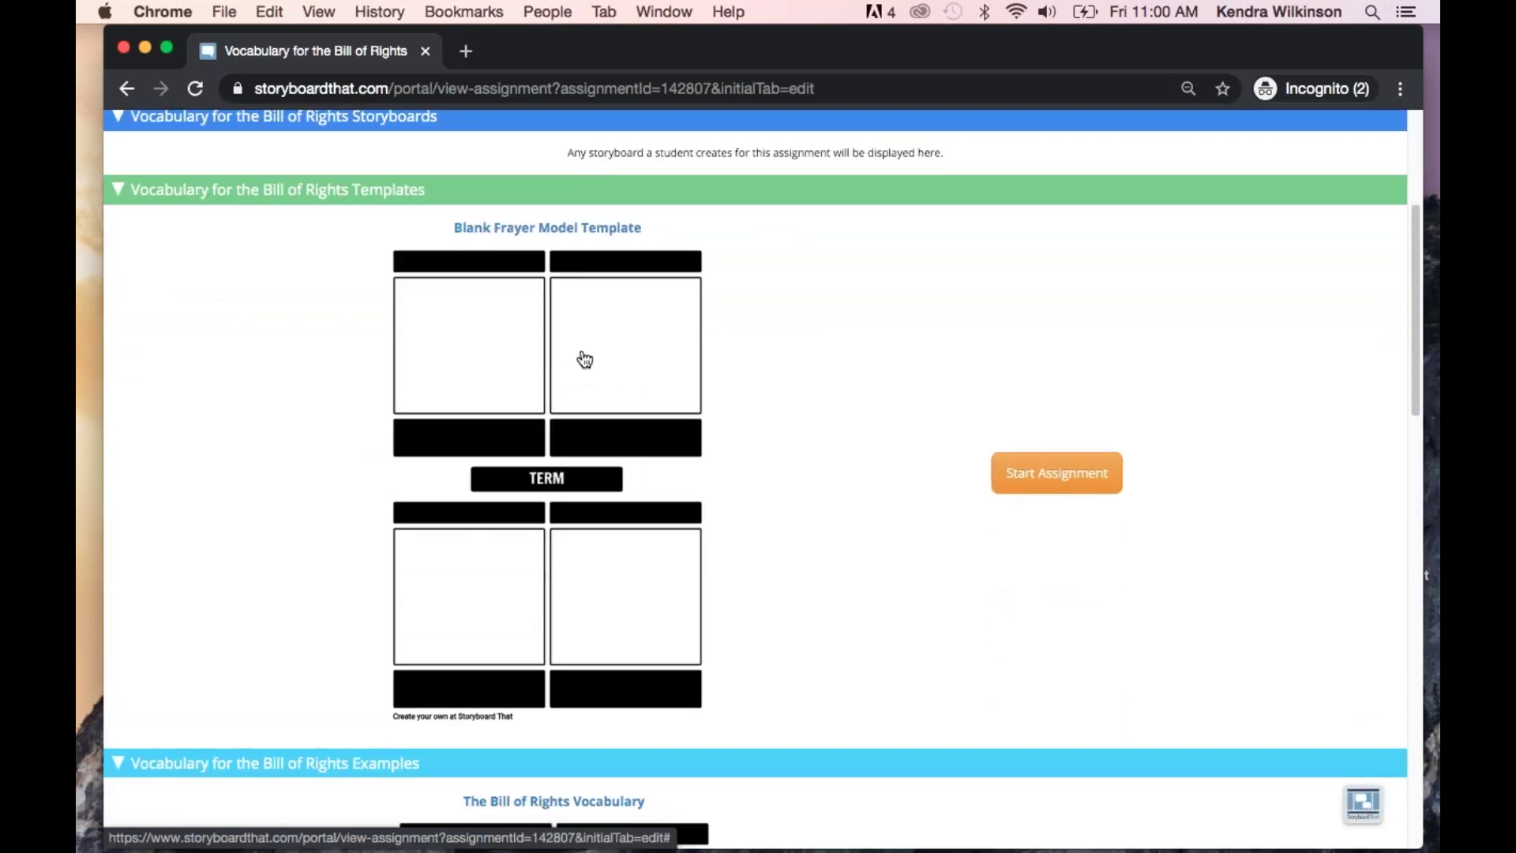
scroll(906, 479, "down", 6)
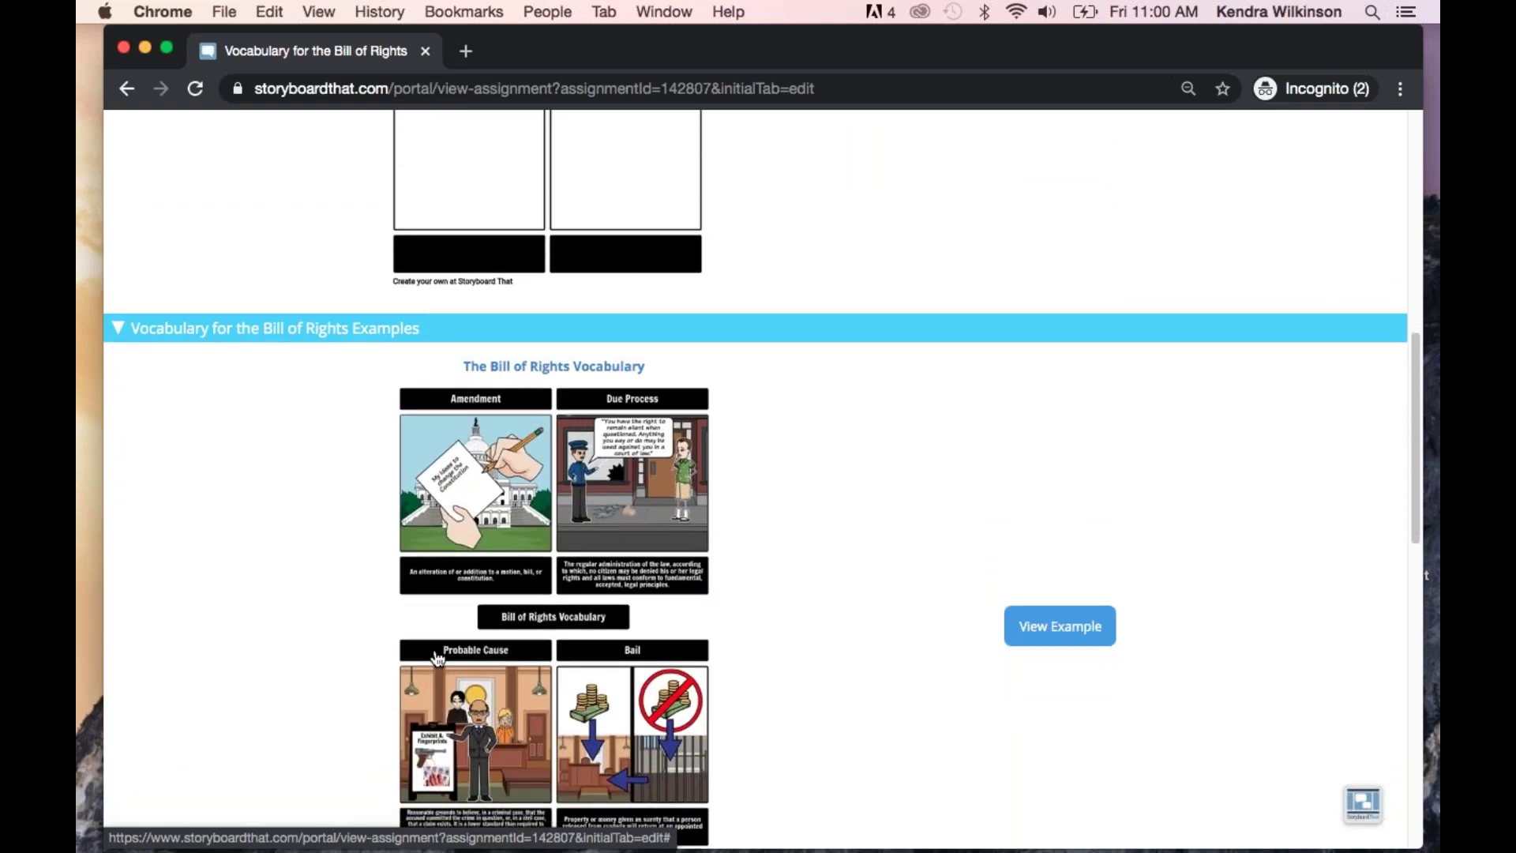
scroll(809, 602, "down", 1)
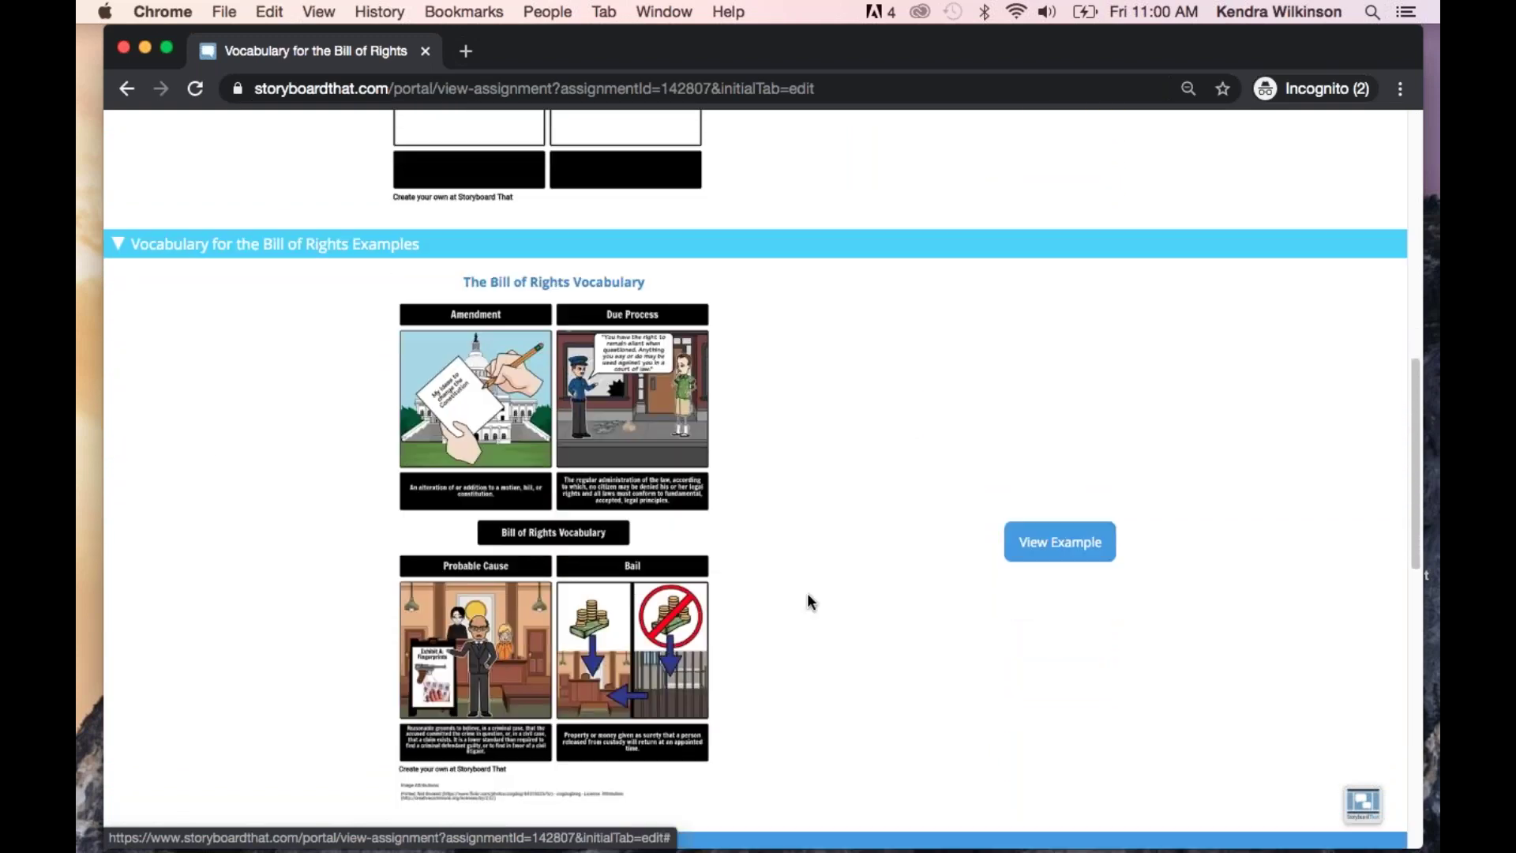
scroll(809, 602, "up", 5)
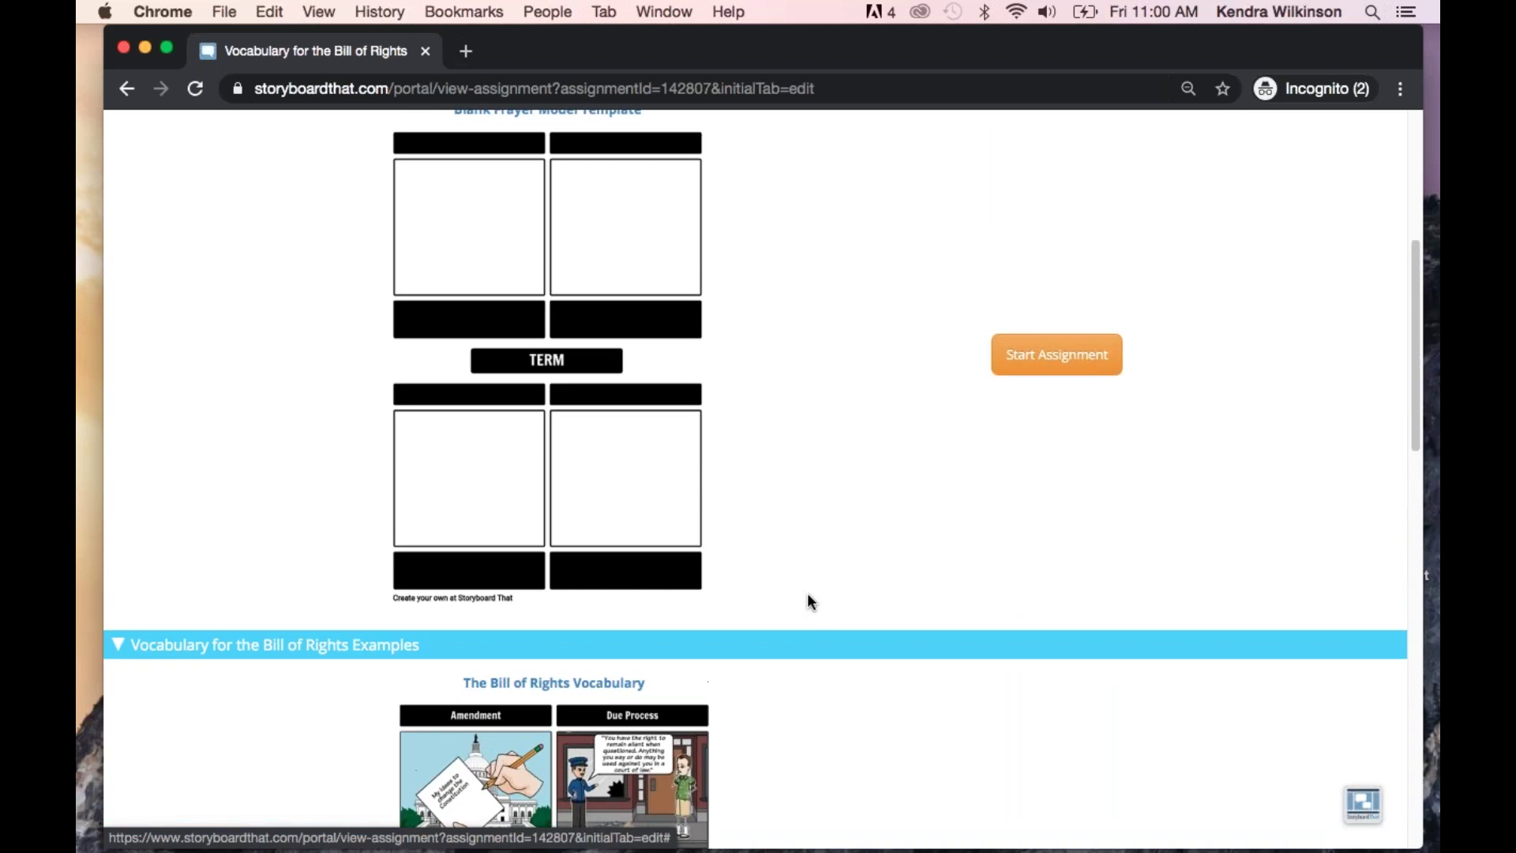
scroll(807, 592, "up", 5)
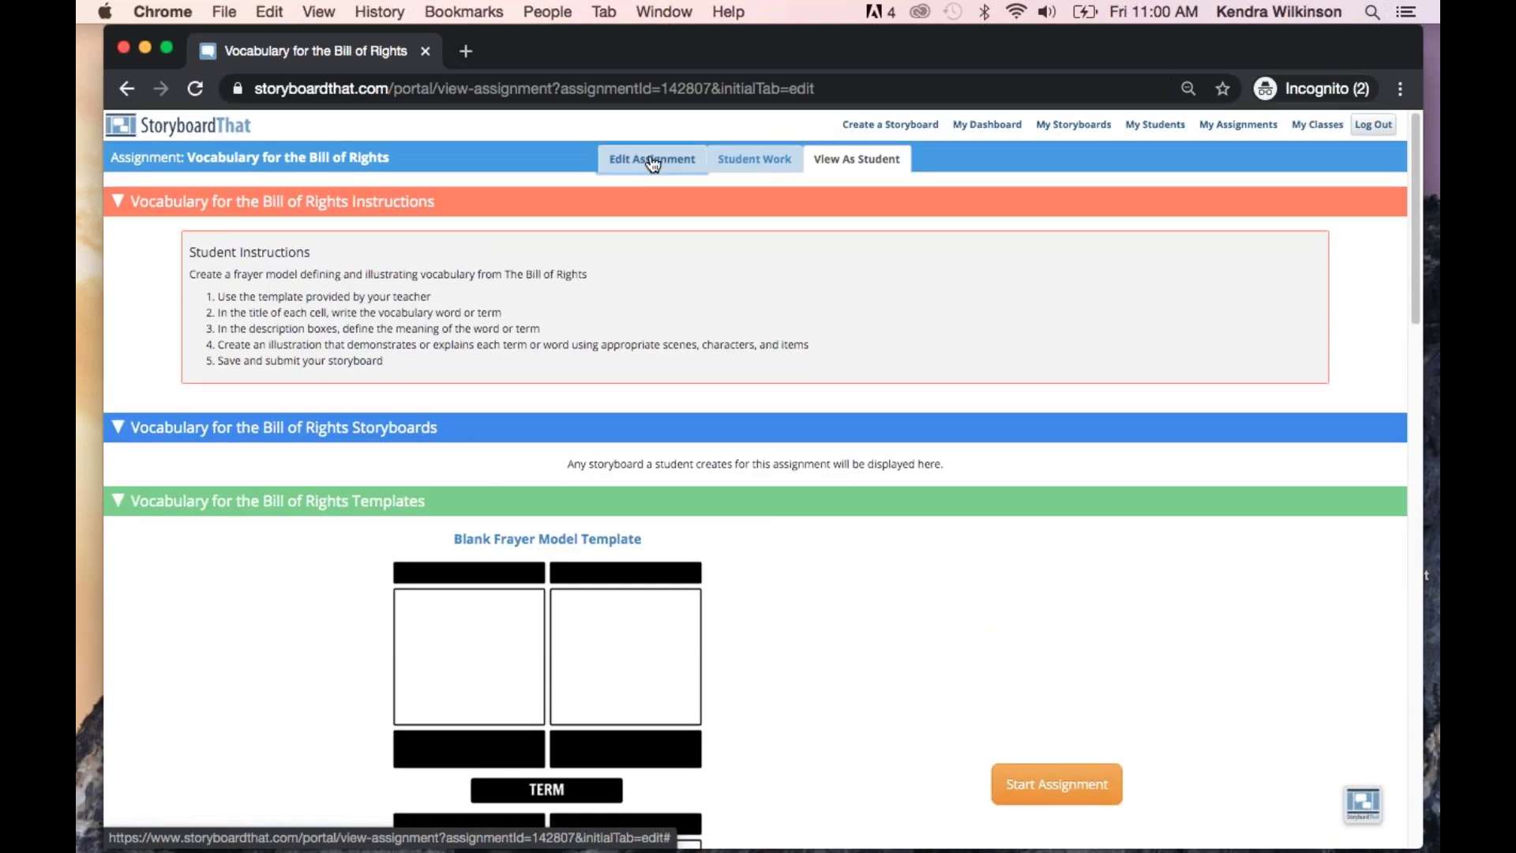
left_click(653, 162)
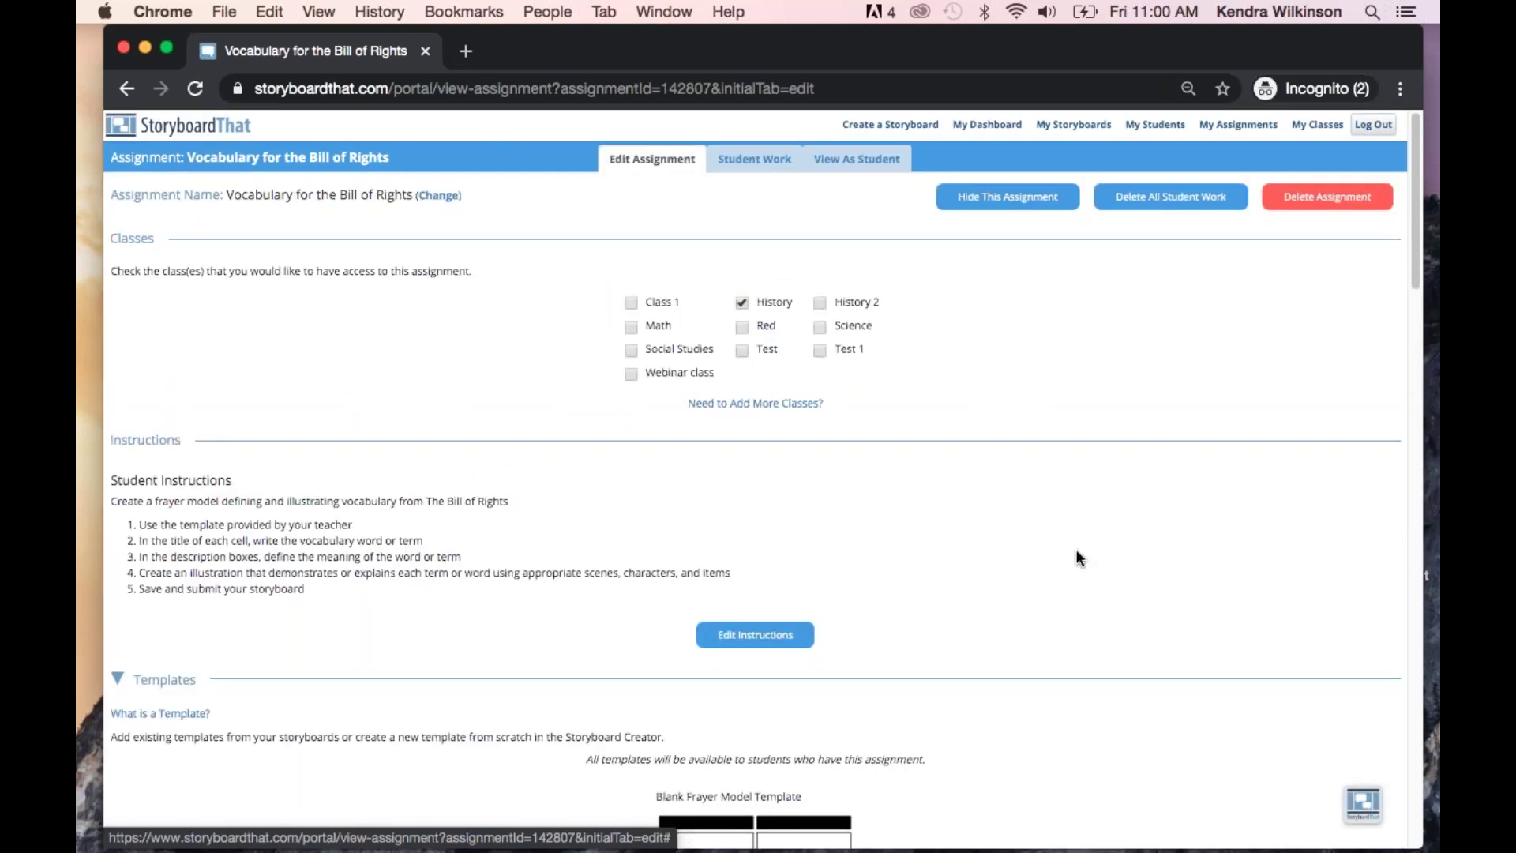
scroll(1079, 557, "down", 7)
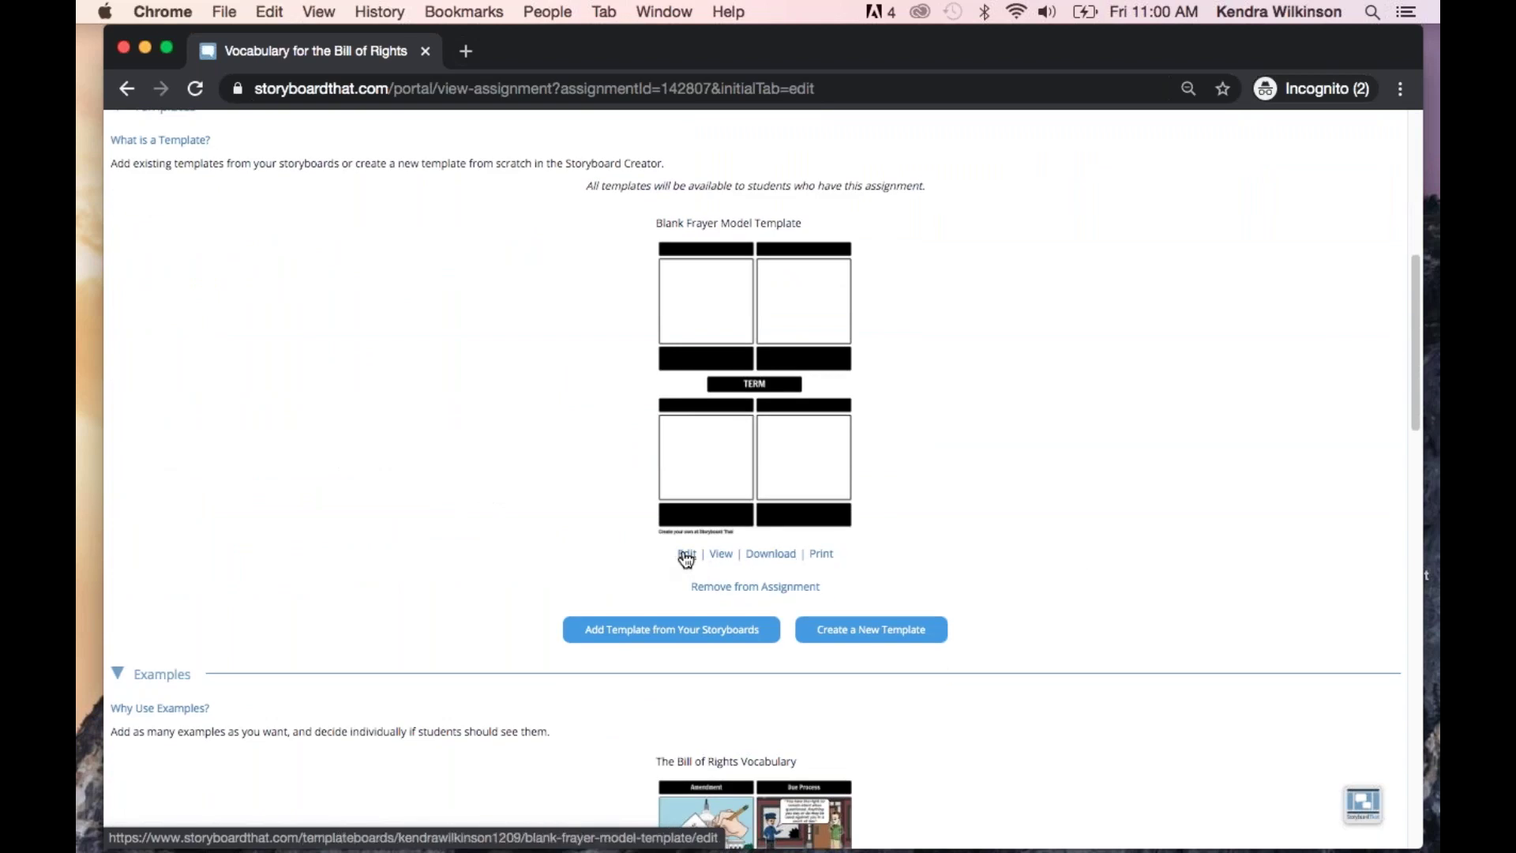
Change the Blank Frayer Model Template's term from TERM to 'Bill'
left_click(686, 555)
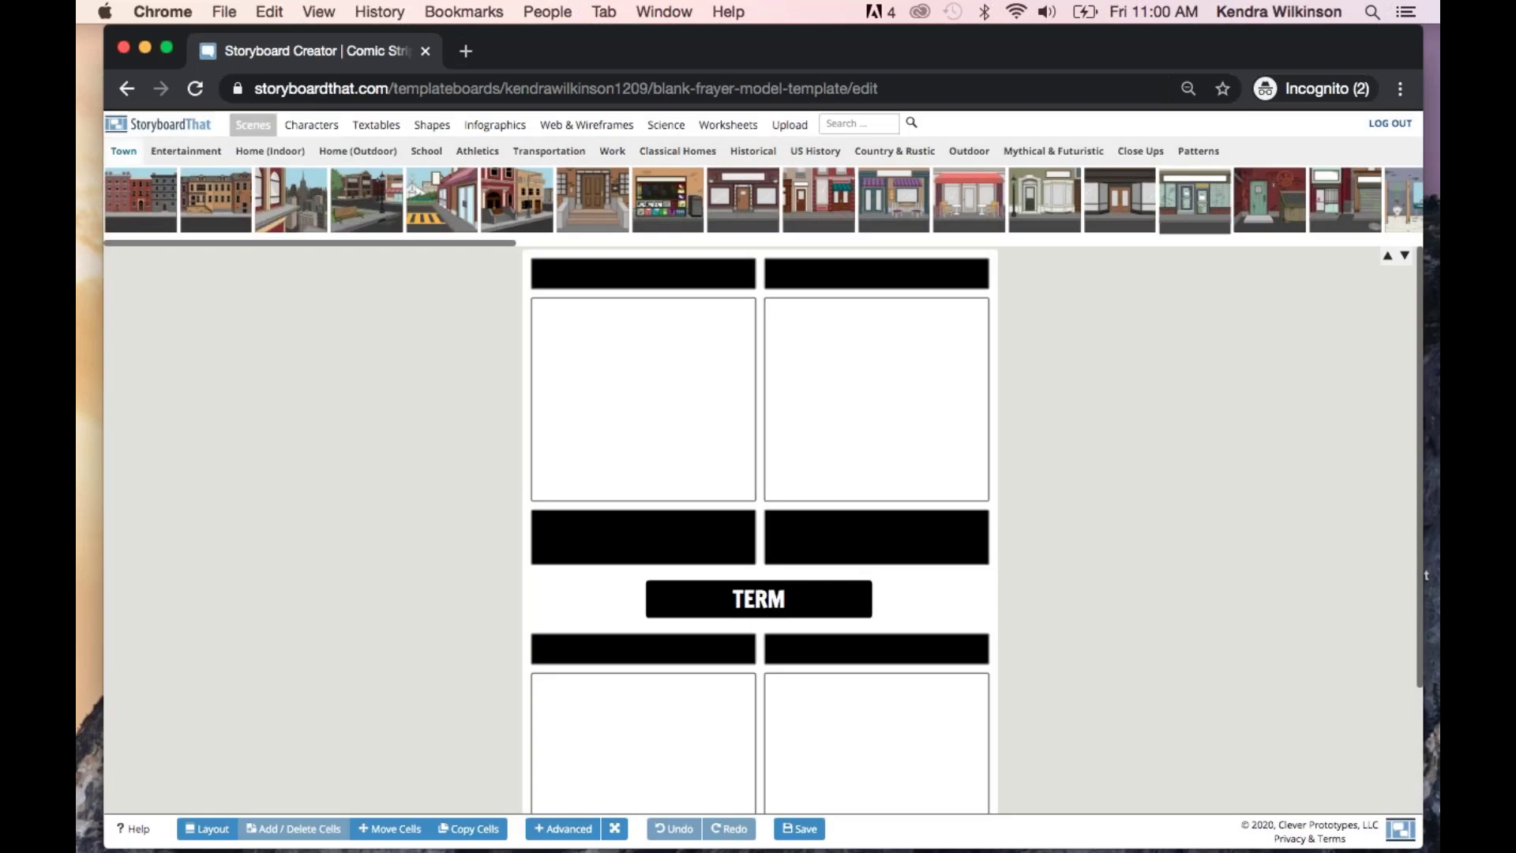
scroll(921, 474, "down", 3)
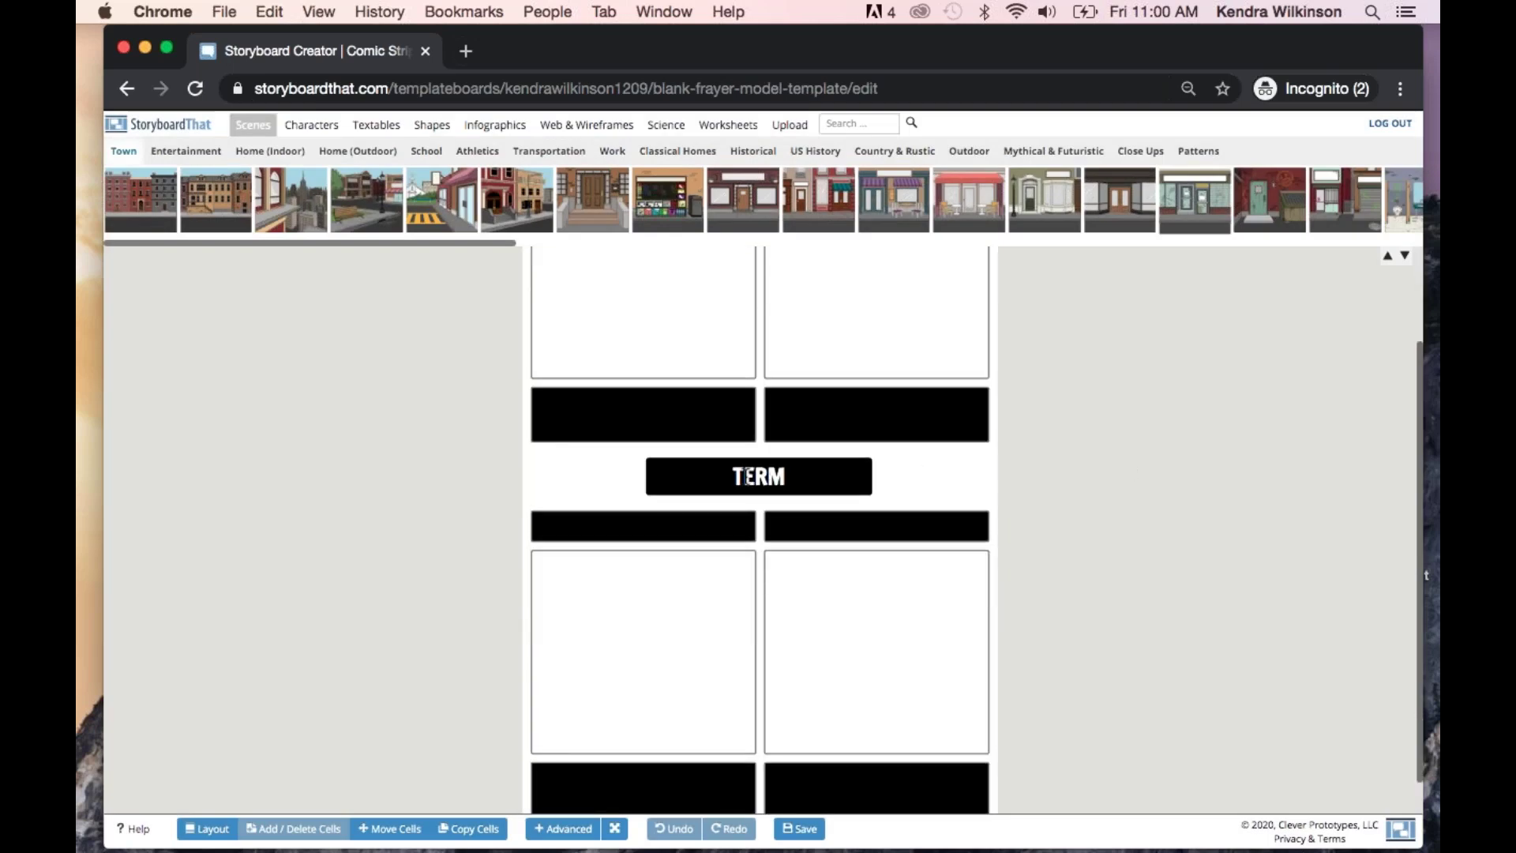
left_click(792, 476)
key("BackSpace")
key("BackSpace")
key("BackSpace")
key("BackSpace")
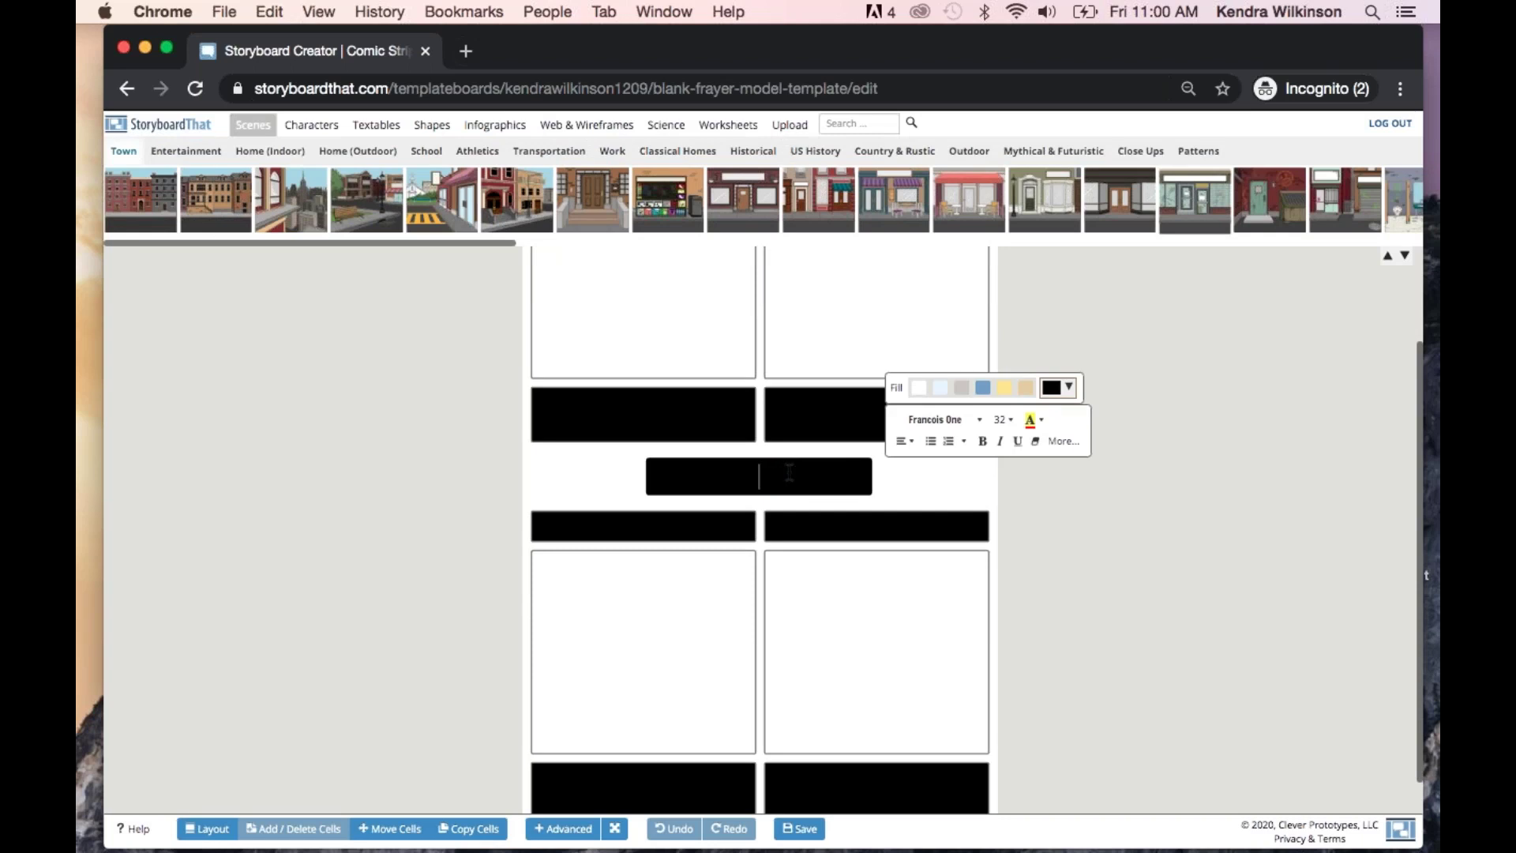
type("Bill")
left_click(1133, 553)
scroll(1133, 549, "down", 1)
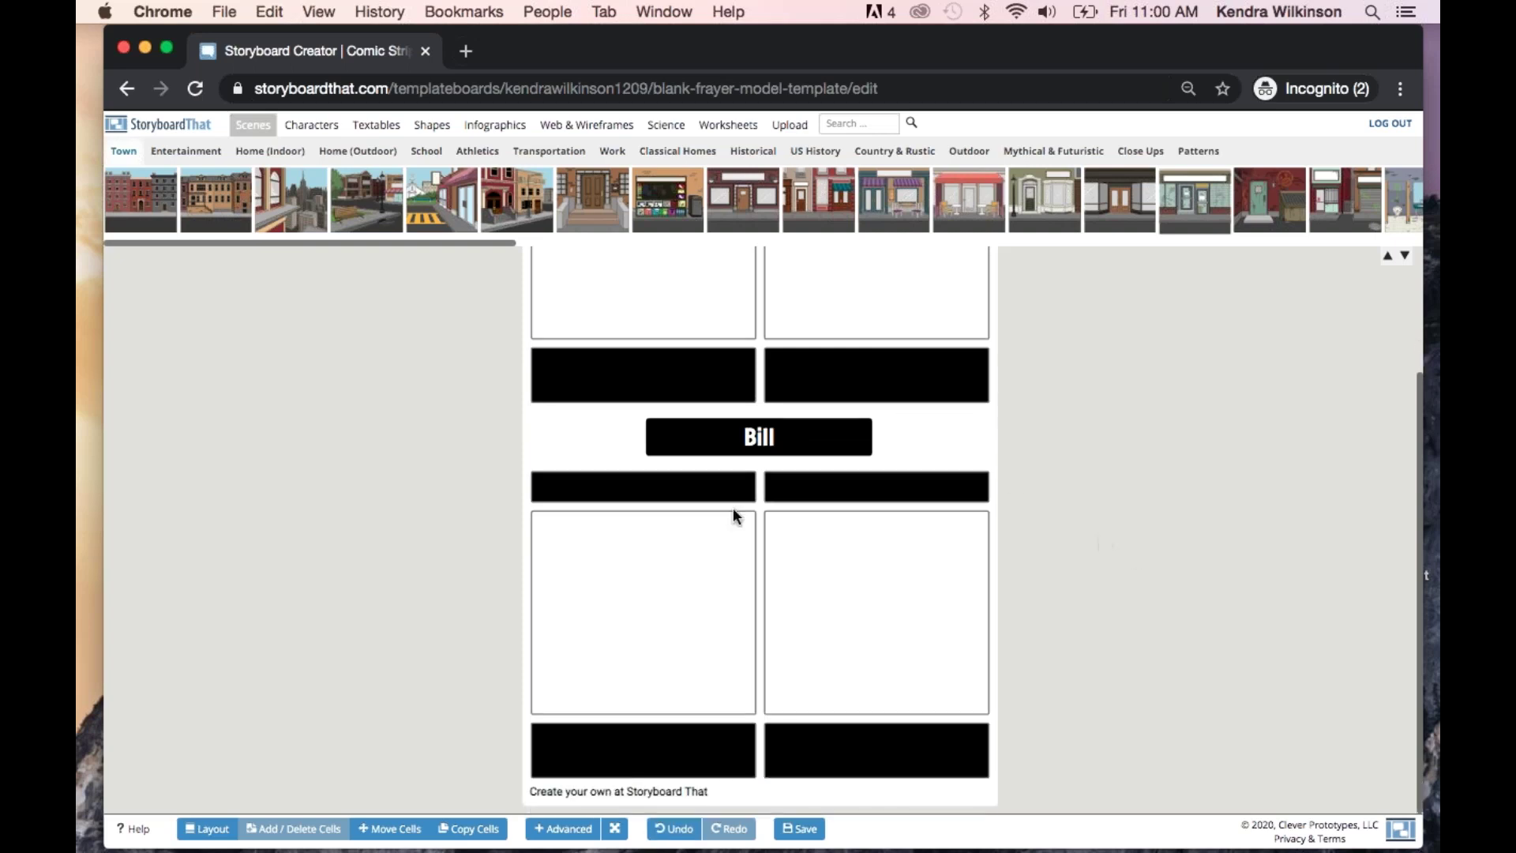
scroll(736, 515, "up", 3)
scroll(672, 442, "up", 1)
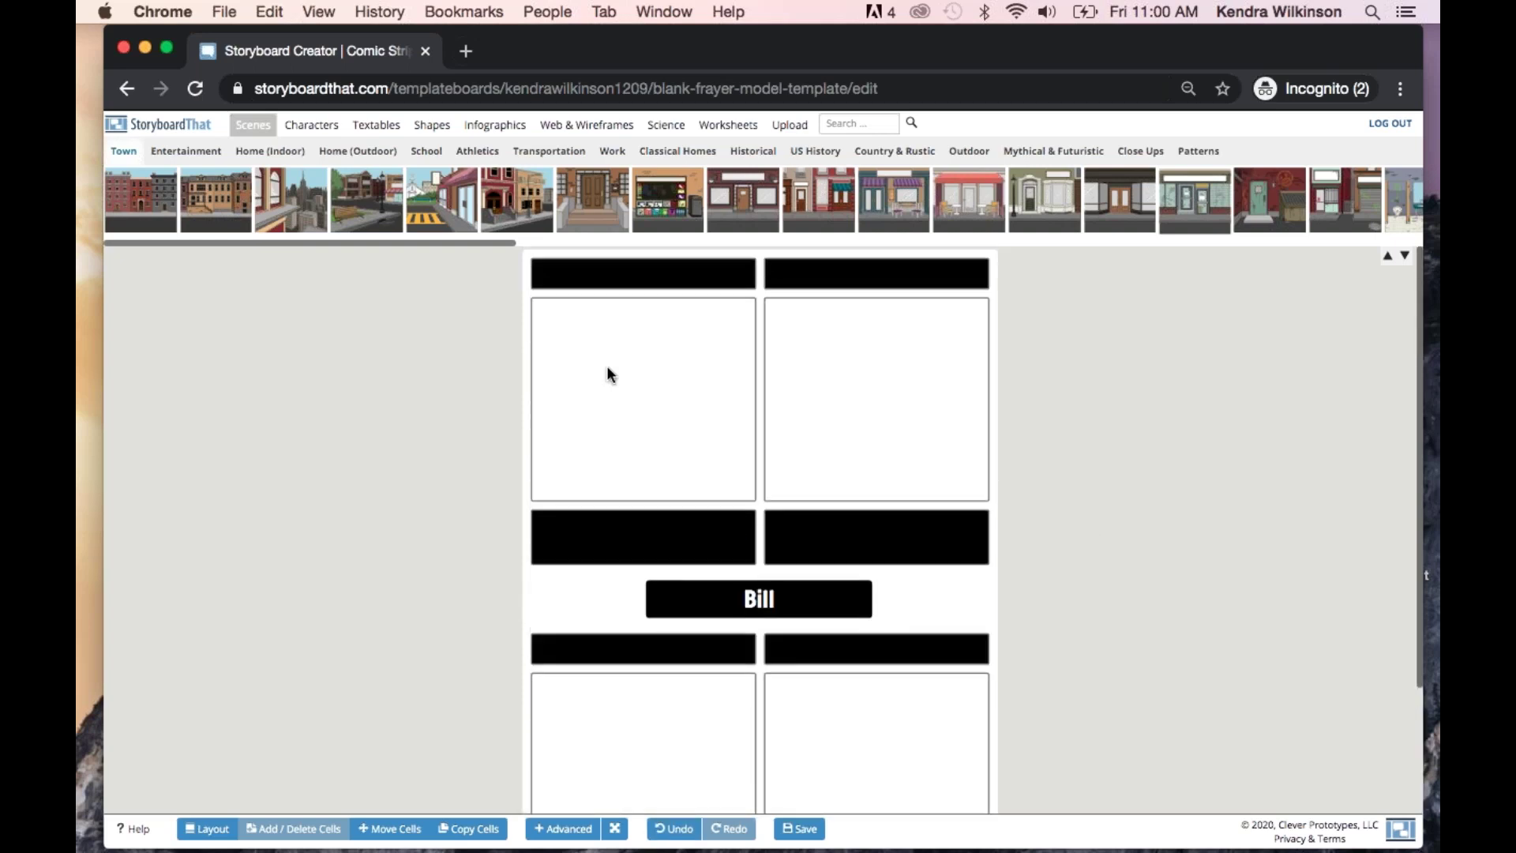
Save the template with Save & Exit
left_click(600, 269)
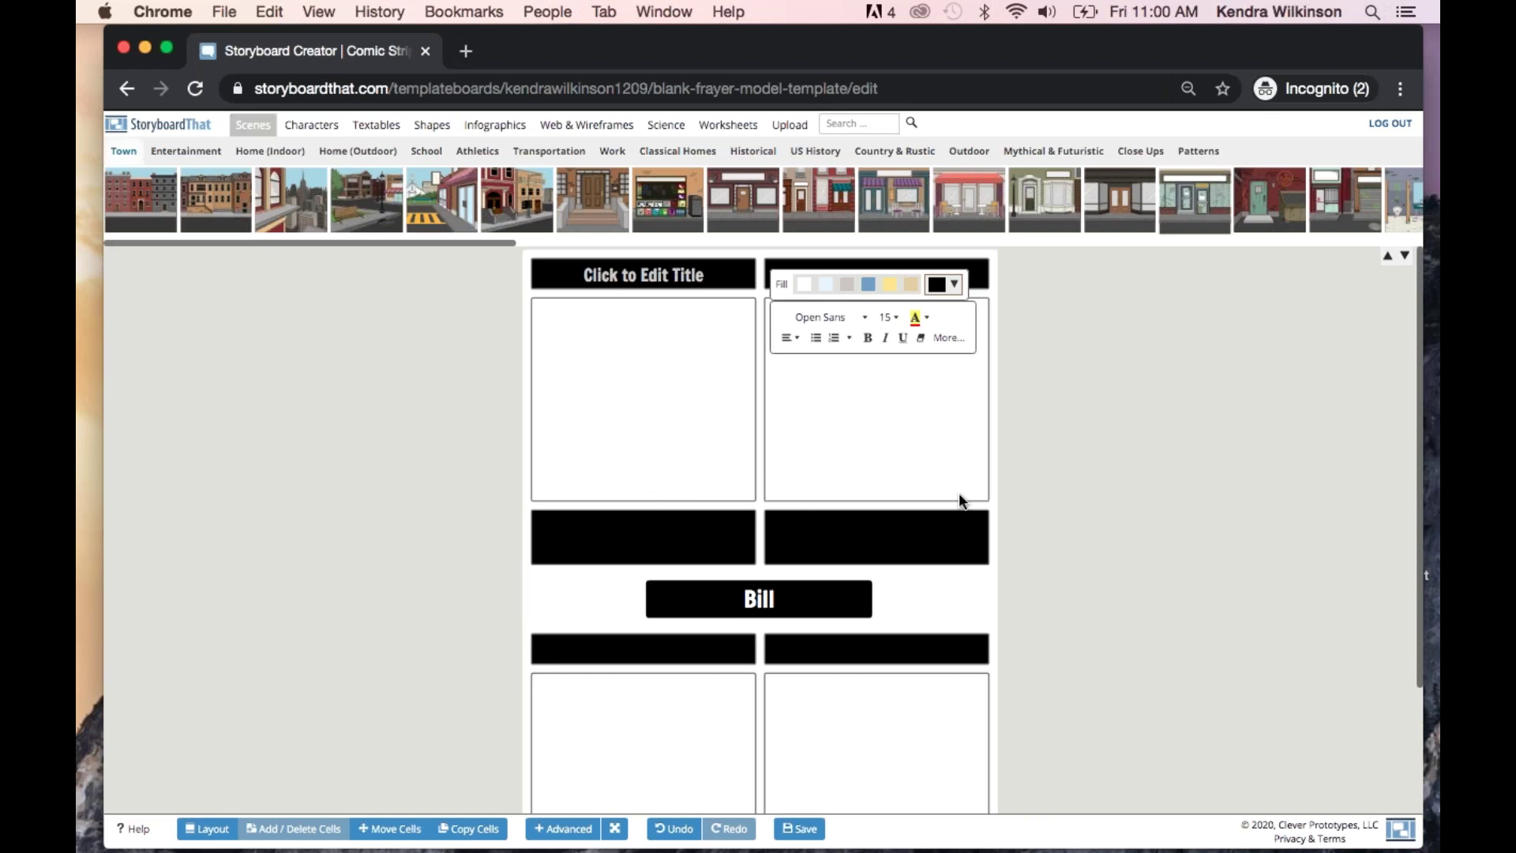
left_click(1175, 573)
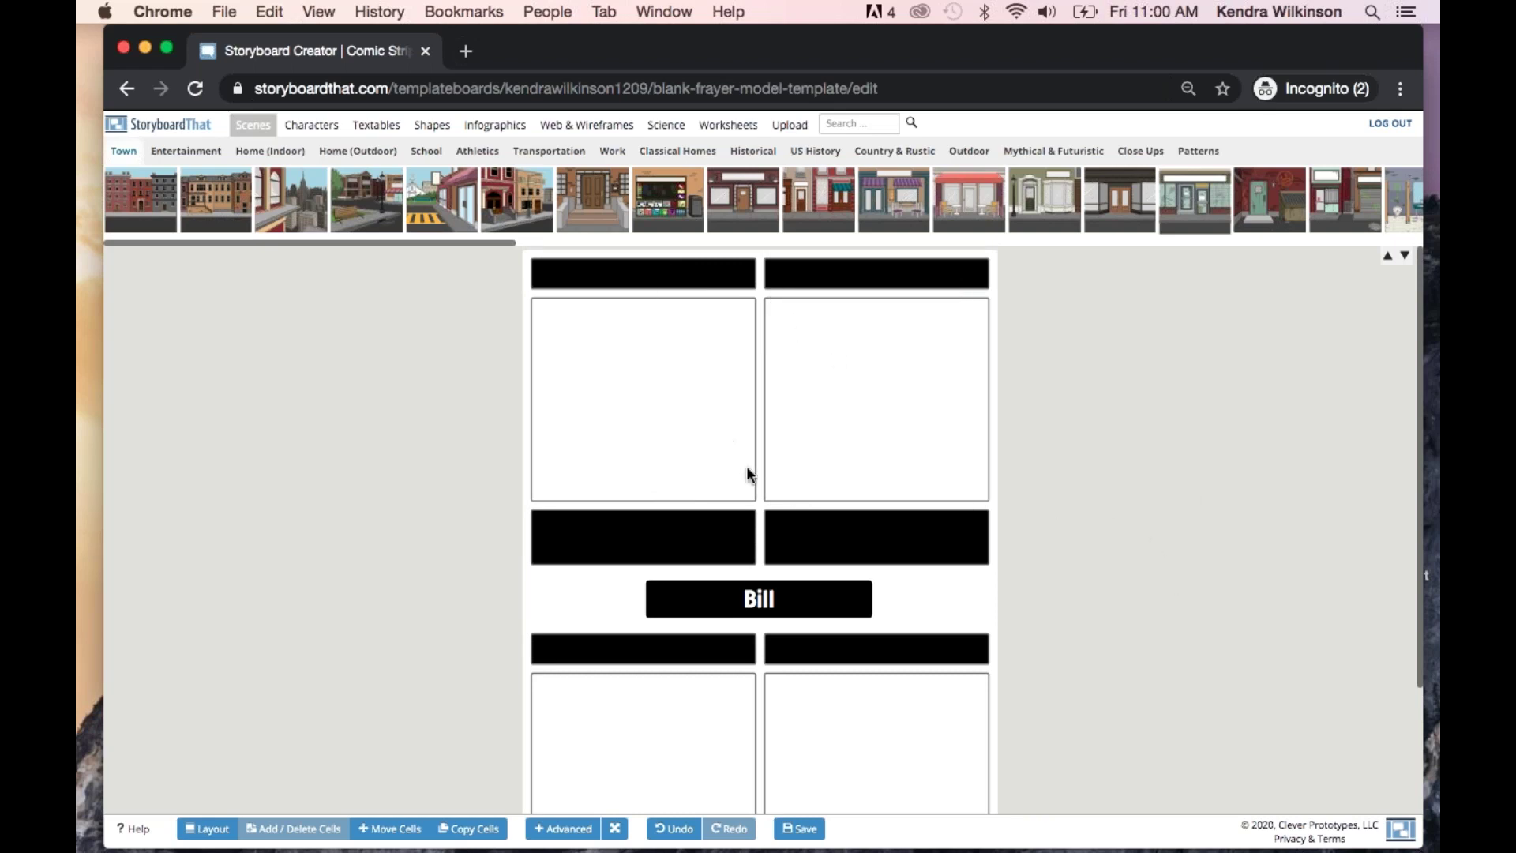
scroll(1224, 445, "down", 3)
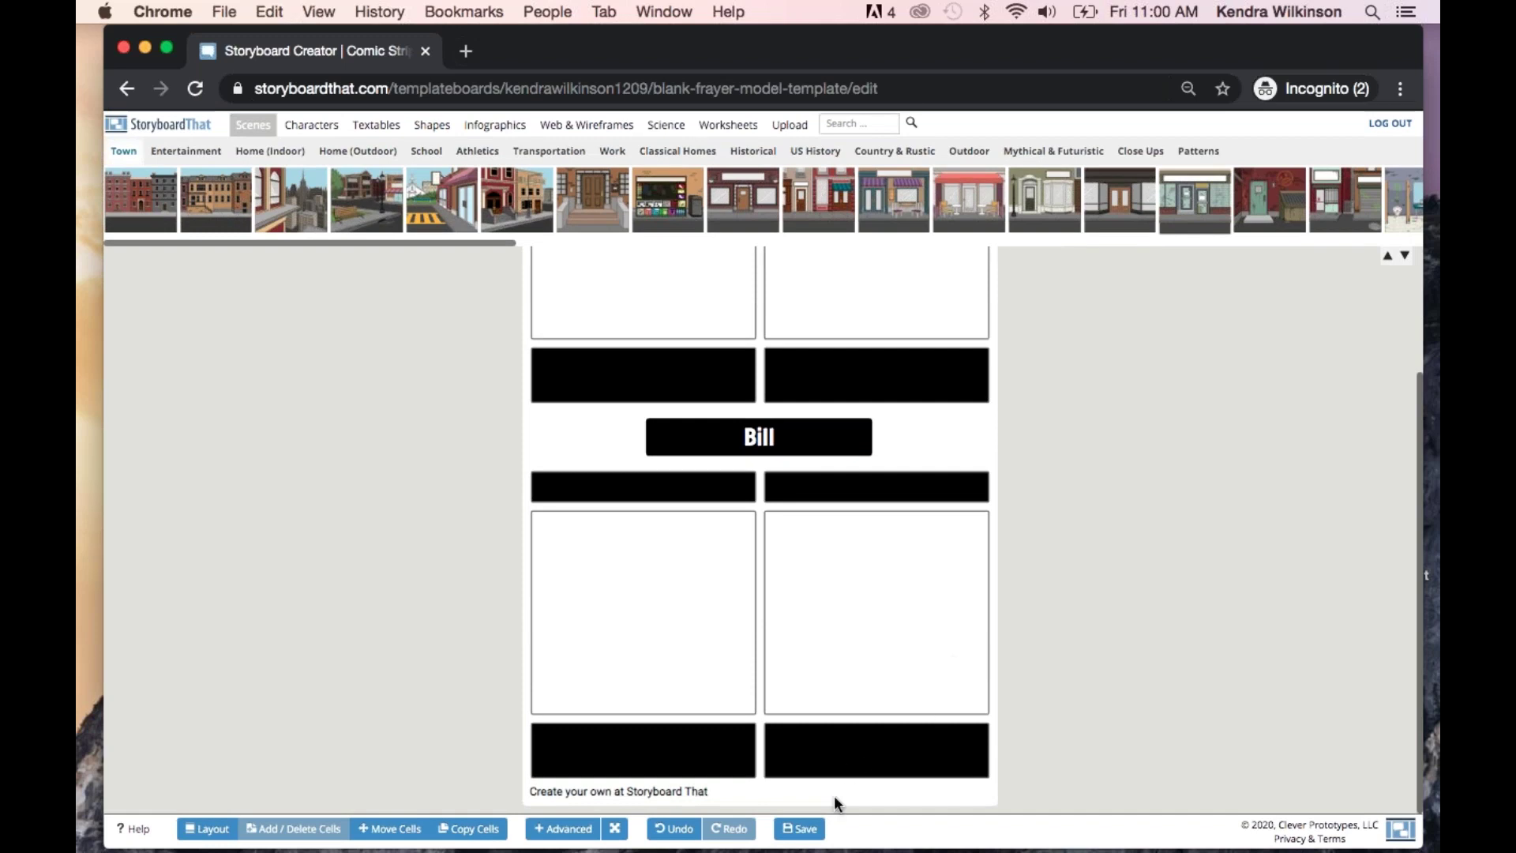
left_click(799, 828)
left_click(604, 270)
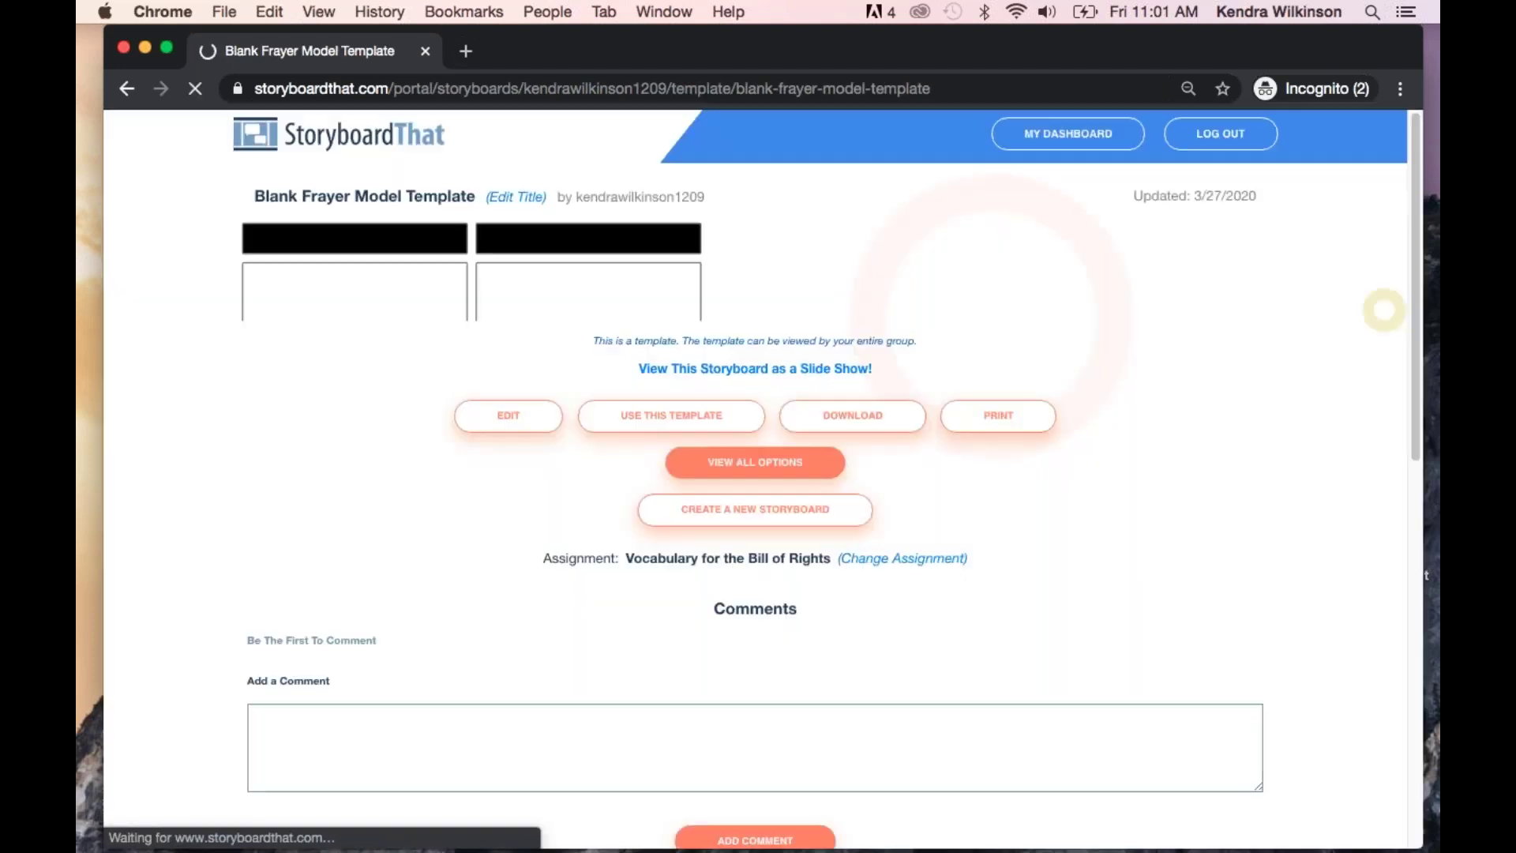
From the dashboard, open the Vocabulary for the Bill of Rights assignment's Edit Assignment page and review it
scroll(754, 473, "down", 5)
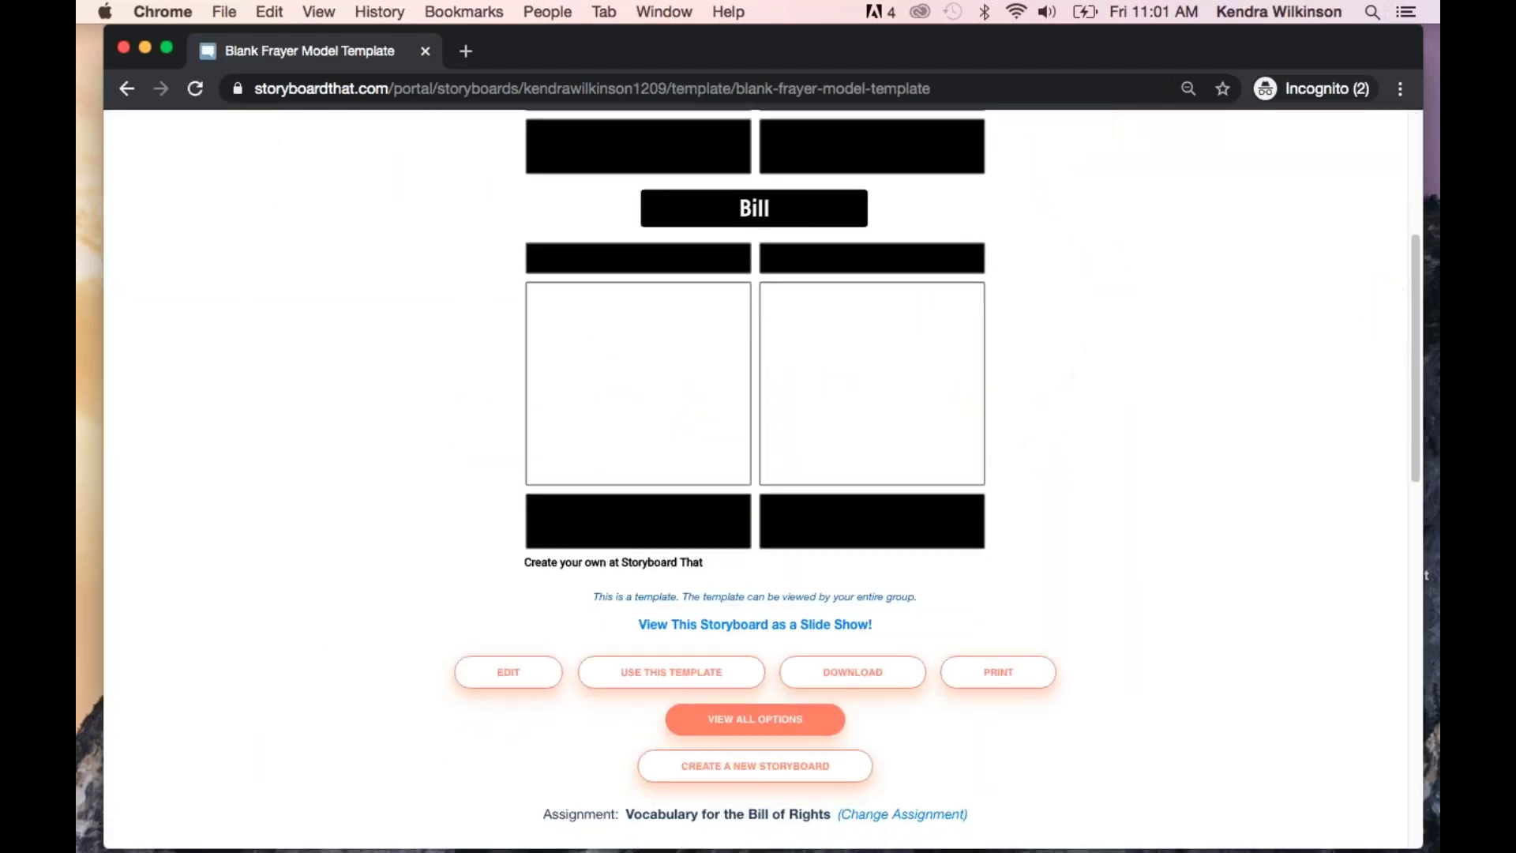
scroll(1060, 282, "up", 5)
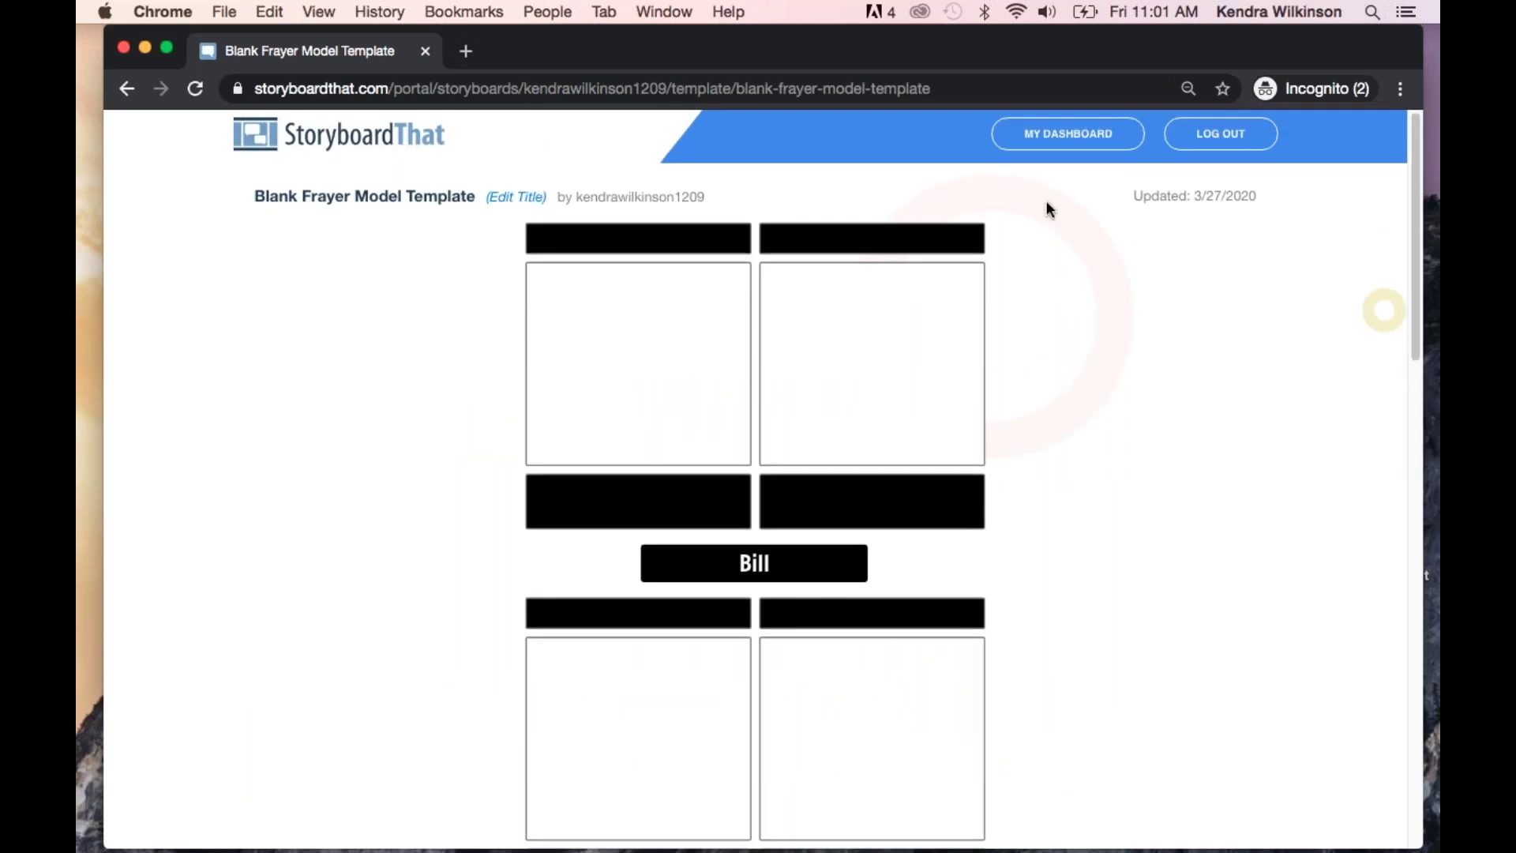
left_click(1052, 134)
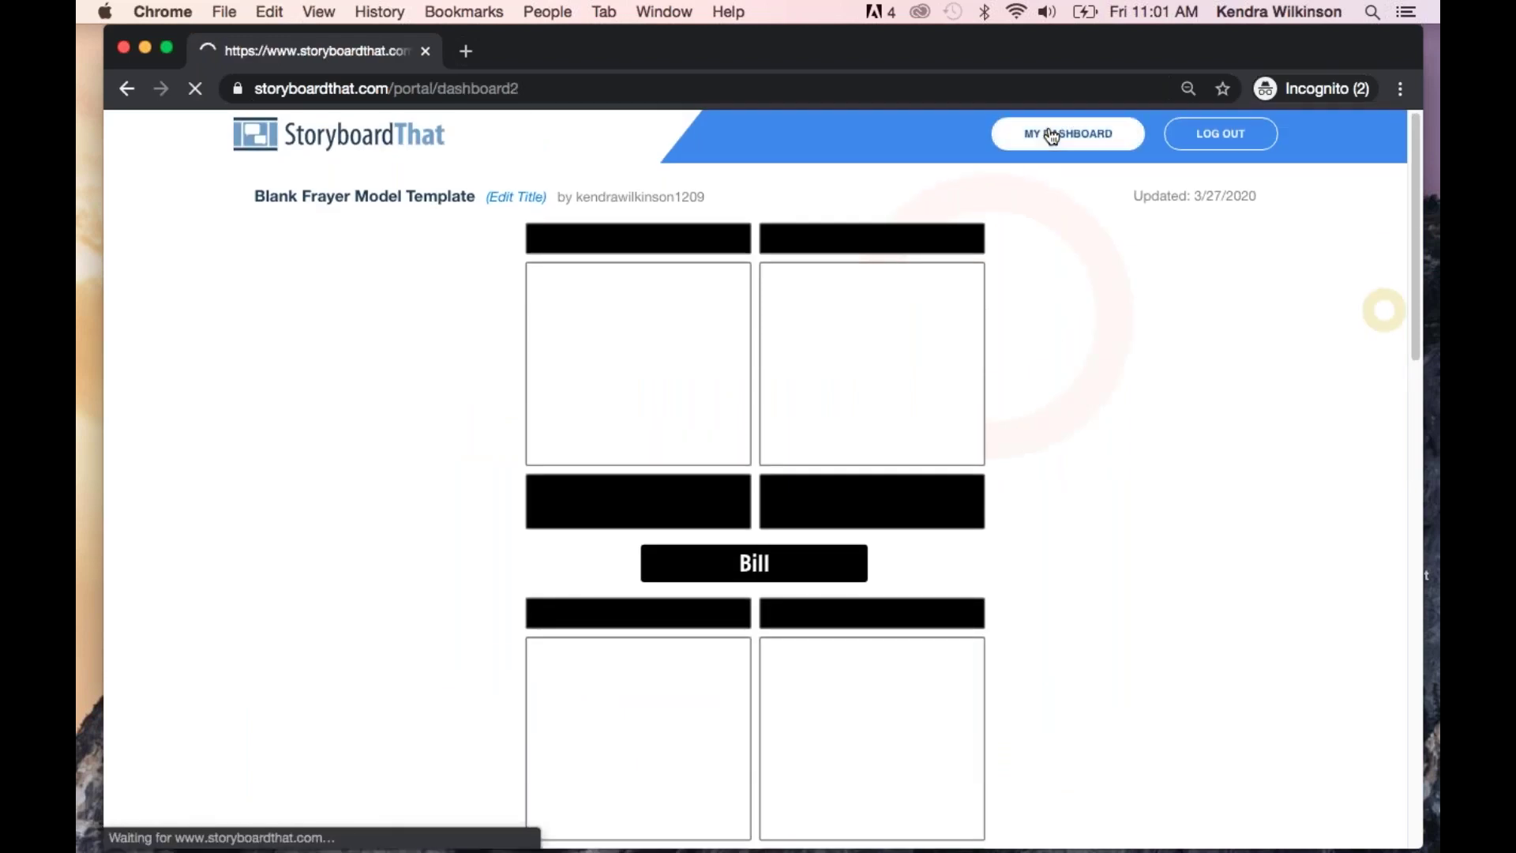
left_click(754, 567)
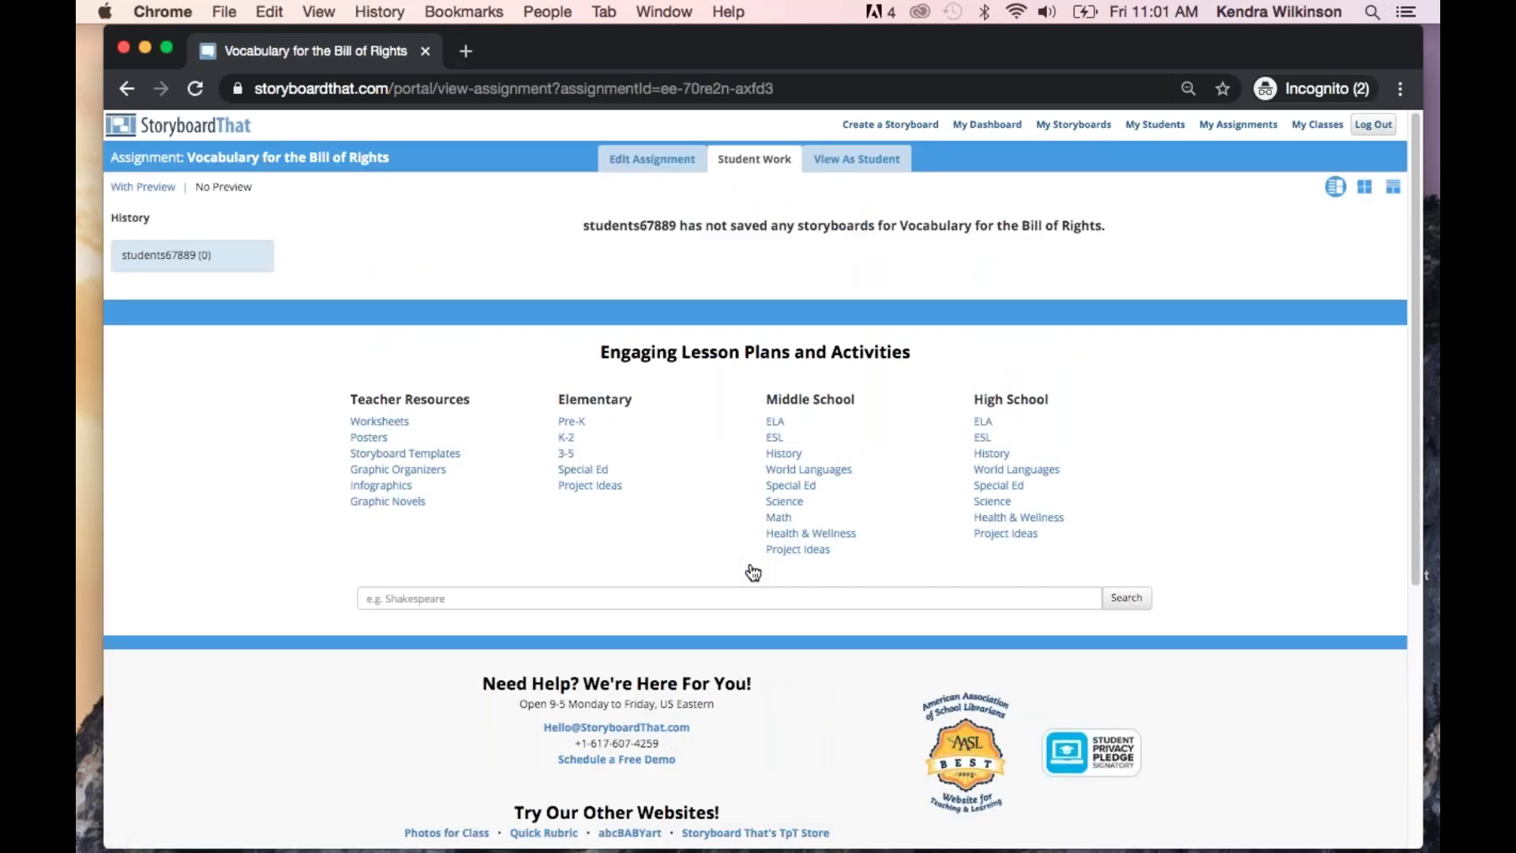
left_click(645, 172)
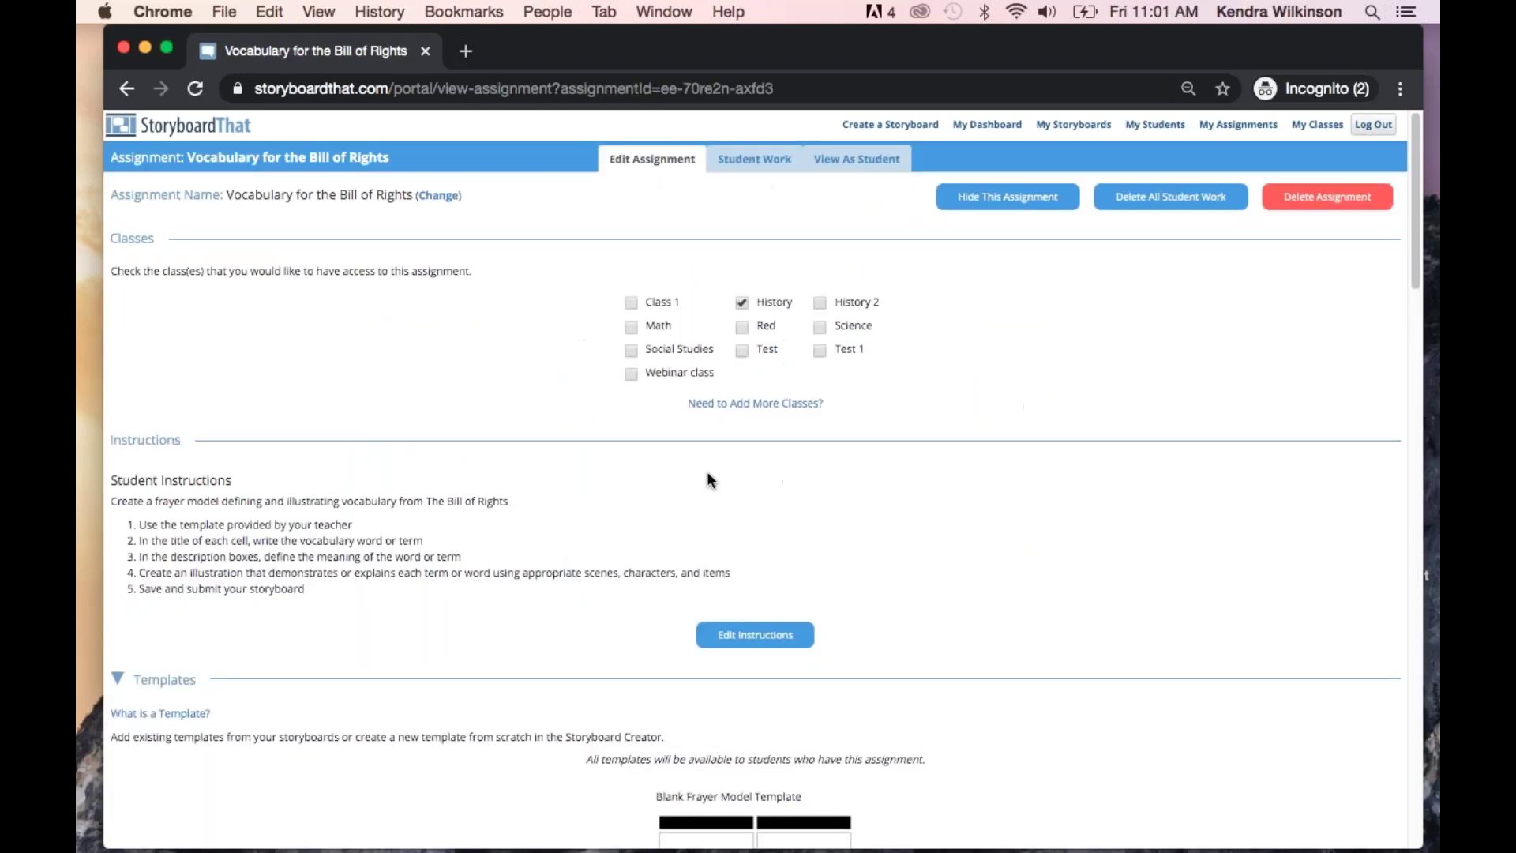
scroll(708, 471, "down", 3)
scroll(709, 480, "down", 2)
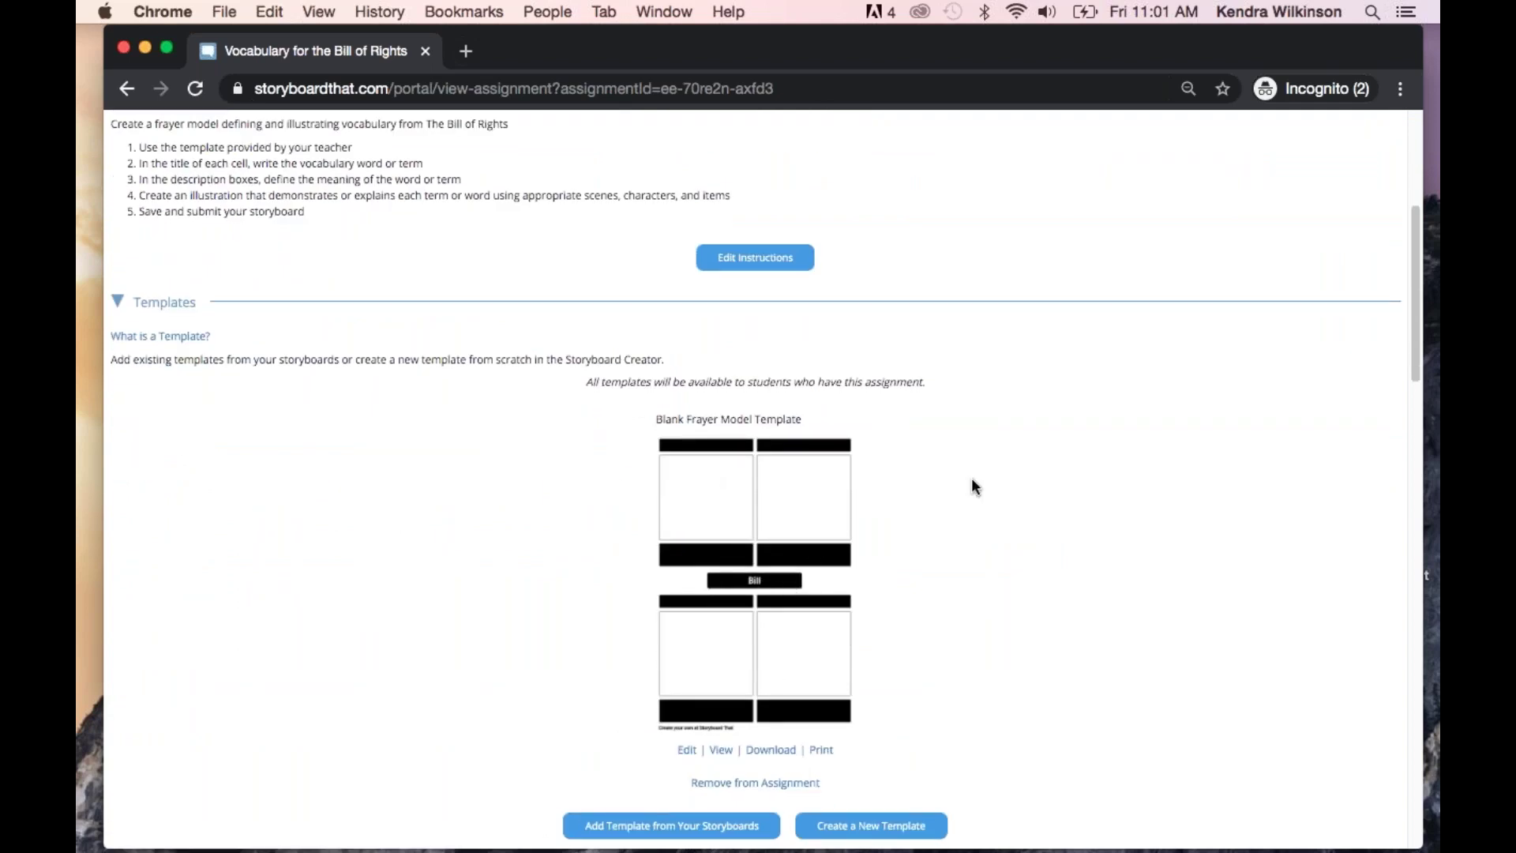
scroll(1176, 420, "down", 10)
scroll(1177, 421, "down", 5)
scroll(1176, 420, "up", 15)
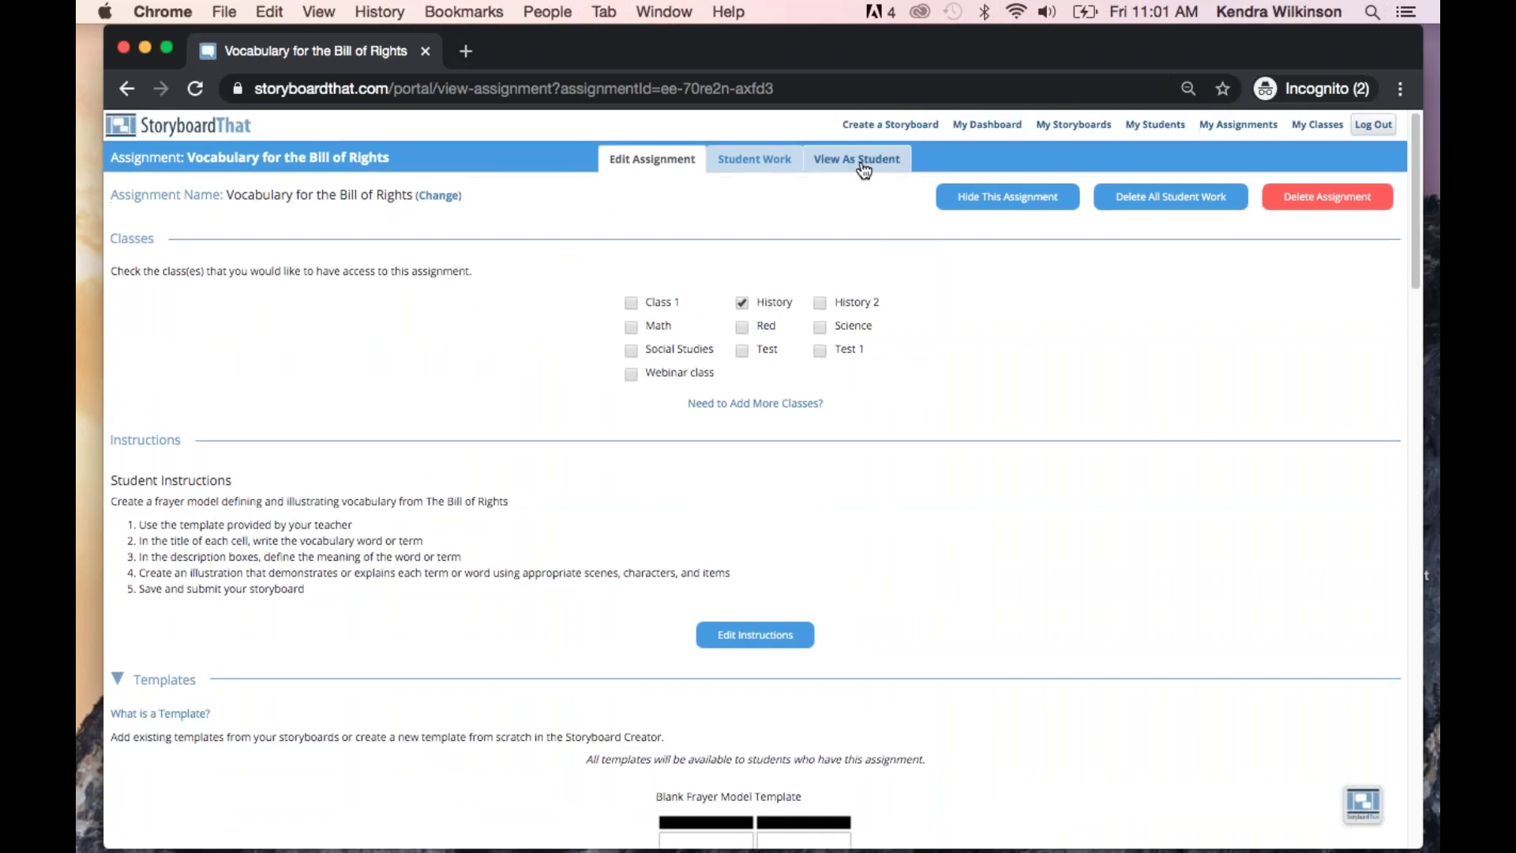
Preview the Bill of Rights assignment as a student, check its empty Student Work, then list My Storyboard Templates
left_click(854, 159)
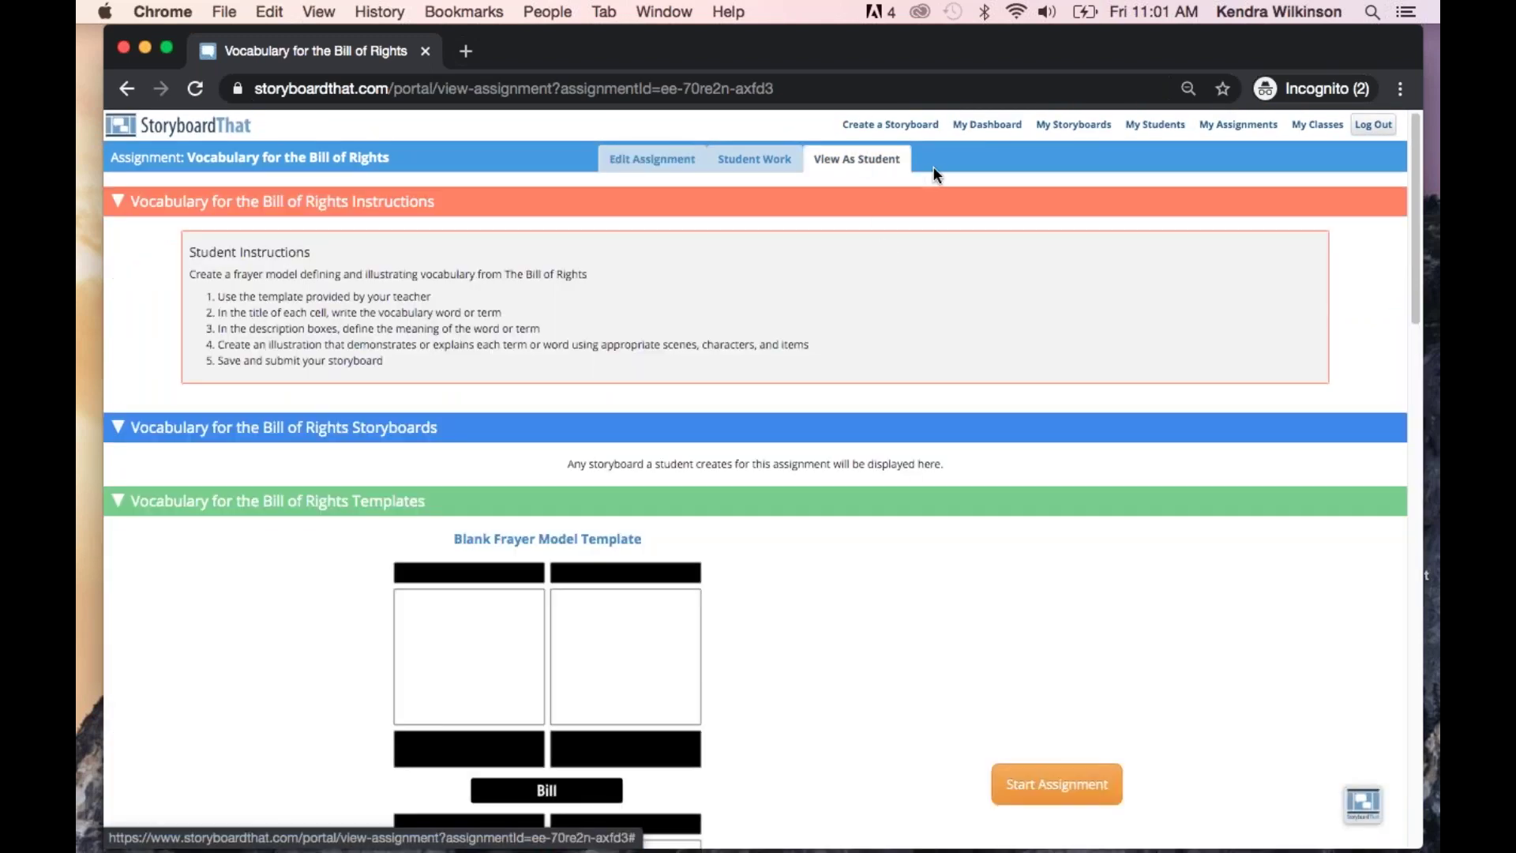
left_click(742, 159)
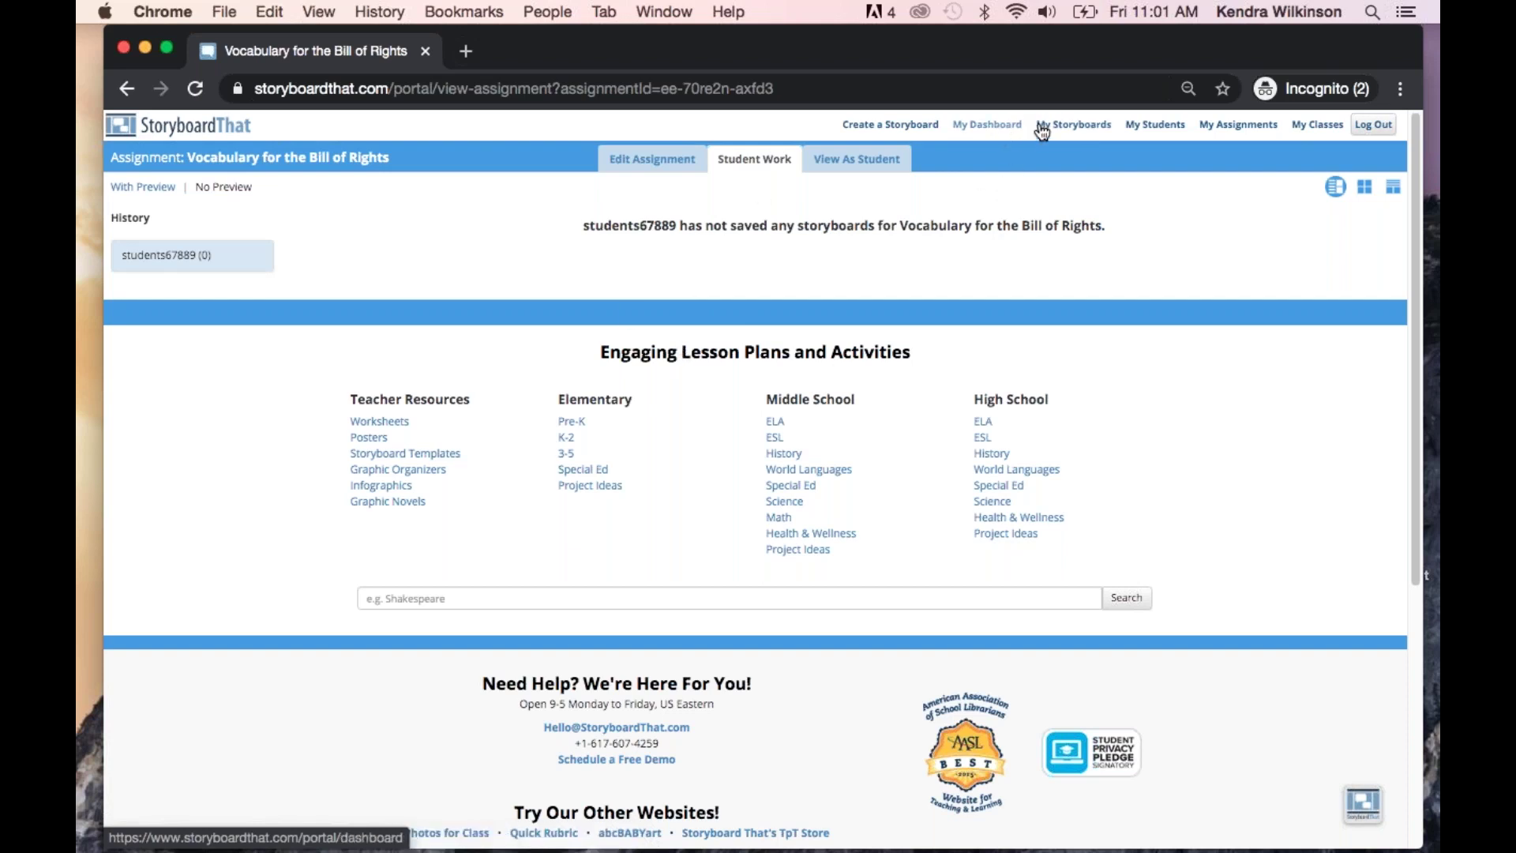
left_click(1074, 132)
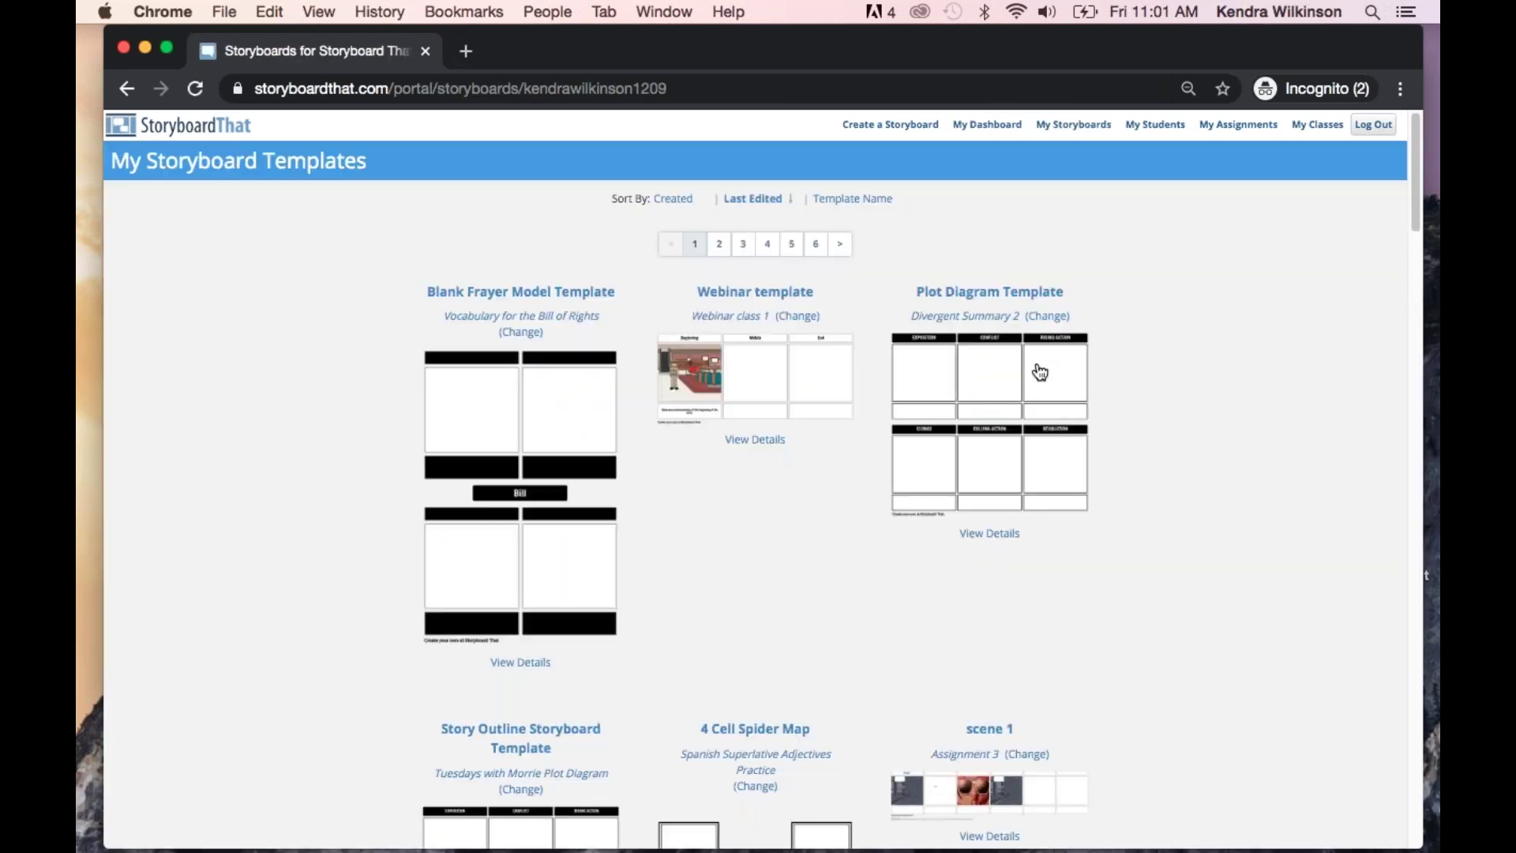
Post the comment 'Great job! A+' on the Plot Diagram Template's details page
left_click(991, 534)
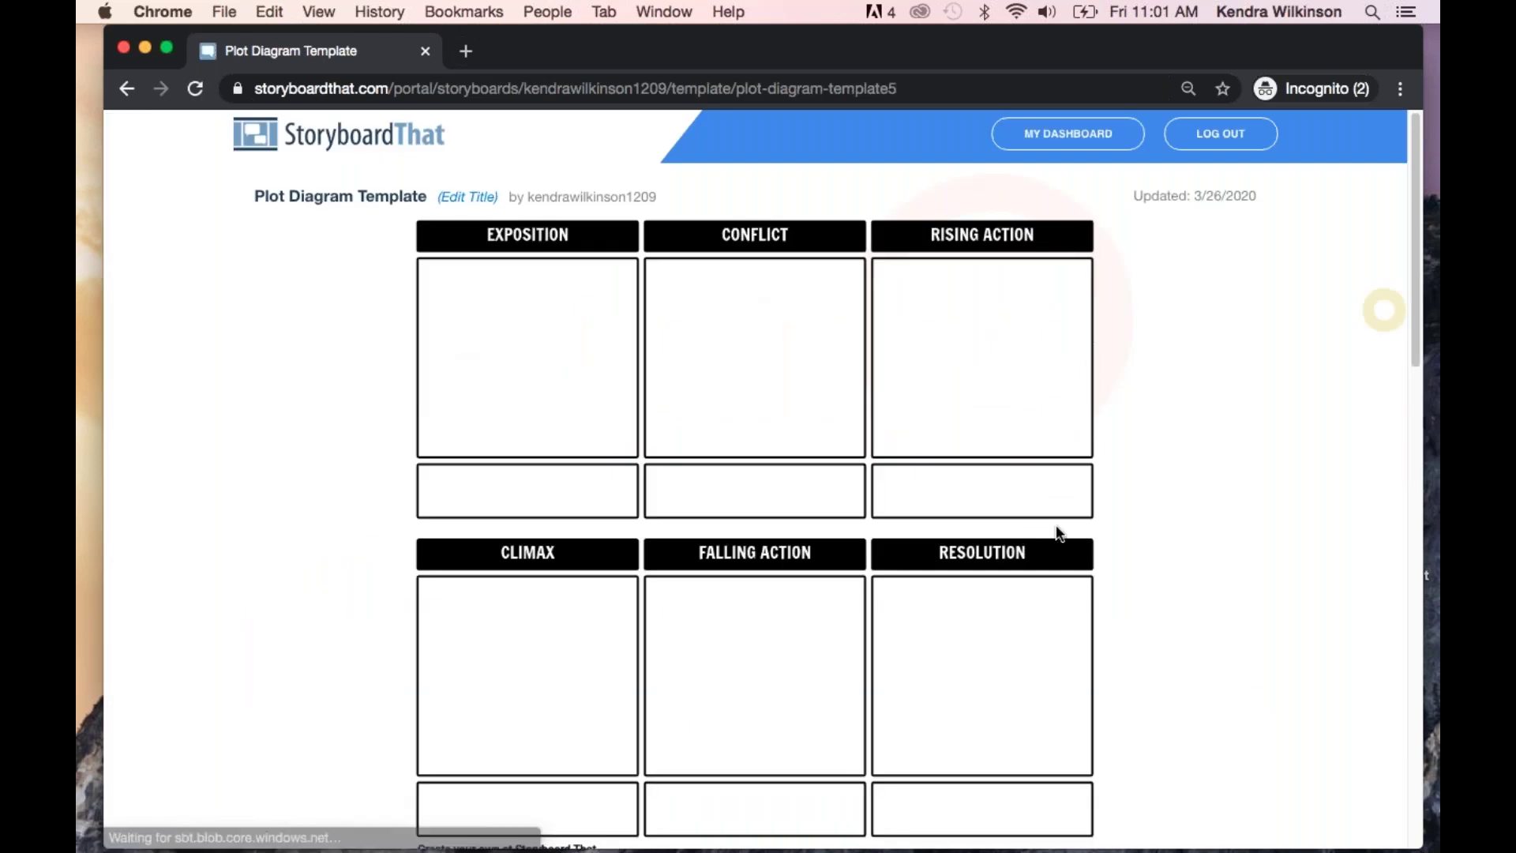
scroll(1056, 533, "down", 5)
scroll(1058, 534, "down", 4)
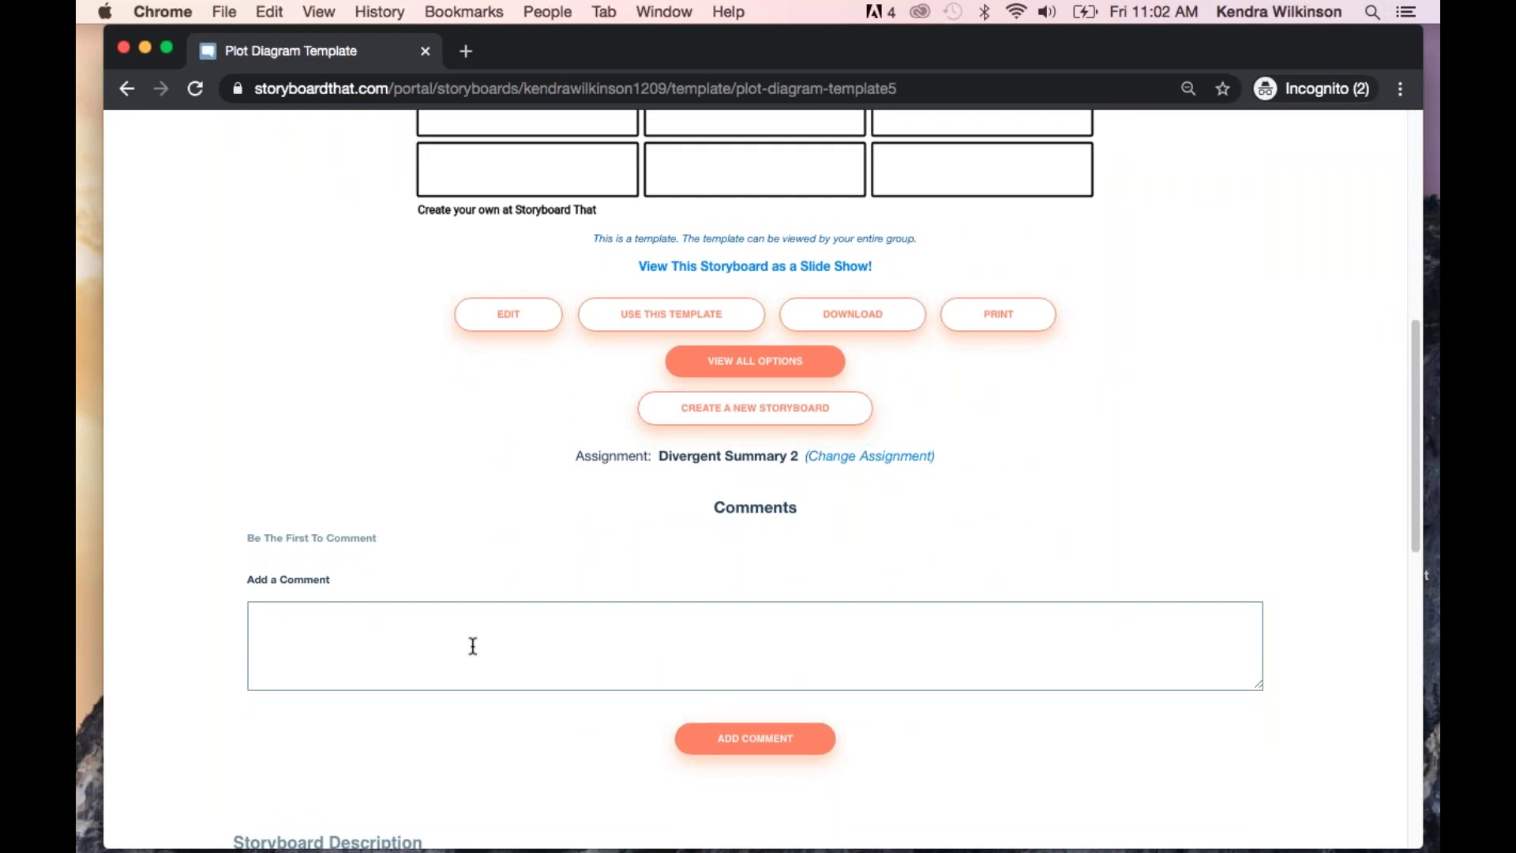
type("Great job! A+")
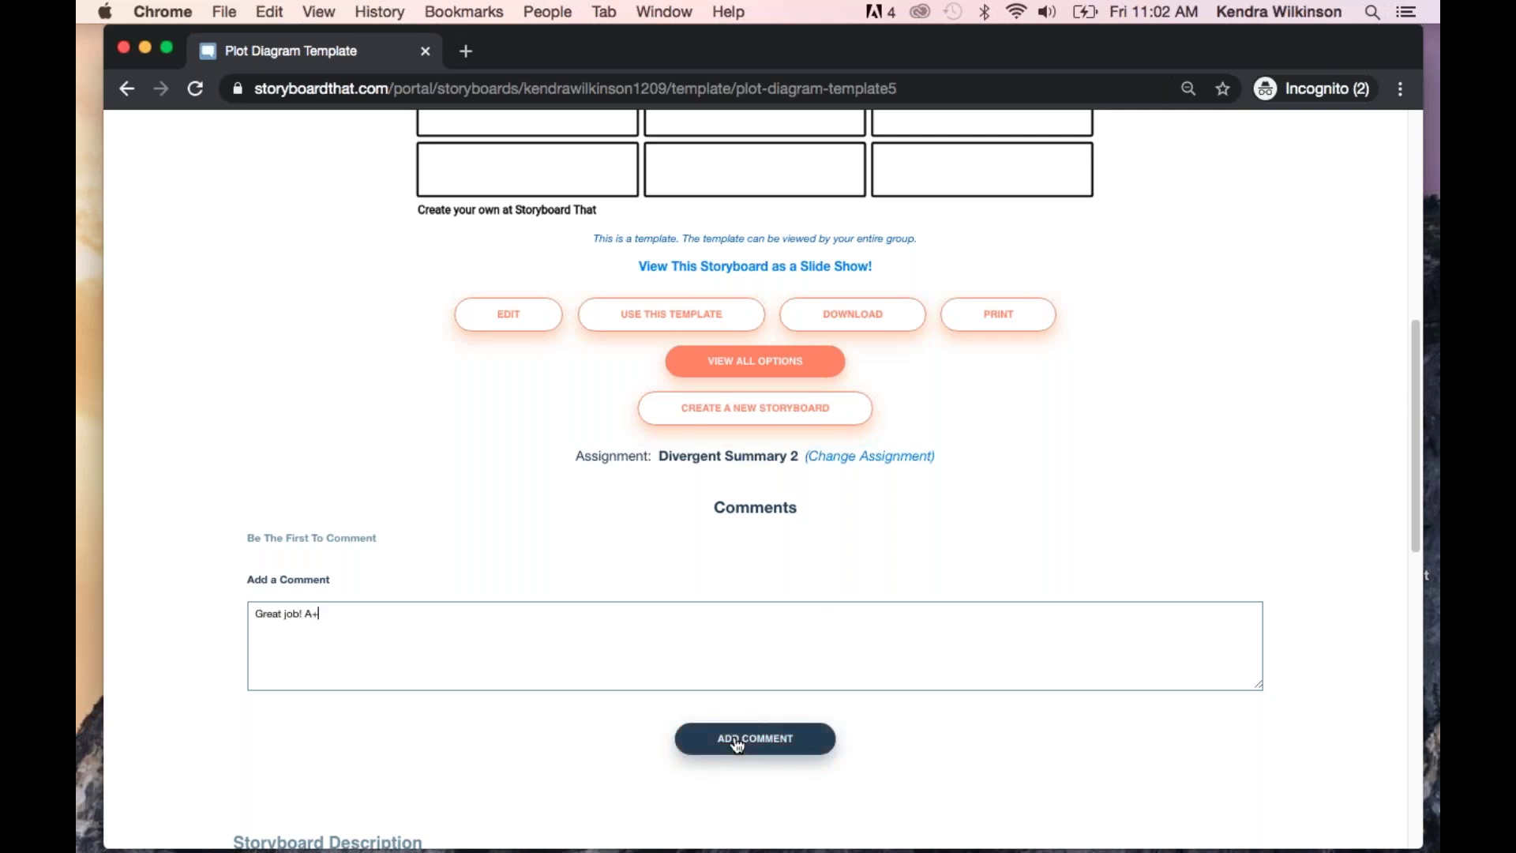
left_click(731, 740)
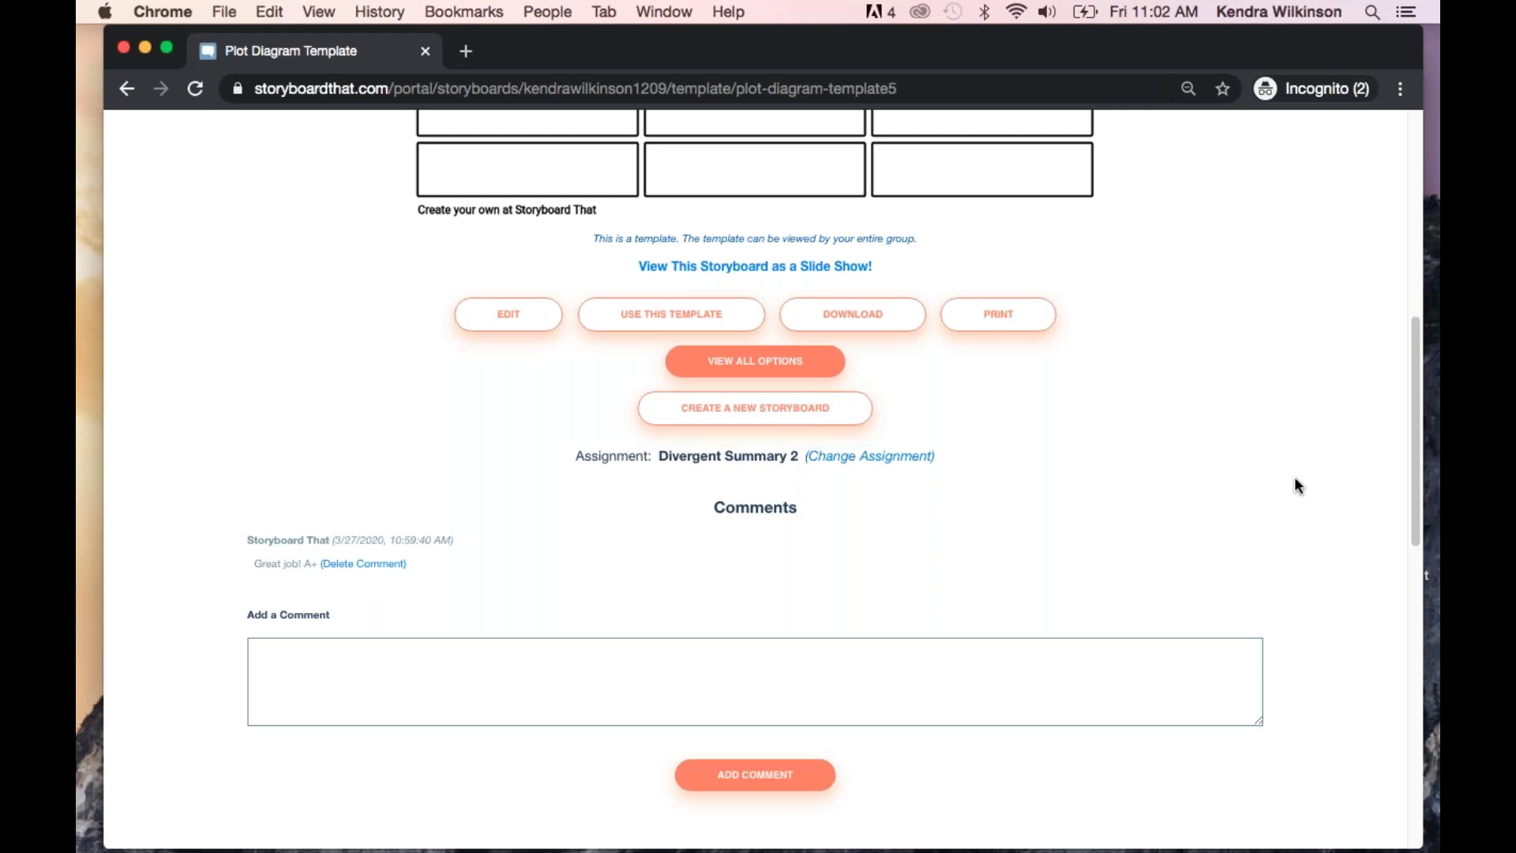
scroll(1295, 486, "up", 15)
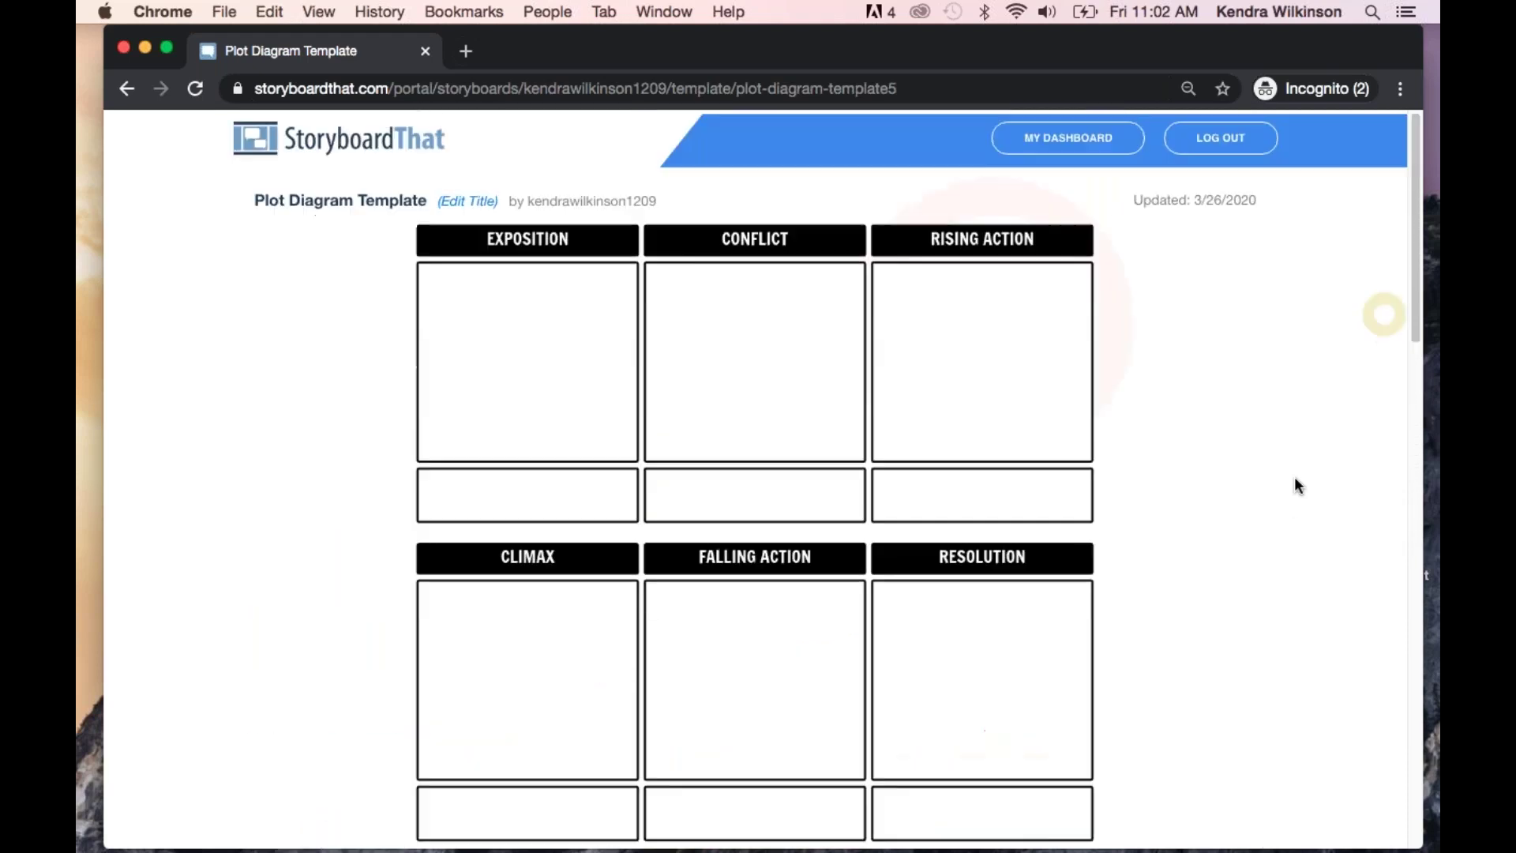
Go back to the dashboard, then restore the minimized Webinar storyboard browser window
left_click(1057, 136)
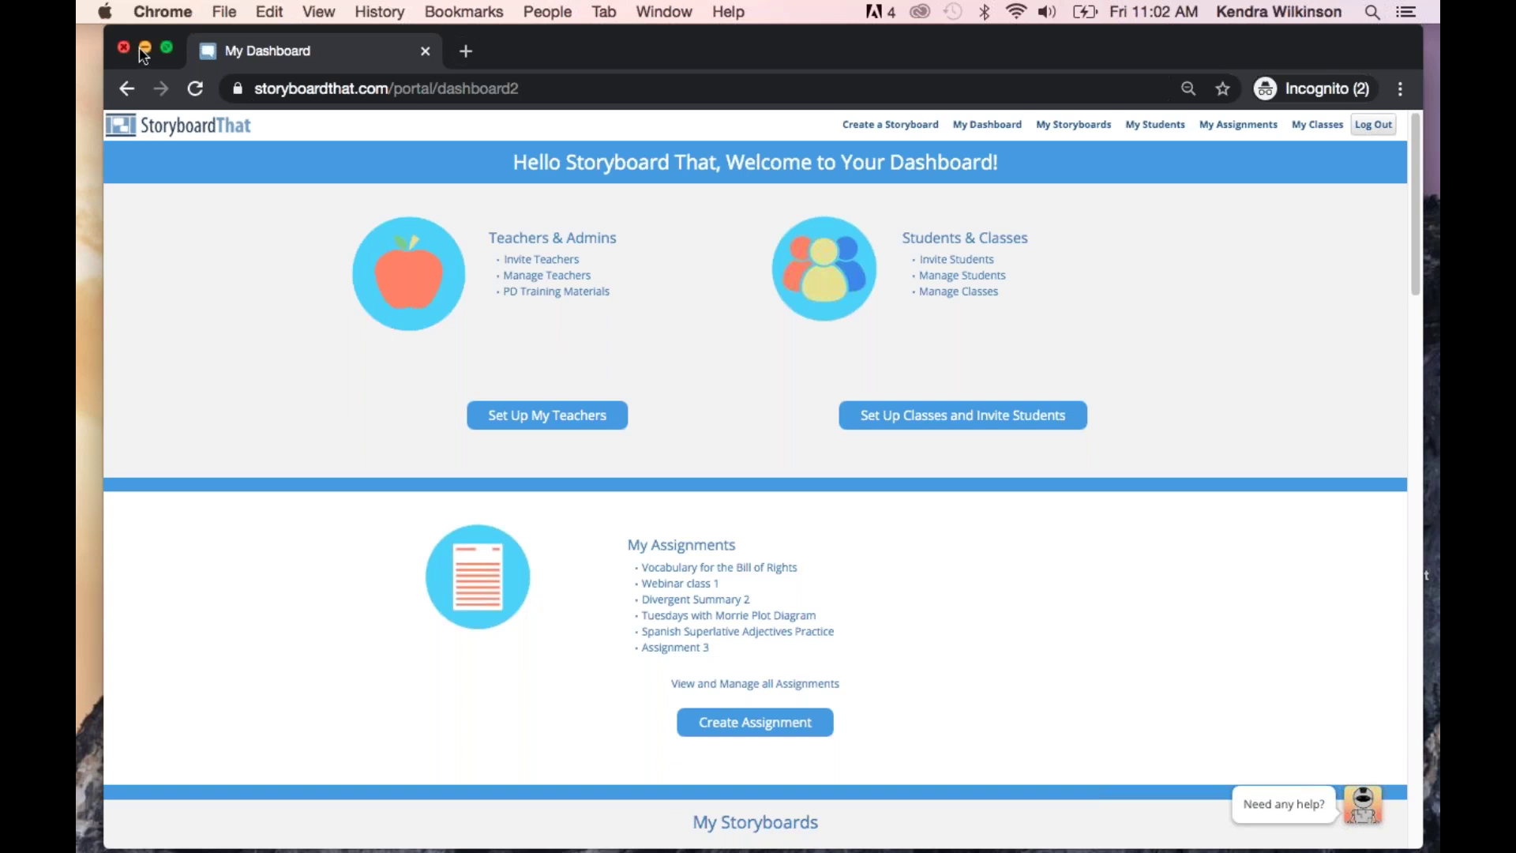
mouse_move(1075, 850)
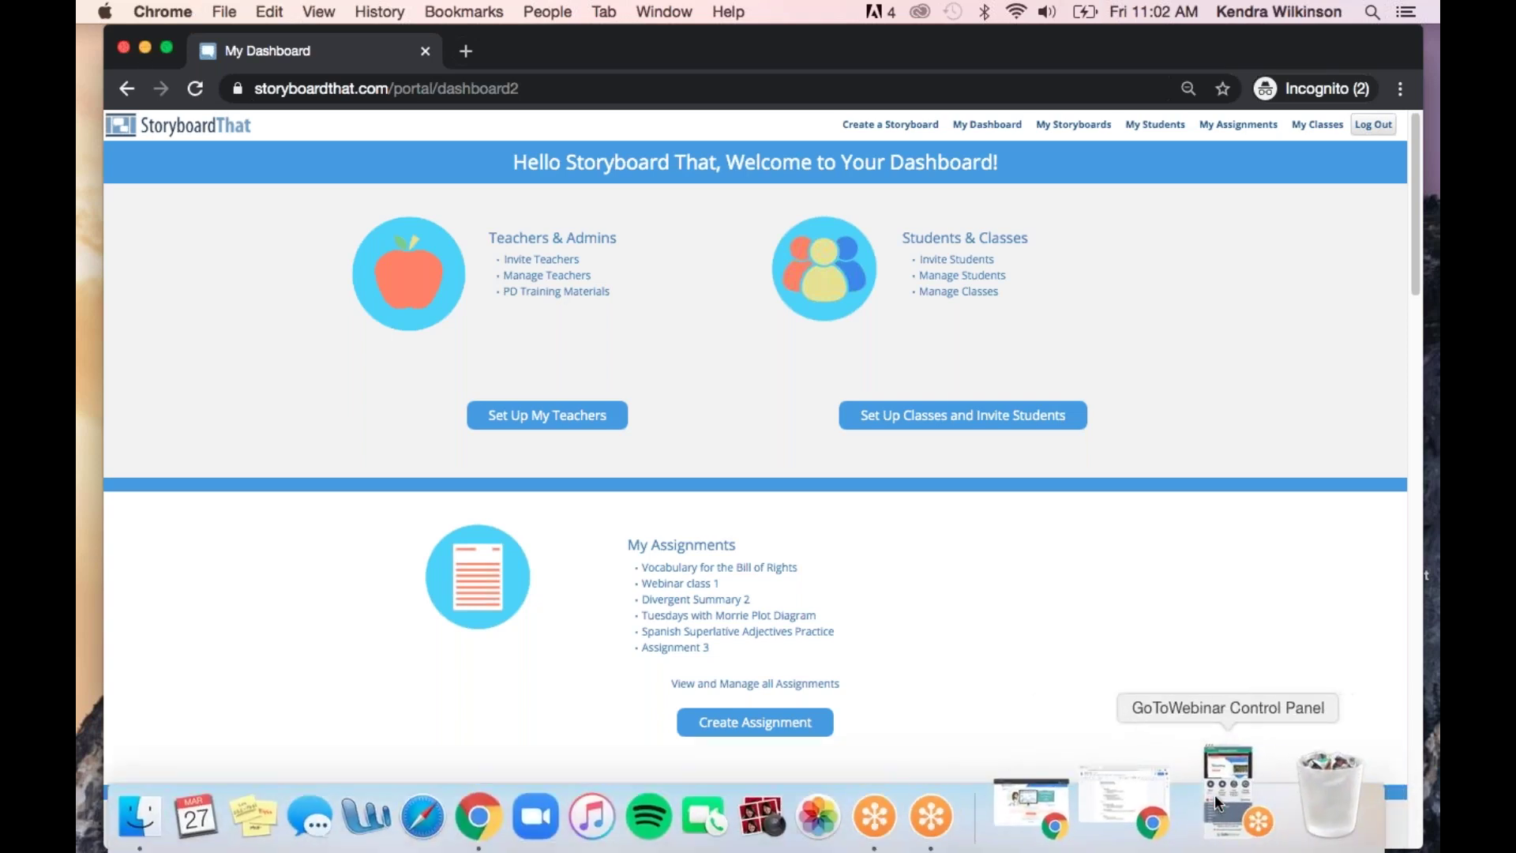
left_click(1107, 807)
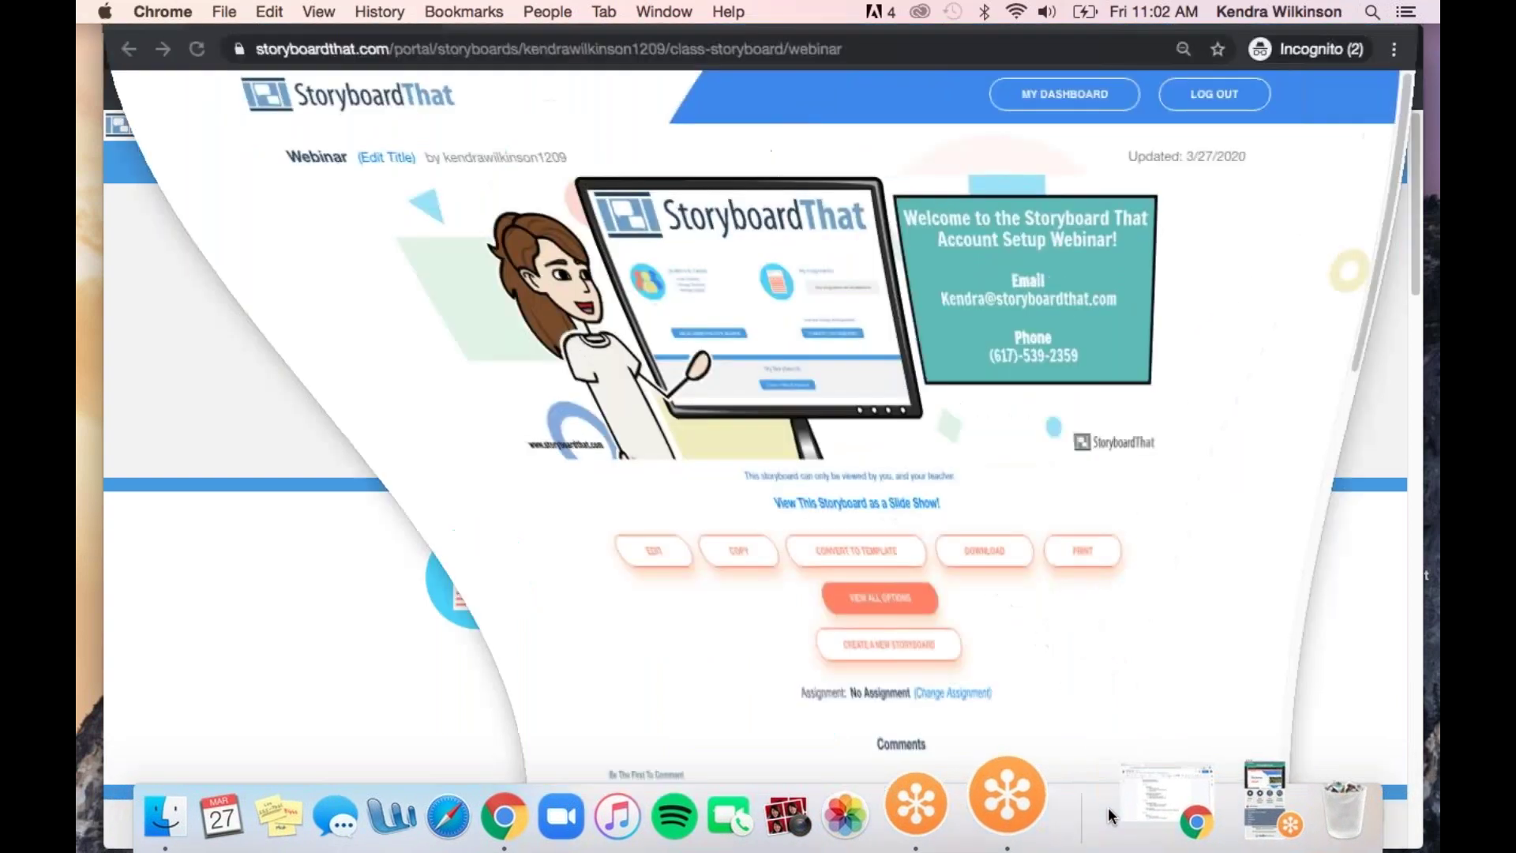
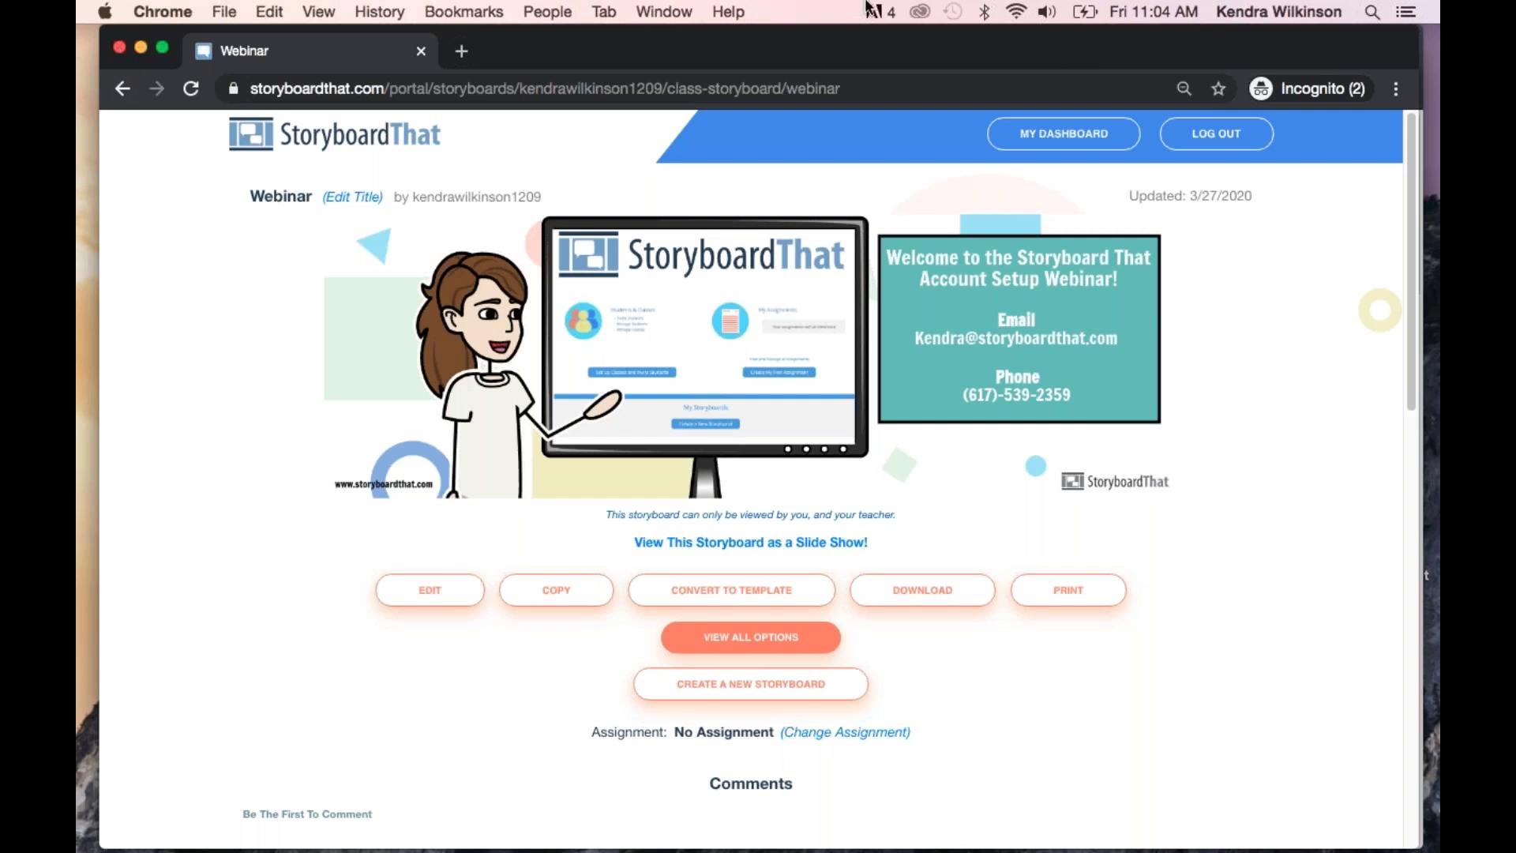
mouse_move(1105, 821)
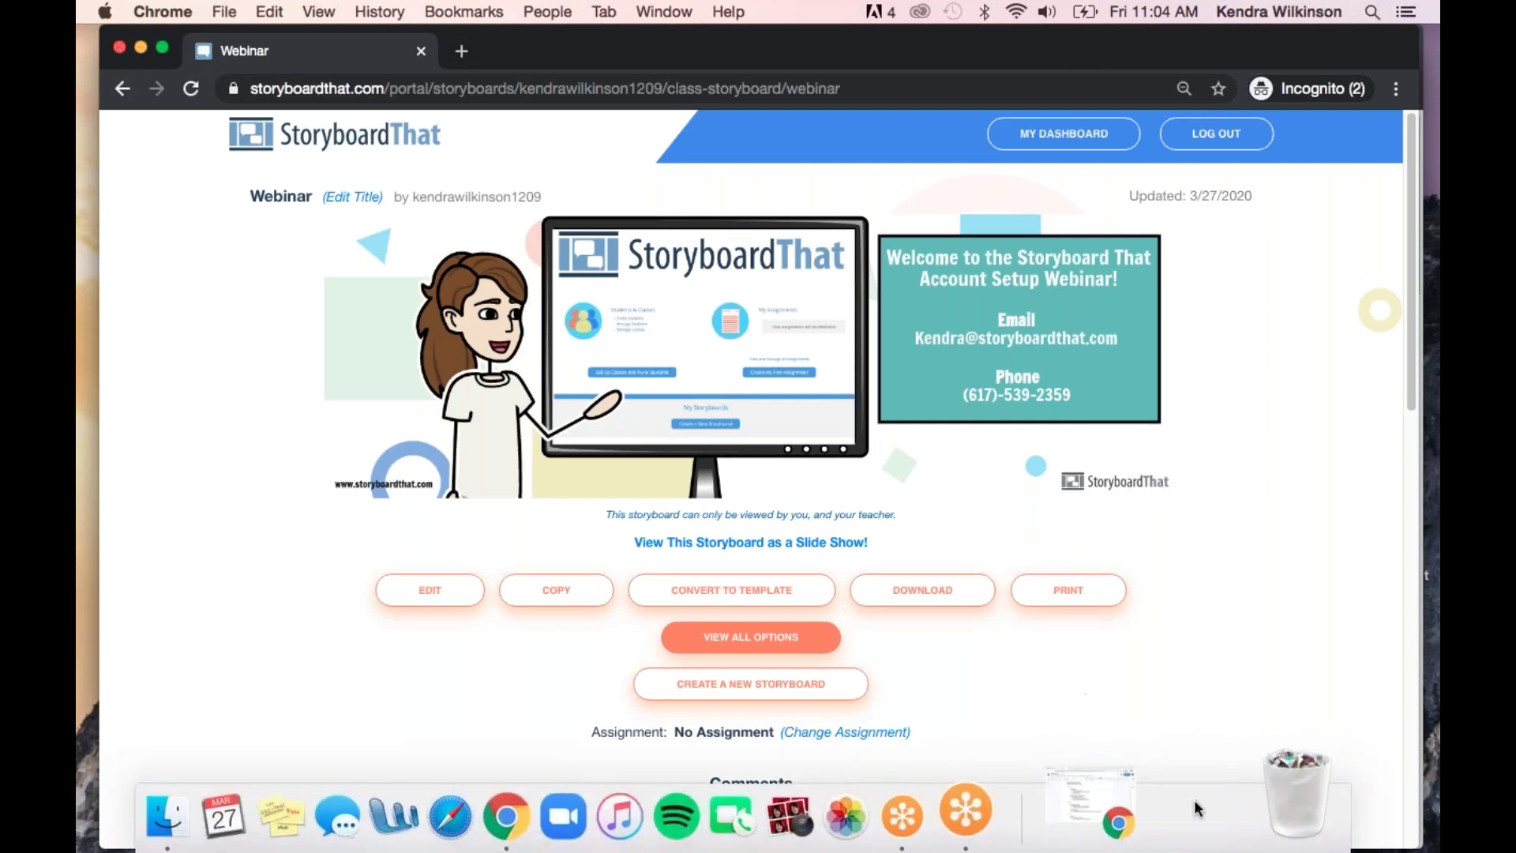